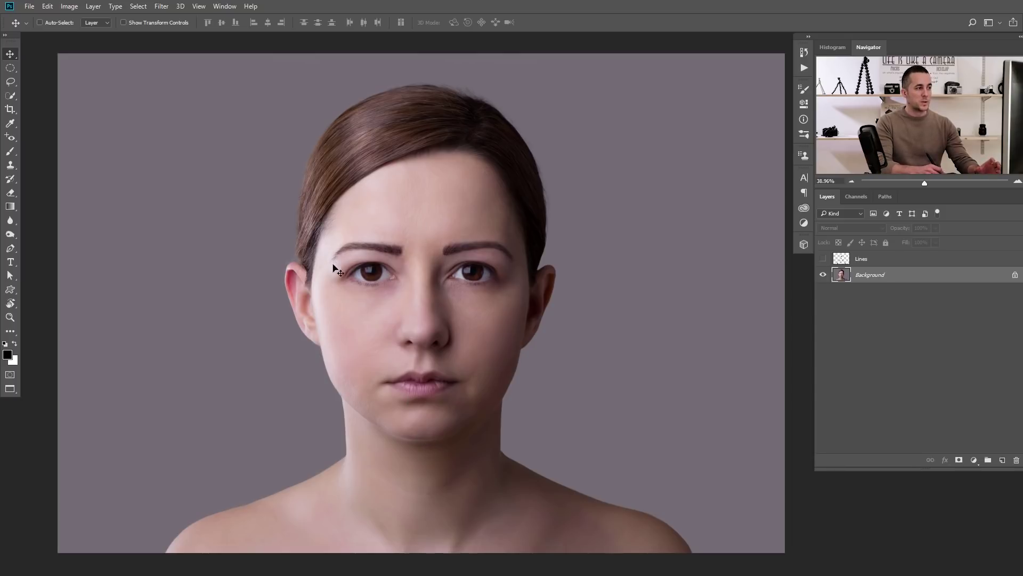
- Show the finished Lines layer to examine the robotic line design on the face, and hide it again
{"action": "left_click", "coordinate": [823, 260]}
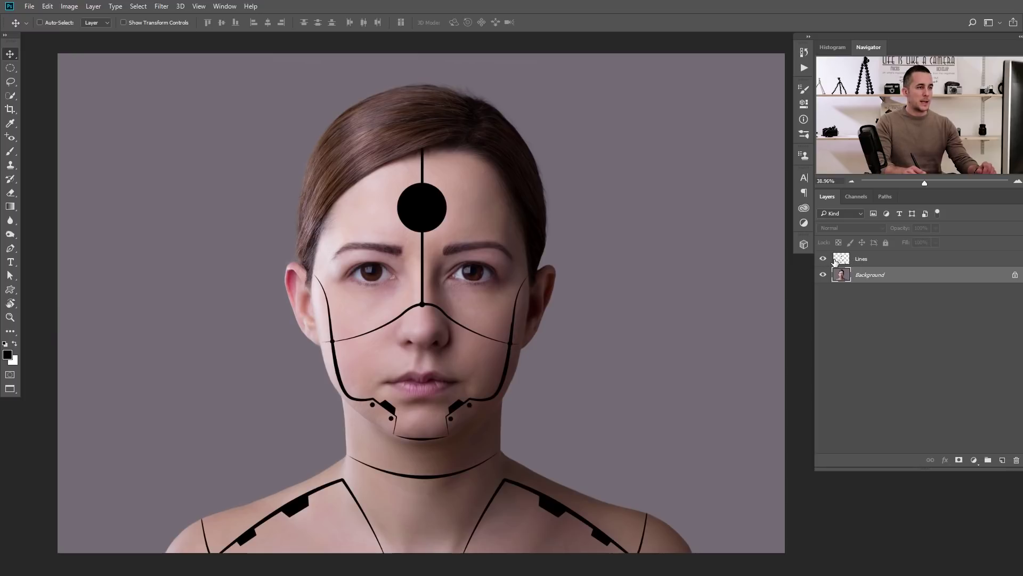
{"action": "left_click", "coordinate": [841, 261]}
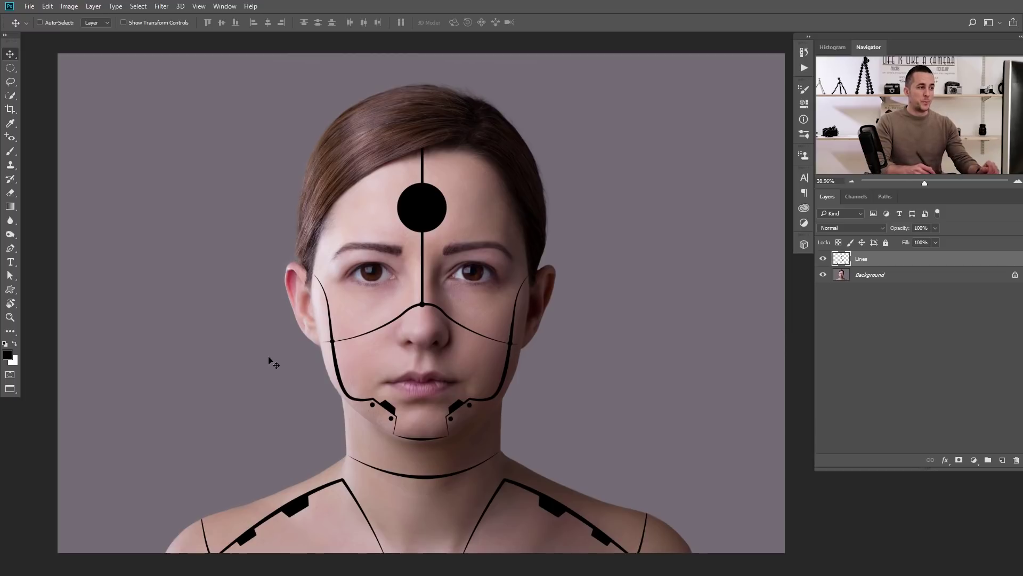
{"action": "left_click", "coordinate": [824, 259]}
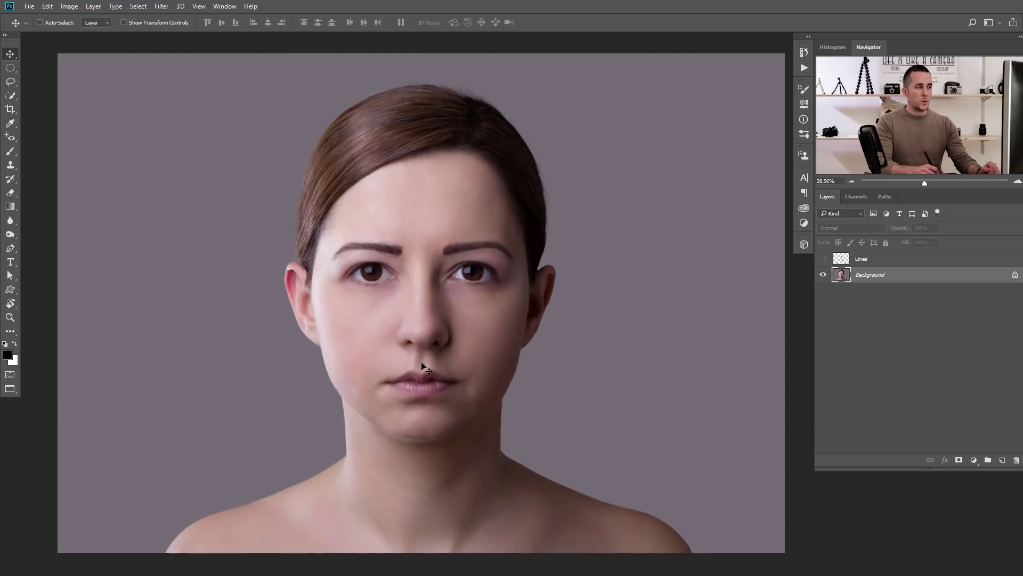
- Add an empty layer above the Background and set the Hard Round brush's hardness to 100%, undoing any test strokes
{"action": "left_click", "coordinate": [1003, 461]}
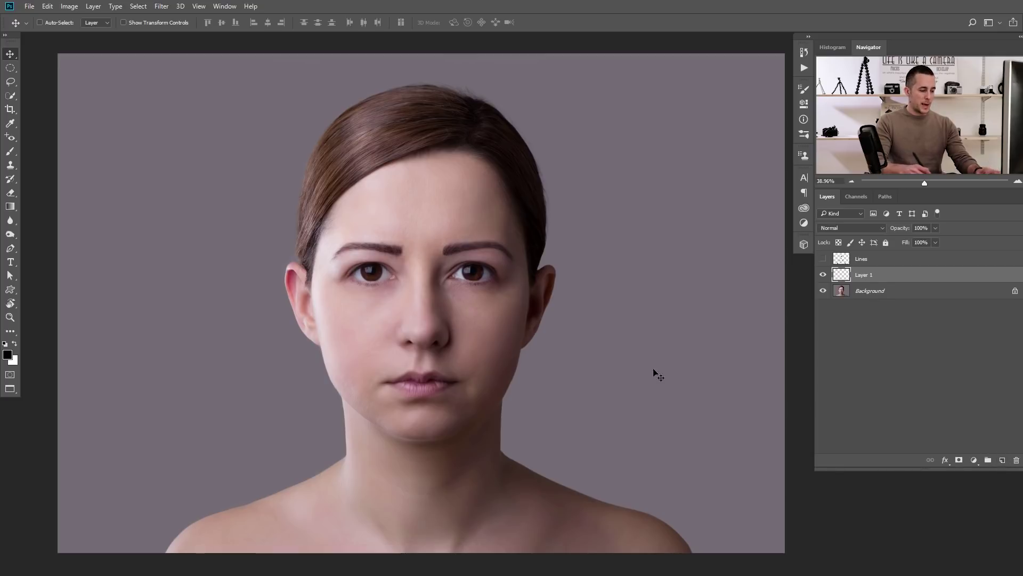
{"action": "key", "text": "b"}
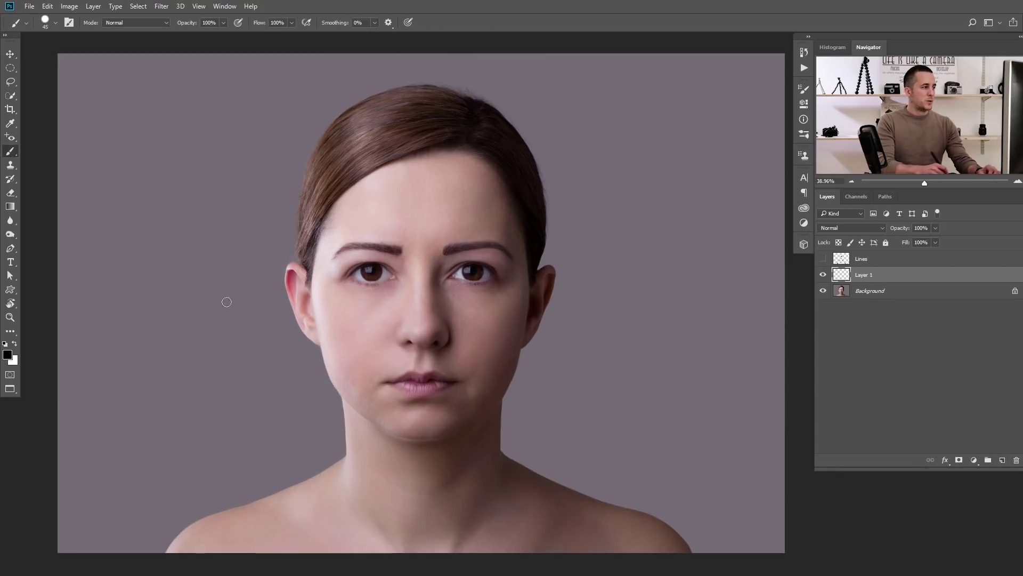
{"action": "right_click", "coordinate": [409, 213]}
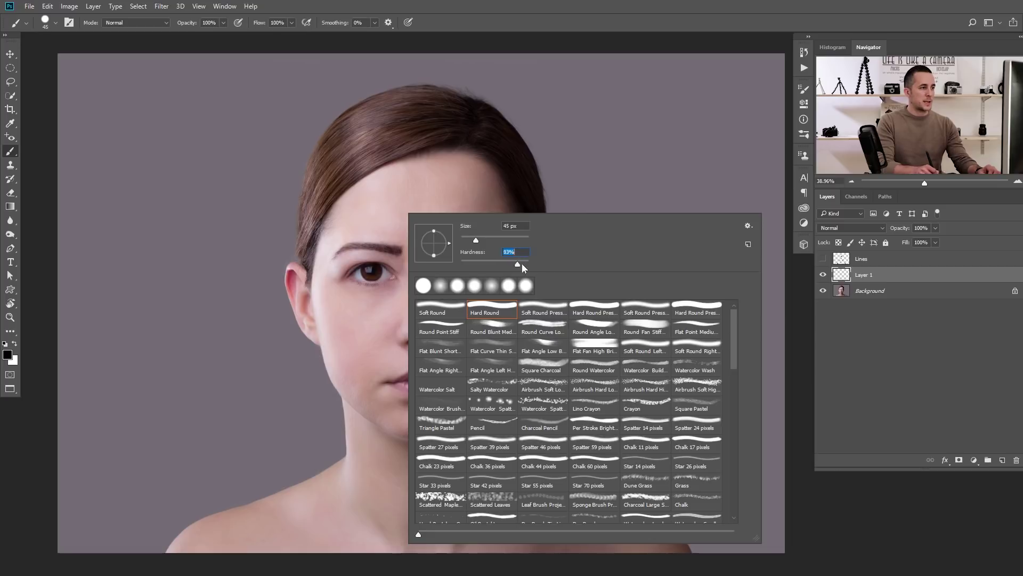
{"action": "left_click_drag", "start_coordinate": [393, 225], "coordinate": [471, 183]}
{"action": "key", "text": "ctrl+z"}
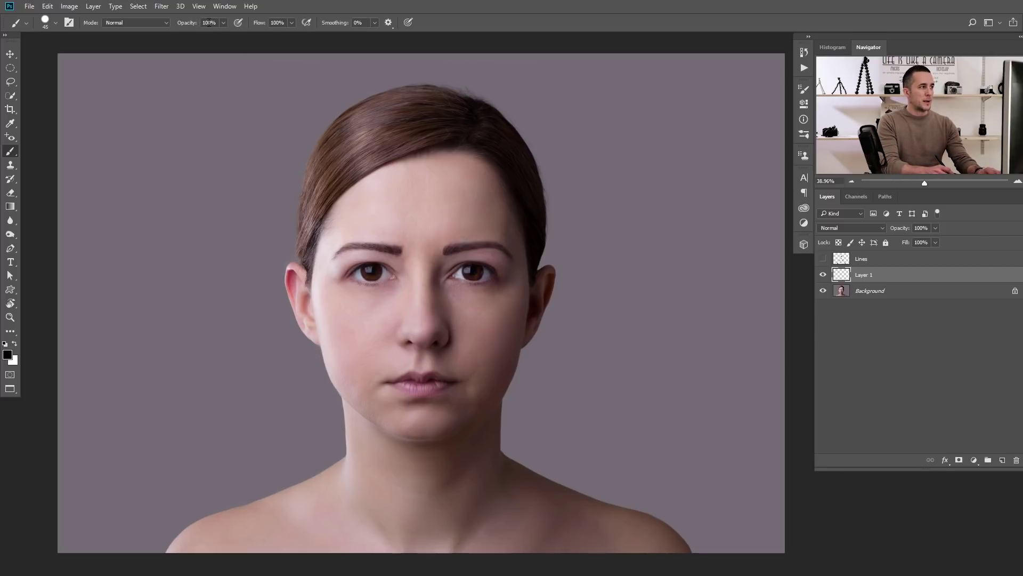
{"action": "right_click", "coordinate": [457, 216]}
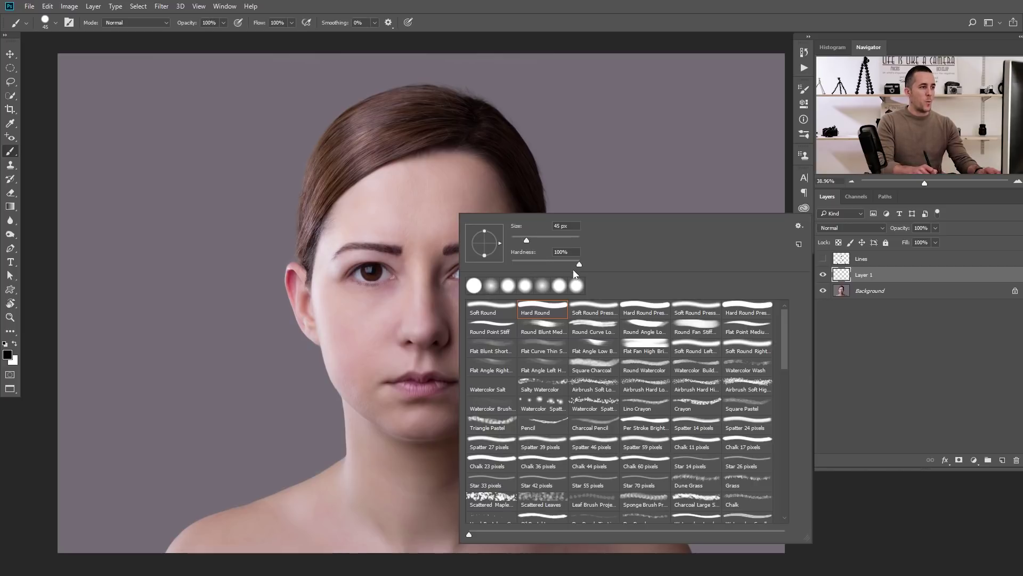
{"action": "left_click_drag", "start_coordinate": [422, 199], "coordinate": [406, 249]}
{"action": "key", "text": "ctrl+z"}
- Reduce the brush size to 15 px and undo the test stroke on the forehead
{"action": "key", "text": "bracketleft"}
{"action": "key", "text": "bracketleft"}
{"action": "key", "text": "bracketleft"}
{"action": "left_click_drag", "start_coordinate": [468, 187], "coordinate": [434, 278]}
{"action": "key", "text": "ctrl+z"}
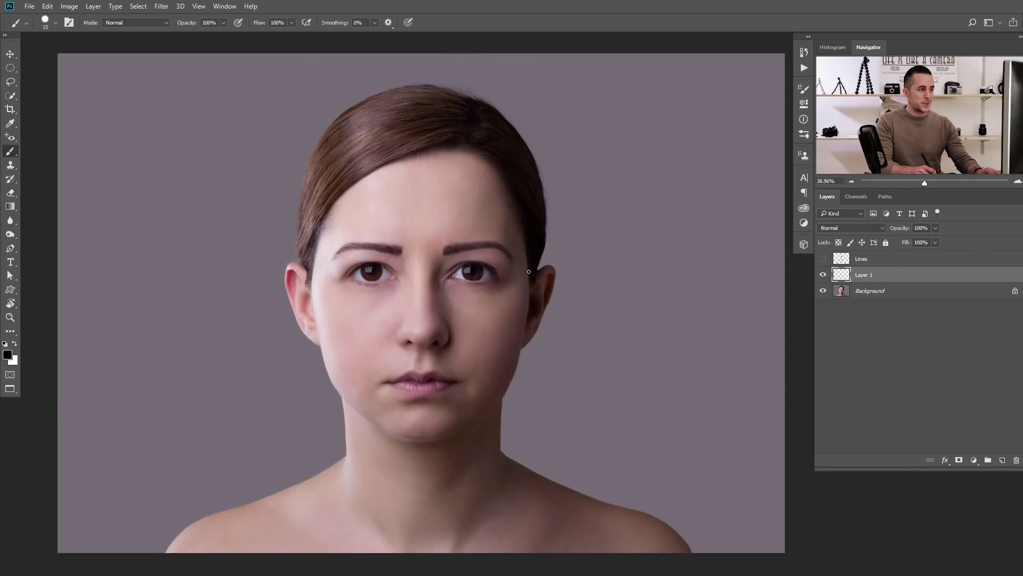
- Sketch black guide lines along the right-hand cheek and jaw, down the middle of the forehead and nose, and across the cheek
{"action": "left_click_drag", "start_coordinate": [511, 297], "coordinate": [498, 381]}
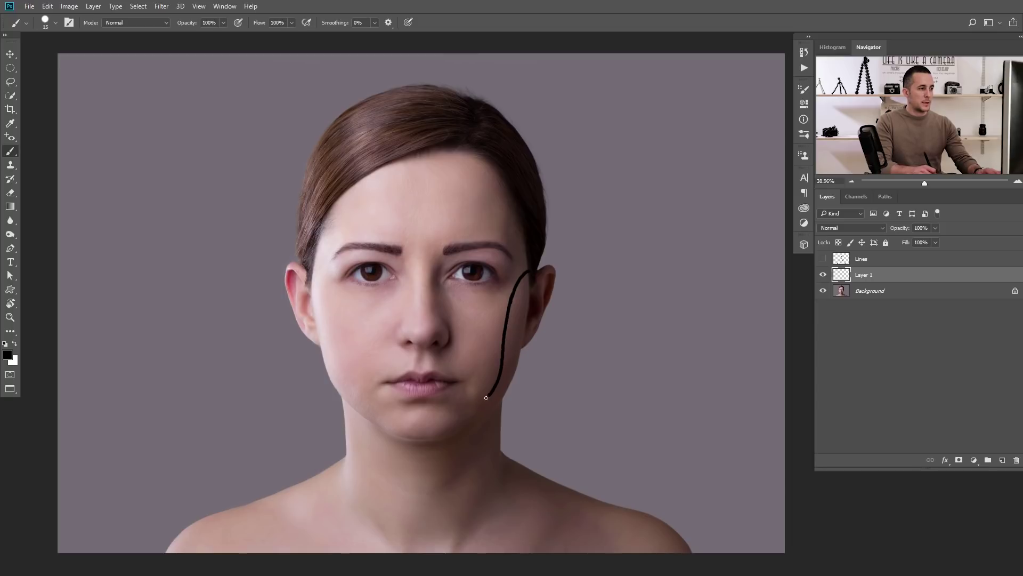
{"action": "left_click_drag", "start_coordinate": [472, 400], "coordinate": [451, 419]}
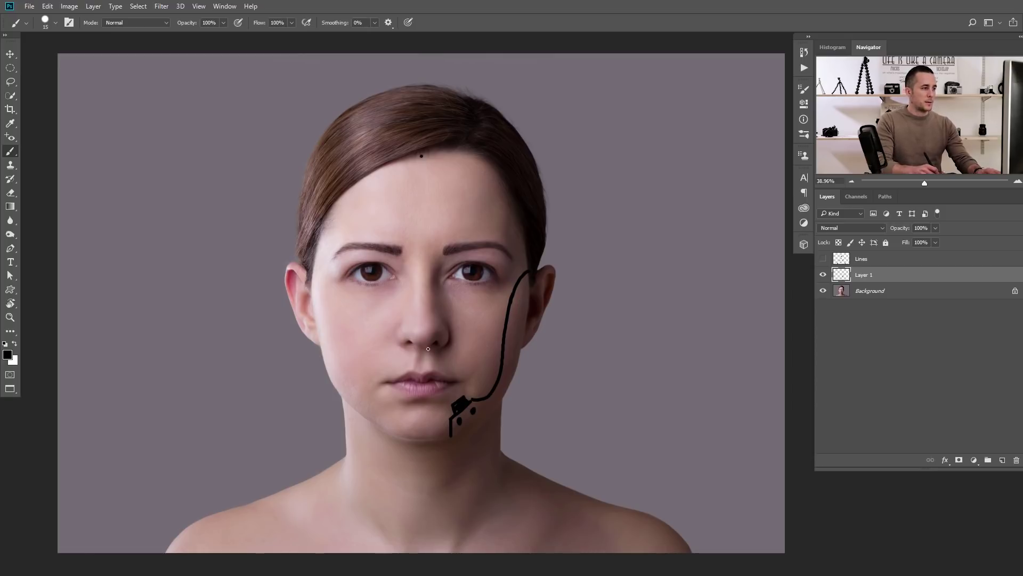
{"action": "left_click", "coordinate": [422, 309], "text": "shift"}
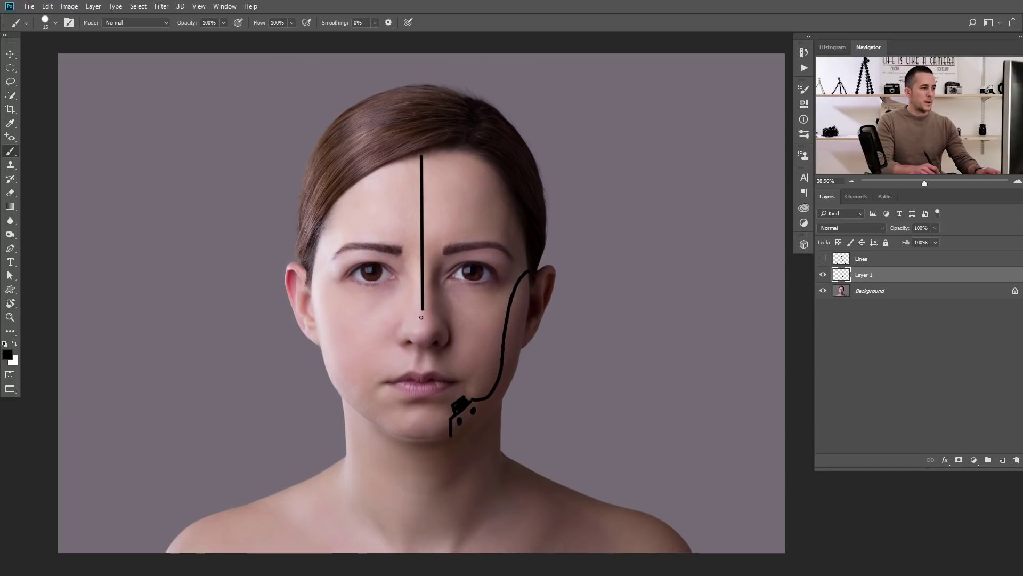
{"action": "mouse_move", "coordinate": [458, 328]}
{"action": "left_mouse_down"}
{"action": "mouse_move", "coordinate": [476, 346]}
{"action": "mouse_move", "coordinate": [523, 345]}
{"action": "left_mouse_up"}
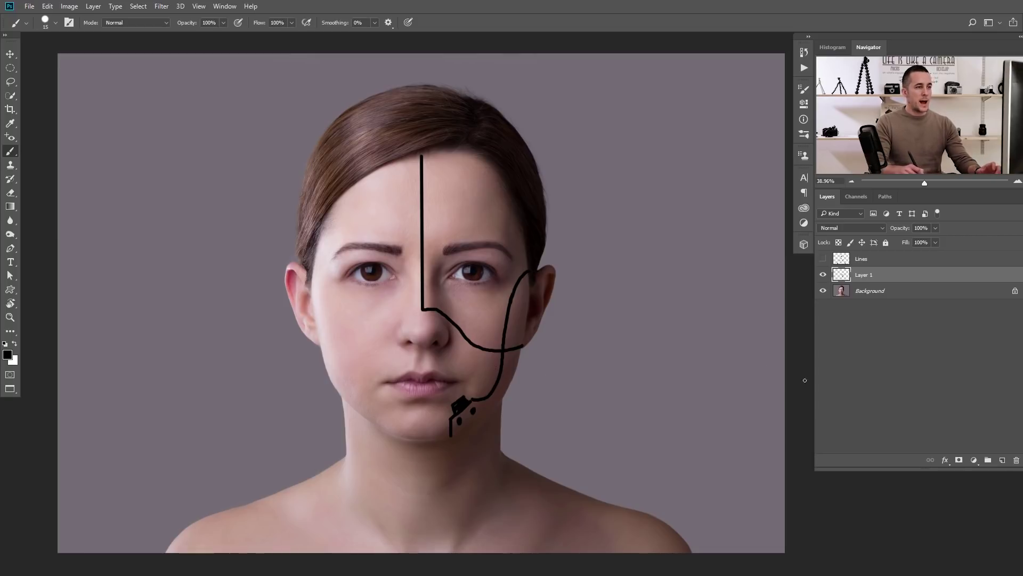
- Add a new layer above the sketch layer and name it Lines
{"action": "left_click", "coordinate": [1003, 460]}
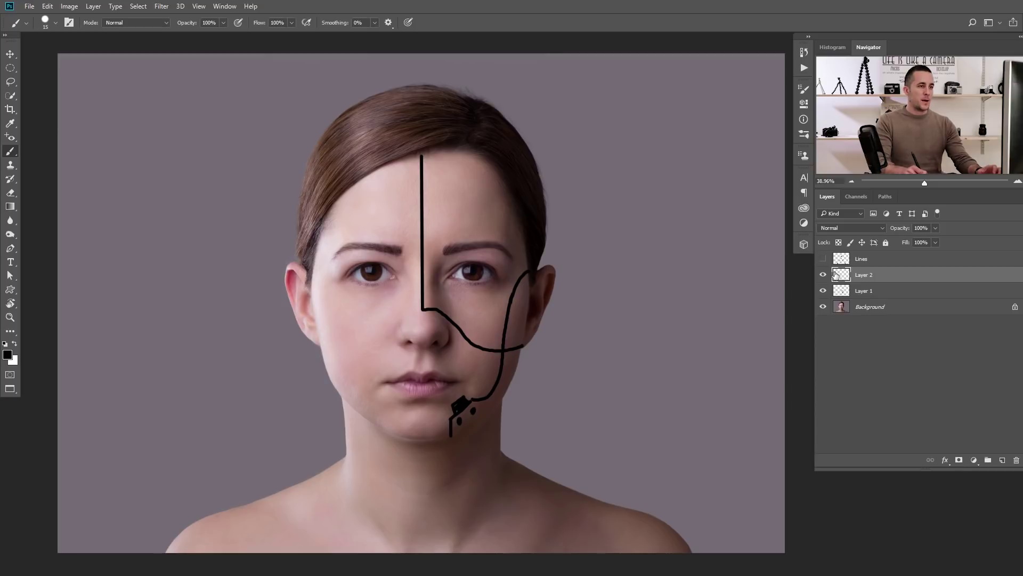
{"action": "double_click", "coordinate": [866, 276]}
{"action": "type", "text": "Lines"}
{"action": "key", "text": "Return"}
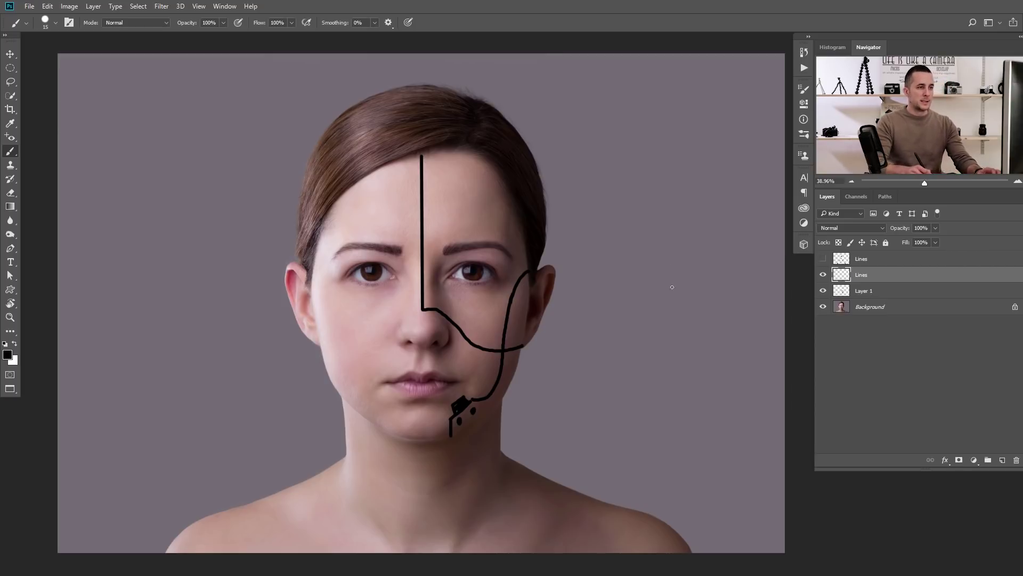
- Lower the opacity of the sketch on Layer 1 to 31% and make the new Lines layer active
{"action": "left_click", "coordinate": [843, 290]}
{"action": "left_click_drag", "start_coordinate": [901, 230], "coordinate": [873, 233]}
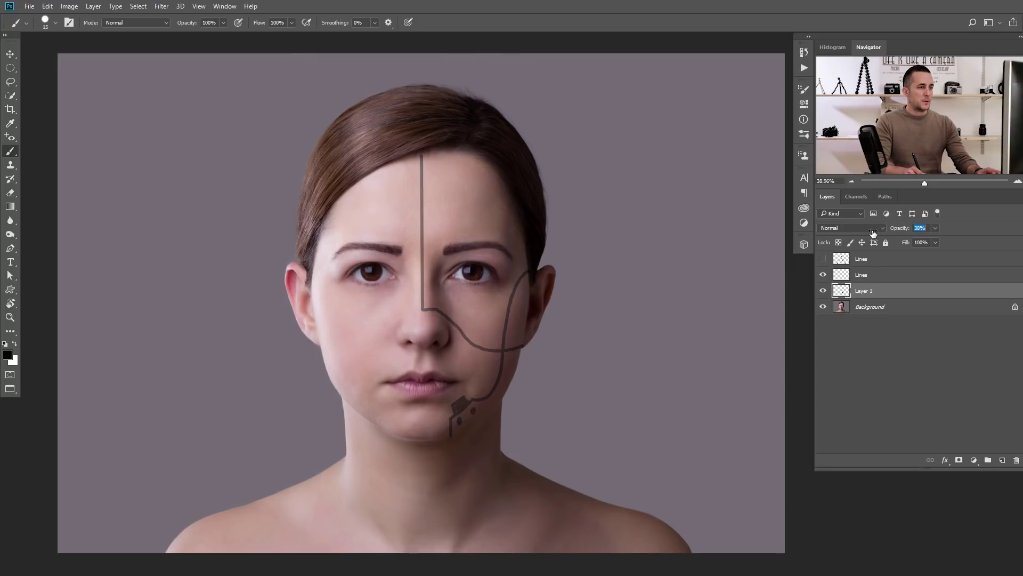
{"action": "left_click", "coordinate": [854, 282]}
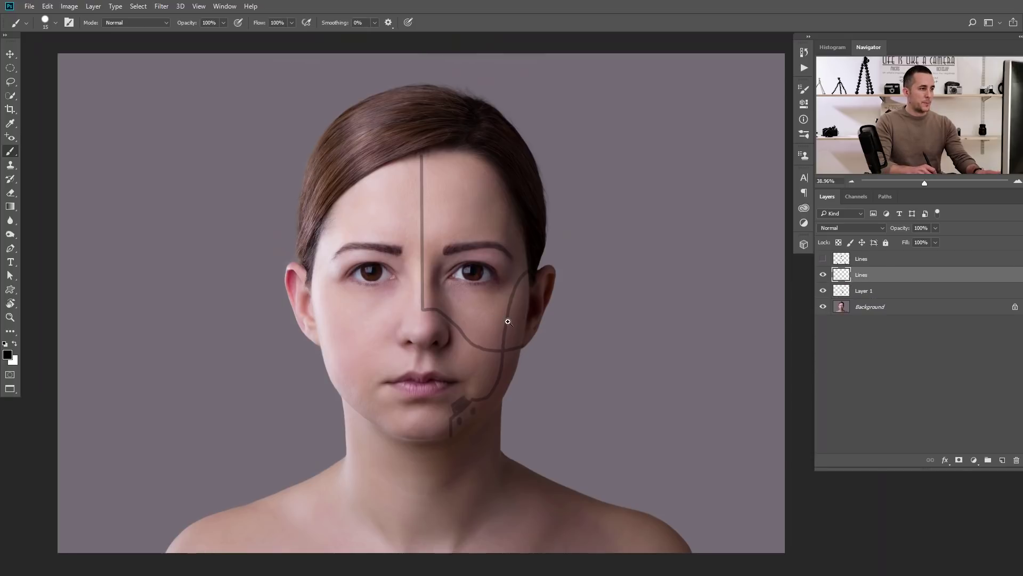
- Trace the sketched jaw line with a Pen path, curved from the ear down the cheek and straight from the mouth corner to the chin
{"action": "scroll", "coordinate": [507, 320], "scroll_direction": "up", "scroll_amount": 3}
{"action": "key", "text": "p"}
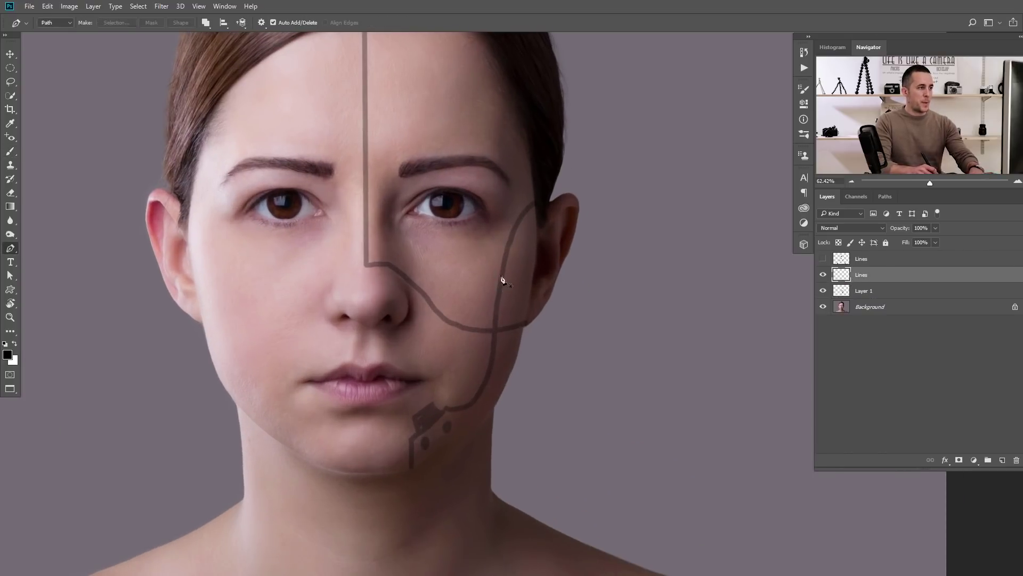
{"action": "left_click", "coordinate": [537, 204]}
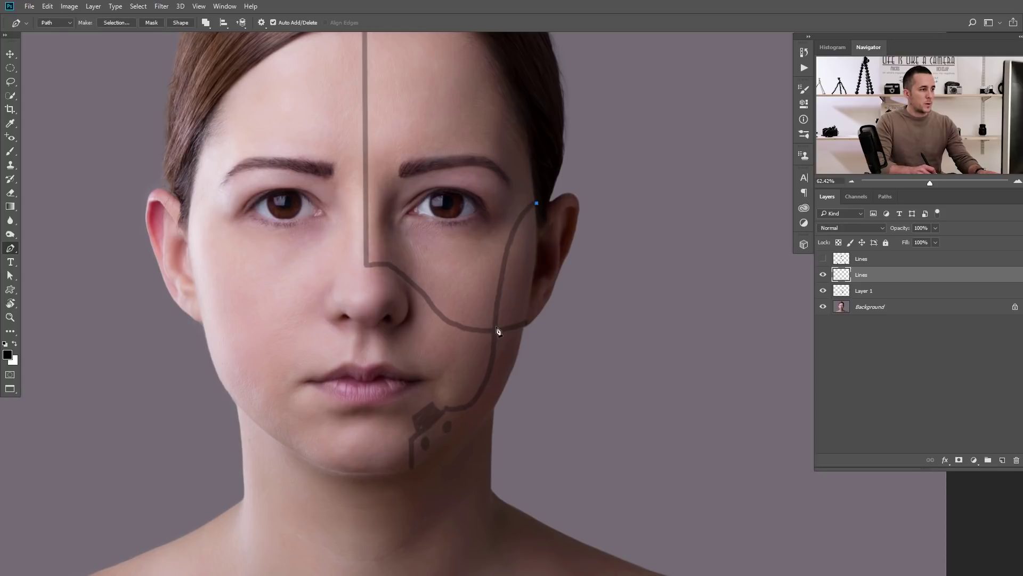
{"action": "left_click_drag", "start_coordinate": [500, 286], "coordinate": [498, 338]}
{"action": "left_click_drag", "start_coordinate": [453, 408], "coordinate": [405, 401]}
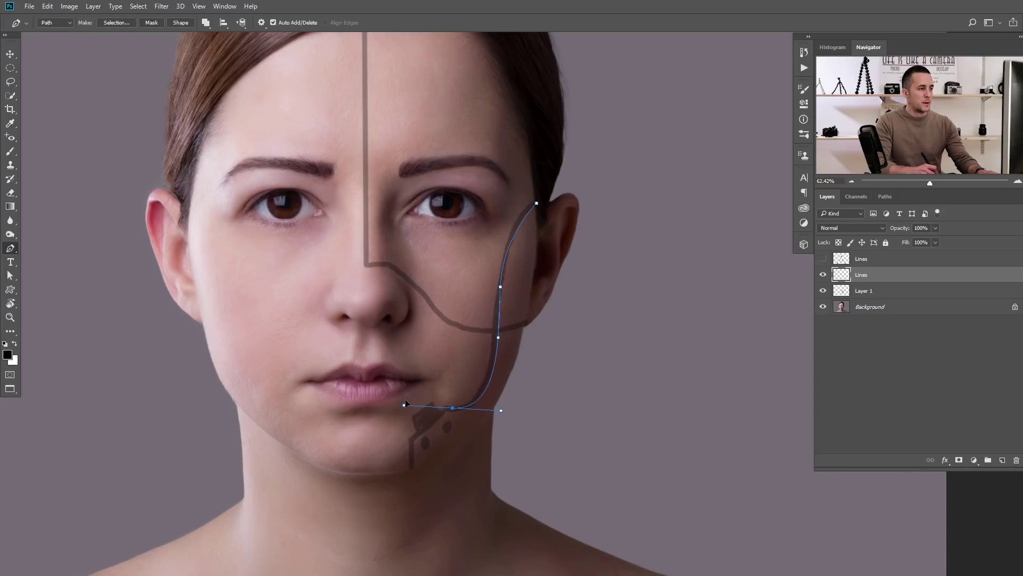
{"action": "left_click", "coordinate": [452, 407], "text": "alt"}
{"action": "left_click", "coordinate": [412, 438]}
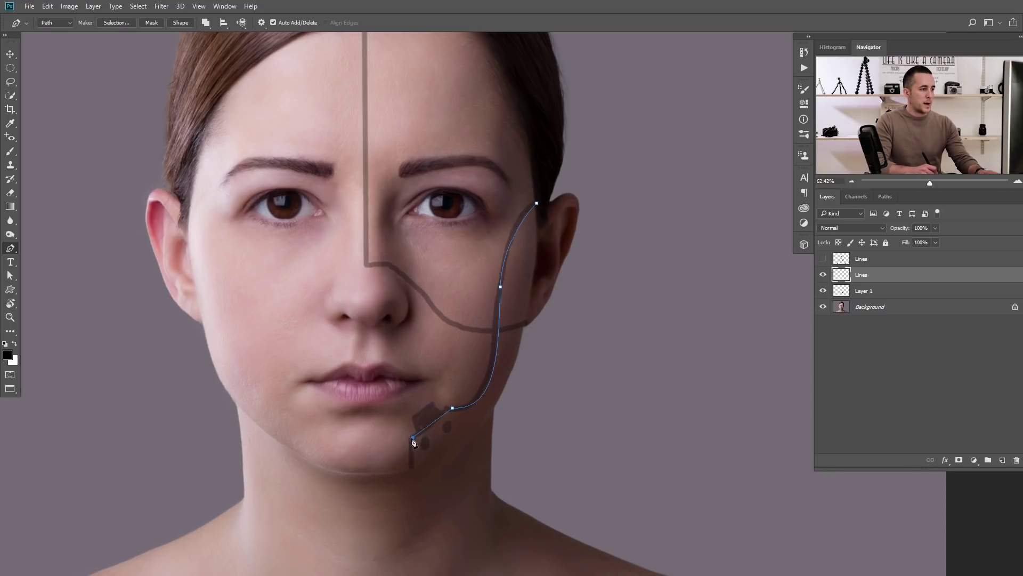
{"action": "left_click", "coordinate": [412, 467]}
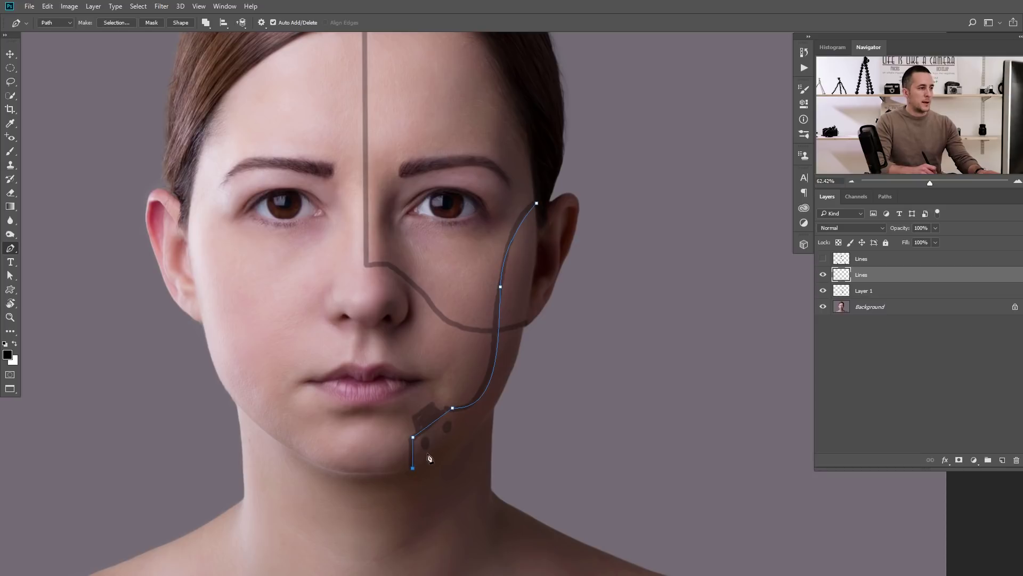
{"action": "left_click_drag", "start_coordinate": [465, 369], "coordinate": [523, 369]}
{"action": "left_click_drag", "start_coordinate": [495, 400], "coordinate": [501, 434]}
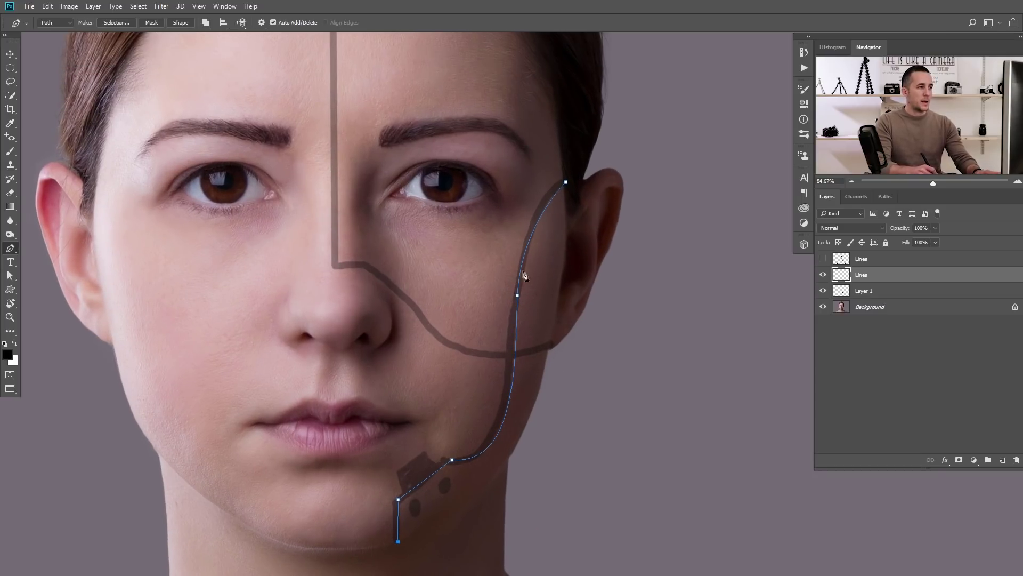
{"action": "scroll", "coordinate": [525, 275], "scroll_direction": "down", "scroll_amount": 3}
{"action": "scroll", "coordinate": [516, 263], "scroll_direction": "up", "scroll_amount": 3}
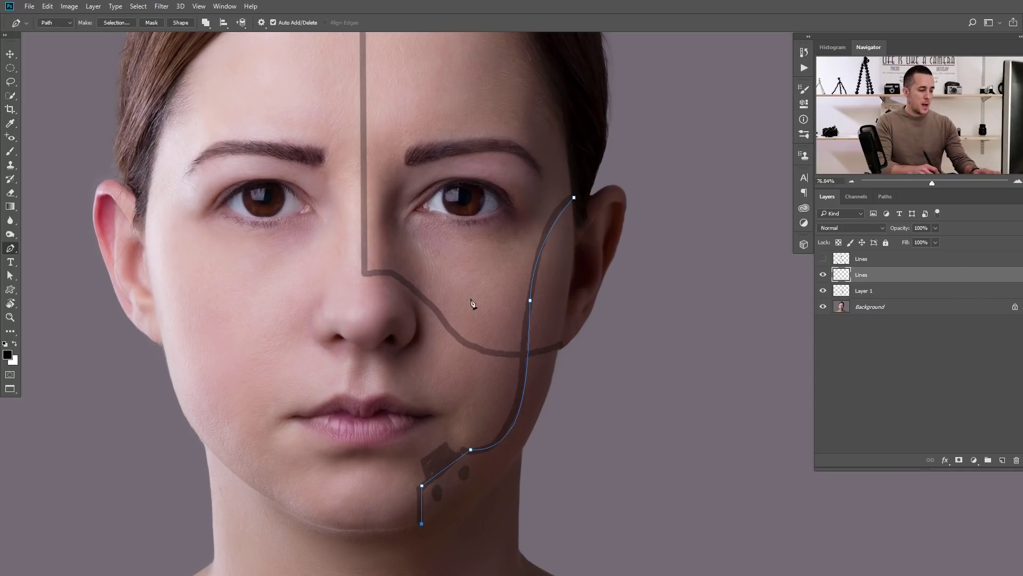
- Set the brush size to 25 px and hide the Layer 1 sketch, undoing the freehand test strokes along the path
{"action": "key", "text": "b"}
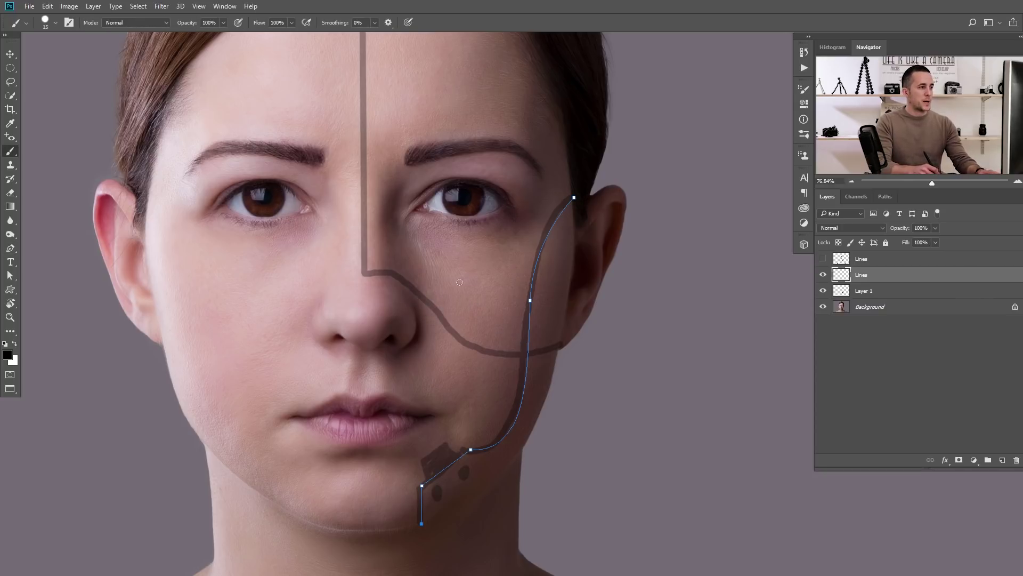
{"action": "key", "text": "bracketright"}
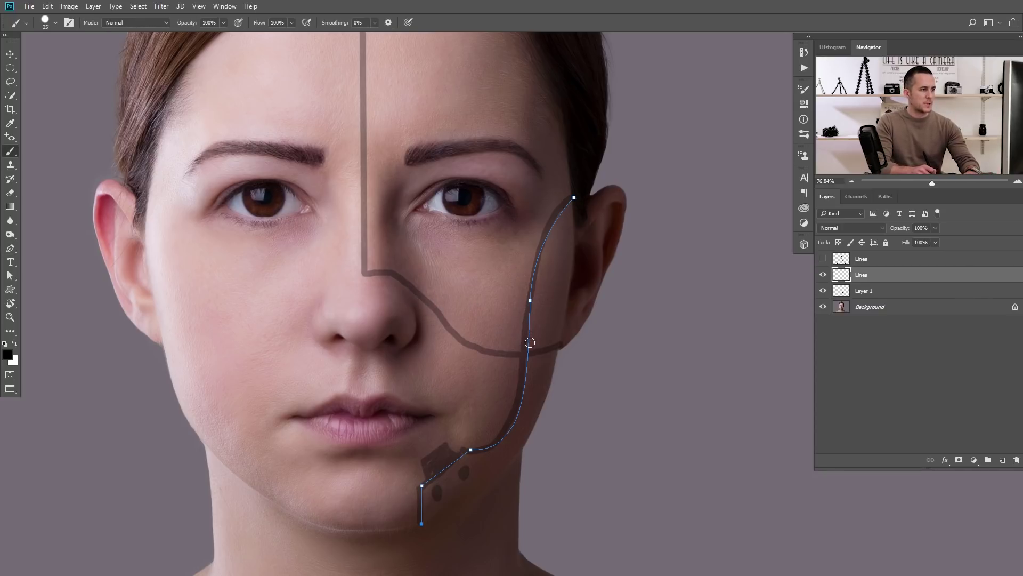
{"action": "left_click_drag", "start_coordinate": [530, 333], "coordinate": [518, 411]}
{"action": "key", "text": "ctrl+z"}
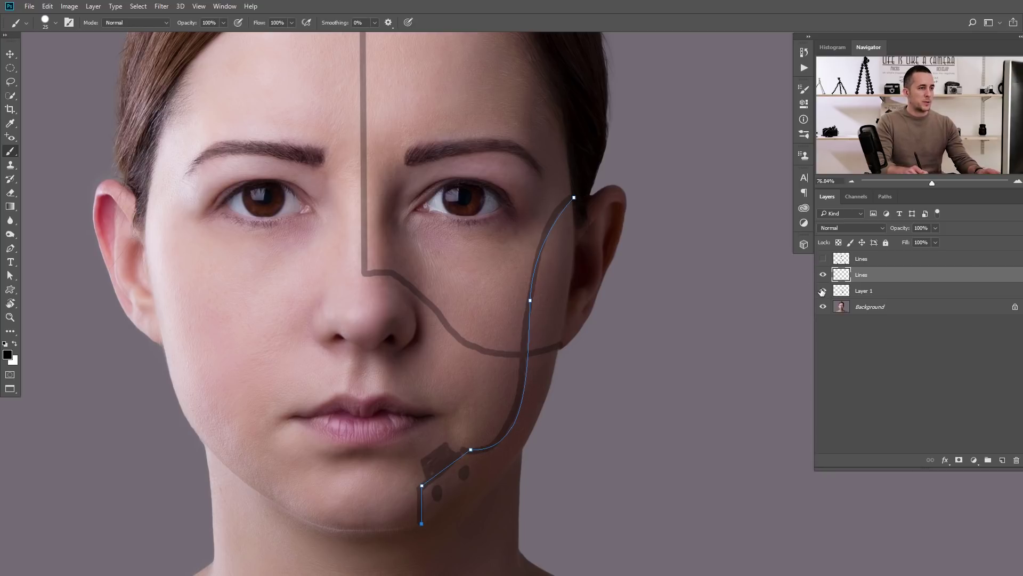
{"action": "left_click", "coordinate": [822, 291]}
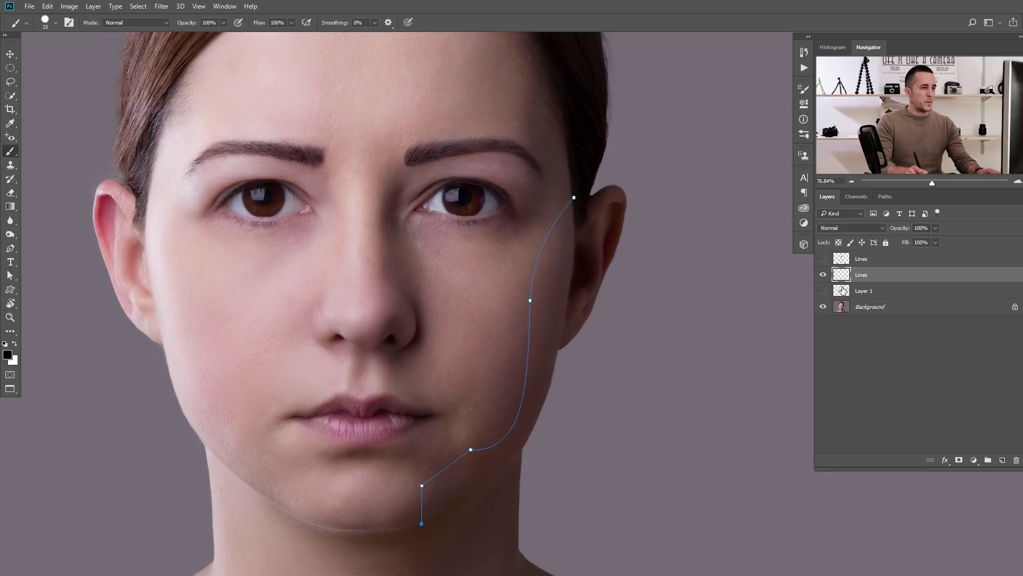
{"action": "left_click_drag", "start_coordinate": [530, 300], "coordinate": [520, 404]}
{"action": "key", "text": "ctrl+z"}
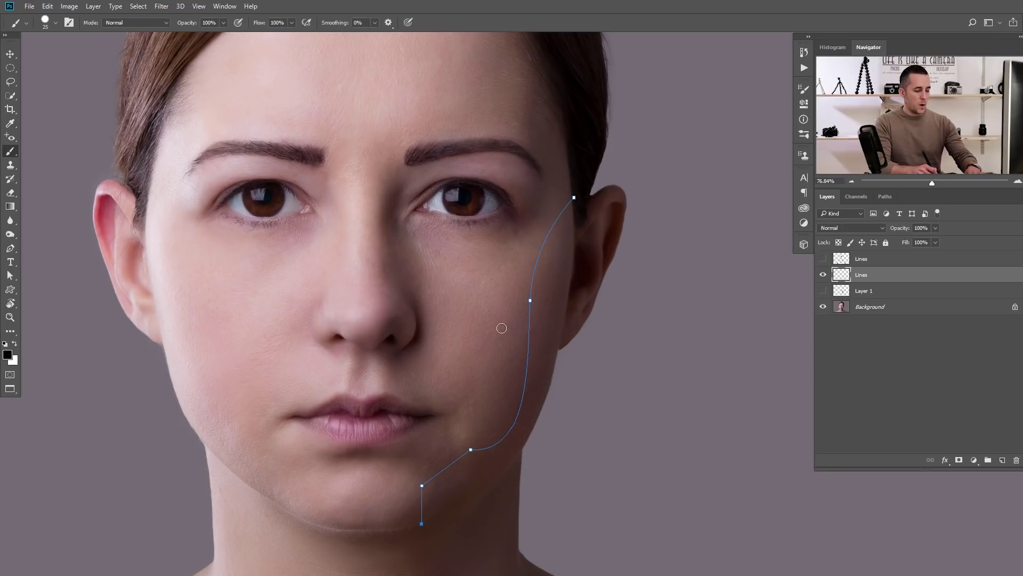
- Try stroking the jaw path with the Brush and Simulate Pressure enabled, and undo the result to restore the path
{"action": "key", "text": "p"}
{"action": "right_click", "coordinate": [469, 266]}
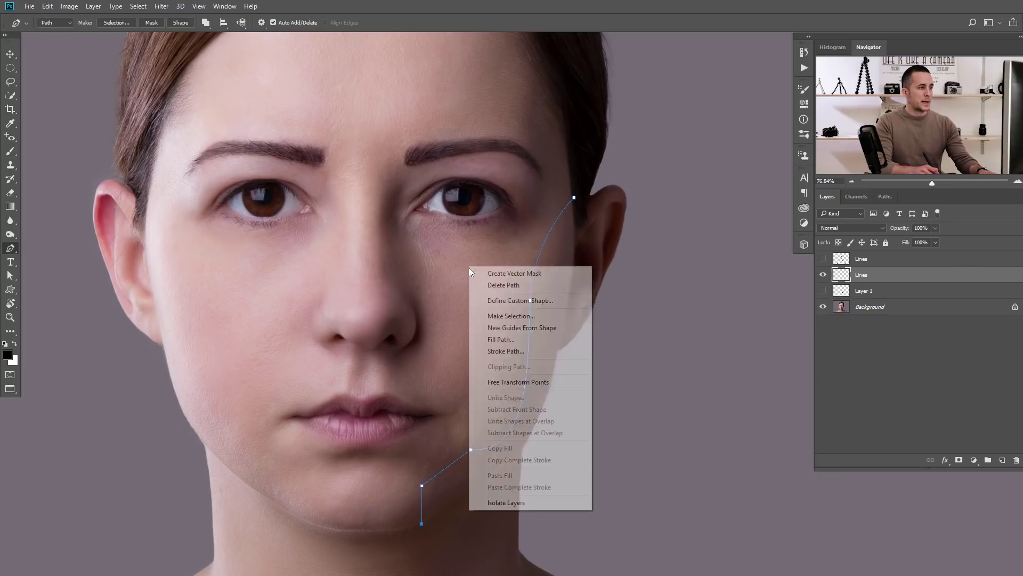
{"action": "left_click", "coordinate": [509, 355]}
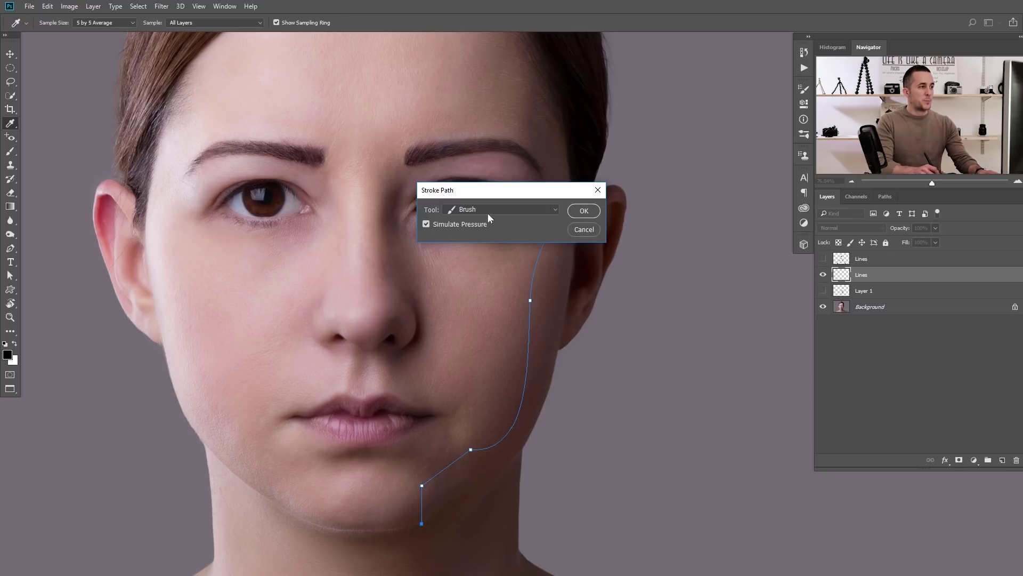
{"action": "left_click", "coordinate": [584, 211]}
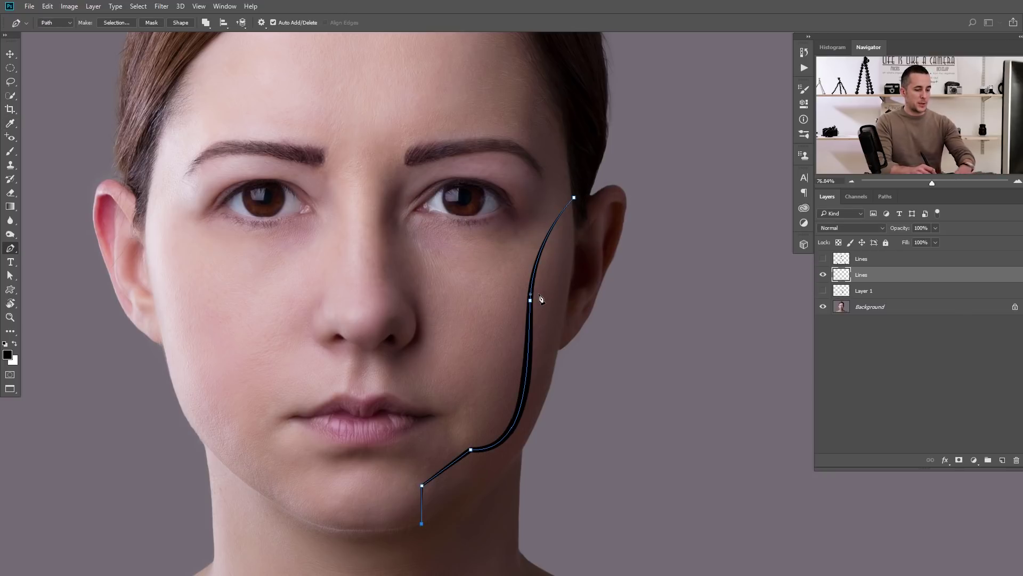
{"action": "key", "text": "Return"}
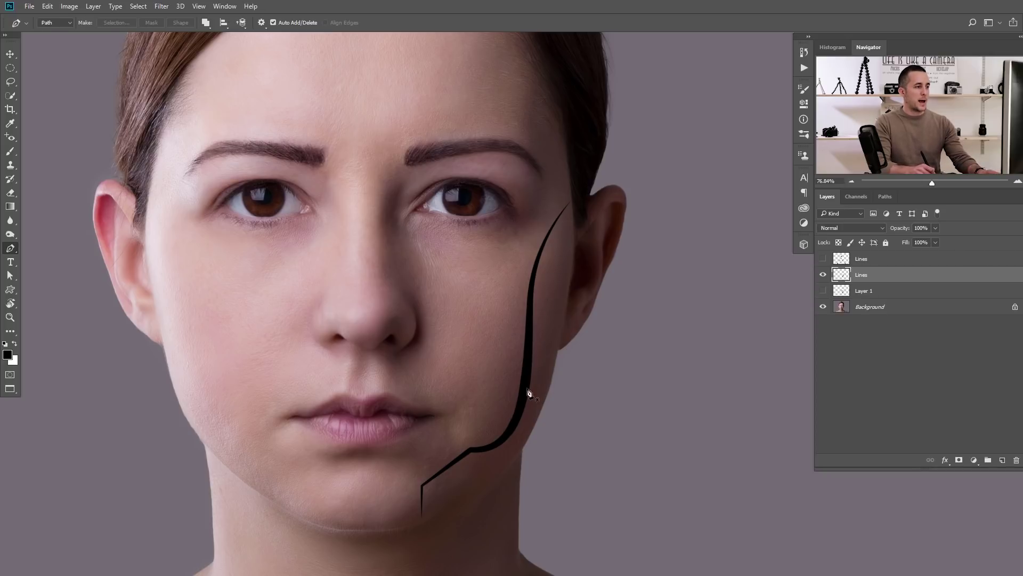
{"action": "key", "text": "ctrl+z"}
{"action": "key", "text": "ctrl+z"}
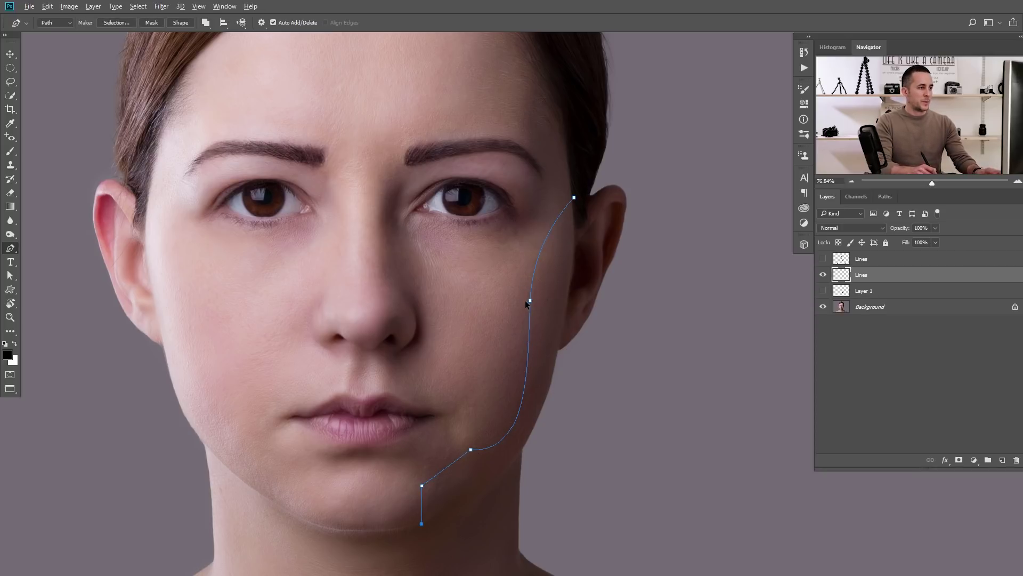
- Try stroking the jaw path with the Brush and Simulate Pressure disabled, and undo the result to restore the path
{"action": "right_click", "coordinate": [452, 297]}
{"action": "left_click", "coordinate": [469, 380]}
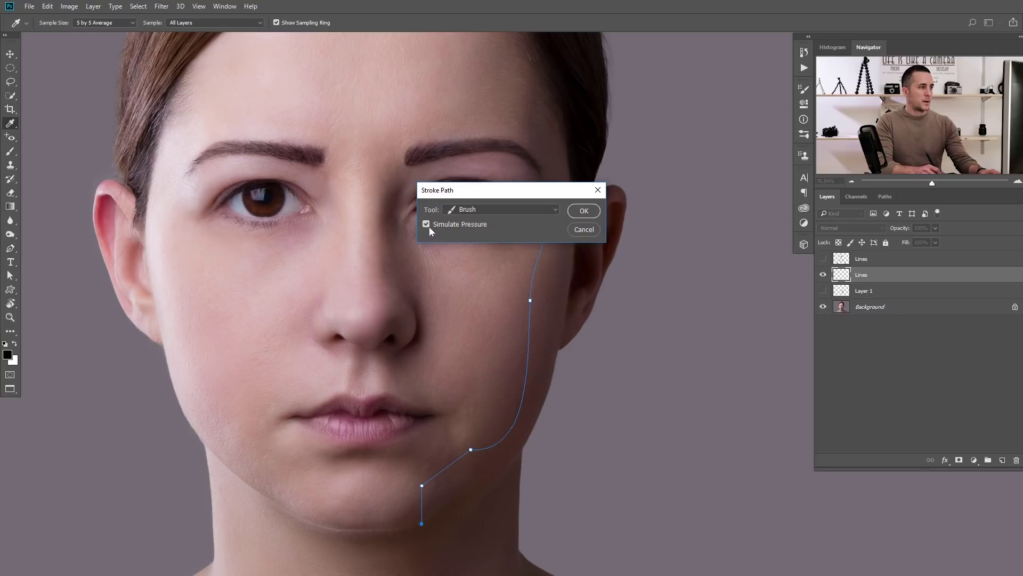
{"action": "left_click", "coordinate": [585, 211]}
{"action": "key", "text": "Return"}
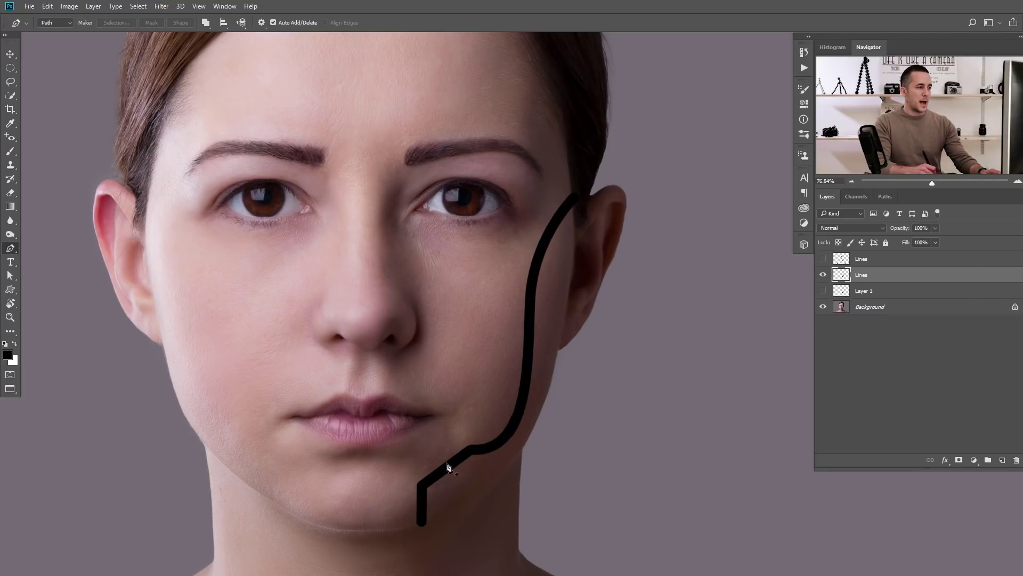
{"action": "key", "text": "ctrl+z"}
{"action": "key", "text": "ctrl+z"}
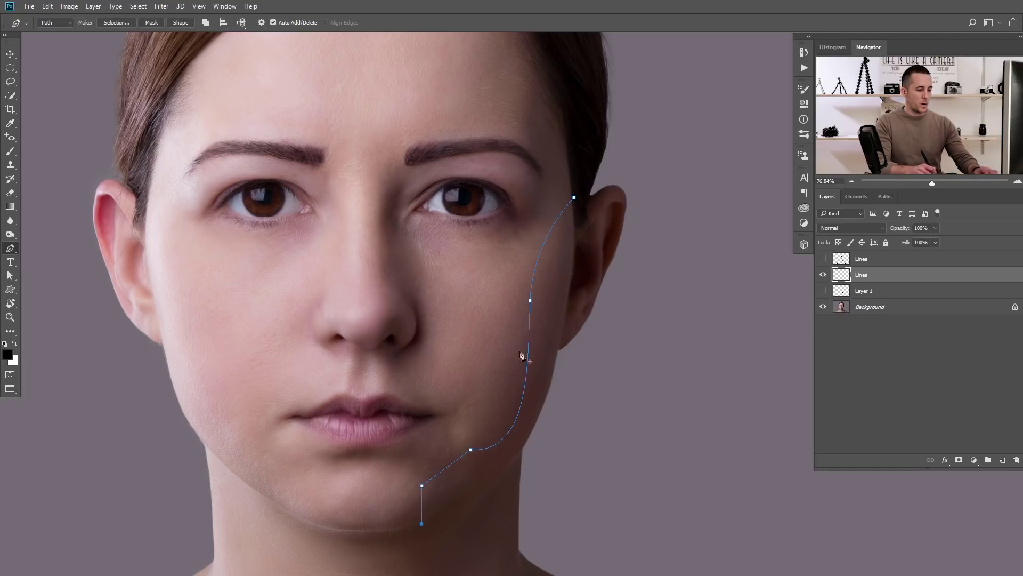
- Review the Brush tool's Shape Dynamics settings and keep the size control on Pen Pressure
{"action": "right_click", "coordinate": [452, 318]}
{"action": "key", "text": "Escape"}
{"action": "key", "text": "b"}
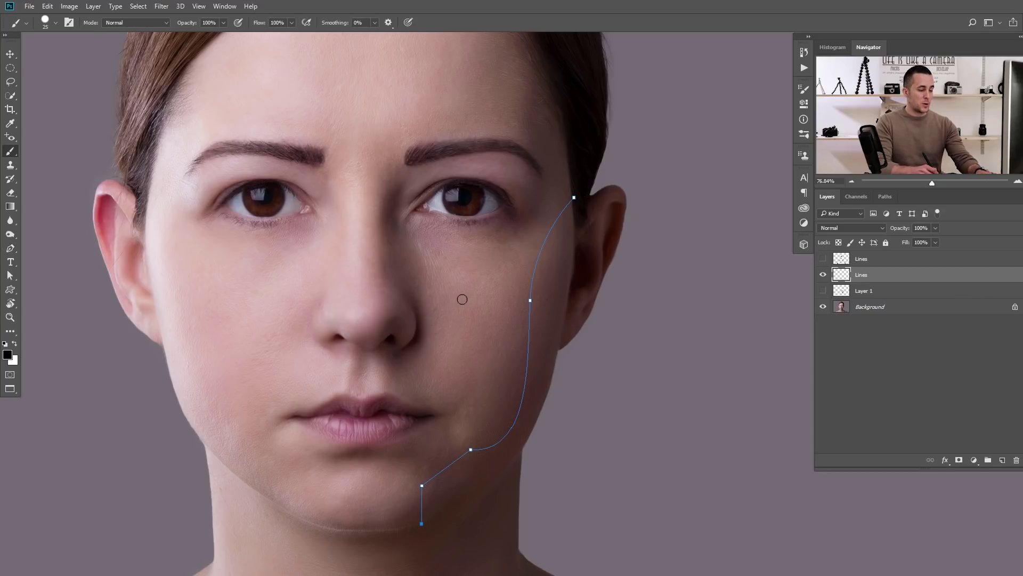
{"action": "key", "text": "F5"}
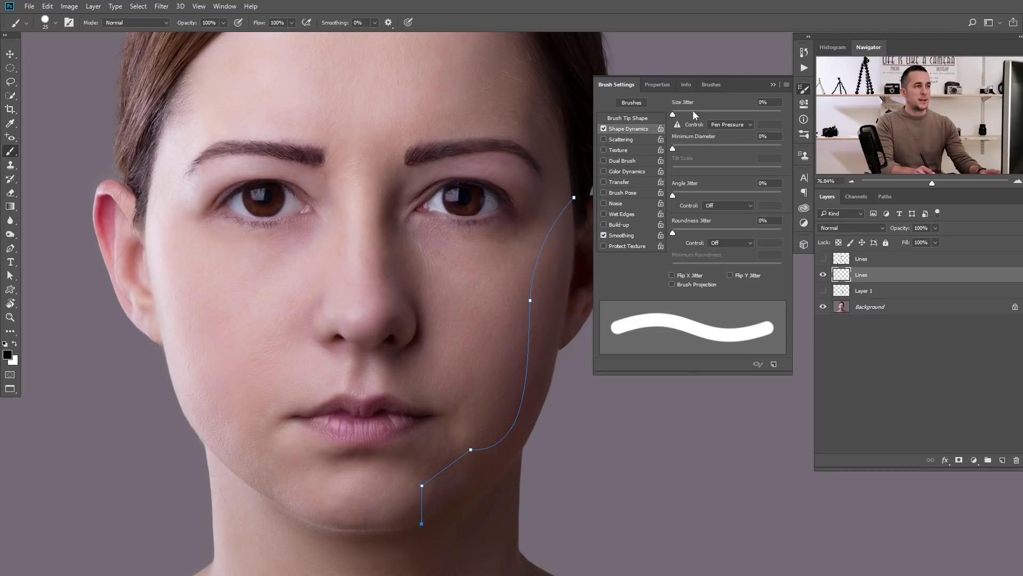
{"action": "left_click", "coordinate": [721, 123]}
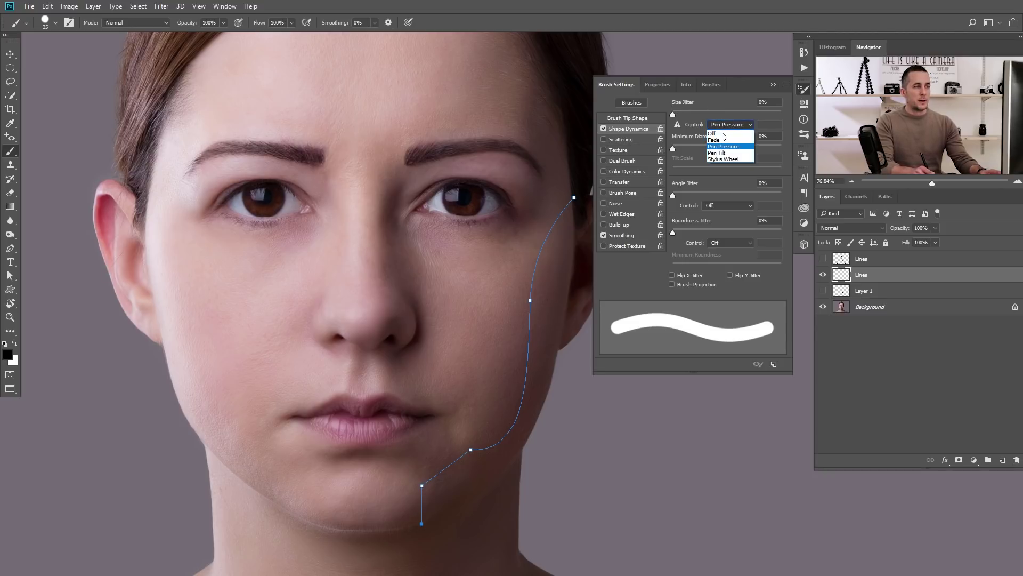
{"action": "left_click", "coordinate": [720, 146]}
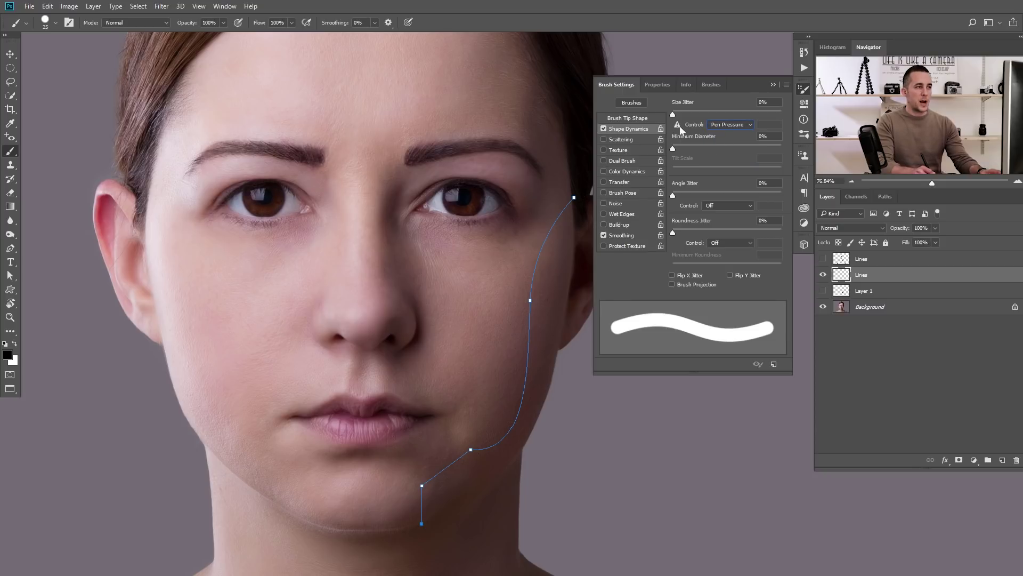
{"action": "left_click", "coordinate": [772, 85]}
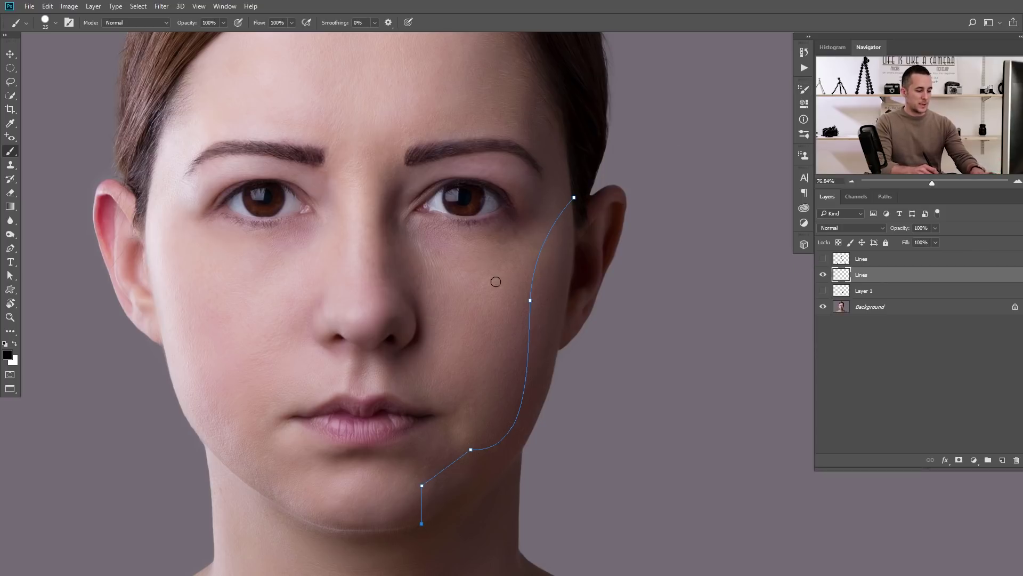
- Stroke the jaw path with the Brush and Simulate Pressure enabled, and dismiss the path
{"action": "right_click", "coordinate": [498, 260]}
{"action": "left_click", "coordinate": [522, 343]}
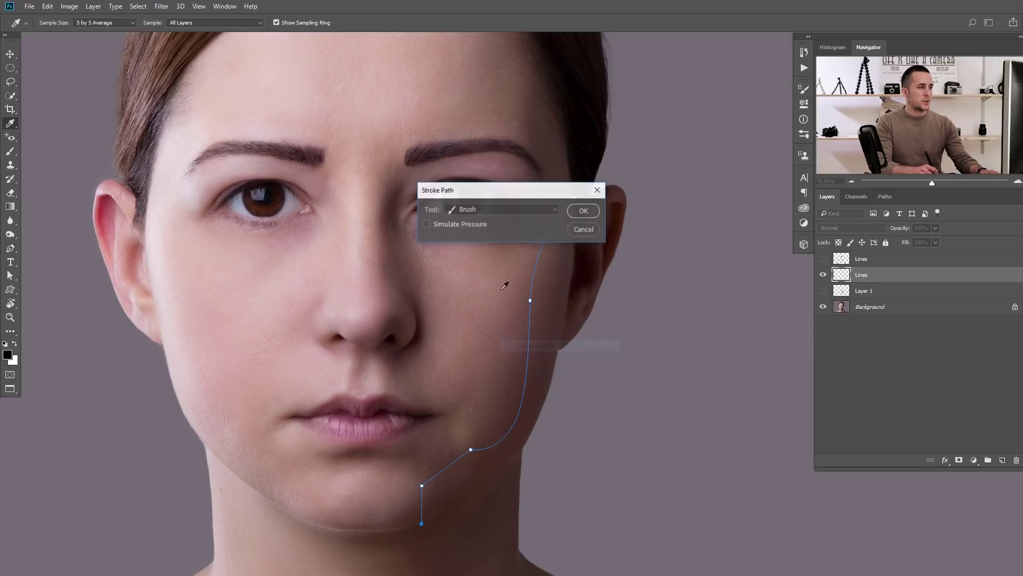
{"action": "left_click", "coordinate": [584, 211]}
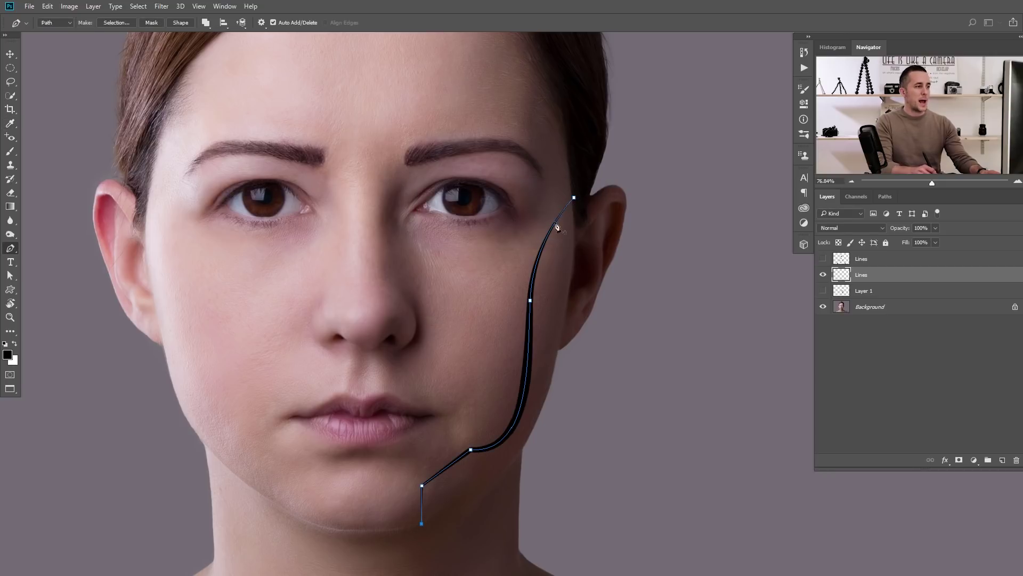
{"action": "key", "text": "Return"}
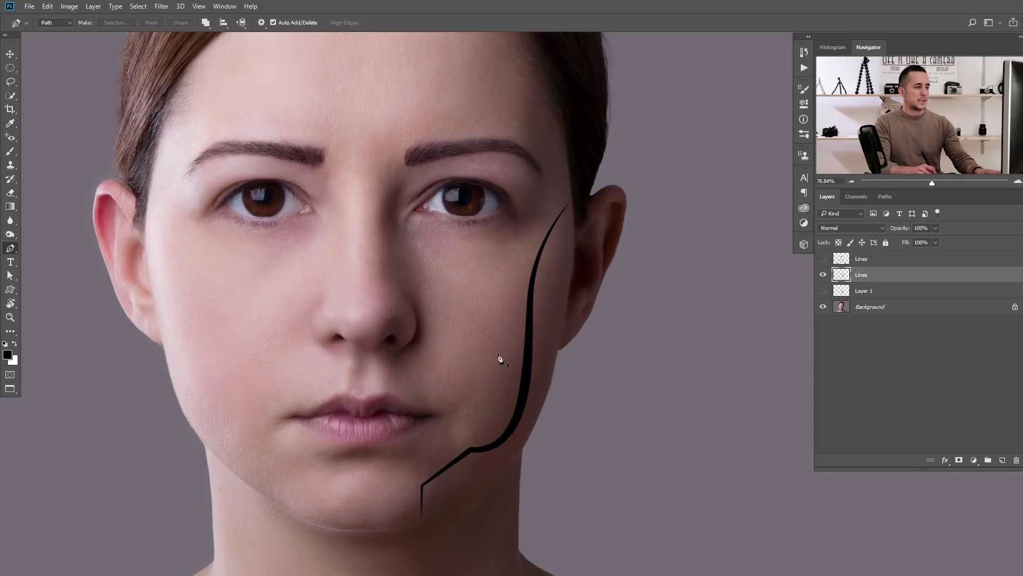
- Show the upper Lines layer with the complete line set and delete the practice Lines layer and the Layer 1 sketch
{"action": "scroll", "coordinate": [495, 367], "scroll_direction": "down", "scroll_amount": 3}
{"action": "left_click", "coordinate": [823, 259]}
{"action": "key", "text": "Delete"}
{"action": "key", "text": "Delete"}
{"action": "scroll", "coordinate": [513, 233], "scroll_direction": "down", "scroll_amount": 2}
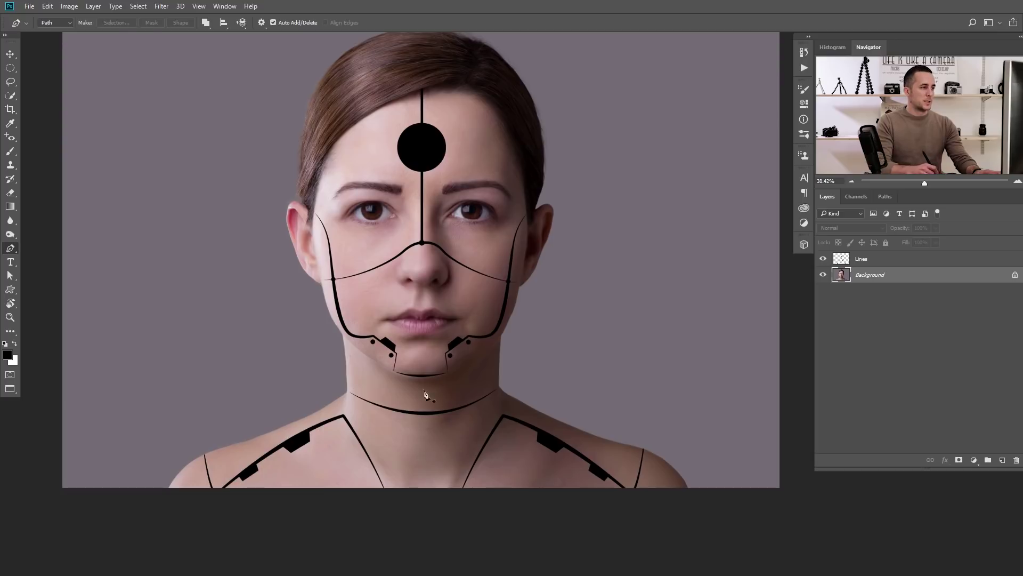
- Examine the finished panel lines around the jaw, nose and forehead, undoing any test dab made with the Brush
{"action": "scroll", "coordinate": [427, 343], "scroll_direction": "up", "scroll_amount": 4}
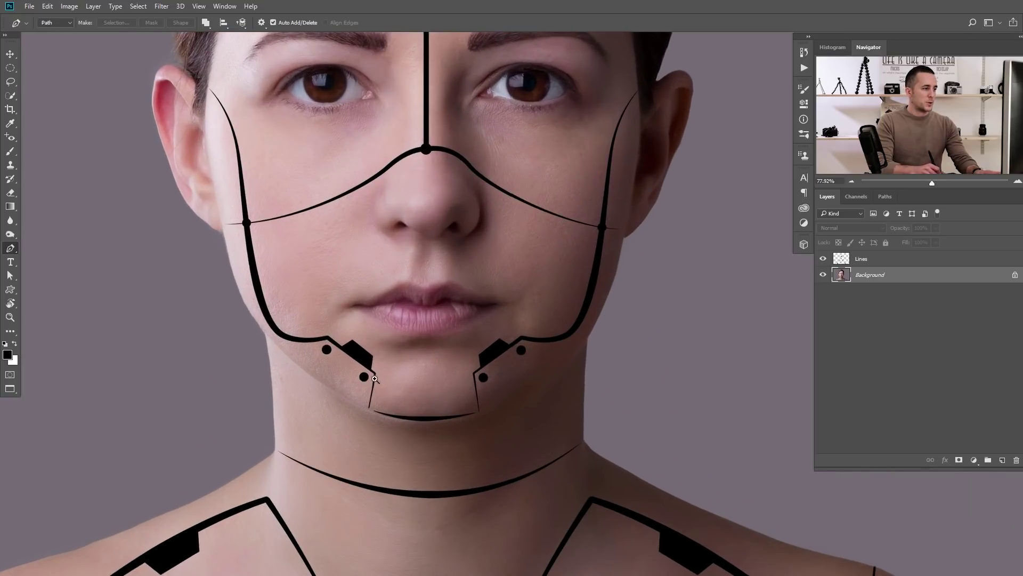
{"action": "scroll", "coordinate": [364, 377], "scroll_direction": "up", "scroll_amount": 3}
{"action": "key", "text": "b"}
{"action": "left_click", "coordinate": [338, 372]}
{"action": "key", "text": "ctrl+z"}
{"action": "left_click_drag", "start_coordinate": [417, 306], "coordinate": [413, 396]}
{"action": "scroll", "coordinate": [395, 235], "scroll_direction": "up", "scroll_amount": 3}
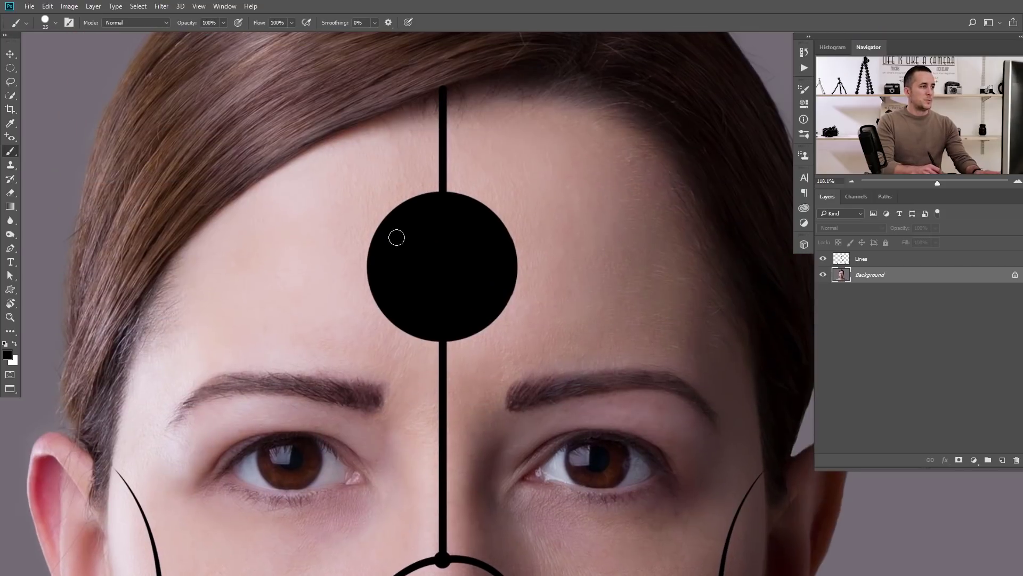
{"action": "scroll", "coordinate": [450, 299], "scroll_direction": "down", "scroll_amount": 6}
{"action": "scroll", "coordinate": [449, 298], "scroll_direction": "down", "scroll_amount": 1}
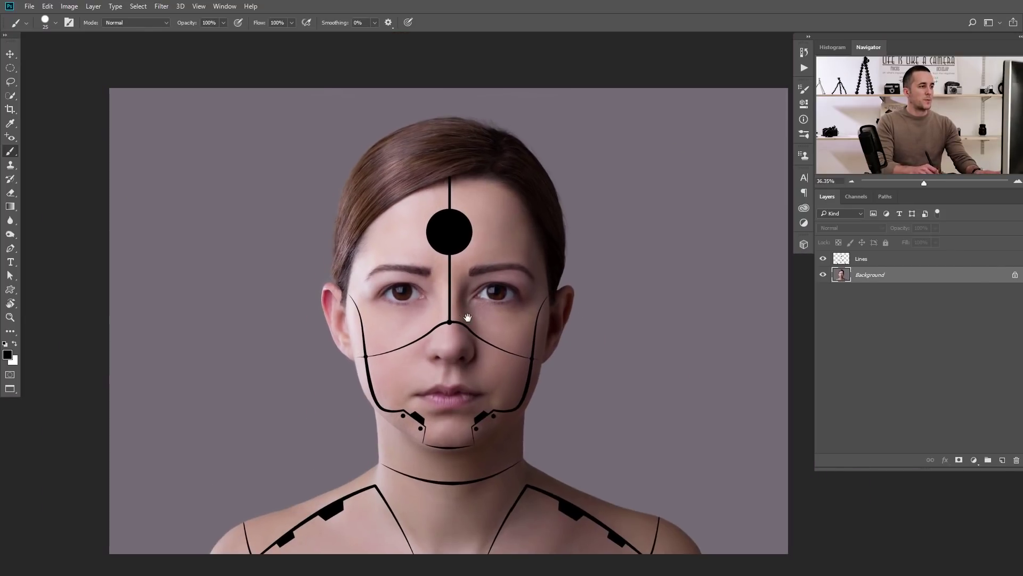
- Select the Lines layer and lower its Fill to 0%
{"action": "left_click", "coordinate": [863, 260]}
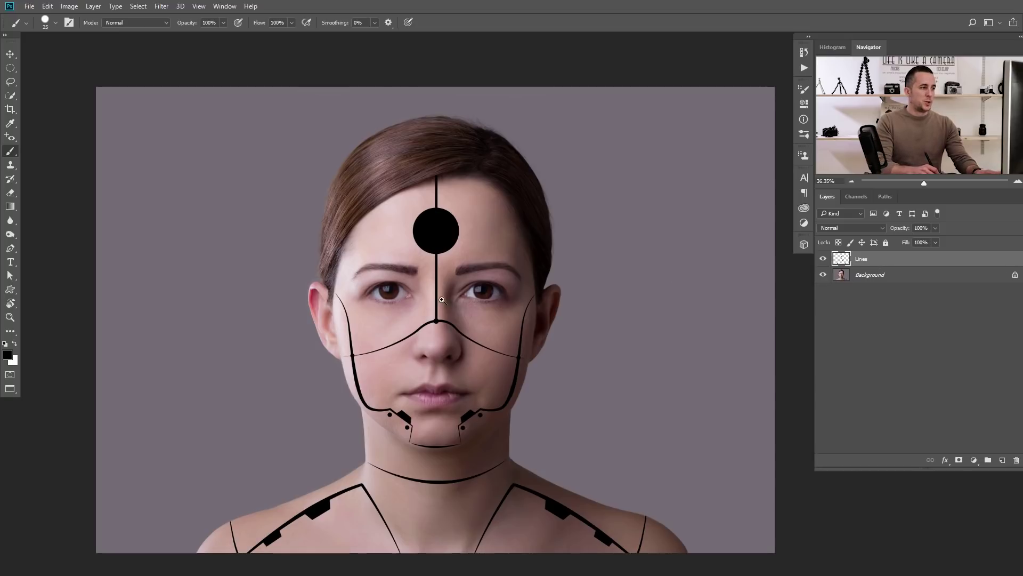
{"action": "scroll", "coordinate": [442, 299], "scroll_direction": "up", "scroll_amount": 3}
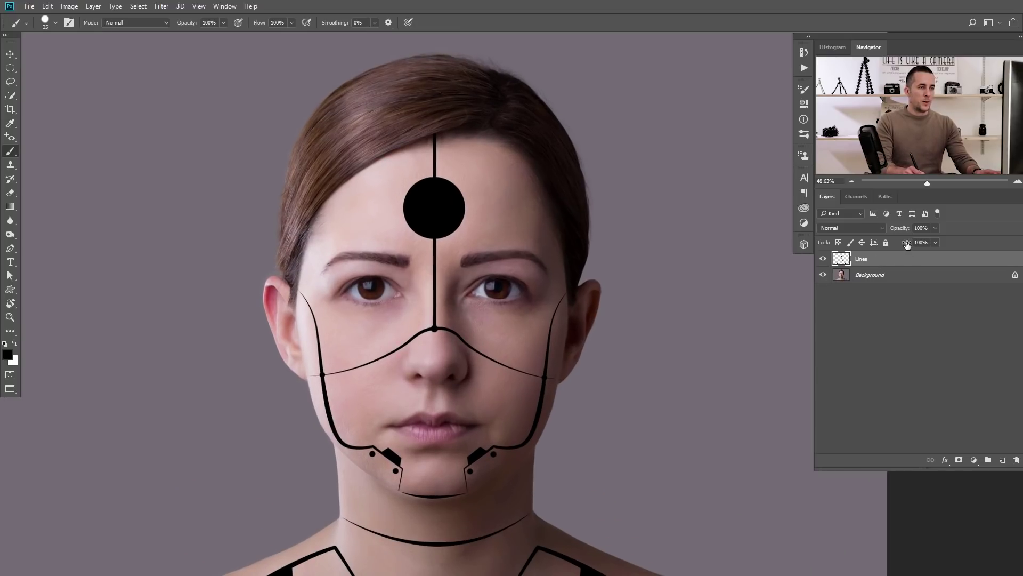
{"action": "left_click_drag", "start_coordinate": [908, 245], "coordinate": [814, 250]}
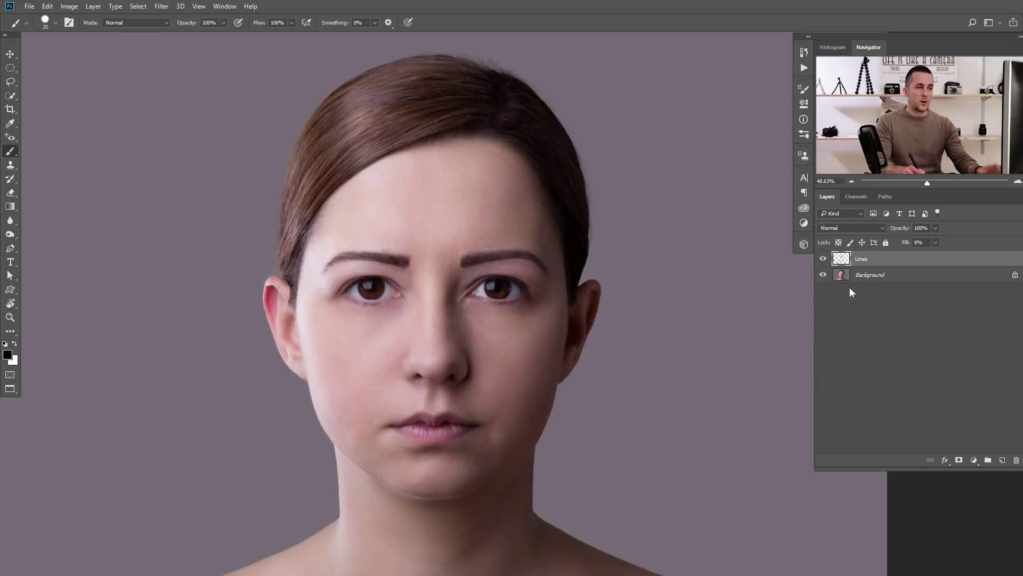
- Add a Bevel & Emboss effect to the Lines layer and set its light angle to 130° and altitude to 5°
{"action": "double_click", "coordinate": [880, 262]}
{"action": "left_click_drag", "start_coordinate": [800, 278], "coordinate": [801, 299]}
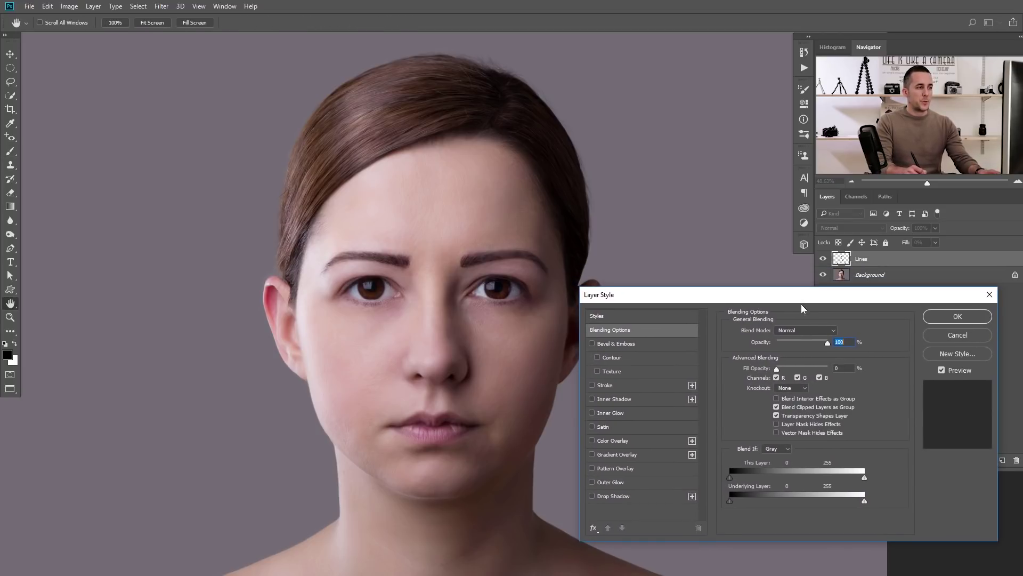
{"action": "left_click", "coordinate": [608, 344]}
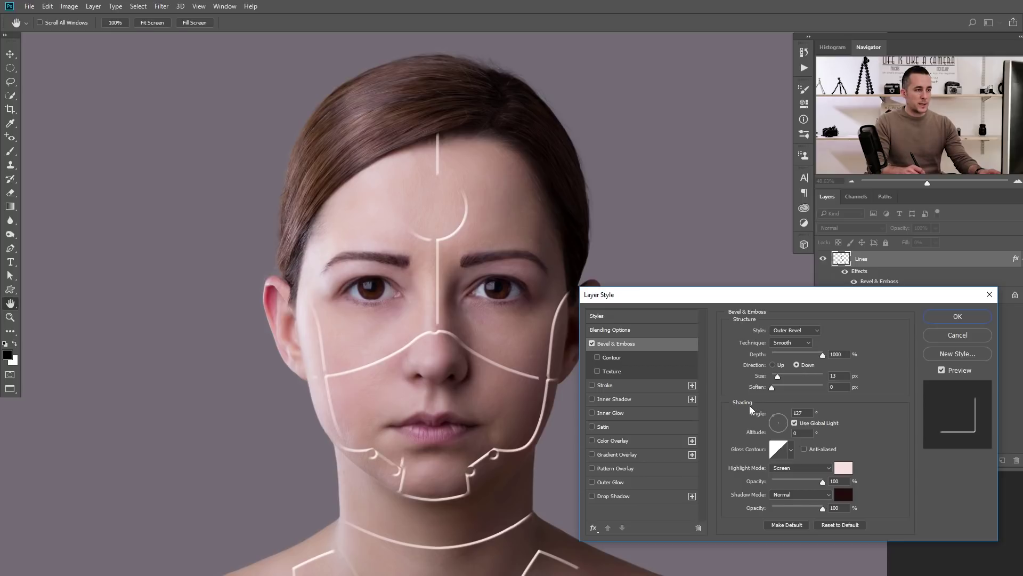
{"action": "left_click", "coordinate": [777, 424]}
{"action": "left_click_drag", "start_coordinate": [777, 422], "coordinate": [775, 423]}
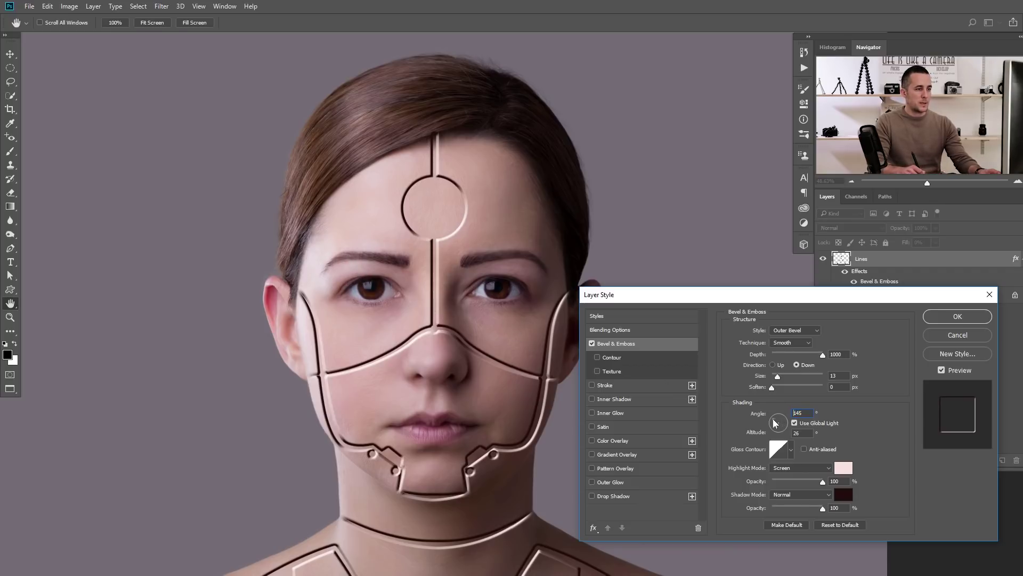
{"action": "left_click_drag", "start_coordinate": [775, 417], "coordinate": [773, 417]}
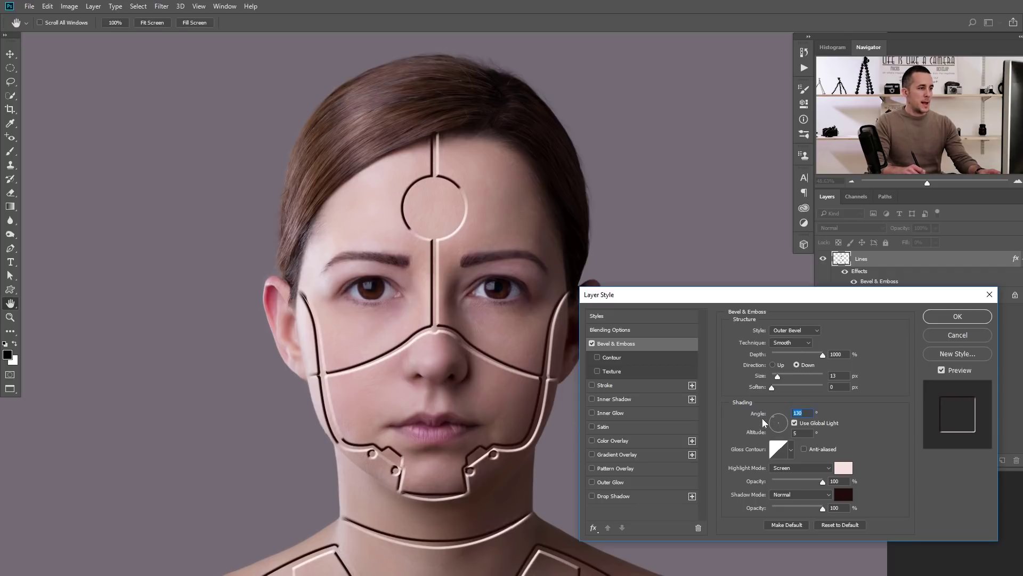
- Add a Drop Shadow with 0 px distance to the Lines layer, fine-tuning its size with Bevel & Emboss temporarily switched off
{"action": "left_click_drag", "start_coordinate": [645, 299], "coordinate": [635, 252]}
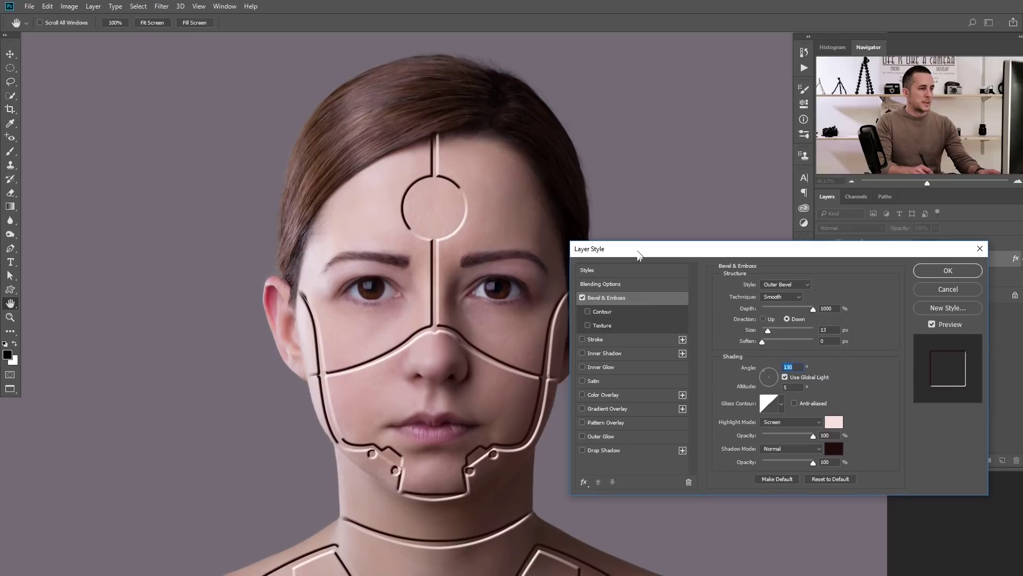
{"action": "left_click", "coordinate": [606, 450]}
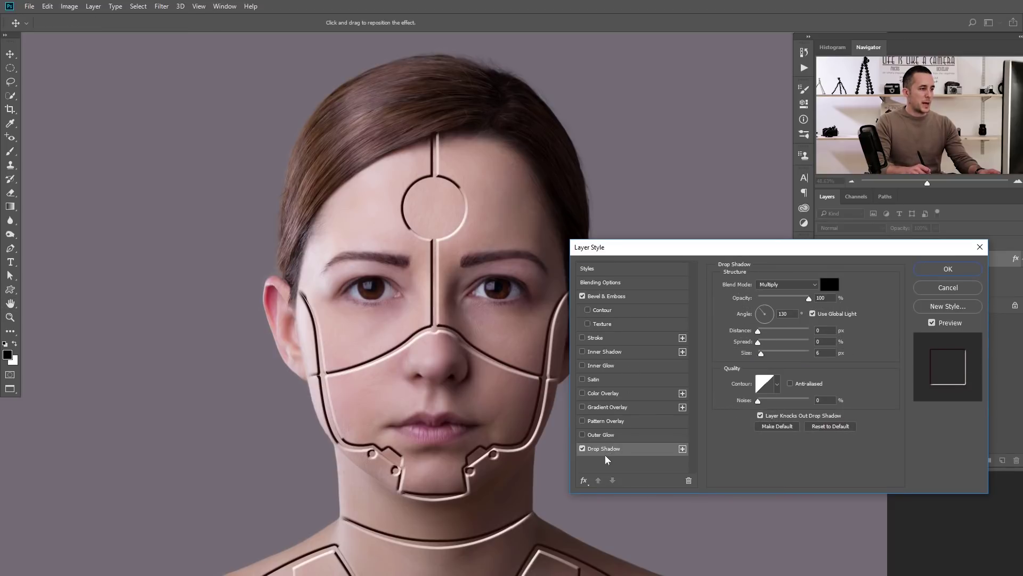
{"action": "left_click", "coordinate": [583, 296]}
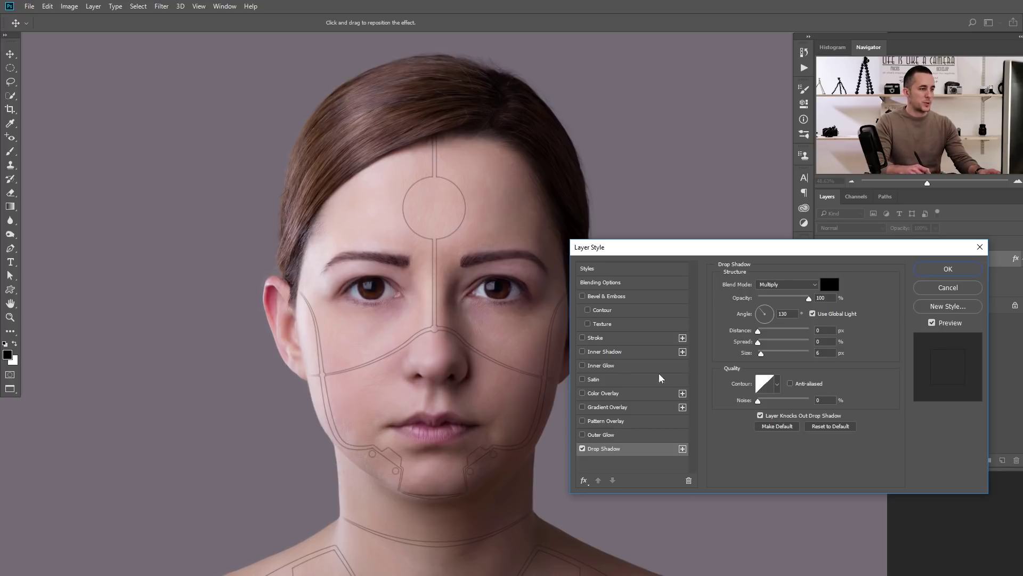
{"action": "left_click_drag", "start_coordinate": [749, 252], "coordinate": [754, 274]}
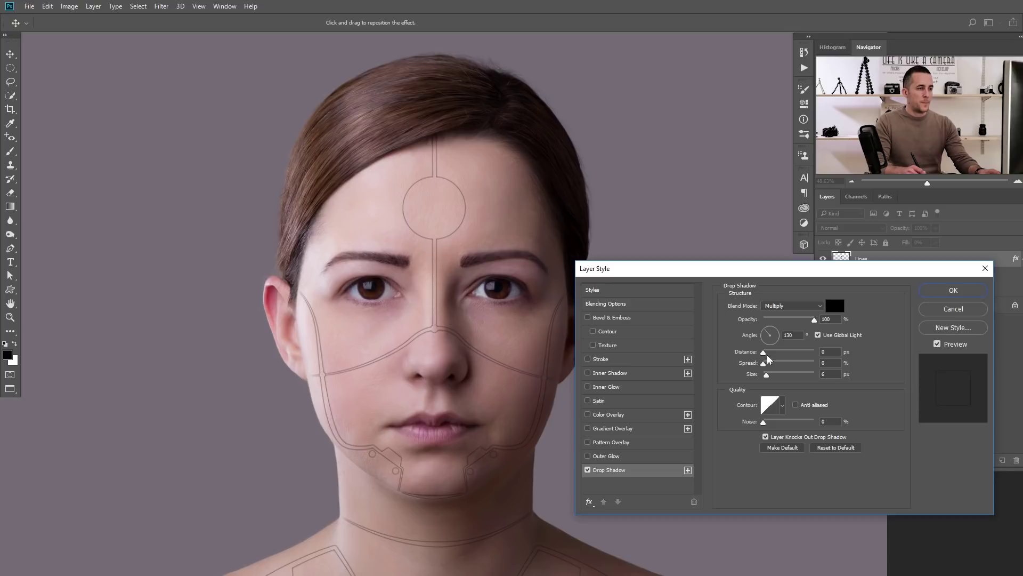
{"action": "left_click_drag", "start_coordinate": [764, 355], "coordinate": [732, 367]}
{"action": "left_click_drag", "start_coordinate": [770, 377], "coordinate": [765, 375]}
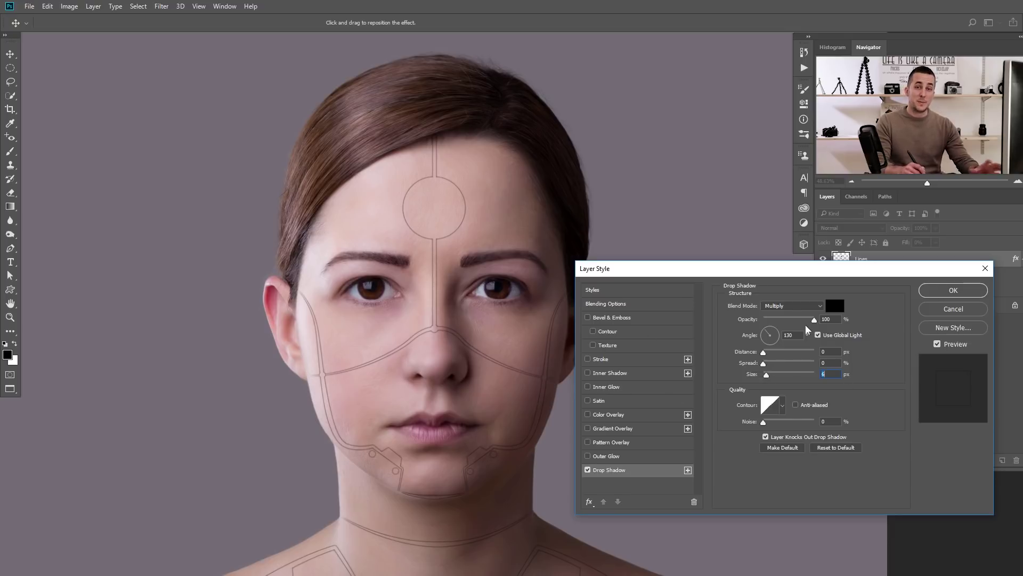
{"action": "left_click_drag", "start_coordinate": [758, 368], "coordinate": [754, 368]}
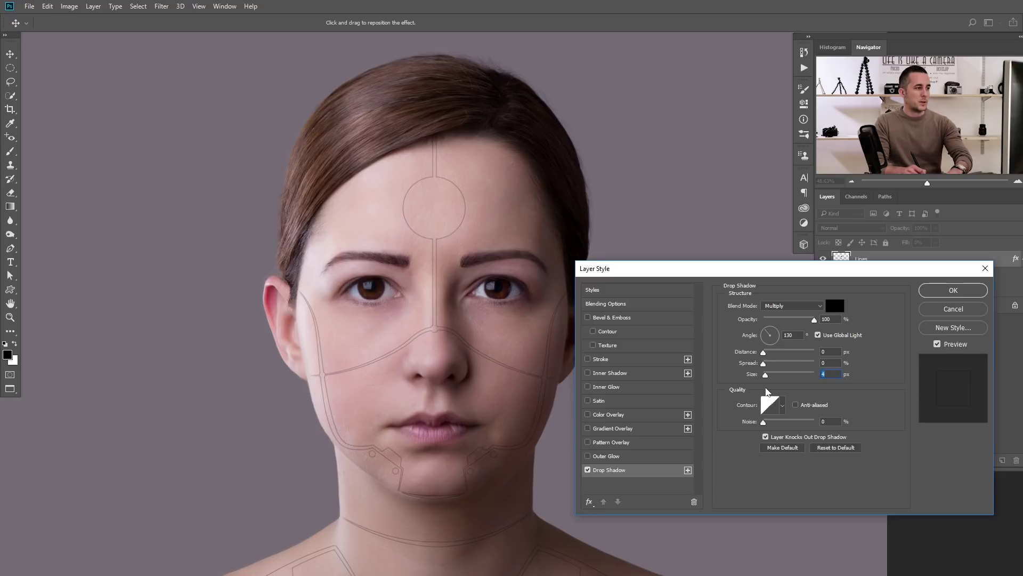
{"action": "left_click_drag", "start_coordinate": [765, 376], "coordinate": [766, 375]}
{"action": "left_click", "coordinate": [603, 318]}
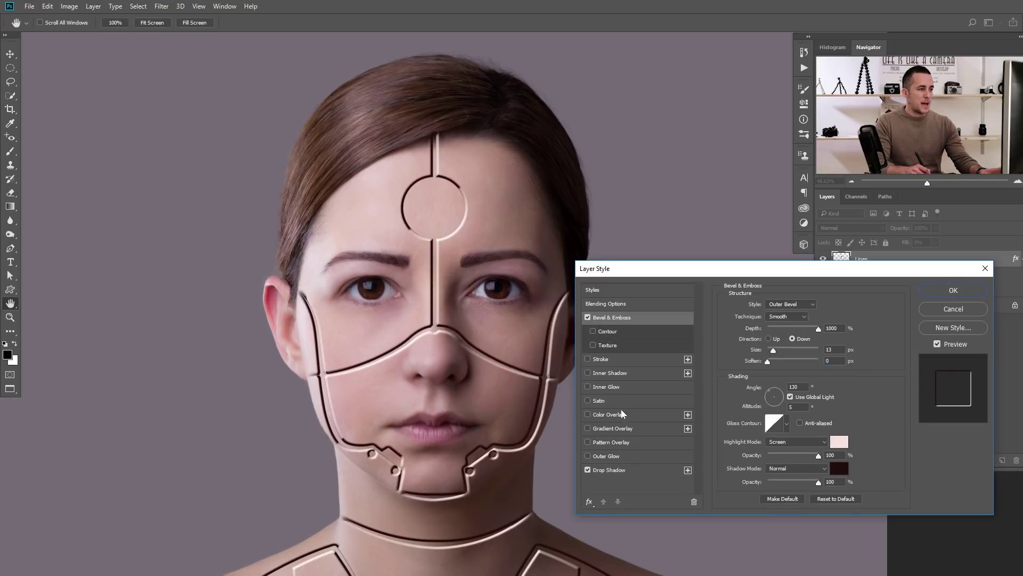
- Add an Inner Shadow to the Lines layer with distance 9 px, choke 9% and size 9 px
{"action": "left_click", "coordinate": [607, 372]}
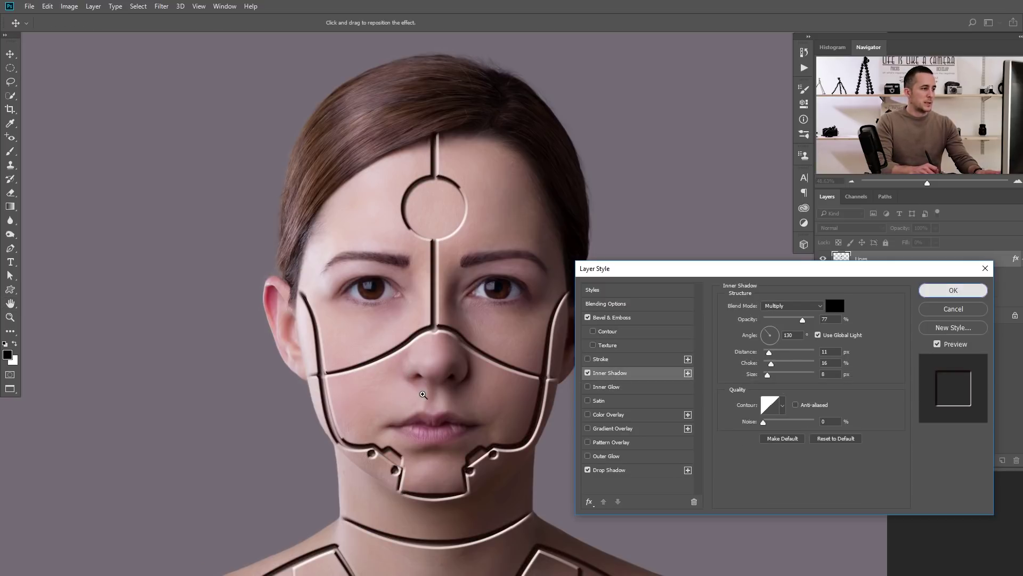
{"action": "key", "text": "Return"}
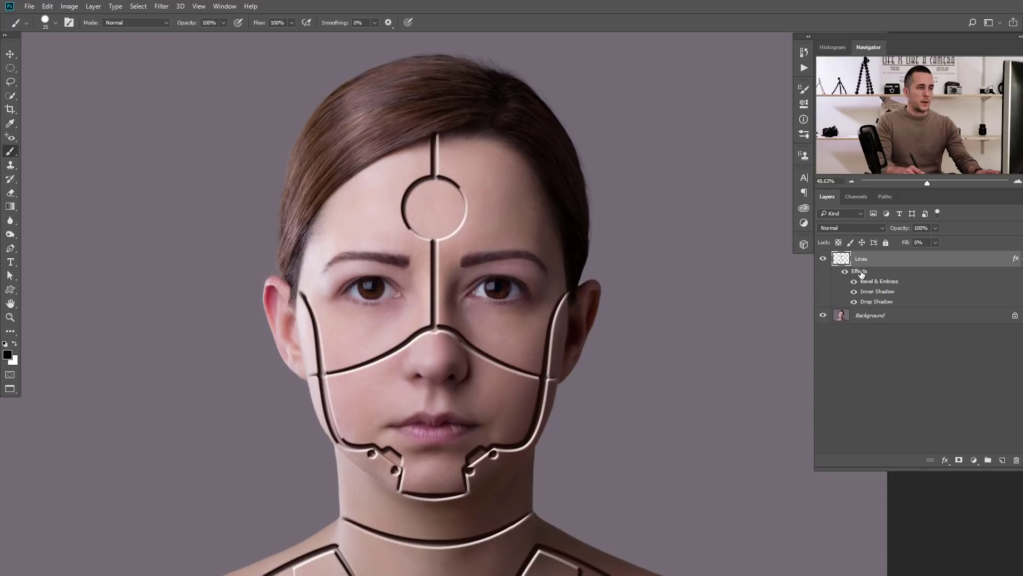
{"action": "double_click", "coordinate": [853, 276]}
{"action": "mouse_move", "coordinate": [410, 316]}
{"action": "left_mouse_down"}
{"action": "mouse_move", "coordinate": [449, 361]}
{"action": "mouse_move", "coordinate": [406, 315]}
{"action": "left_mouse_up"}
{"action": "left_click", "coordinate": [628, 373]}
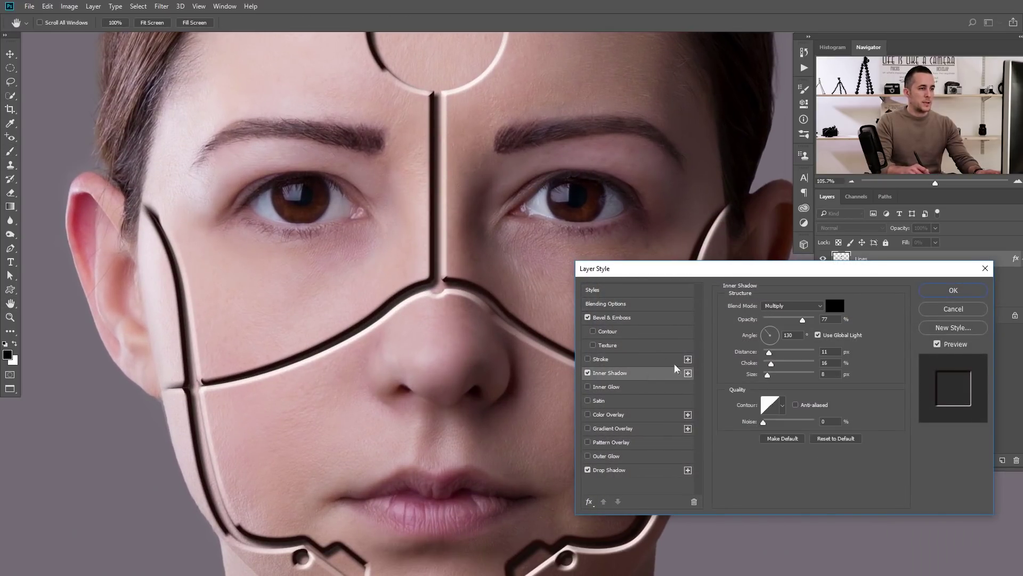
{"action": "left_click", "coordinate": [769, 354]}
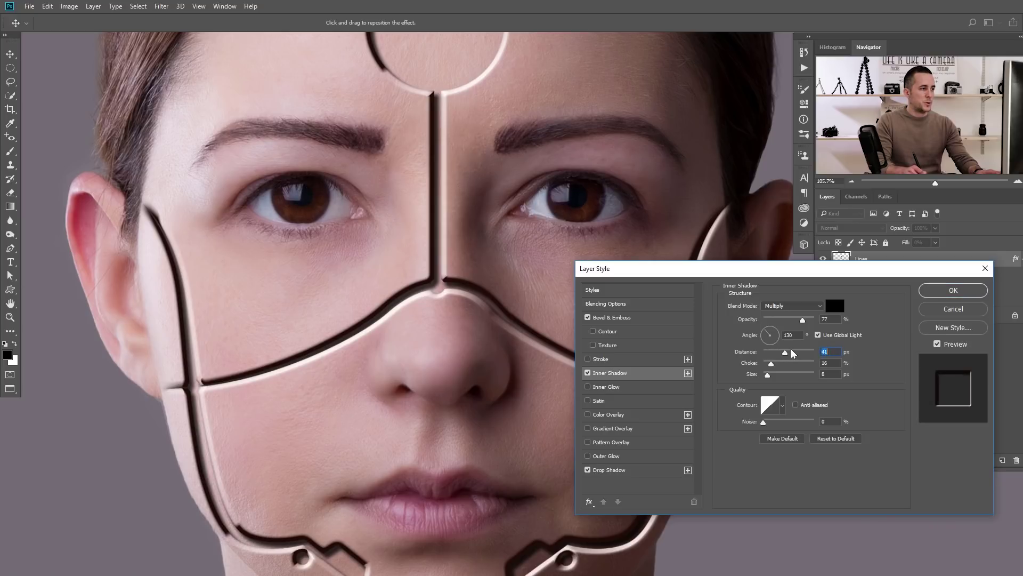
{"action": "mouse_move", "coordinate": [774, 357]}
{"action": "left_mouse_down"}
{"action": "mouse_move", "coordinate": [784, 357]}
{"action": "mouse_move", "coordinate": [768, 353]}
{"action": "mouse_move", "coordinate": [774, 375]}
{"action": "mouse_move", "coordinate": [769, 368]}
{"action": "left_mouse_up"}
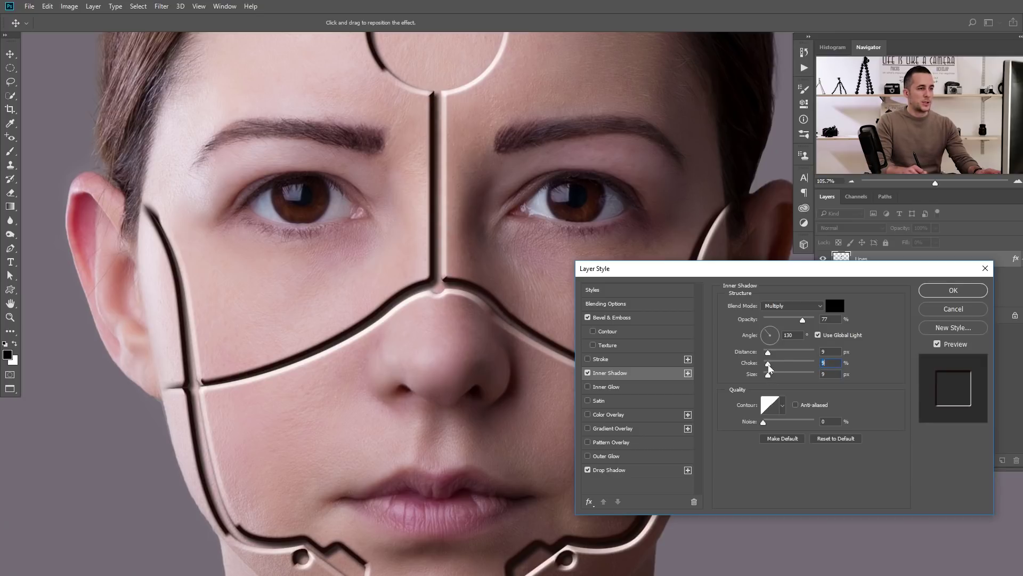
- Set the Bevel & Emboss light angle to 129°, its altitude to 0° and its size to 6 px
{"action": "left_click", "coordinate": [610, 318]}
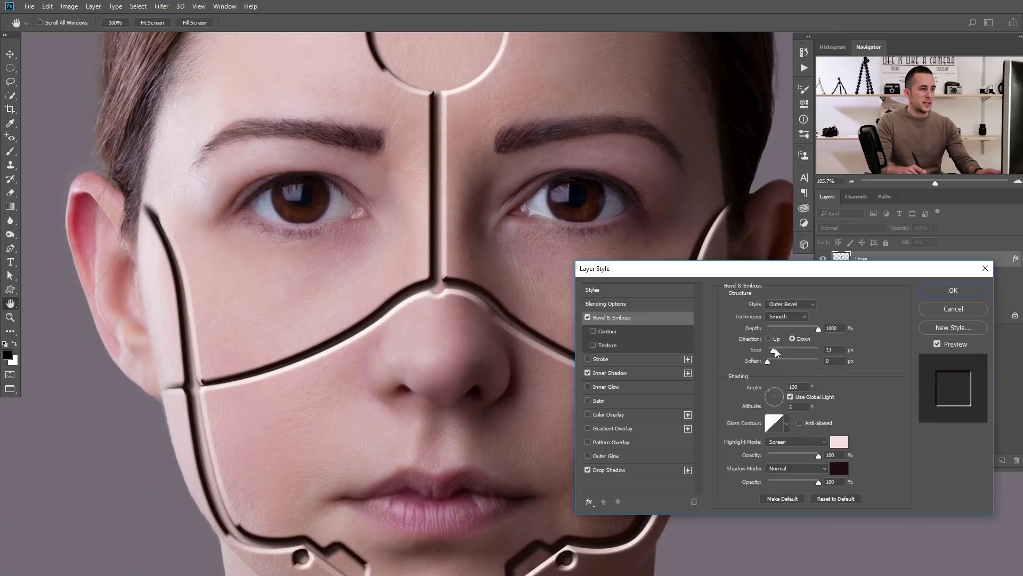
{"action": "left_click", "coordinate": [768, 387]}
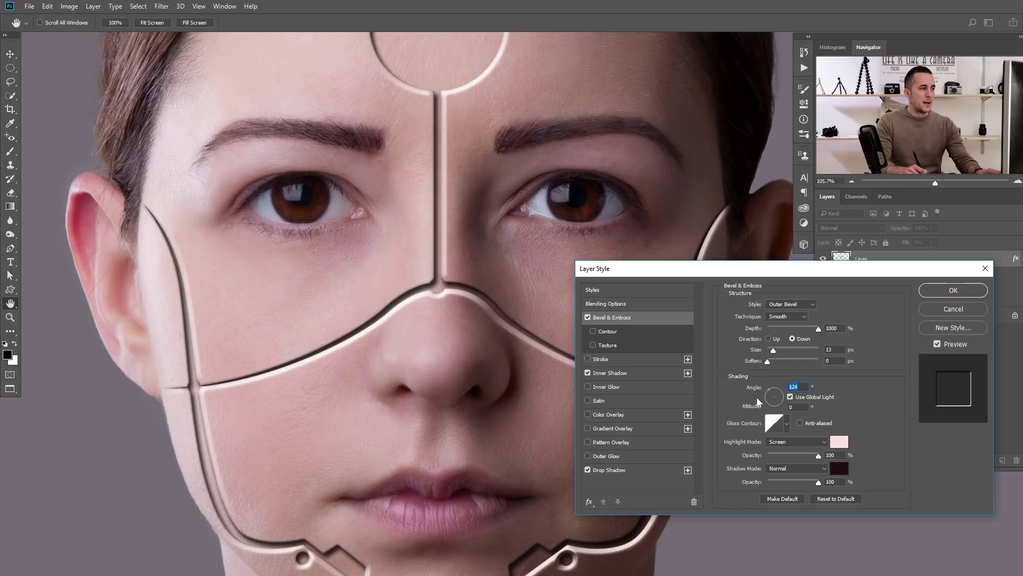
{"action": "left_click_drag", "start_coordinate": [769, 390], "coordinate": [760, 394]}
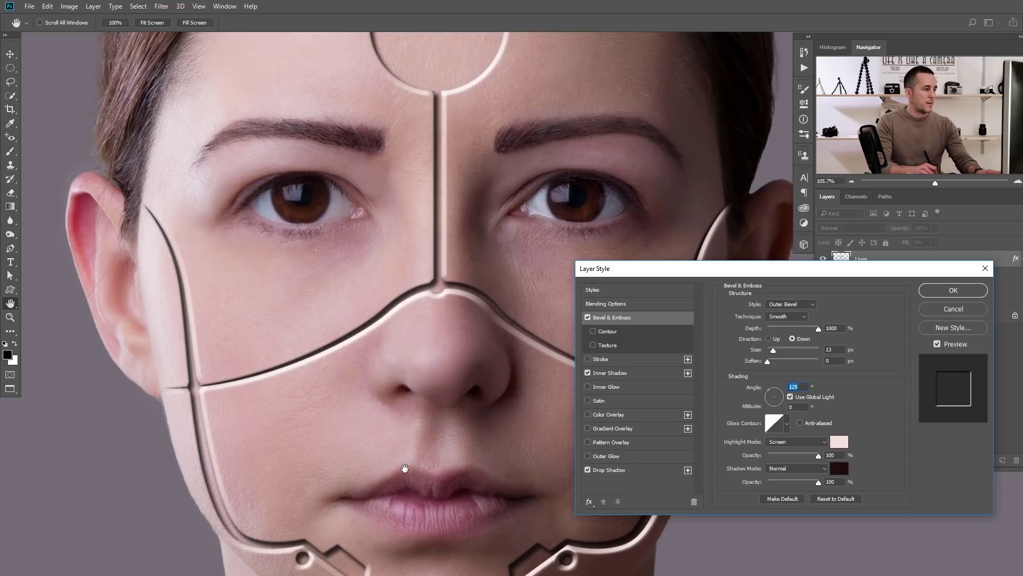
{"action": "left_click_drag", "start_coordinate": [406, 468], "coordinate": [384, 412]}
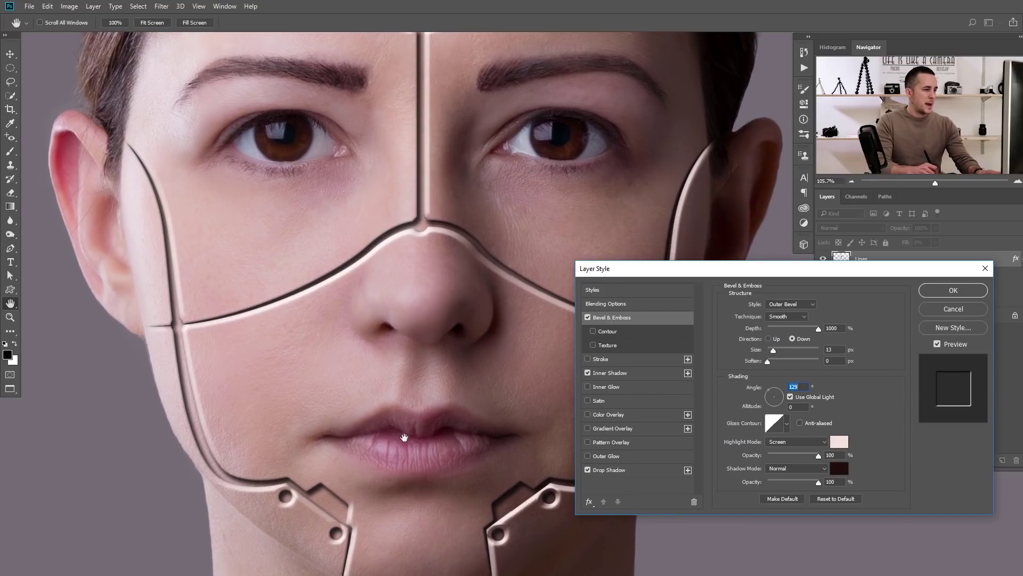
{"action": "left_click_drag", "start_coordinate": [775, 353], "coordinate": [772, 353]}
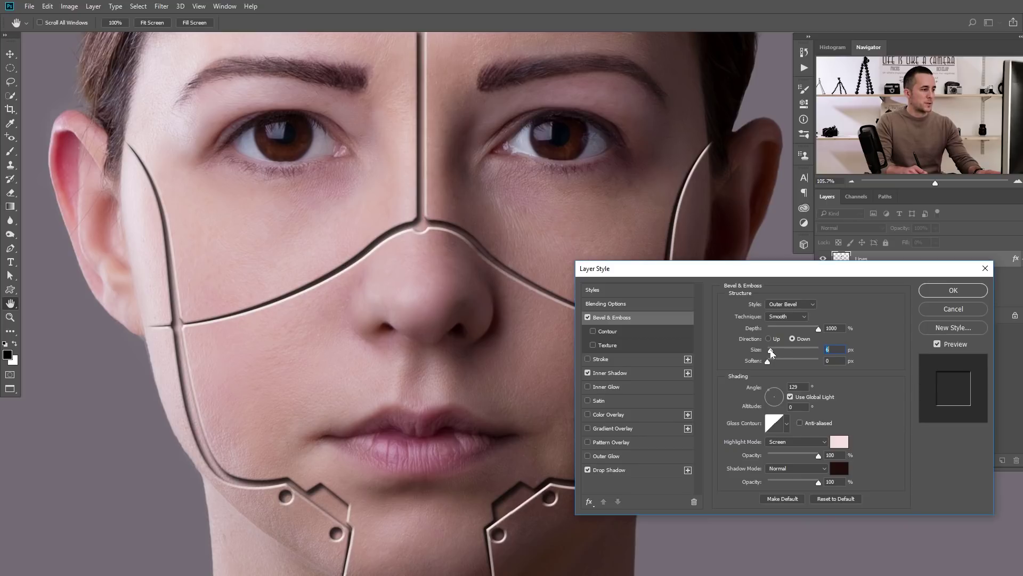
{"action": "left_click_drag", "start_coordinate": [771, 353], "coordinate": [772, 355]}
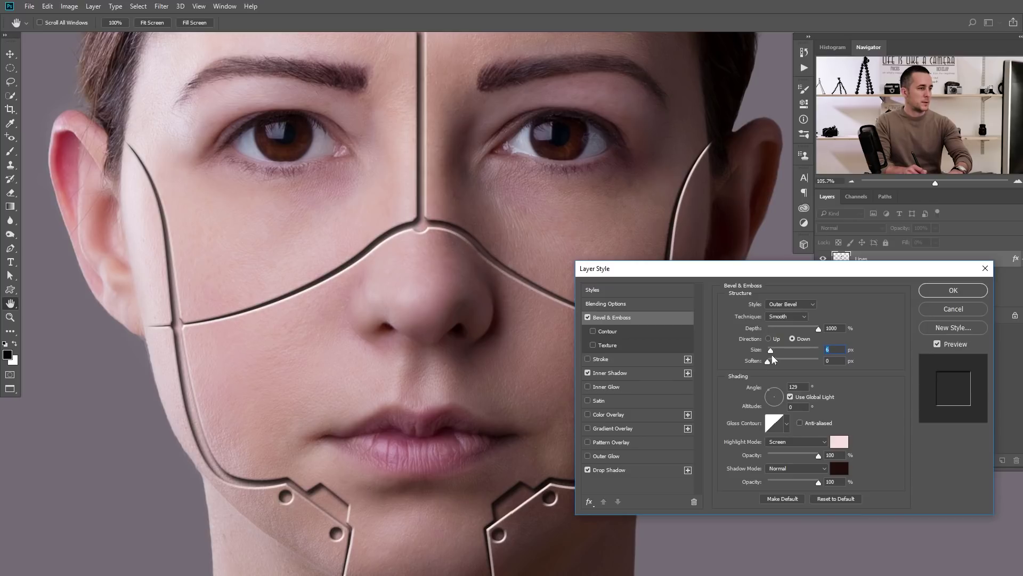
- Set the Inner Shadow distance to 16 px
{"action": "left_click", "coordinate": [613, 372]}
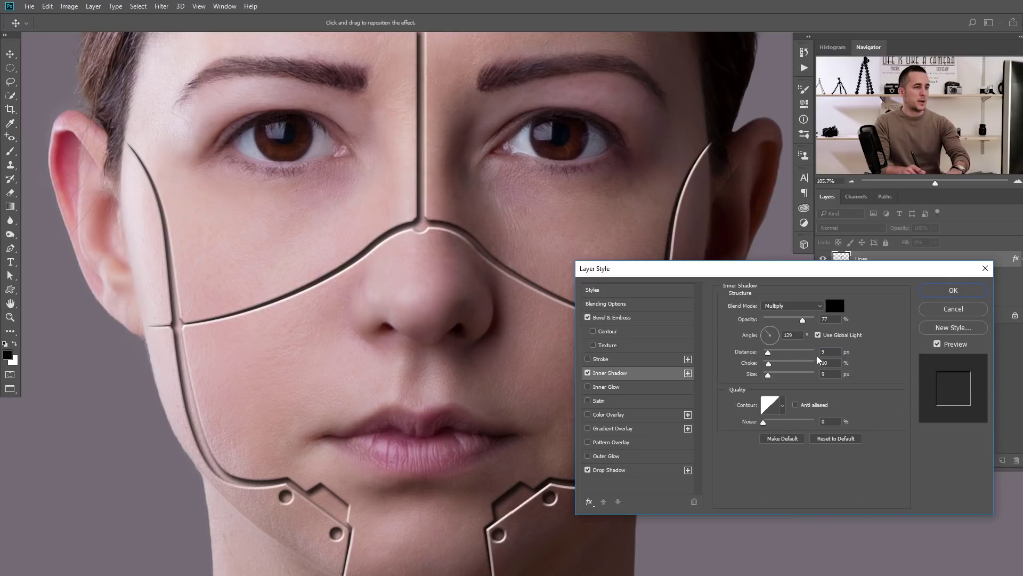
{"action": "left_click", "coordinate": [829, 353]}
{"action": "key", "text": "Down"}
{"action": "key", "text": "Up"}
{"action": "key", "text": "Up"}
{"action": "key", "text": "Up"}
{"action": "key", "text": "Up"}
{"action": "key", "text": "Up"}
{"action": "key", "text": "Up"}
{"action": "key", "text": "Up"}
{"action": "key", "text": "Up"}
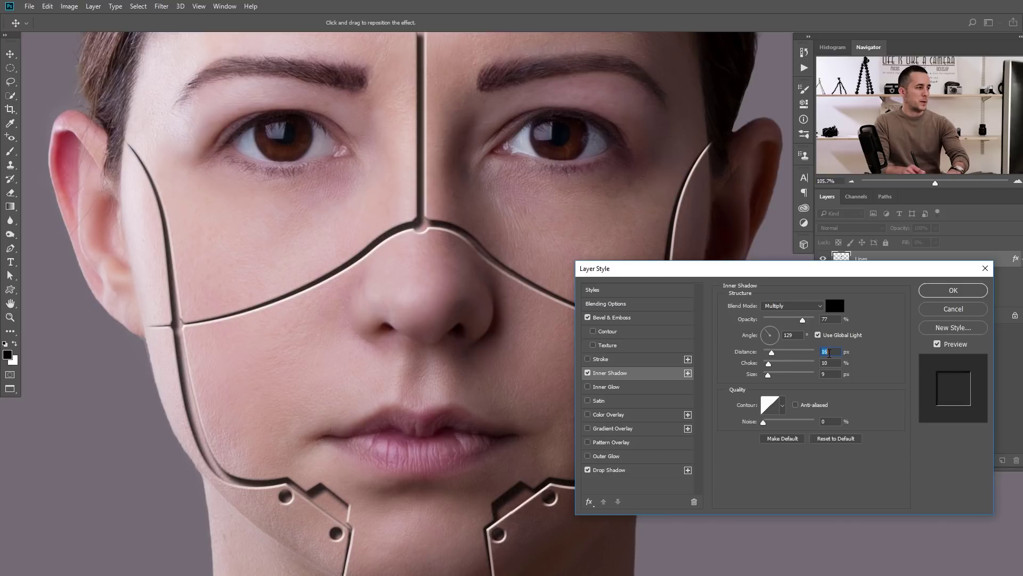
{"action": "key", "text": "Down"}
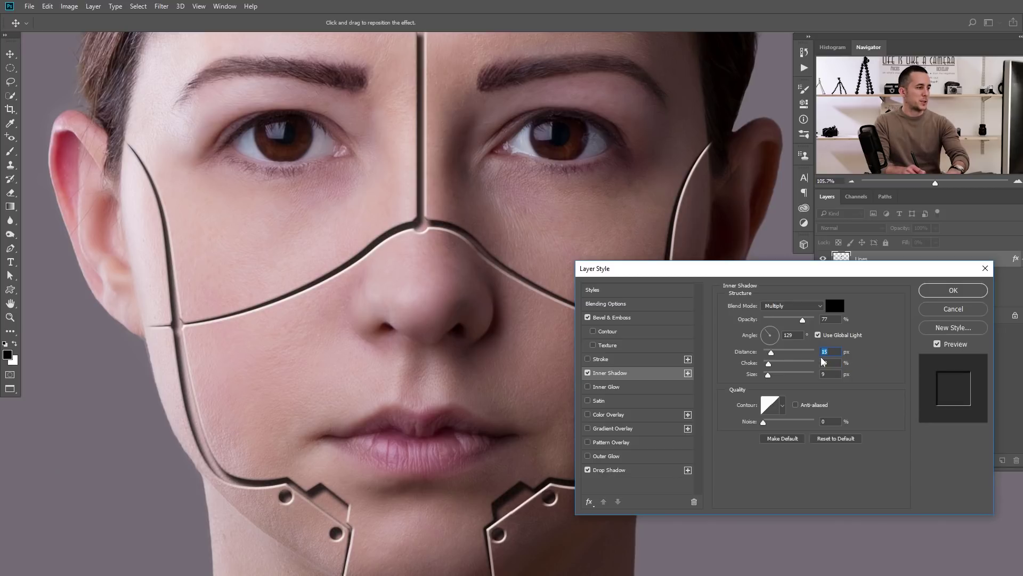
{"action": "key", "text": "Up"}
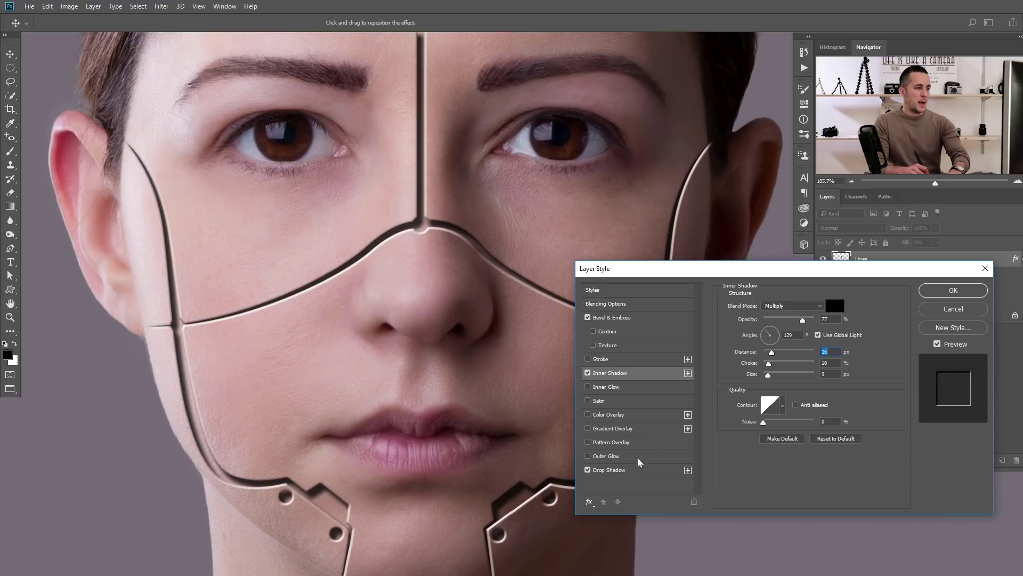
- Set the Drop Shadow size to 4 px, compare the lines with and without it, and apply the layer style
{"action": "left_click", "coordinate": [621, 471]}
{"action": "left_click", "coordinate": [825, 375]}
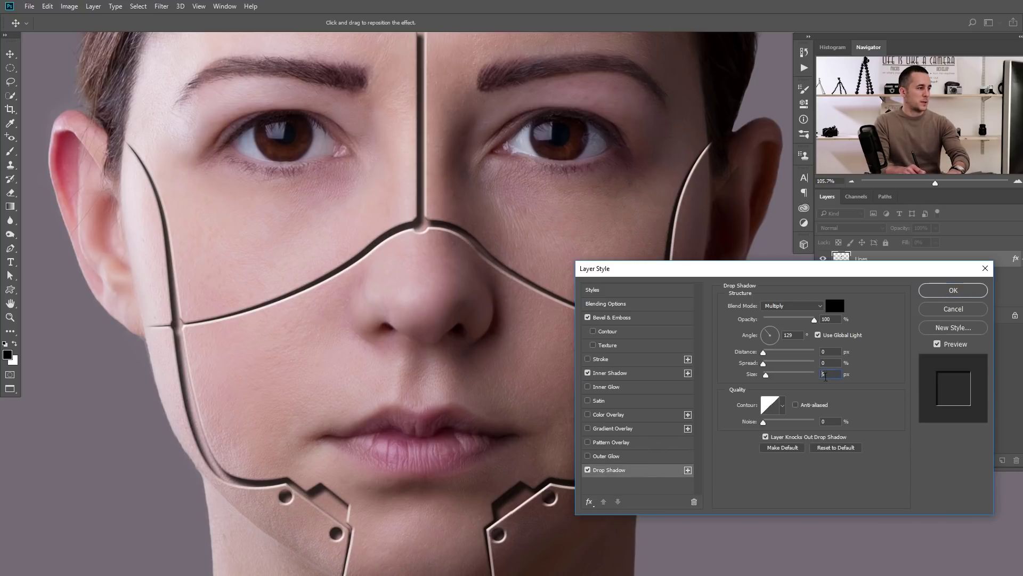
{"action": "key", "text": "Down"}
{"action": "left_click", "coordinate": [588, 470]}
{"action": "left_click", "coordinate": [588, 470]}
{"action": "left_click", "coordinate": [589, 470]}
{"action": "left_click", "coordinate": [589, 469]}
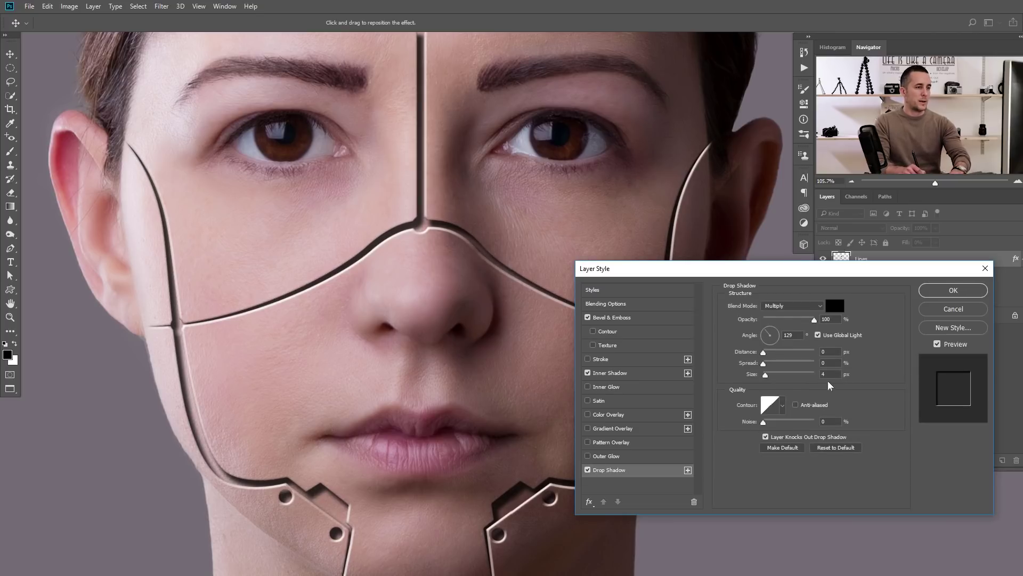
{"action": "left_click", "coordinate": [950, 292]}
- Examine the engraved lines across the face, neck and shoulders at different magnifications
{"action": "left_click_drag", "start_coordinate": [577, 283], "coordinate": [548, 307]}
{"action": "left_click_drag", "start_coordinate": [548, 307], "coordinate": [532, 330]}
{"action": "scroll", "coordinate": [532, 329], "scroll_direction": "down", "scroll_amount": 4}
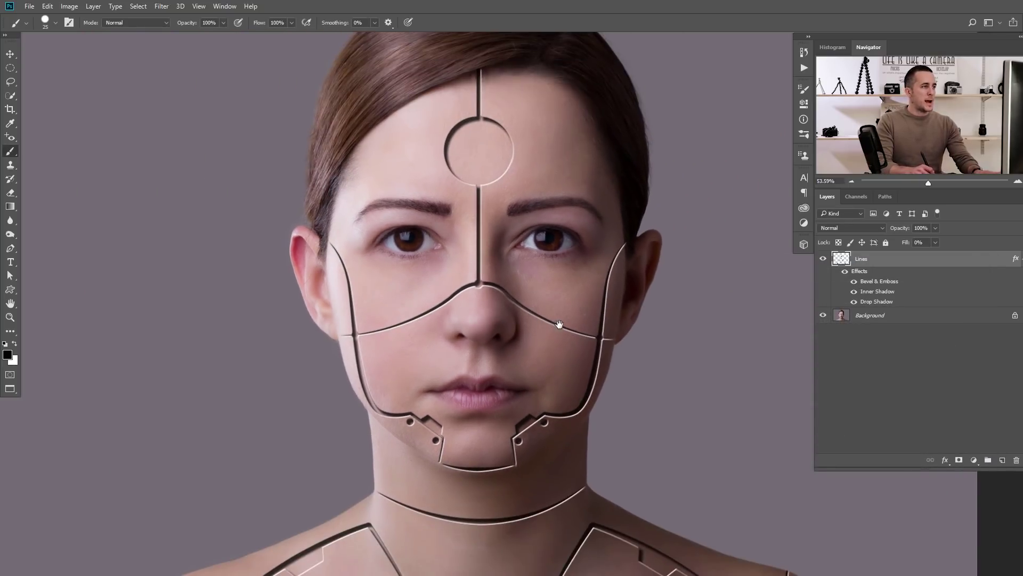
{"action": "scroll", "coordinate": [512, 320], "scroll_direction": "up", "scroll_amount": 1}
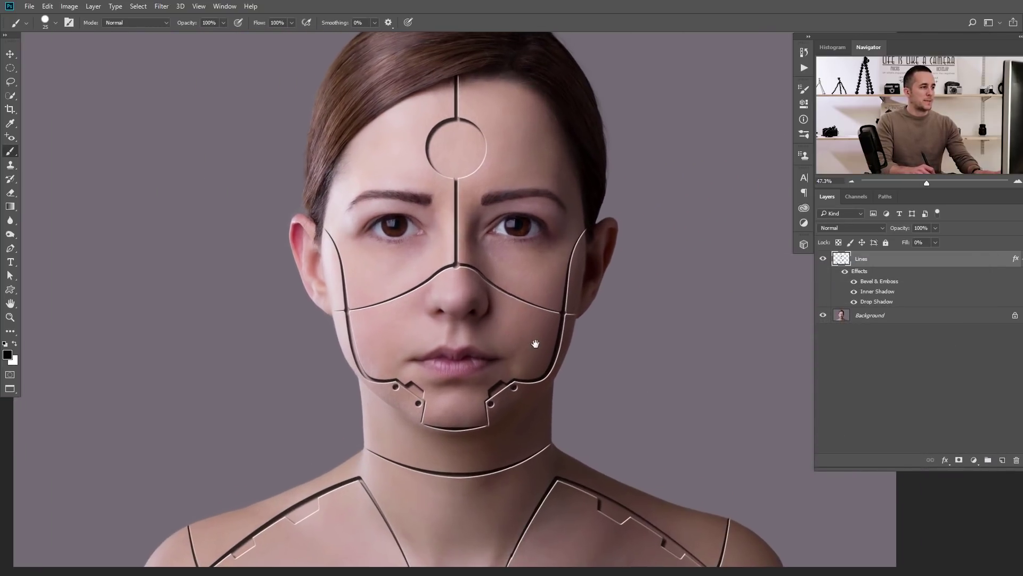
{"action": "scroll", "coordinate": [458, 397], "scroll_direction": "up", "scroll_amount": 3}
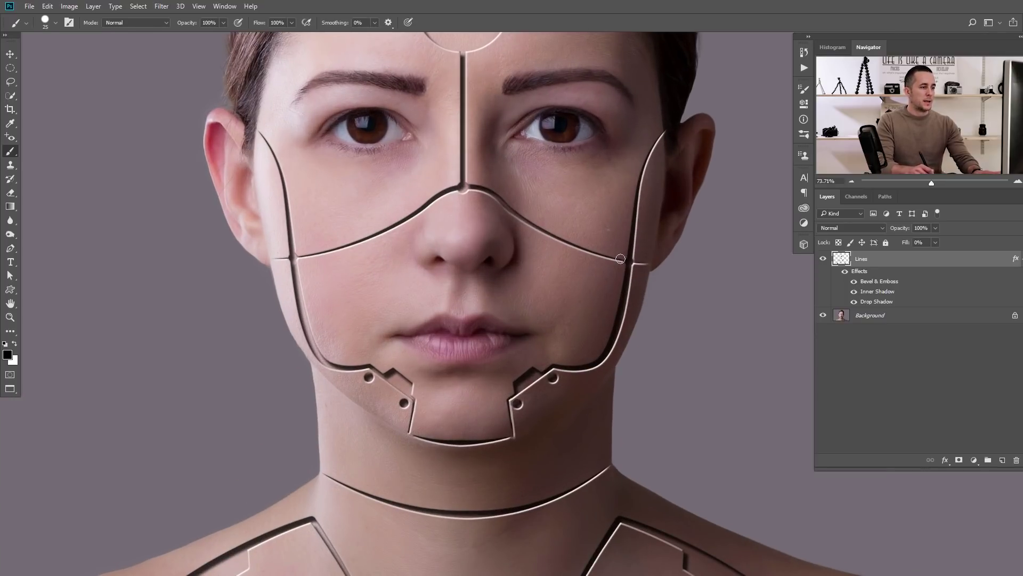
{"action": "left_click_drag", "start_coordinate": [541, 387], "coordinate": [537, 316]}
{"action": "left_click_drag", "start_coordinate": [542, 445], "coordinate": [509, 453]}
{"action": "left_click_drag", "start_coordinate": [519, 377], "coordinate": [493, 422]}
{"action": "left_click_drag", "start_coordinate": [527, 348], "coordinate": [506, 350]}
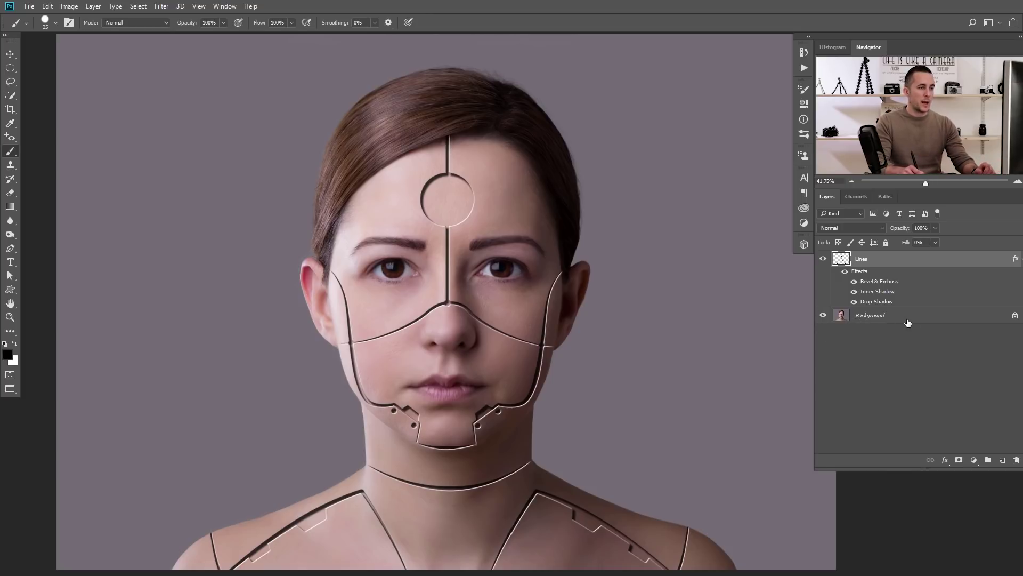
- Unlock the Background layer and mask out the shapes of the Lines layer so they become transparent cutouts
{"action": "left_click", "coordinate": [1015, 316]}
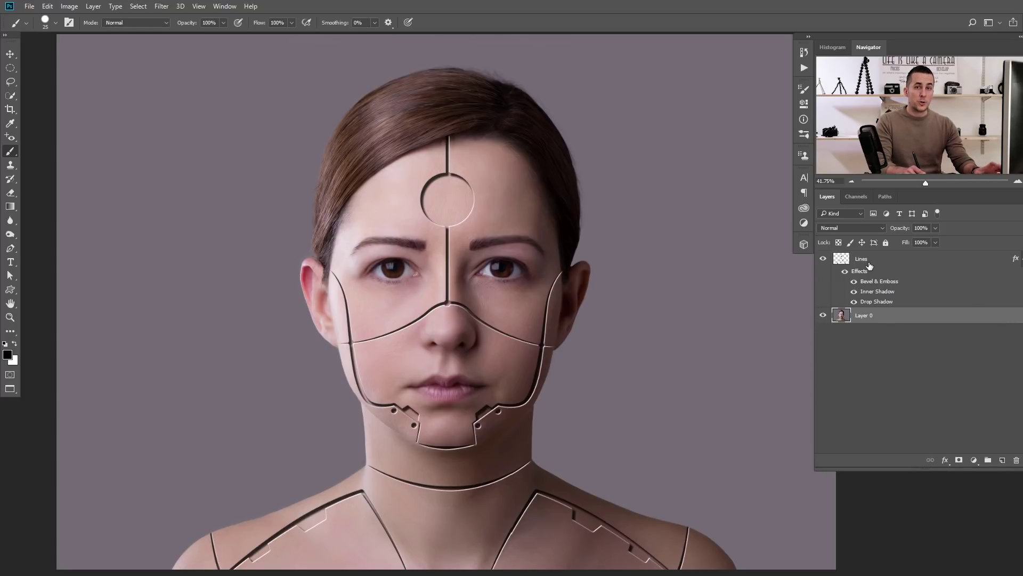
{"action": "left_click", "coordinate": [841, 259], "text": "ctrl"}
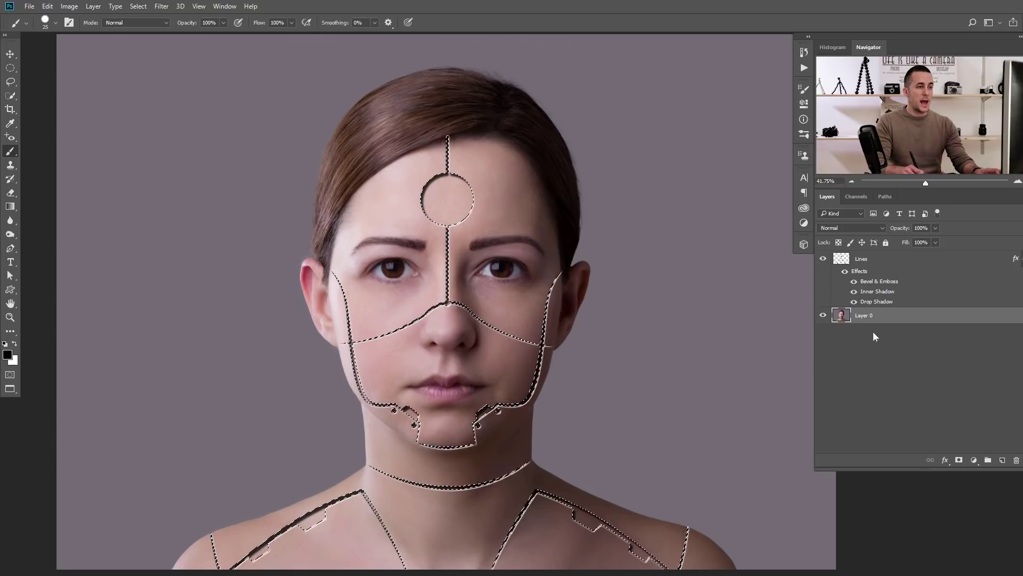
{"action": "left_click", "coordinate": [960, 461]}
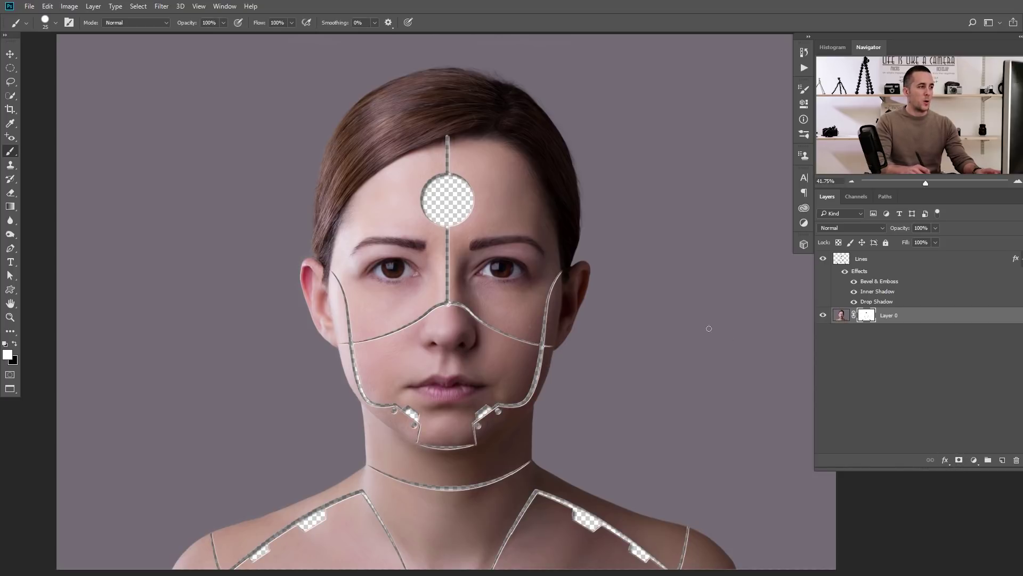
- Examine the transparent cutouts on the face and shoulders, with the Lines layer both hidden and shown
{"action": "left_click_drag", "start_coordinate": [394, 377], "coordinate": [413, 382]}
{"action": "scroll", "coordinate": [417, 387], "scroll_direction": "up", "scroll_amount": 3}
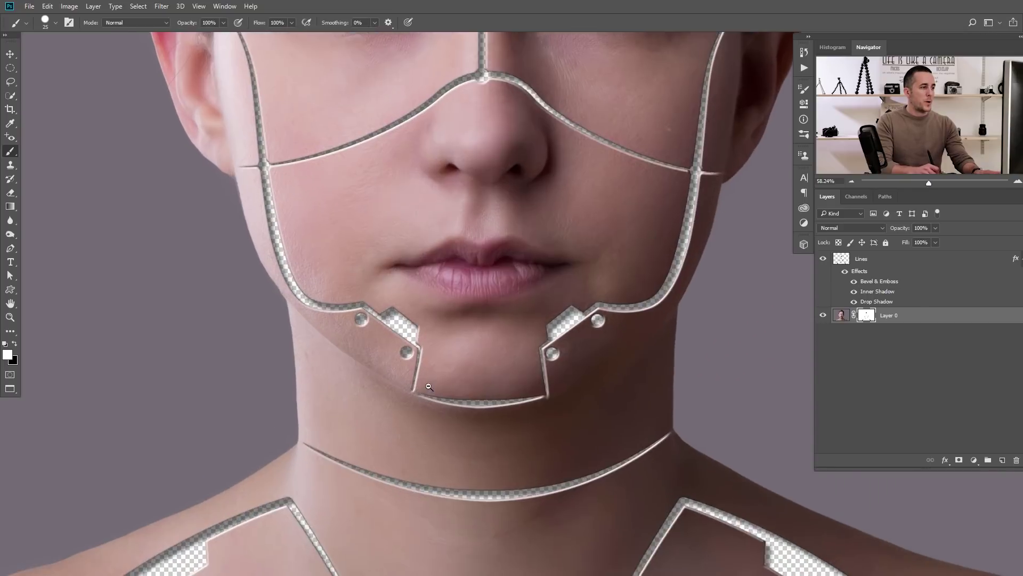
{"action": "left_click_drag", "start_coordinate": [474, 356], "coordinate": [438, 373]}
{"action": "left_click", "coordinate": [487, 340]}
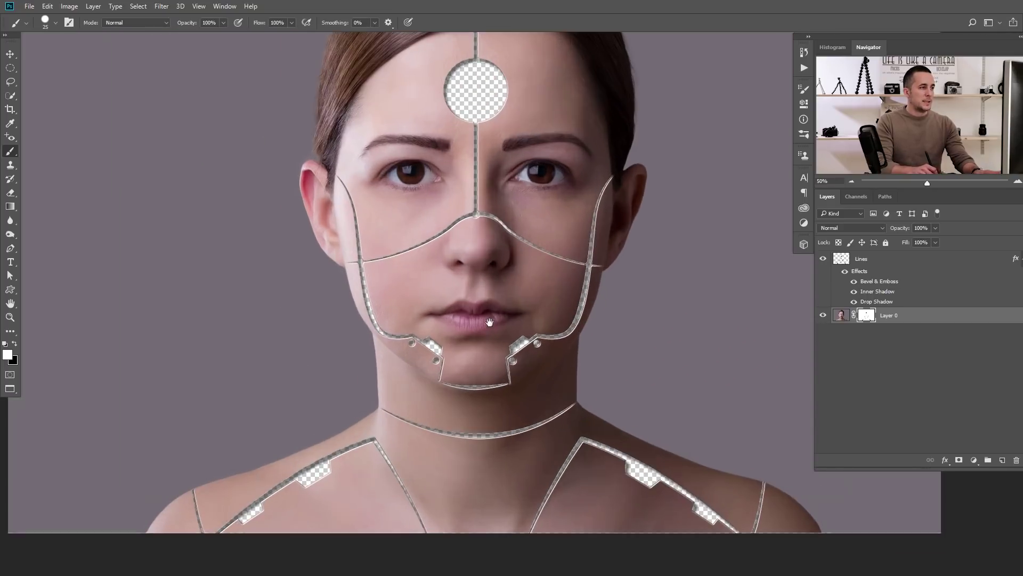
{"action": "left_click_drag", "start_coordinate": [399, 270], "coordinate": [391, 292]}
{"action": "left_click", "coordinate": [823, 260]}
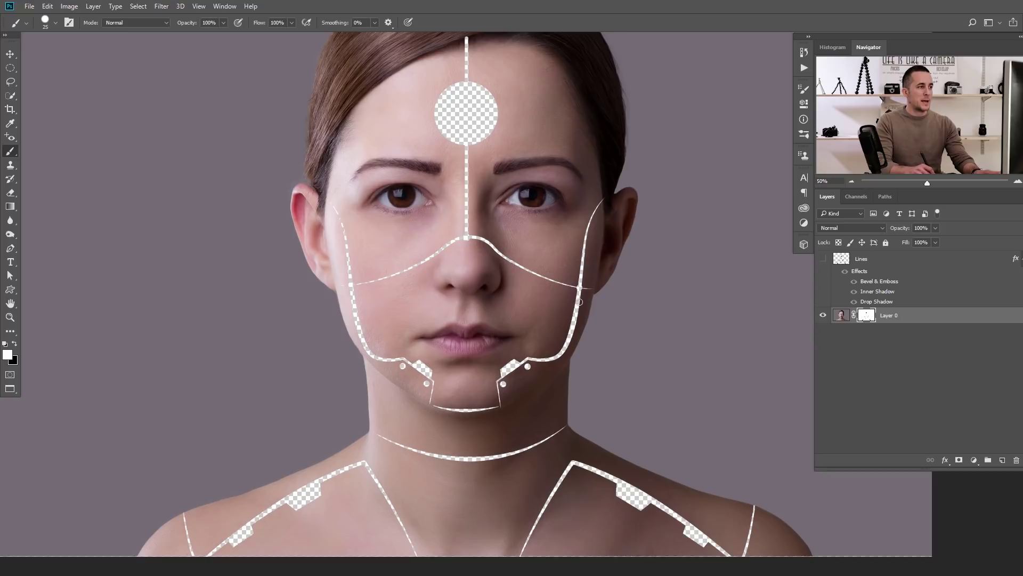
{"action": "scroll", "coordinate": [479, 301], "scroll_direction": "down", "scroll_amount": 2}
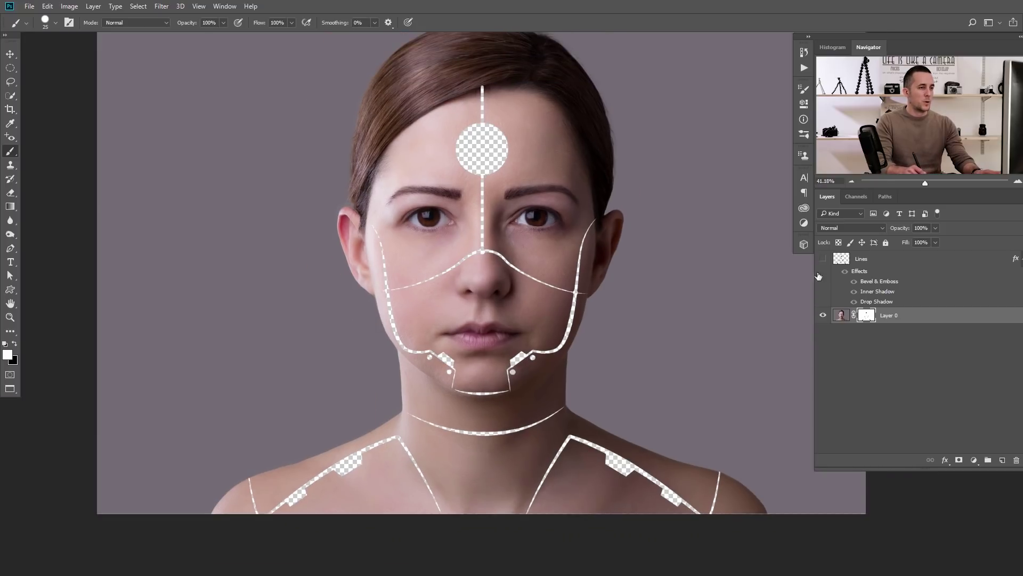
{"action": "left_click", "coordinate": [824, 260]}
{"action": "scroll", "coordinate": [471, 250], "scroll_direction": "up", "scroll_amount": 4}
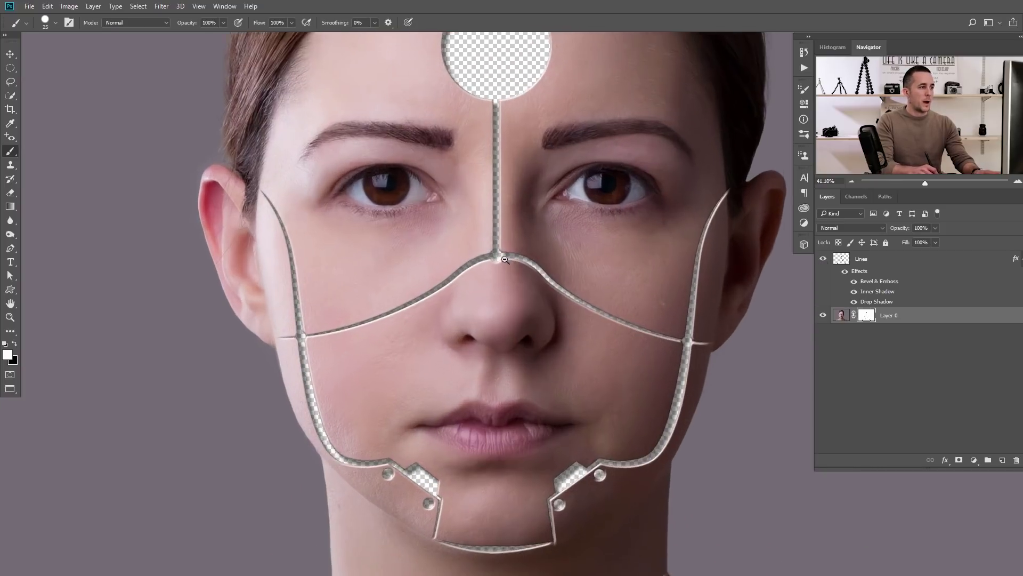
{"action": "left_click_drag", "start_coordinate": [448, 446], "coordinate": [409, 427]}
{"action": "left_click_drag", "start_coordinate": [520, 417], "coordinate": [508, 418]}
{"action": "left_click_drag", "start_coordinate": [589, 355], "coordinate": [611, 361]}
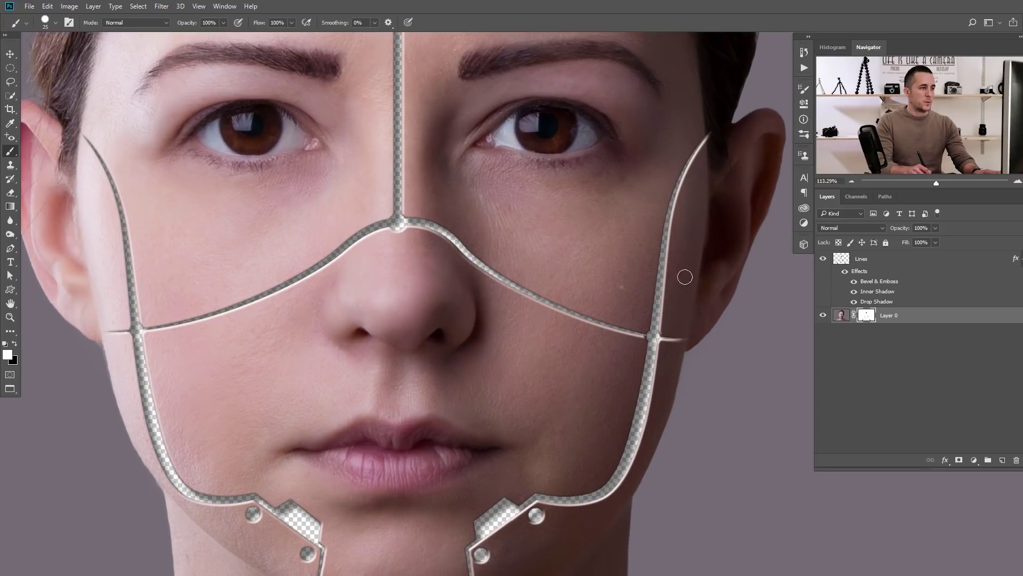
{"action": "scroll", "coordinate": [469, 367], "scroll_direction": "down", "scroll_amount": 4}
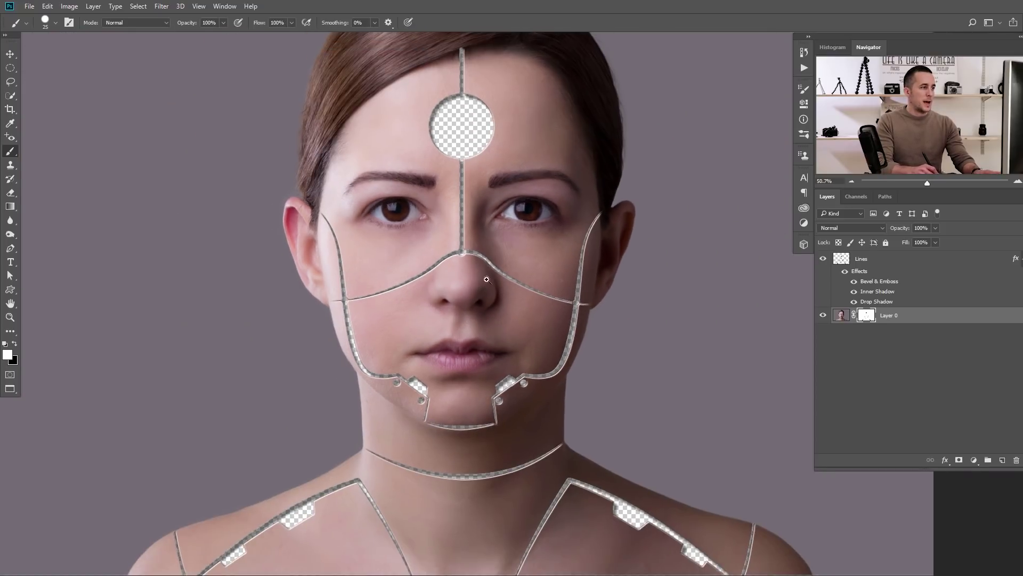
{"action": "scroll", "coordinate": [374, 283], "scroll_direction": "up", "scroll_amount": 4}
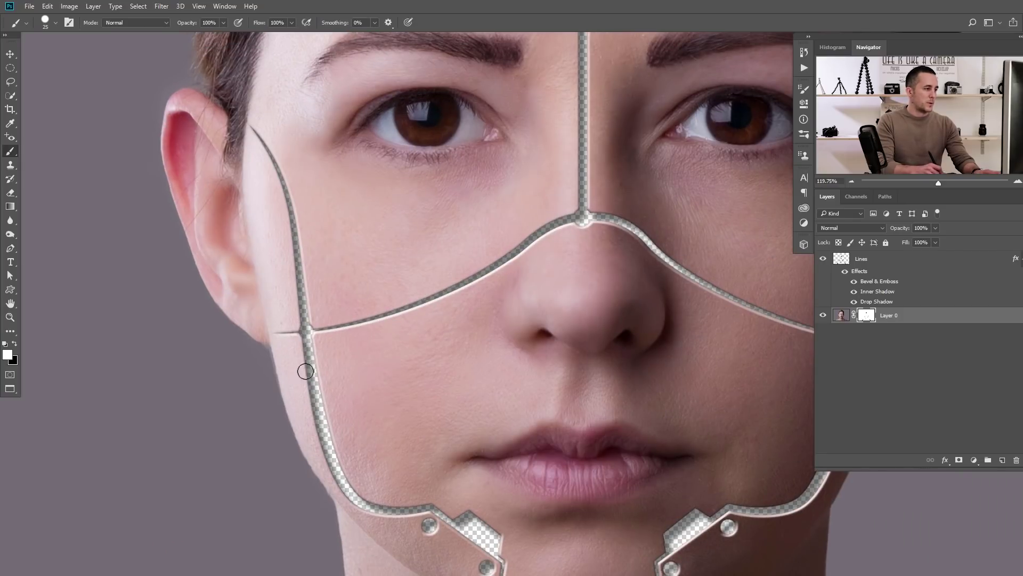
{"action": "scroll", "coordinate": [436, 494], "scroll_direction": "down", "scroll_amount": 5}
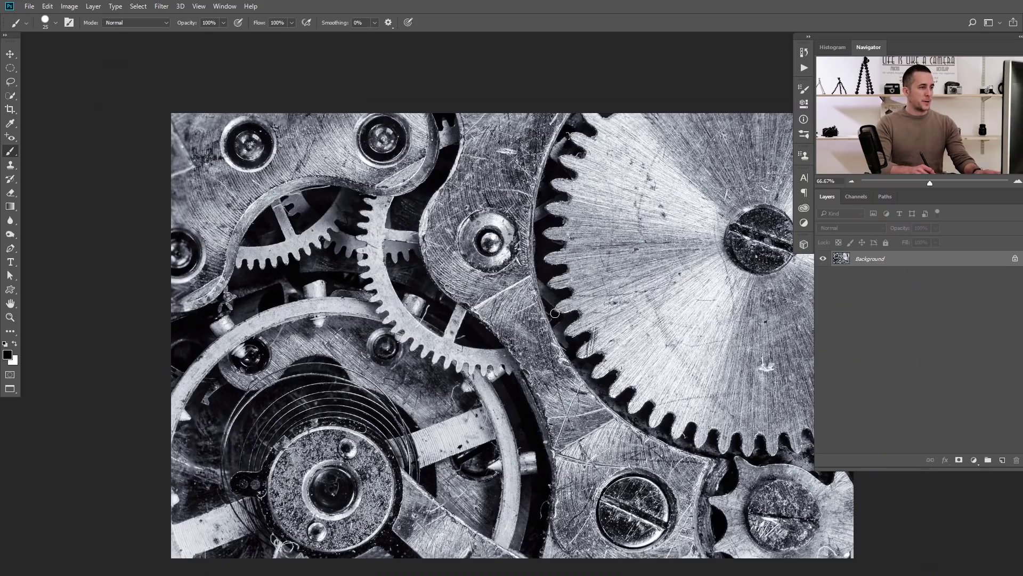
- Bring the gears photo into the portrait document and place its layer beneath the masked portrait layer
{"action": "left_click_drag", "start_coordinate": [561, 311], "coordinate": [529, 282]}
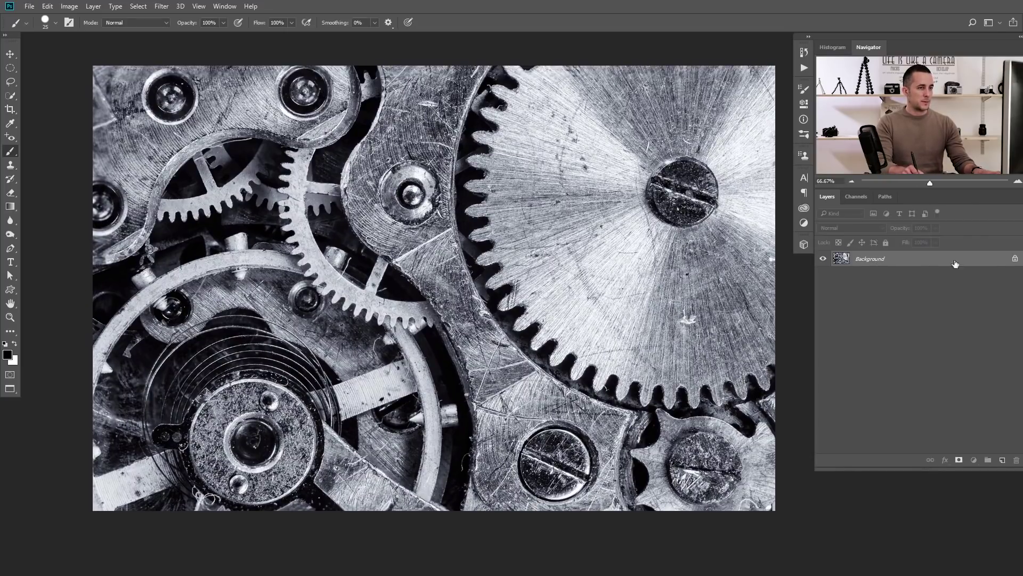
{"action": "left_click", "coordinate": [1013, 260]}
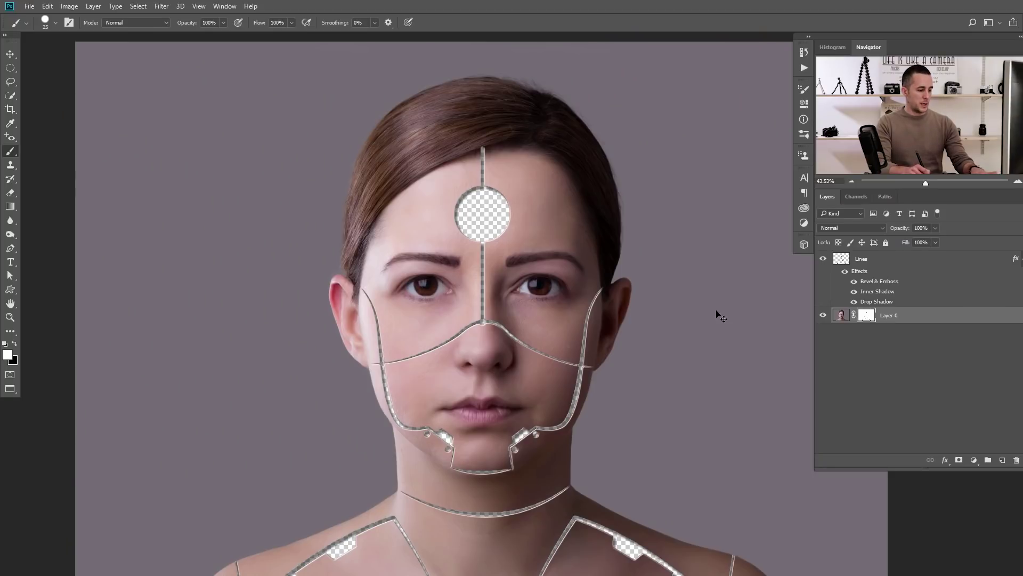
{"action": "left_click_drag", "start_coordinate": [721, 317], "coordinate": [719, 319]}
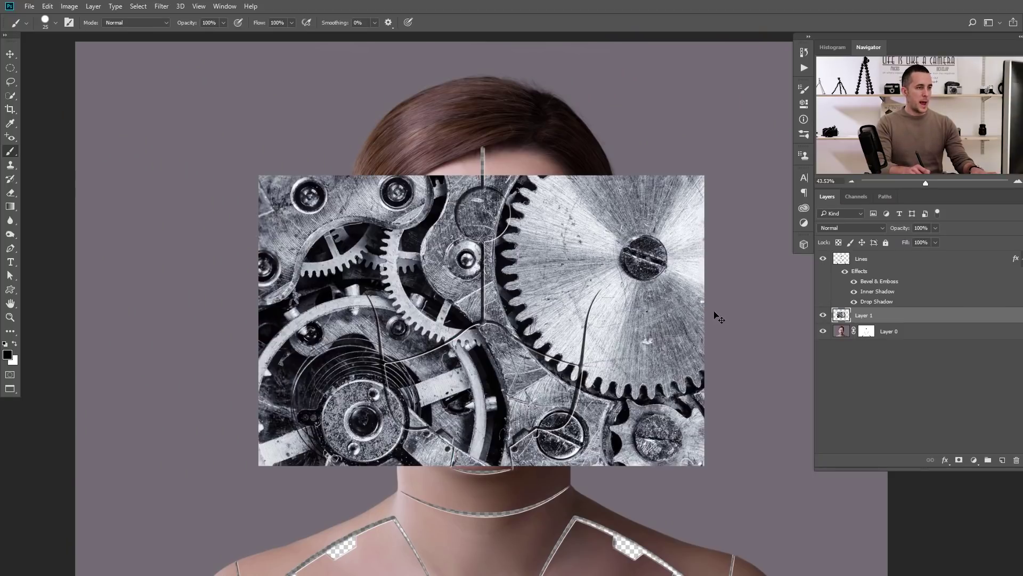
{"action": "left_click_drag", "start_coordinate": [841, 317], "coordinate": [848, 350]}
- Rename the masked portrait layer Body and put the gears layer into a group named Gear
{"action": "double_click", "coordinate": [889, 316]}
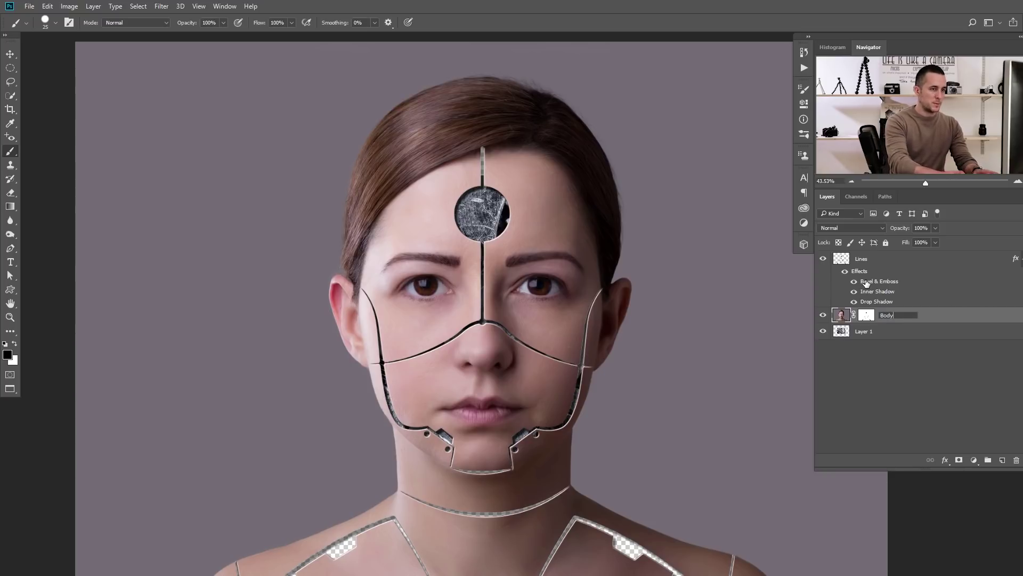
{"action": "left_click", "coordinate": [864, 336]}
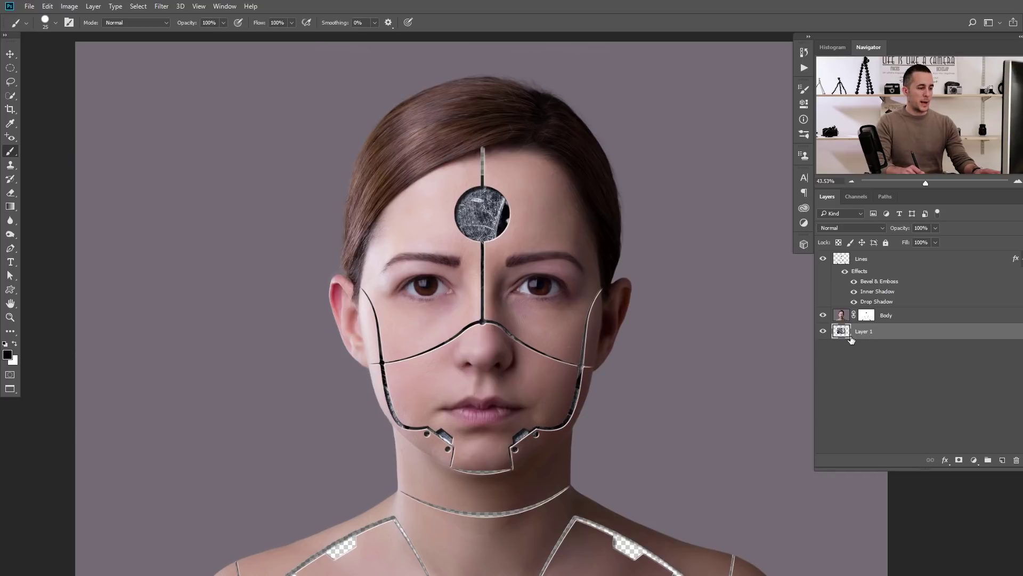
{"action": "key", "text": "ctrl+g"}
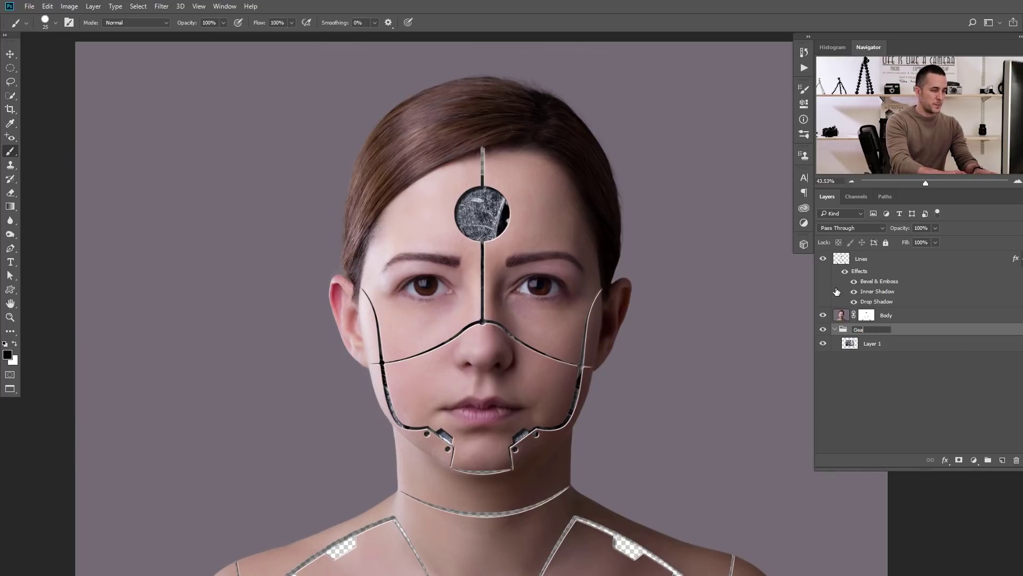
- Scale the gears layer down and position it behind the jaw cutout on the woman's right side
{"action": "key", "text": "v"}
{"action": "mouse_move", "coordinate": [480, 257]}
{"action": "left_mouse_down"}
{"action": "mouse_move", "coordinate": [491, 250]}
{"action": "mouse_move", "coordinate": [519, 308]}
{"action": "mouse_move", "coordinate": [490, 335]}
{"action": "mouse_move", "coordinate": [456, 420]}
{"action": "mouse_move", "coordinate": [506, 197]}
{"action": "left_mouse_up"}
{"action": "key", "text": "ctrl+t"}
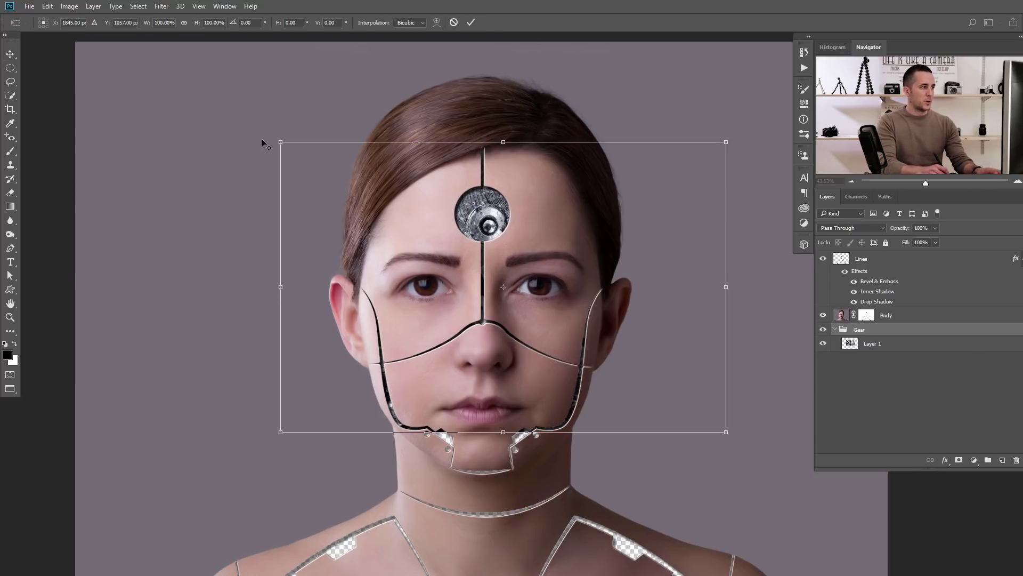
{"action": "left_click_drag", "start_coordinate": [279, 137], "coordinate": [400, 219]}
{"action": "left_click_drag", "start_coordinate": [553, 288], "coordinate": [501, 390]}
{"action": "left_click_drag", "start_coordinate": [430, 416], "coordinate": [465, 425]}
{"action": "left_click_drag", "start_coordinate": [615, 264], "coordinate": [565, 296]}
{"action": "left_click_drag", "start_coordinate": [463, 389], "coordinate": [429, 385]}
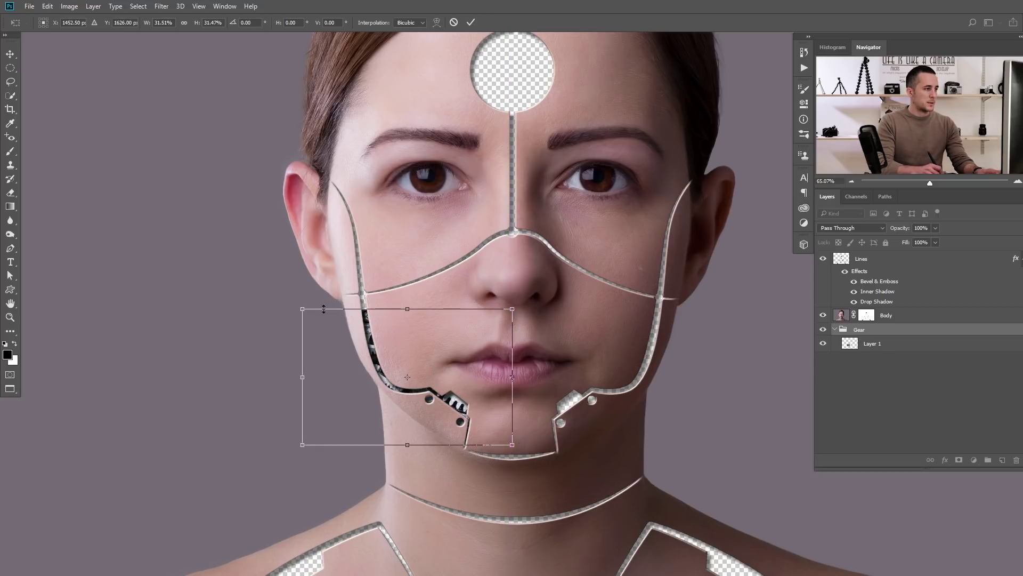
{"action": "left_click_drag", "start_coordinate": [302, 308], "coordinate": [318, 319]}
{"action": "left_click_drag", "start_coordinate": [480, 399], "coordinate": [487, 403]}
{"action": "key", "text": "Return"}
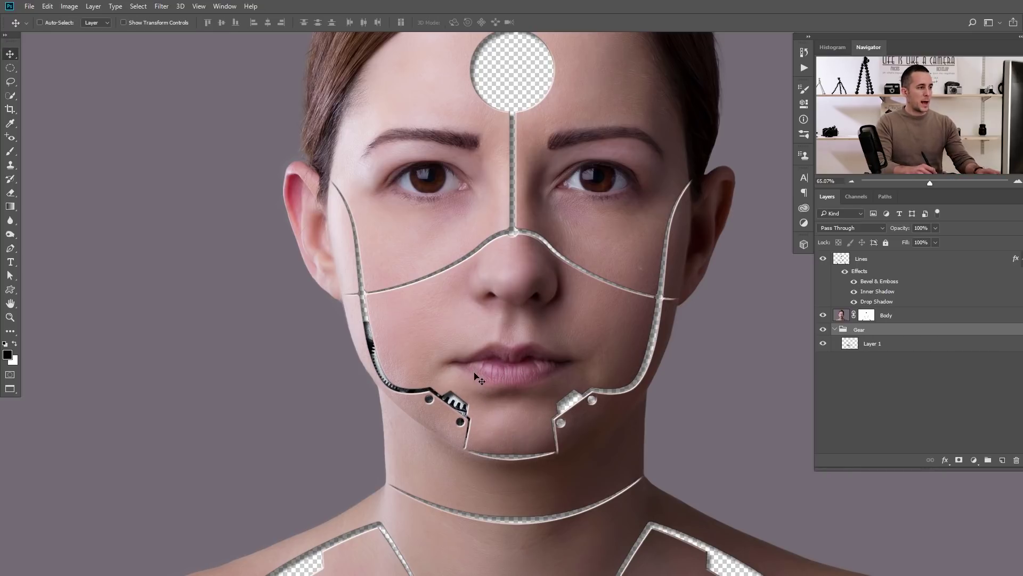
- Duplicate the gears layer and rotate and position the copies behind the jaw and cheek cutouts on the woman's left side
{"action": "left_click", "coordinate": [864, 348]}
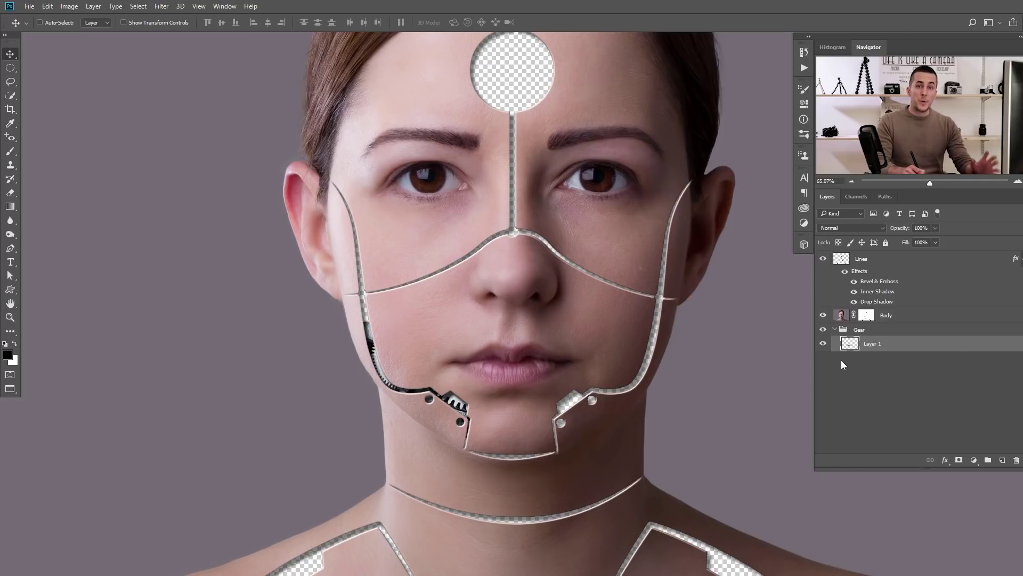
{"action": "left_click_drag", "start_coordinate": [447, 401], "coordinate": [613, 373]}
{"action": "key", "text": "ctrl+t"}
{"action": "left_click_drag", "start_coordinate": [685, 283], "coordinate": [648, 256]}
{"action": "left_click_drag", "start_coordinate": [609, 370], "coordinate": [468, 245]}
{"action": "key", "text": "Return"}
{"action": "key", "text": "ctrl+t"}
{"action": "left_click_drag", "start_coordinate": [633, 165], "coordinate": [525, 370]}
{"action": "left_click_drag", "start_coordinate": [543, 218], "coordinate": [529, 235]}
{"action": "key", "text": "Return"}
- Fill the remaining face, neck and shoulder line cutouts with more copies of the gears piece
{"action": "left_click_drag", "start_coordinate": [445, 253], "coordinate": [390, 276]}
{"action": "left_click_drag", "start_coordinate": [543, 302], "coordinate": [493, 320]}
{"action": "left_click_drag", "start_coordinate": [490, 321], "coordinate": [487, 288]}
{"action": "left_click_drag", "start_coordinate": [479, 237], "coordinate": [429, 435]}
{"action": "left_click_drag", "start_coordinate": [458, 408], "coordinate": [486, 407]}
{"action": "left_click_drag", "start_coordinate": [424, 427], "coordinate": [438, 393]}
{"action": "left_click_drag", "start_coordinate": [389, 426], "coordinate": [606, 390]}
{"action": "left_click_drag", "start_coordinate": [616, 391], "coordinate": [708, 322]}
{"action": "left_click_drag", "start_coordinate": [705, 367], "coordinate": [737, 433]}
{"action": "left_click_drag", "start_coordinate": [629, 392], "coordinate": [446, 372]}
- Rotate a gears copy to follow the shoulder cutout and place further copies behind the remaining lines on the lower chest
{"action": "key", "text": "ctrl+t"}
{"action": "left_click_drag", "start_coordinate": [673, 299], "coordinate": [590, 260]}
{"action": "left_click_drag", "start_coordinate": [578, 381], "coordinate": [574, 401]}
{"action": "left_click_drag", "start_coordinate": [663, 320], "coordinate": [640, 288]}
{"action": "left_click_drag", "start_coordinate": [627, 394], "coordinate": [791, 369]}
{"action": "key", "text": "Return"}
{"action": "left_click_drag", "start_coordinate": [668, 424], "coordinate": [338, 465]}
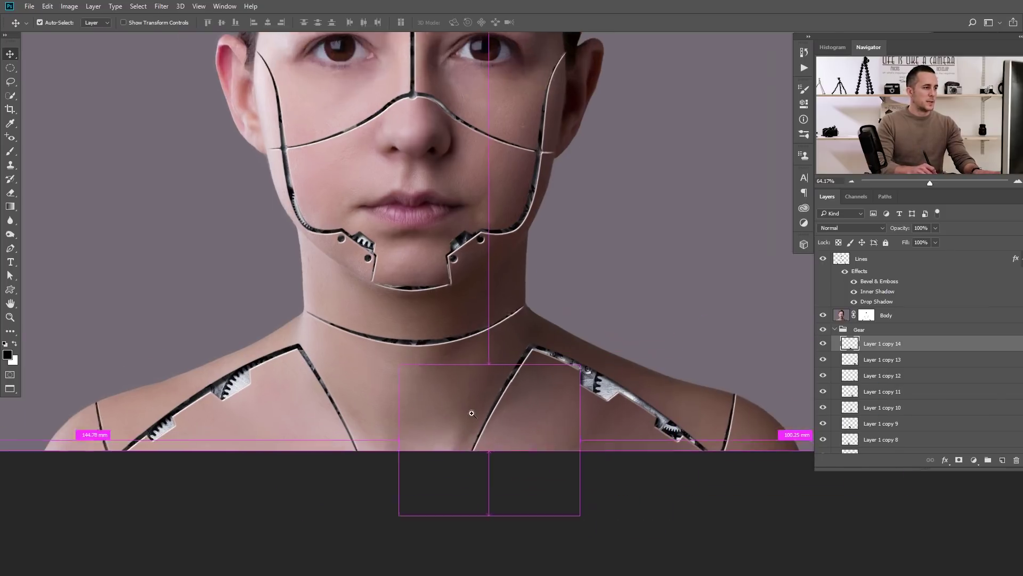
{"action": "left_click_drag", "start_coordinate": [472, 413], "coordinate": [406, 377]}
- Place a copy of the gears in the forehead circle and rotate and shift it until it fills the opening
{"action": "left_click_drag", "start_coordinate": [415, 128], "coordinate": [429, 210]}
{"action": "left_click_drag", "start_coordinate": [447, 446], "coordinate": [388, 85]}
{"action": "left_click_drag", "start_coordinate": [408, 274], "coordinate": [450, 165]}
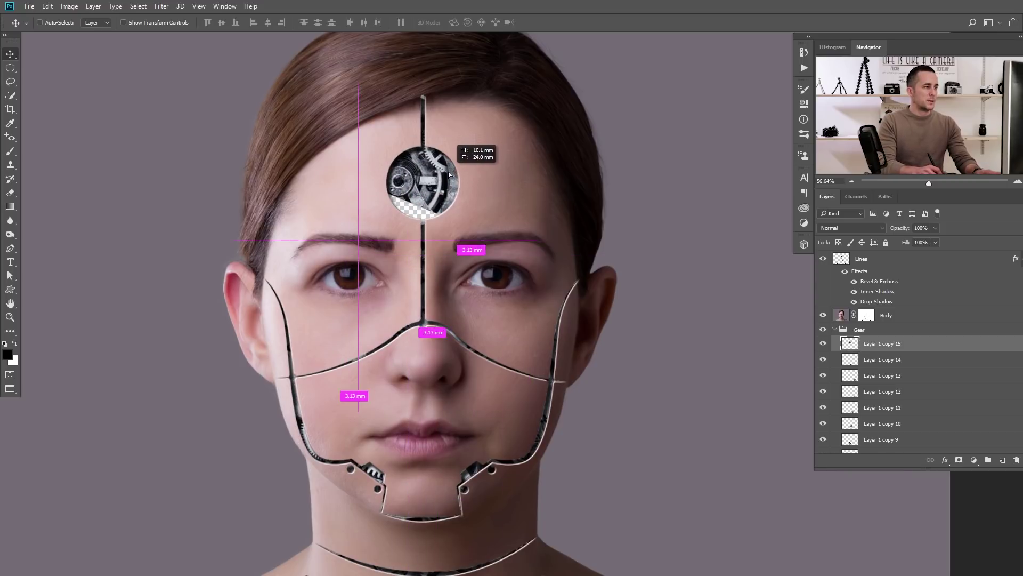
{"action": "key", "text": "ctrl+t"}
{"action": "left_click_drag", "start_coordinate": [335, 136], "coordinate": [431, 82]}
{"action": "left_click_drag", "start_coordinate": [470, 198], "coordinate": [444, 197]}
{"action": "key", "text": "Return"}
{"action": "left_click_drag", "start_coordinate": [495, 292], "coordinate": [462, 291]}
{"action": "scroll", "coordinate": [461, 292], "scroll_direction": "down", "scroll_amount": 1}
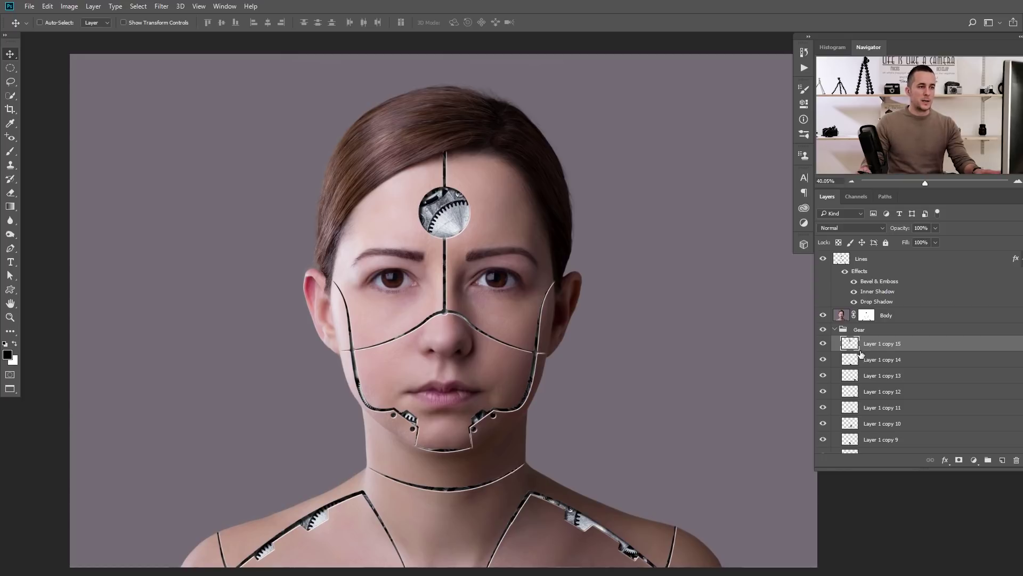
- Select all the gears layers in the Gear group and merge them into one layer
{"action": "scroll", "coordinate": [860, 353], "scroll_direction": "down", "scroll_amount": 3}
{"action": "left_click", "coordinate": [852, 445], "text": "shift"}
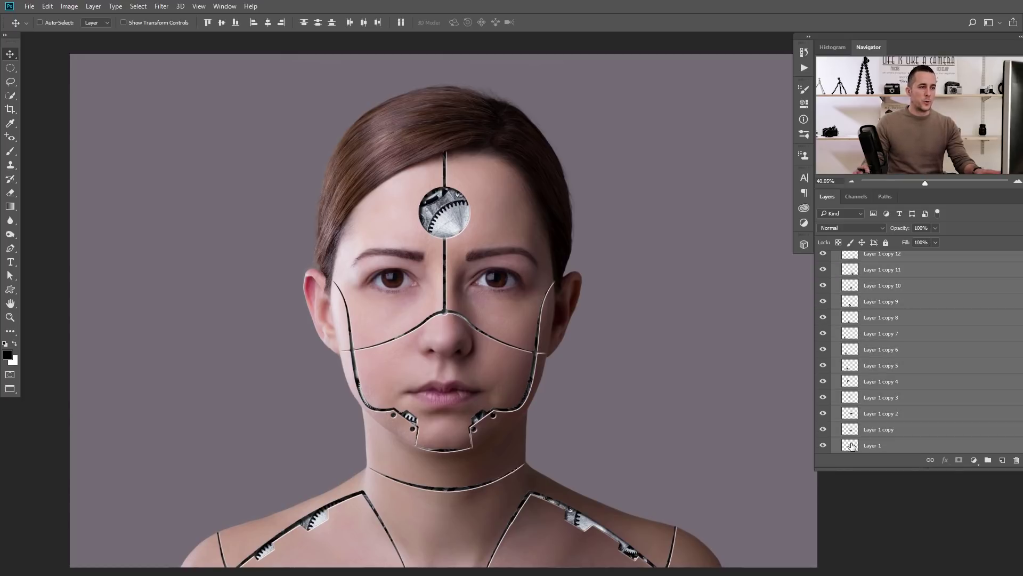
{"action": "key", "text": "ctrl"}
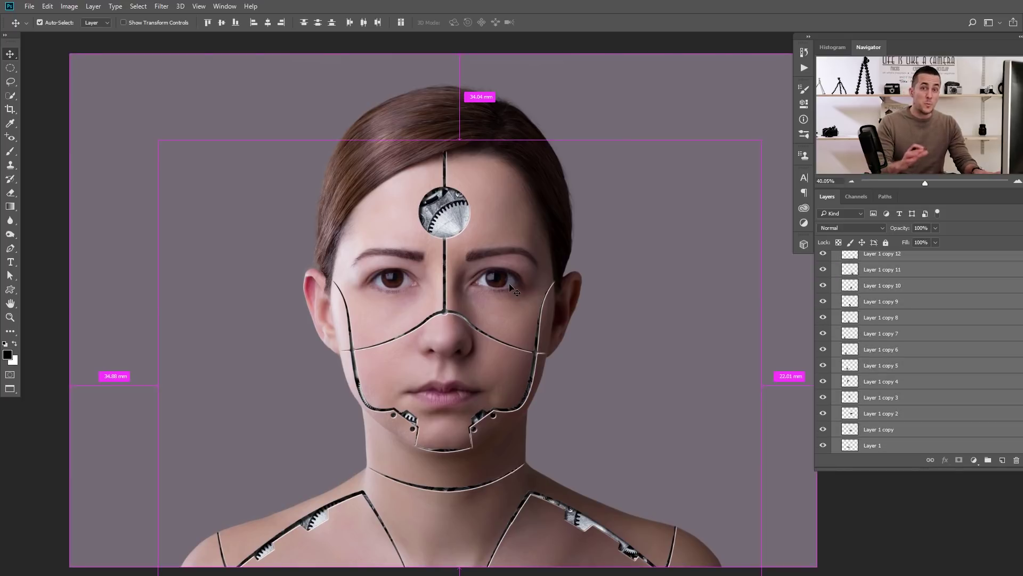
{"action": "key", "text": "ctrl+e"}
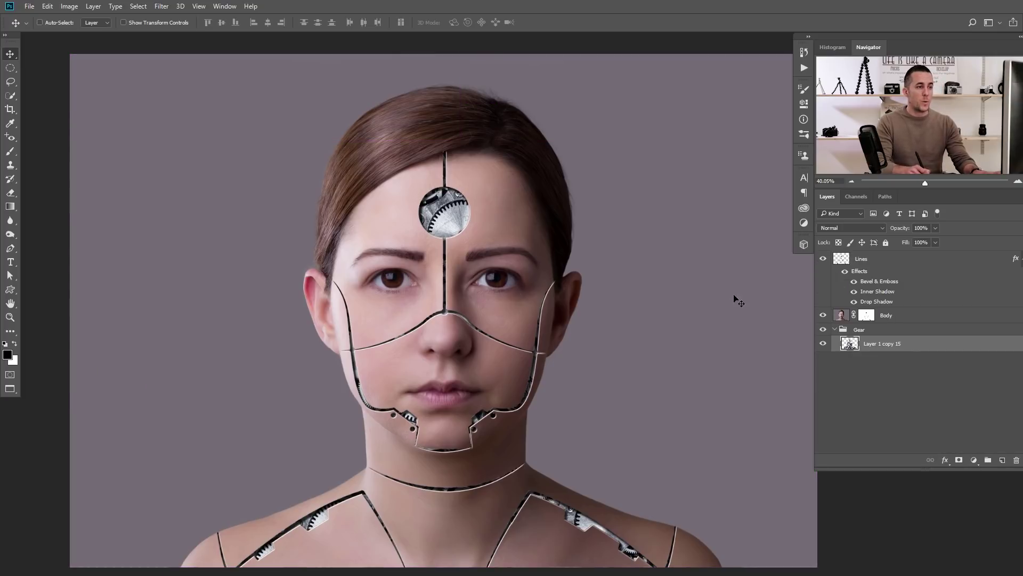
- Examine the merged gears with the Body and Lines layers hidden, and show both layers again
{"action": "left_click", "coordinate": [823, 316]}
{"action": "left_click", "coordinate": [825, 260]}
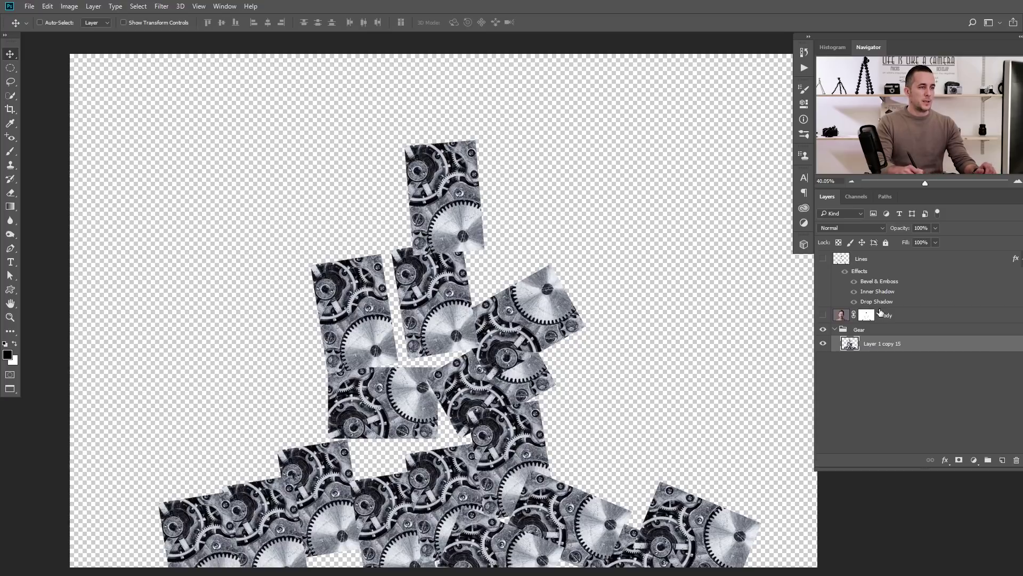
{"action": "left_click", "coordinate": [824, 315]}
{"action": "left_click", "coordinate": [823, 259]}
{"action": "mouse_move", "coordinate": [489, 397]}
{"action": "left_mouse_down"}
{"action": "mouse_move", "coordinate": [469, 400]}
{"action": "mouse_move", "coordinate": [489, 393]}
{"action": "left_mouse_up"}
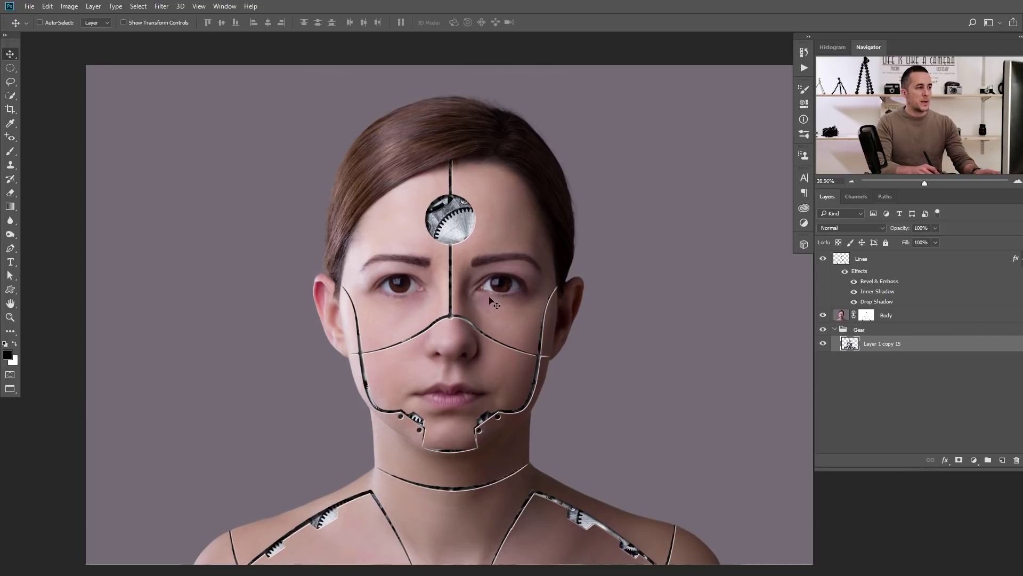
{"action": "left_click_drag", "start_coordinate": [402, 290], "coordinate": [443, 295]}
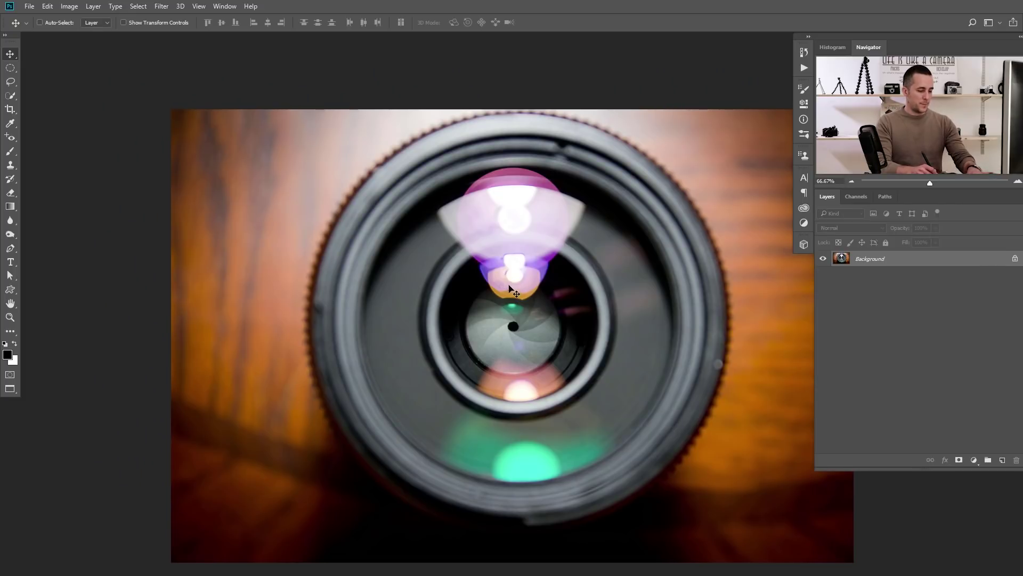
- In the camera lens photo, select the circular inner part of the lens with the Elliptical Marquee Tool
{"action": "key", "text": "m"}
{"action": "left_click_drag", "start_coordinate": [413, 220], "coordinate": [423, 230]}
{"action": "left_click_drag", "start_coordinate": [582, 389], "coordinate": [624, 428]}
{"action": "left_click", "coordinate": [11, 69]}
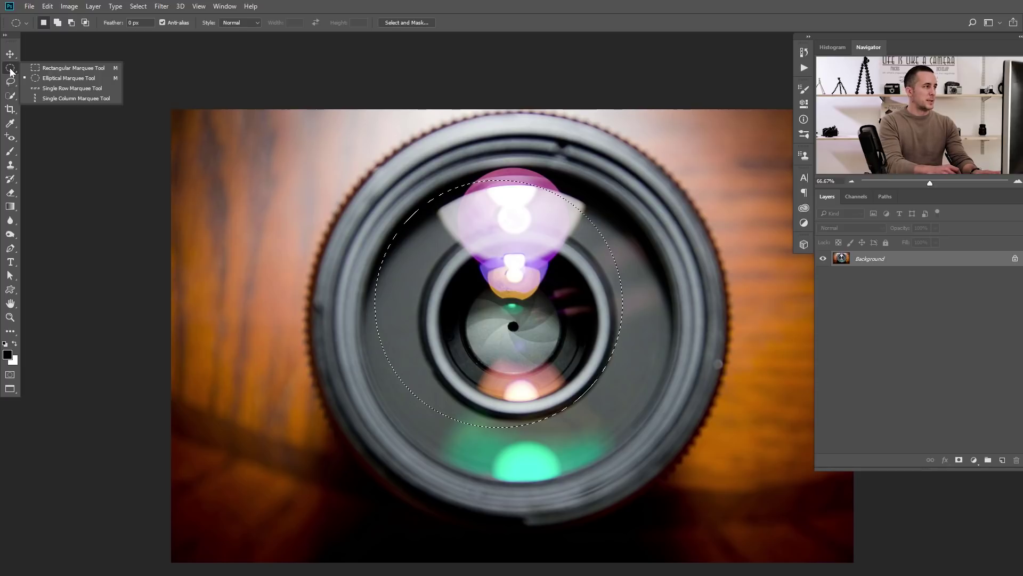
{"action": "left_click", "coordinate": [62, 79]}
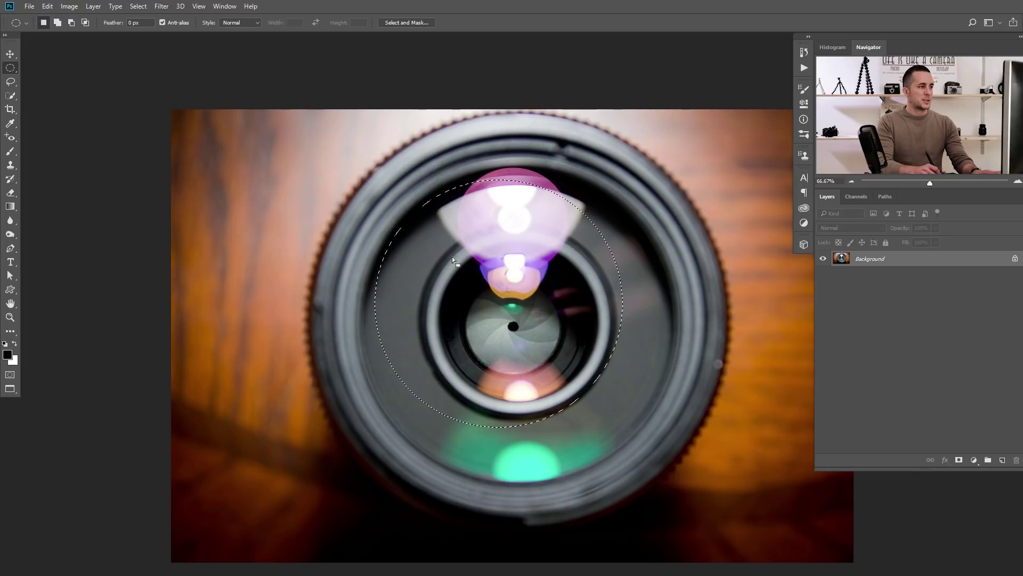
{"action": "left_click_drag", "start_coordinate": [408, 210], "coordinate": [721, 483]}
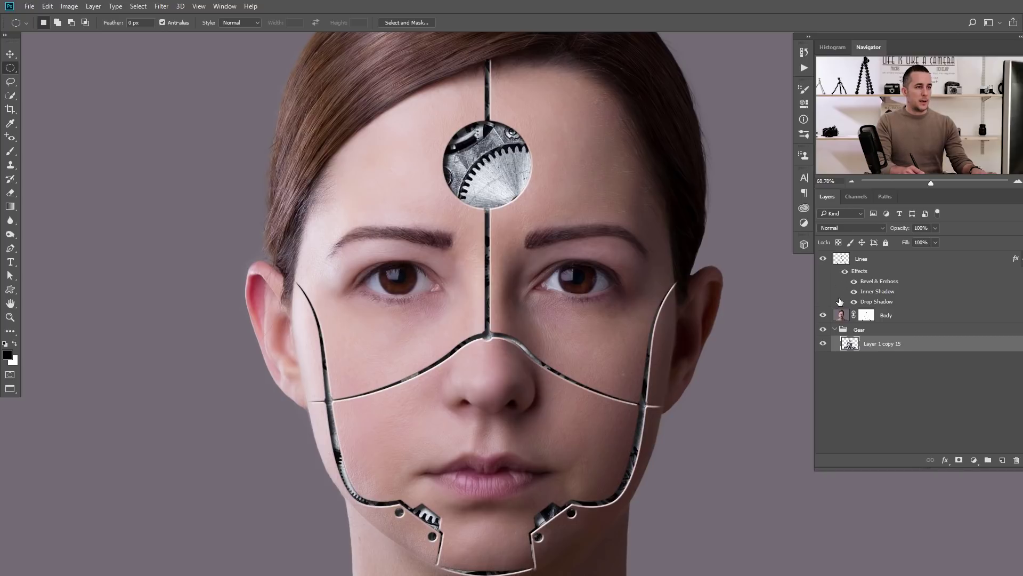
- Paste the copied lens circle into the portrait document and move its layer above Lines
{"action": "left_click", "coordinate": [845, 318]}
{"action": "key", "text": "ctrl+v"}
{"action": "left_click_drag", "start_coordinate": [852, 316], "coordinate": [855, 256]}
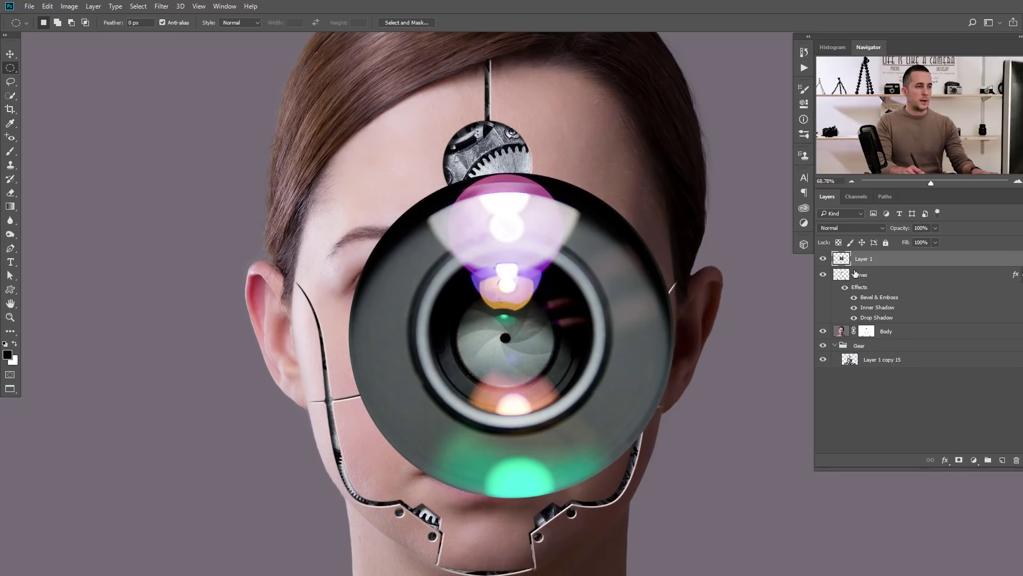
- Scale the lens down to about 14% and place it over the woman's left eye with the layer at 50% opacity
{"action": "key", "text": "ctrl+t"}
{"action": "left_click_drag", "start_coordinate": [667, 178], "coordinate": [550, 312]}
{"action": "scroll", "coordinate": [579, 306], "scroll_direction": "up", "scroll_amount": 5}
{"action": "left_click_drag", "start_coordinate": [906, 232], "coordinate": [874, 233]}
{"action": "left_click_drag", "start_coordinate": [595, 204], "coordinate": [587, 217]}
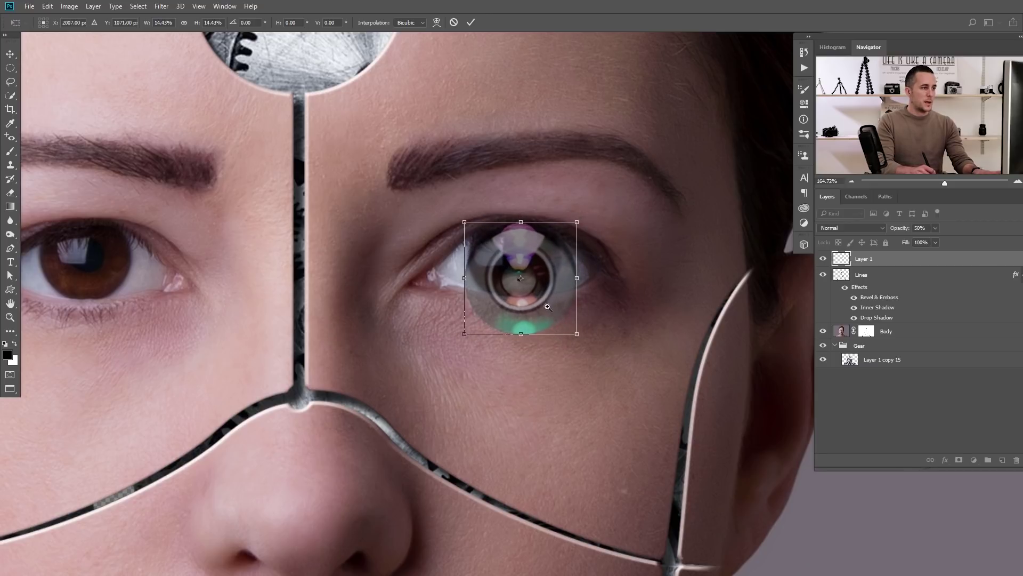
- Fit the lens precisely over the iris of the woman's left eye, scaling it to about 12%
{"action": "scroll", "coordinate": [549, 286], "scroll_direction": "up", "scroll_amount": 3}
{"action": "left_click_drag", "start_coordinate": [549, 286], "coordinate": [540, 224]}
{"action": "left_click_drag", "start_coordinate": [381, 81], "coordinate": [392, 91]}
{"action": "left_click_drag", "start_coordinate": [505, 210], "coordinate": [505, 226]}
{"action": "left_click_drag", "start_coordinate": [392, 107], "coordinate": [394, 108]}
{"action": "left_click_drag", "start_coordinate": [538, 231], "coordinate": [538, 233]}
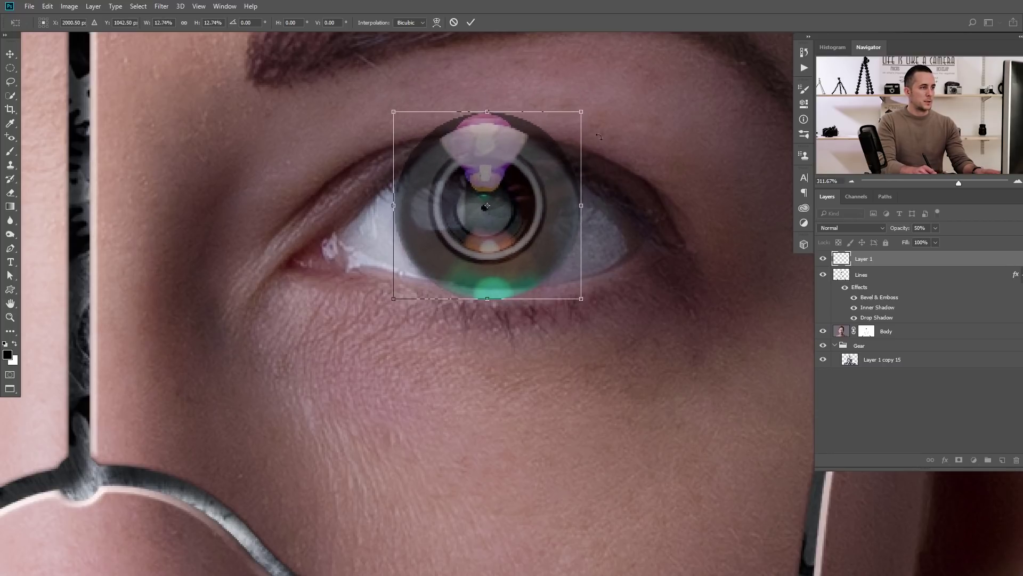
{"action": "mouse_move", "coordinate": [582, 113]}
{"action": "left_mouse_down"}
{"action": "mouse_move", "coordinate": [577, 145]}
{"action": "mouse_move", "coordinate": [578, 120]}
{"action": "left_mouse_up"}
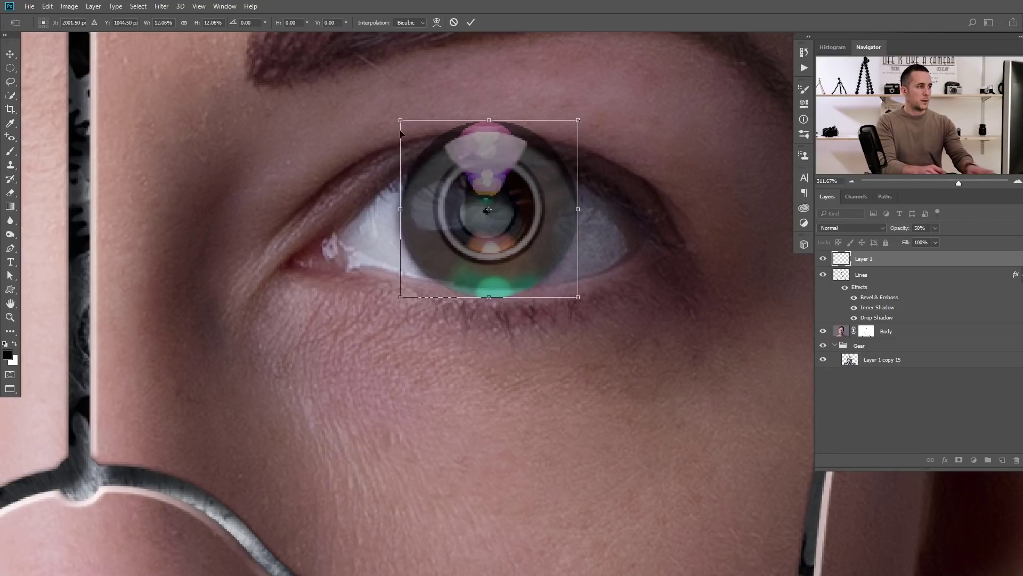
{"action": "left_click_drag", "start_coordinate": [401, 120], "coordinate": [399, 118]}
{"action": "key", "text": "Return"}
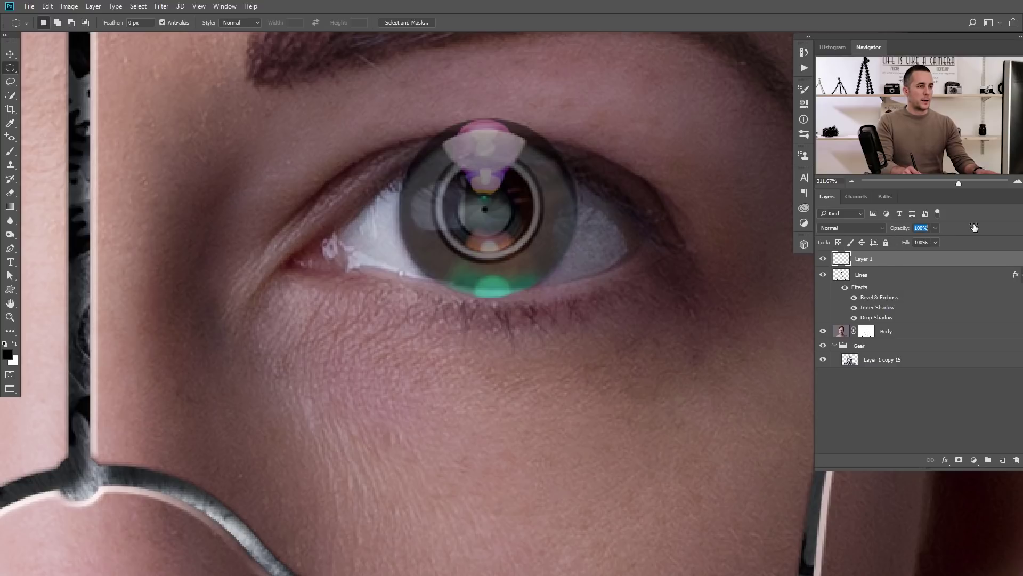
- Set the lens layer's opacity to 100% and nudge the lens into its final position on the iris
{"action": "left_click_drag", "start_coordinate": [975, 228], "coordinate": [974, 227]}
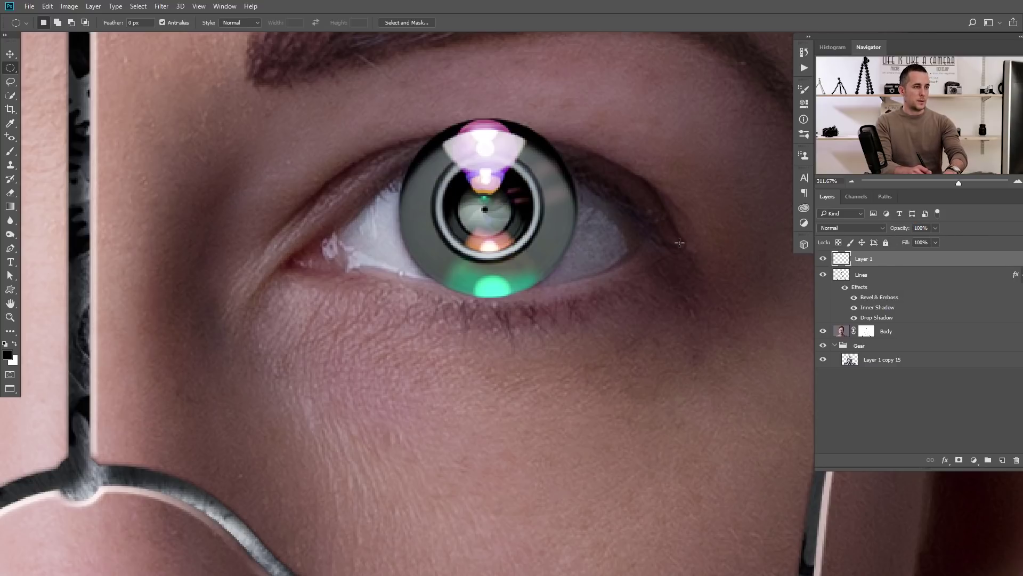
{"action": "key", "text": "v"}
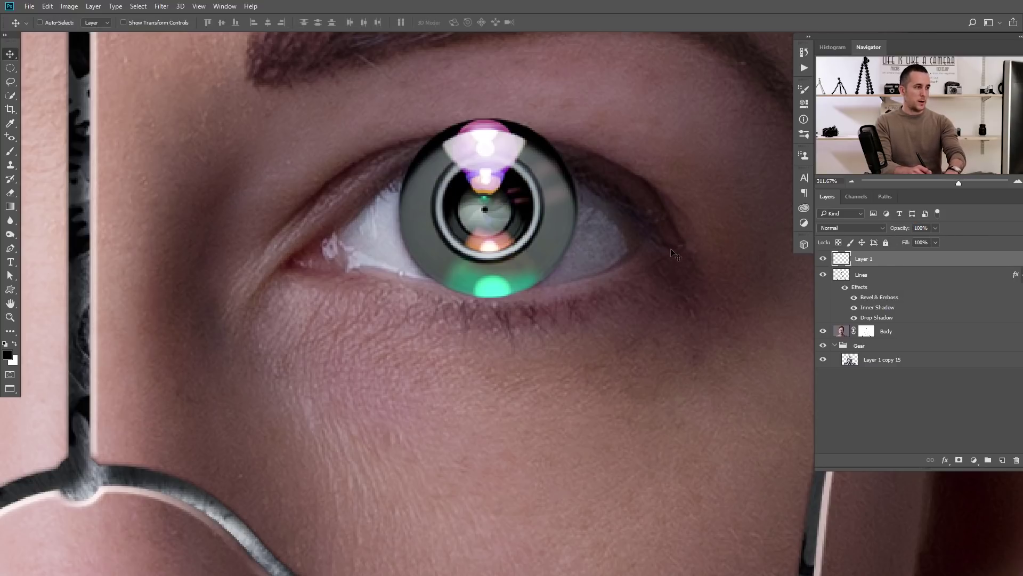
{"action": "key", "text": "Right"}
{"action": "key", "text": "Down"}
{"action": "key", "text": "Left"}
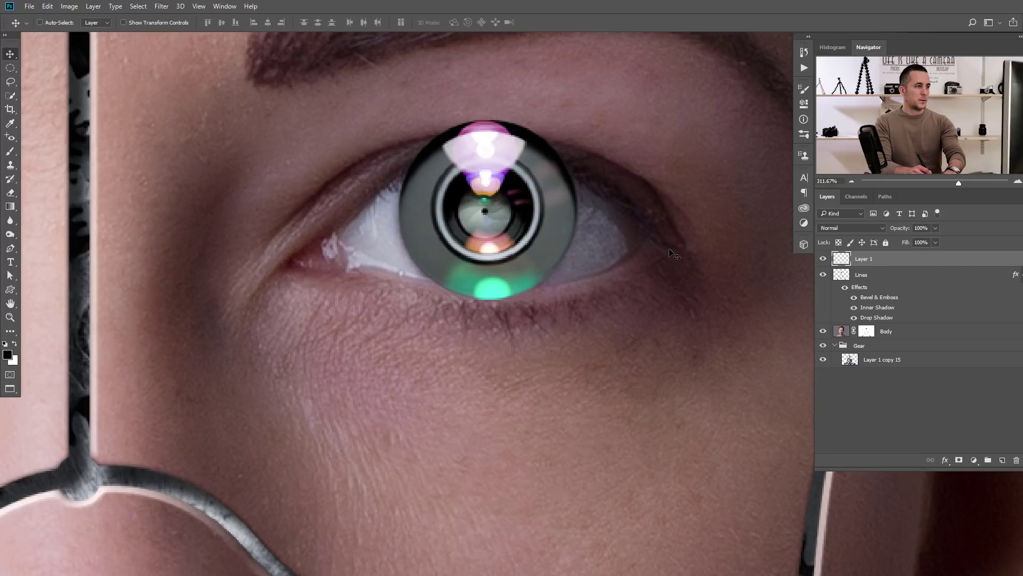
{"action": "scroll", "coordinate": [674, 255], "scroll_direction": "down", "scroll_amount": 5}
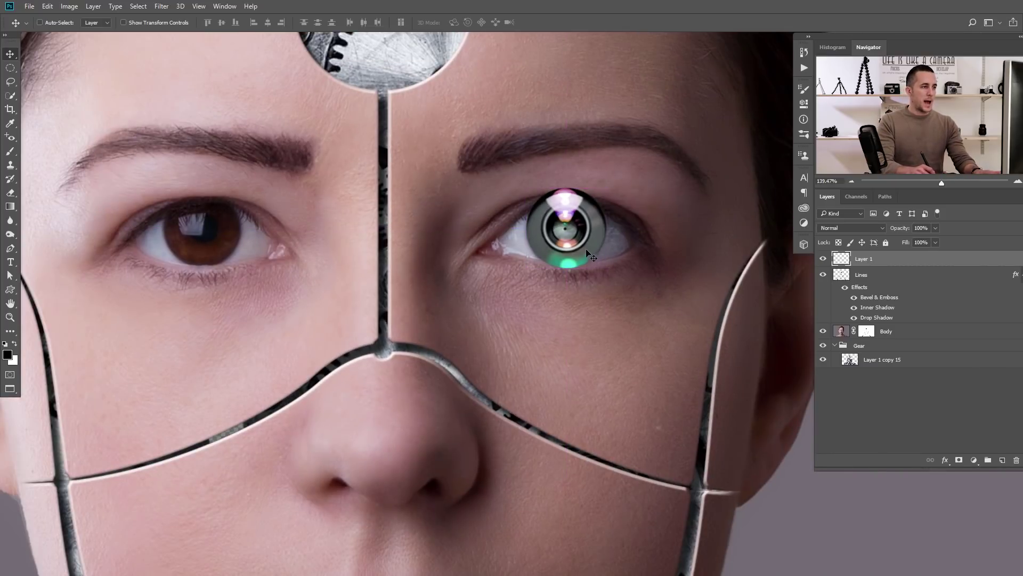
- Duplicate the lens layer, place the copy over the woman's right iris, and compare the eyes with both lenses hidden and shown
{"action": "key", "text": "ctrl+j"}
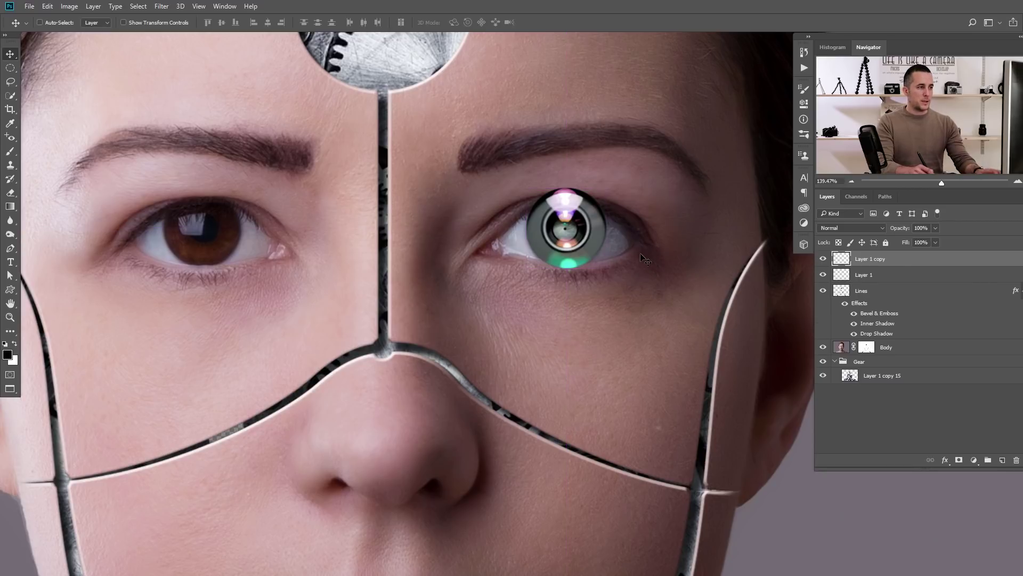
{"action": "left_click_drag", "start_coordinate": [561, 239], "coordinate": [189, 248]}
{"action": "scroll", "coordinate": [190, 248], "scroll_direction": "up", "scroll_amount": 5}
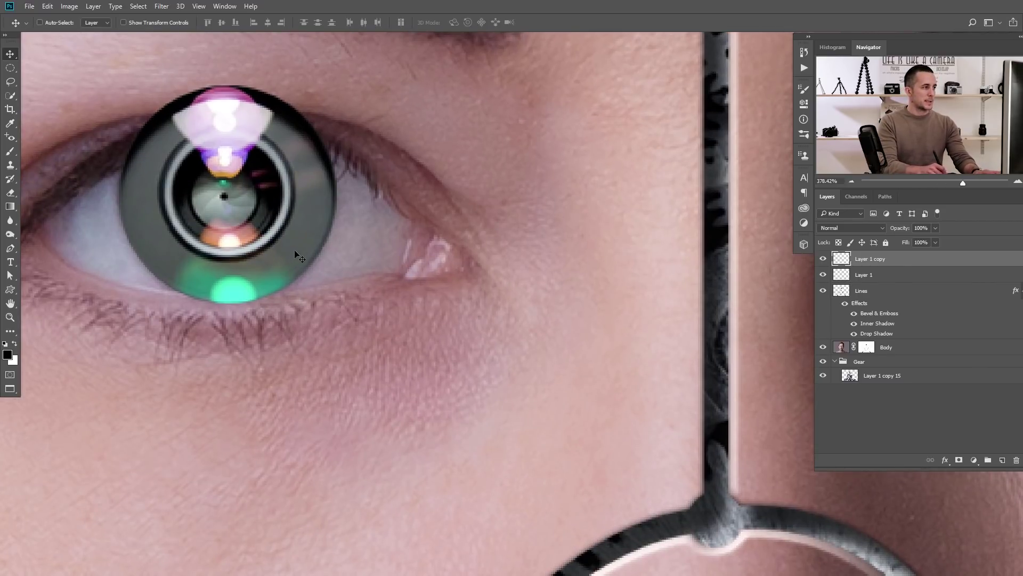
{"action": "scroll", "coordinate": [298, 257], "scroll_direction": "down", "scroll_amount": 4}
{"action": "scroll", "coordinate": [307, 262], "scroll_direction": "up", "scroll_amount": 1}
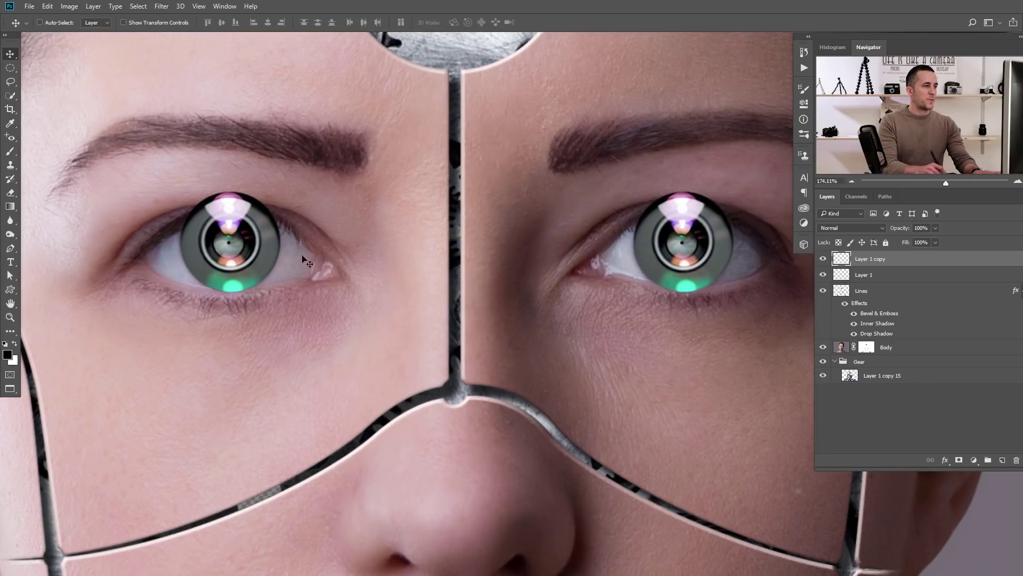
{"action": "left_click", "coordinate": [824, 259]}
{"action": "left_click", "coordinate": [823, 274]}
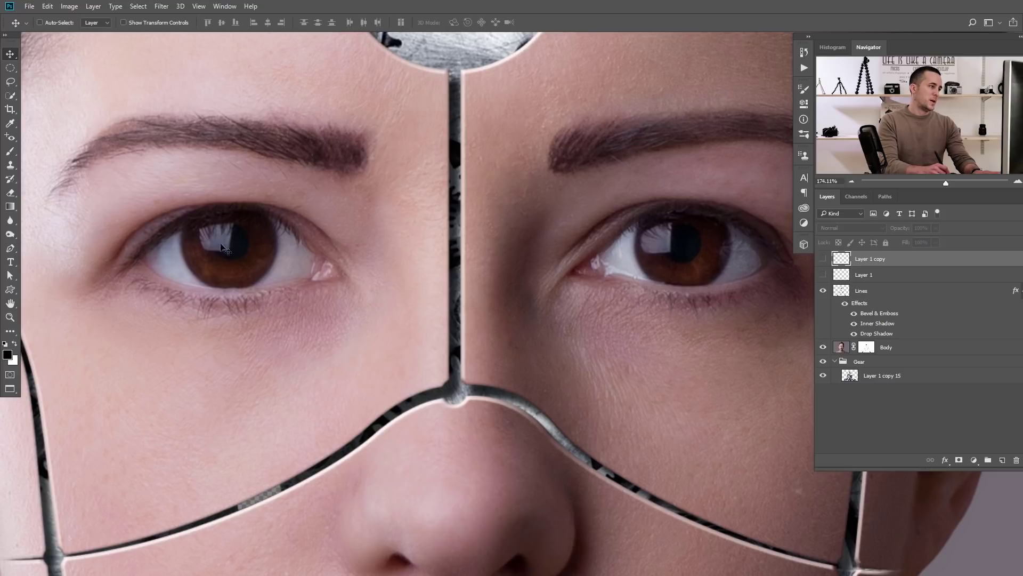
{"action": "left_click", "coordinate": [823, 259]}
{"action": "left_click", "coordinate": [823, 274]}
- Rotate both eye lenses slightly counterclockwise so that their purple reflections tilt the same way
{"action": "key", "text": "ctrl+t"}
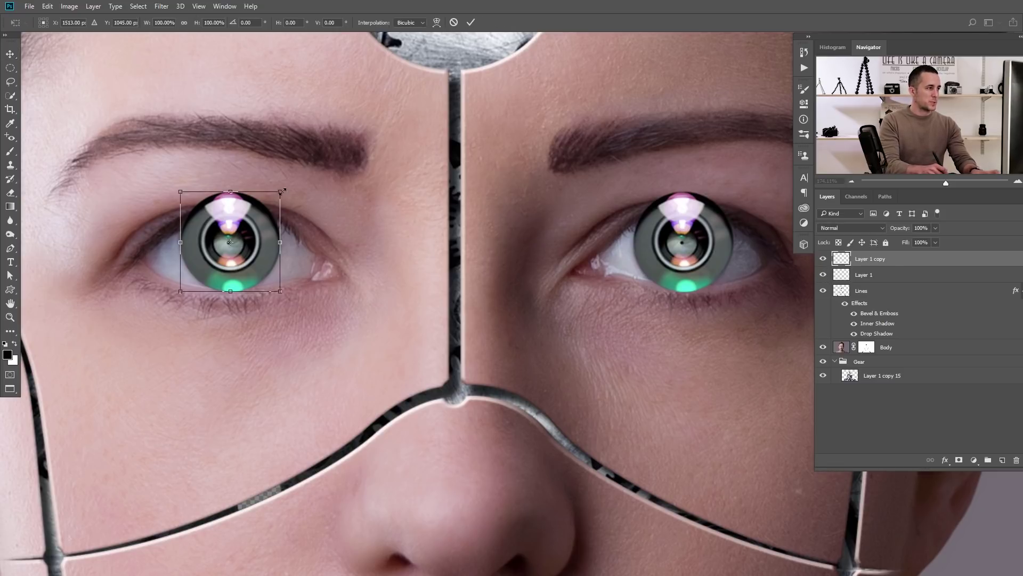
{"action": "left_click_drag", "start_coordinate": [297, 182], "coordinate": [268, 177]}
{"action": "key", "text": "Return"}
{"action": "left_click", "coordinate": [842, 277]}
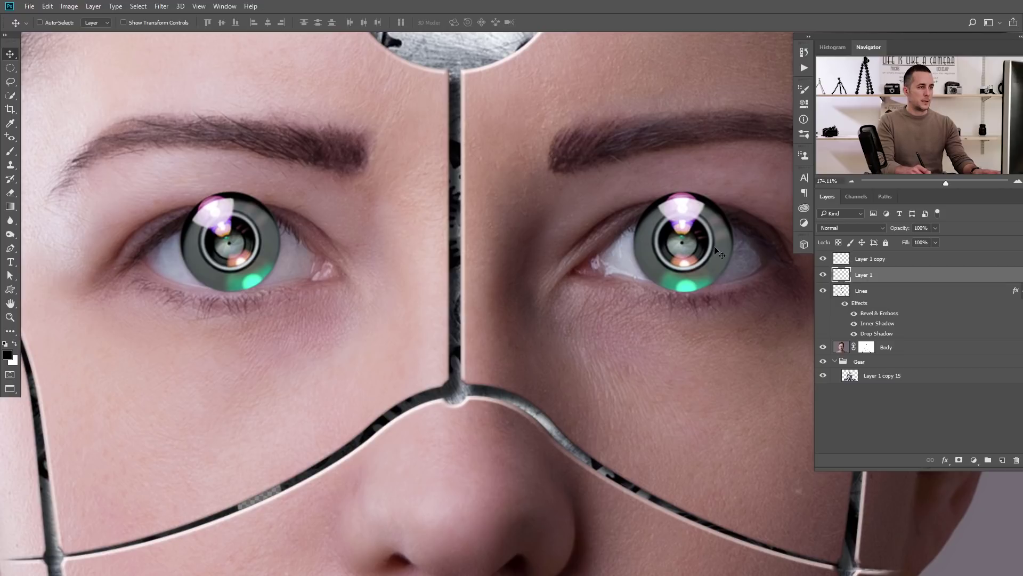
{"action": "key", "text": "ctrl+t"}
{"action": "left_click_drag", "start_coordinate": [743, 180], "coordinate": [722, 171]}
{"action": "key", "text": "Return"}
{"action": "mouse_move", "coordinate": [542, 282]}
{"action": "left_mouse_down"}
{"action": "mouse_move", "coordinate": [483, 288]}
{"action": "mouse_move", "coordinate": [539, 278]}
{"action": "left_mouse_up"}
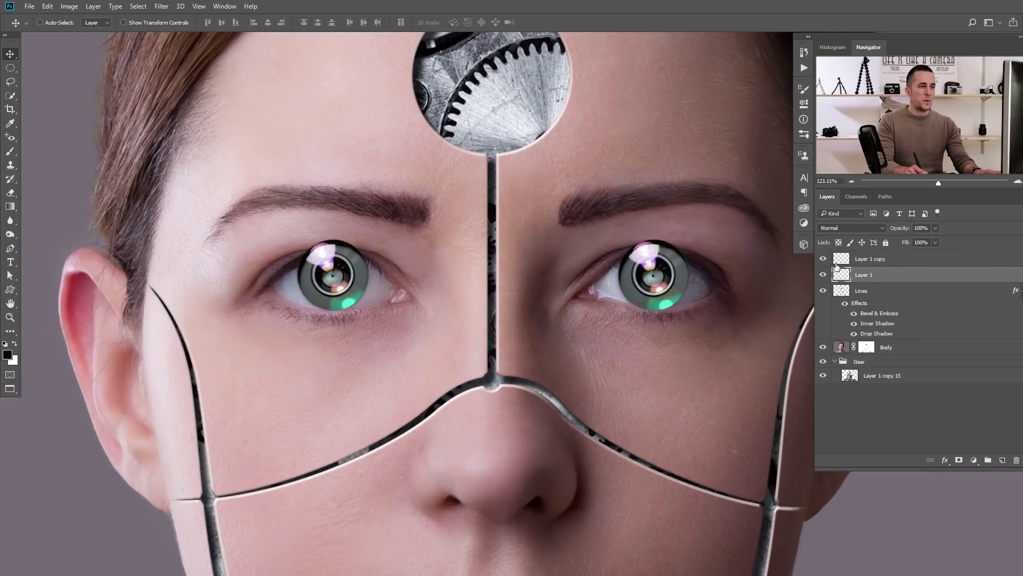
- Merge the two lens layers into one and rename it Eyes
{"action": "left_click", "coordinate": [839, 261], "text": "shift"}
{"action": "left_click_drag", "start_coordinate": [810, 265], "coordinate": [809, 265]}
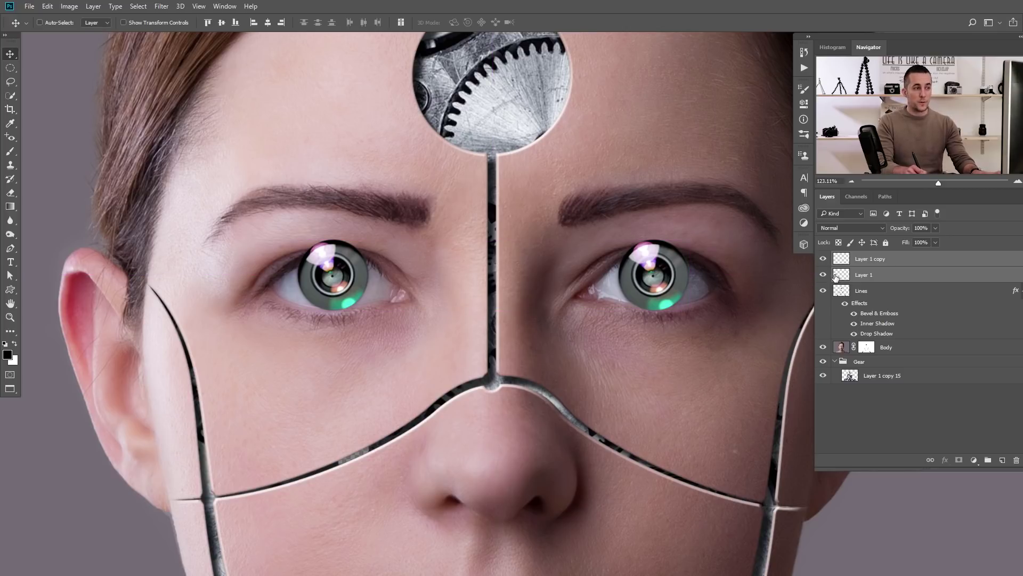
{"action": "key", "text": "ctrl+e"}
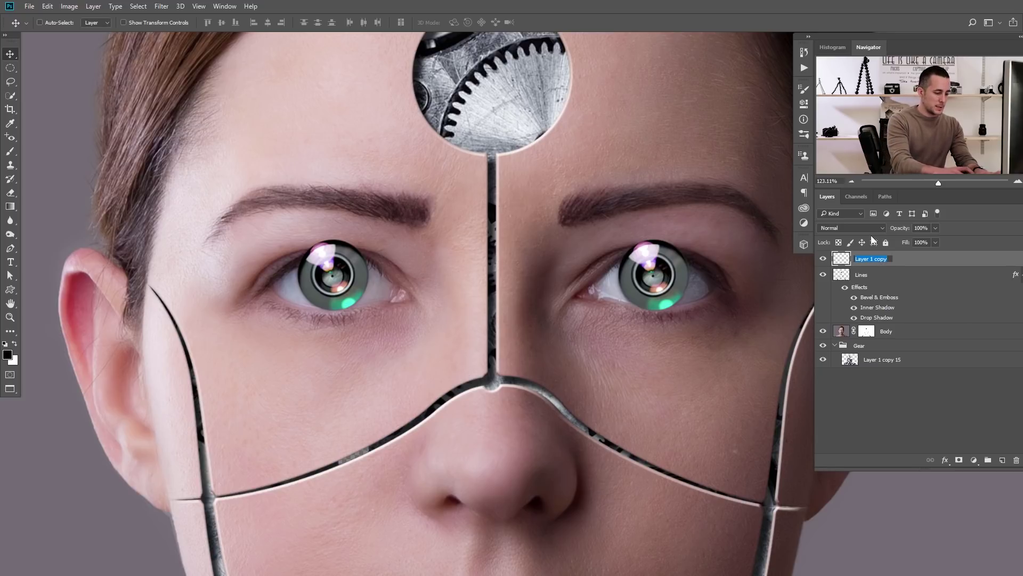
{"action": "type", "text": "s"}
{"action": "key", "text": "Return"}
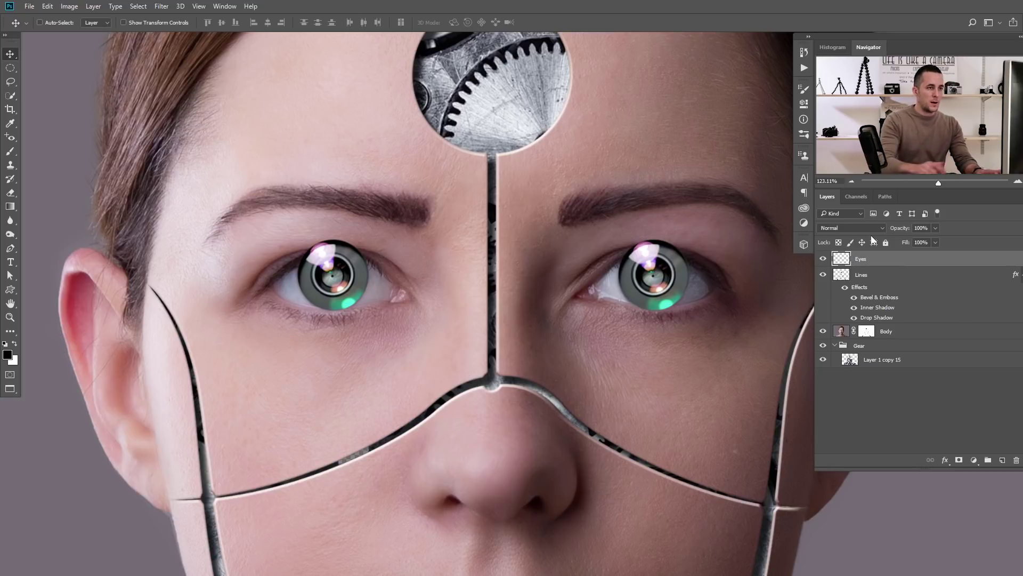
- Add a layer mask to the Eyes layer and paint out the lens's lower edge along the lower lid of the woman's left eye
{"action": "left_click", "coordinate": [959, 460]}
{"action": "scroll", "coordinate": [669, 324], "scroll_direction": "up", "scroll_amount": 5}
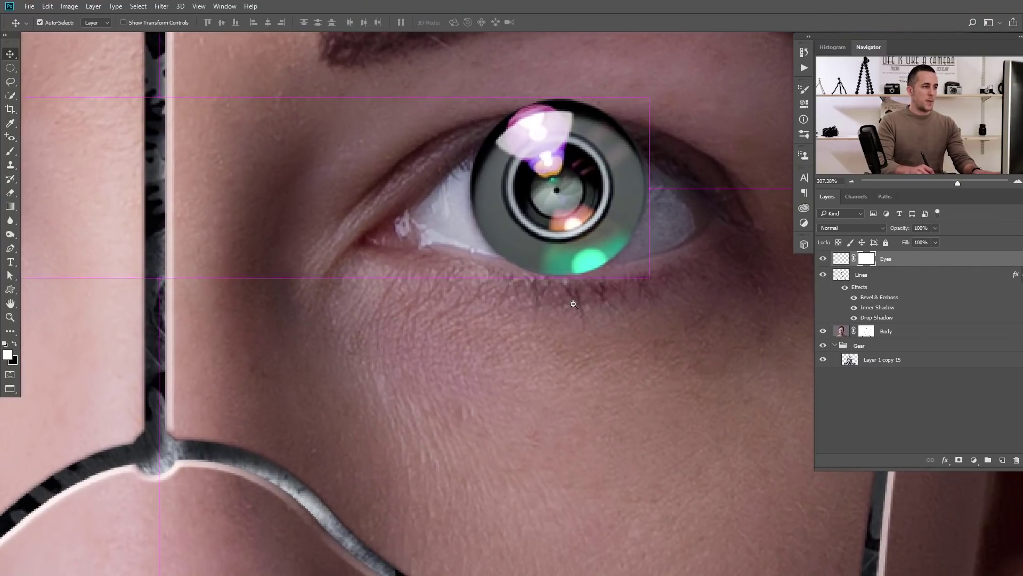
{"action": "scroll", "coordinate": [574, 304], "scroll_direction": "up", "scroll_amount": 1}
{"action": "key", "text": "b"}
{"action": "key", "text": "x"}
{"action": "key", "text": "bracketleft"}
{"action": "key", "text": "bracketleft"}
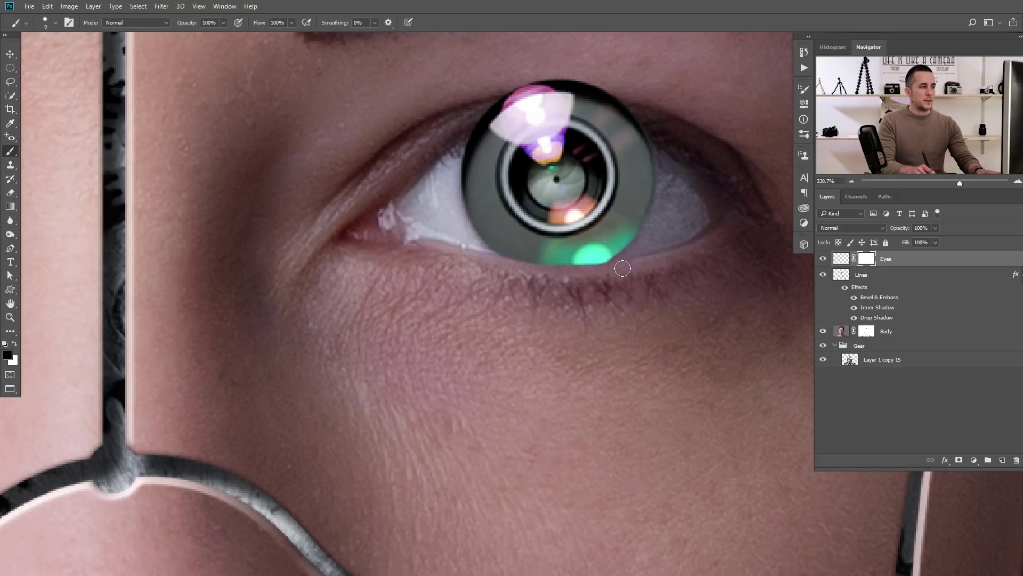
{"action": "key", "text": "ctrl+z"}
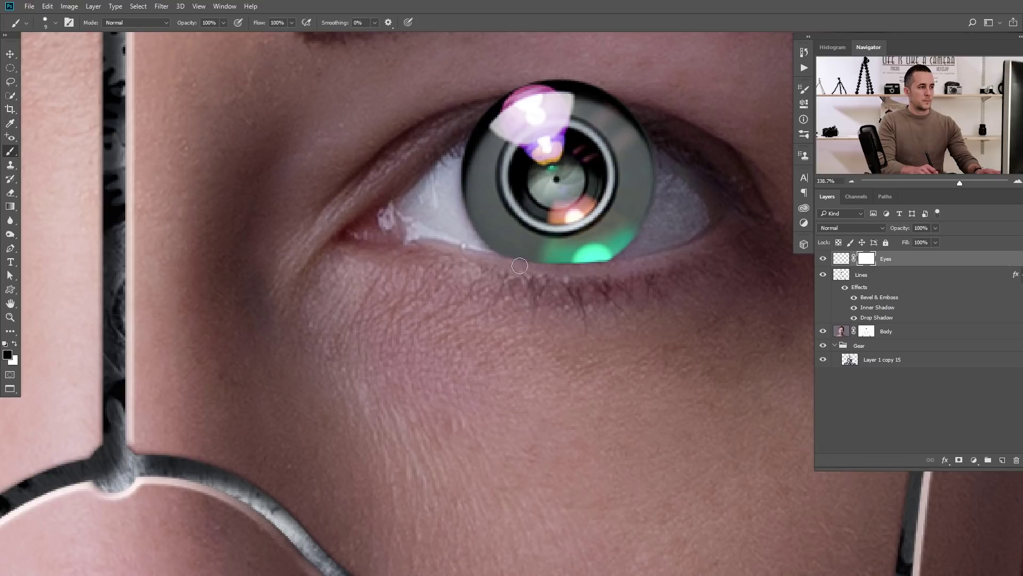
{"action": "key", "text": "ctrl+z"}
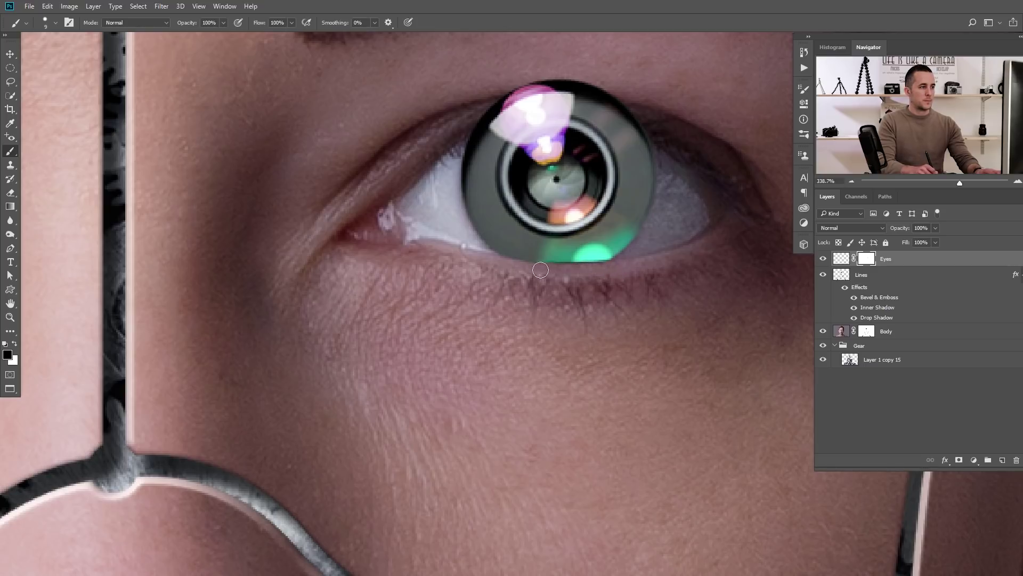
- Mask out the top of the lens on the woman's left eye along the upper eyelid, using a 15 px black brush
{"action": "mouse_move", "coordinate": [467, 130]}
{"action": "left_mouse_down"}
{"action": "mouse_move", "coordinate": [646, 102]}
{"action": "mouse_move", "coordinate": [517, 89]}
{"action": "mouse_move", "coordinate": [664, 102]}
{"action": "mouse_move", "coordinate": [666, 124]}
{"action": "mouse_move", "coordinate": [580, 107]}
{"action": "mouse_move", "coordinate": [411, 114]}
{"action": "left_mouse_up"}
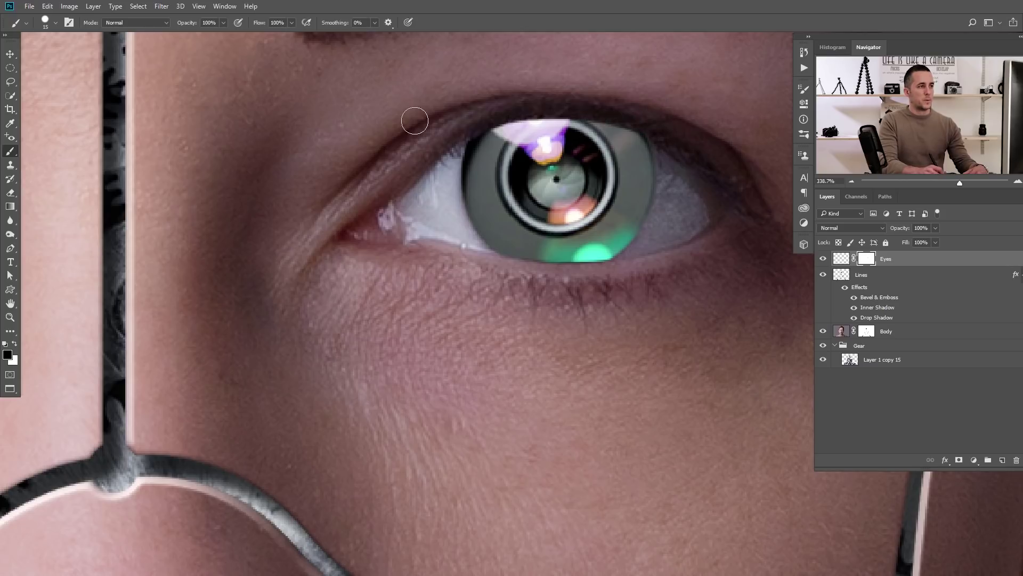
{"action": "right_click", "coordinate": [487, 114]}
{"action": "left_click", "coordinate": [630, 73]}
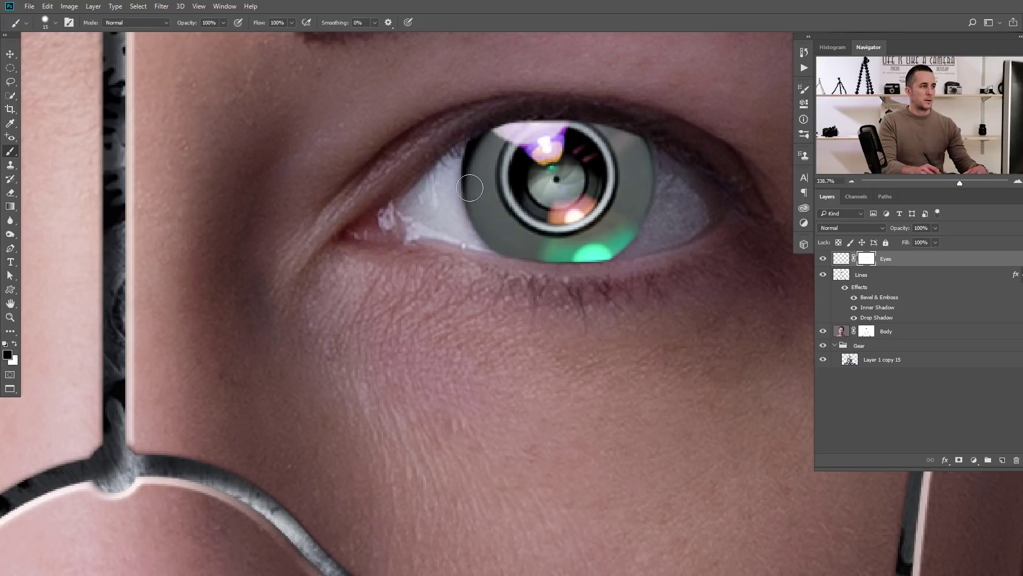
- Refine the lens mask along the lower lid of the woman's left eye with a 10 px brush
{"action": "key", "text": "c"}
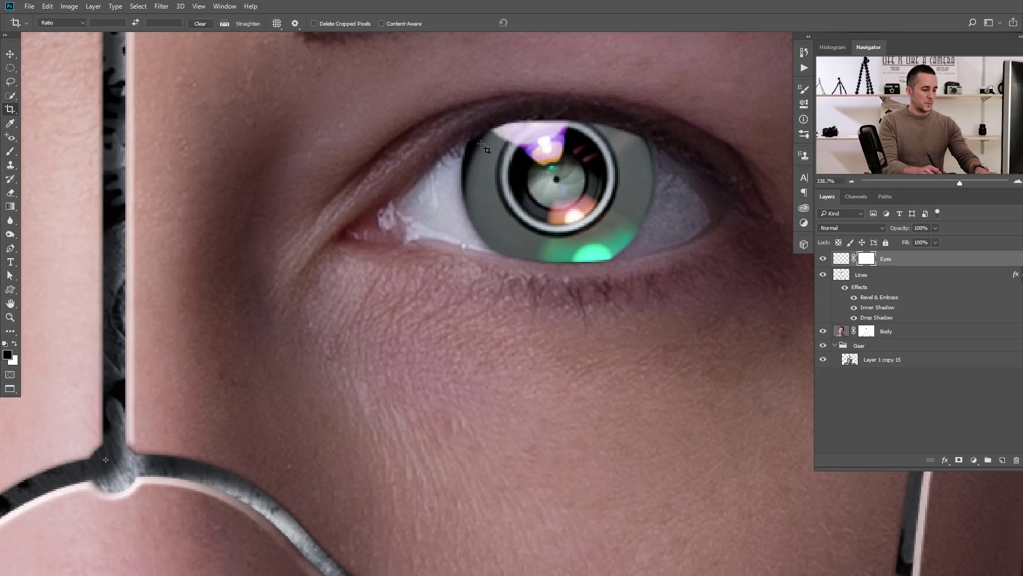
{"action": "key", "text": "b"}
{"action": "key", "text": "x"}
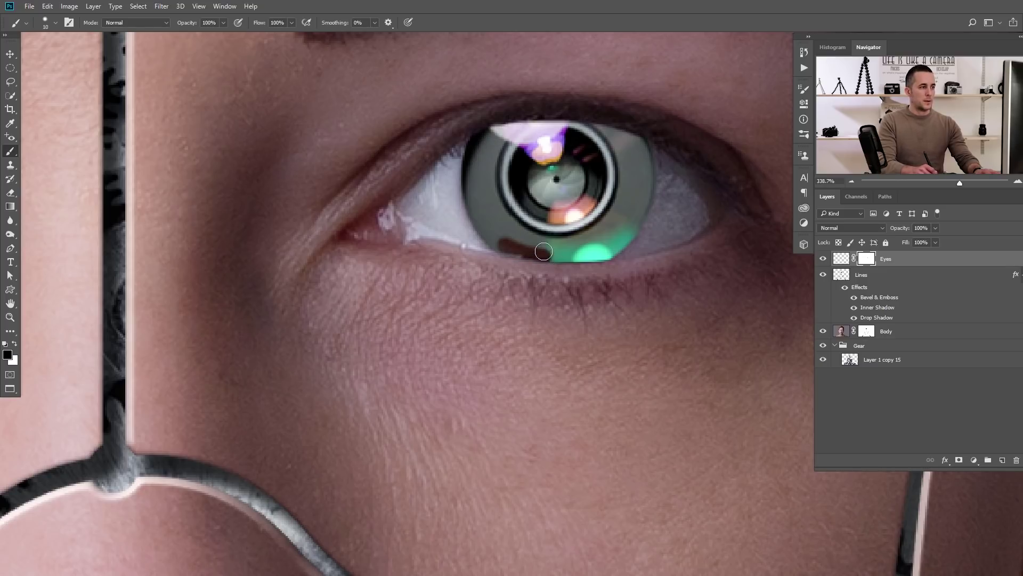
{"action": "left_click_drag", "start_coordinate": [551, 259], "coordinate": [611, 253]}
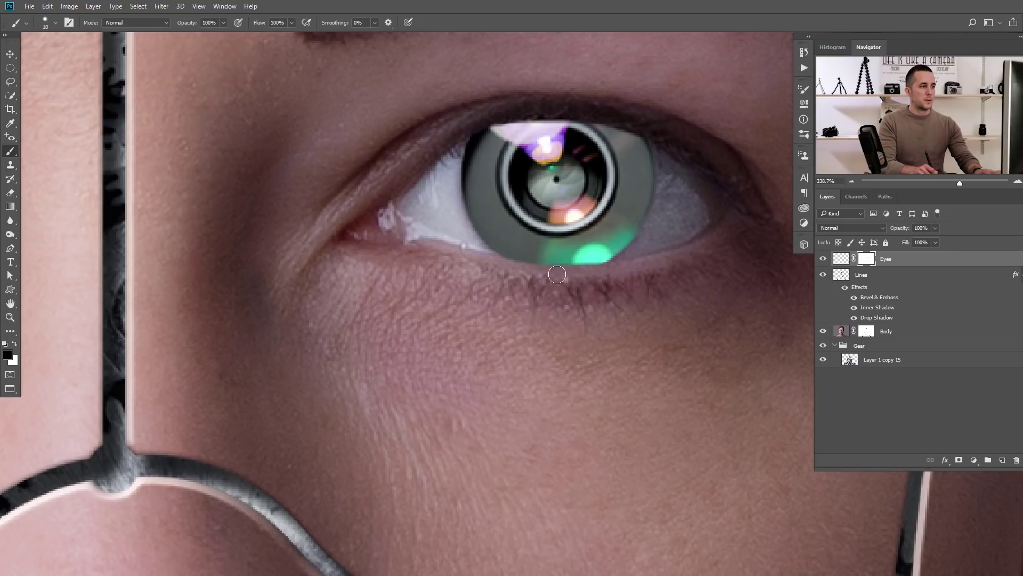
- Mask out the lens where it overlaps the upper and lower lids of the woman's right eye, using a 15 px brush for the top
{"action": "left_click_drag", "start_coordinate": [435, 260], "coordinate": [789, 285]}
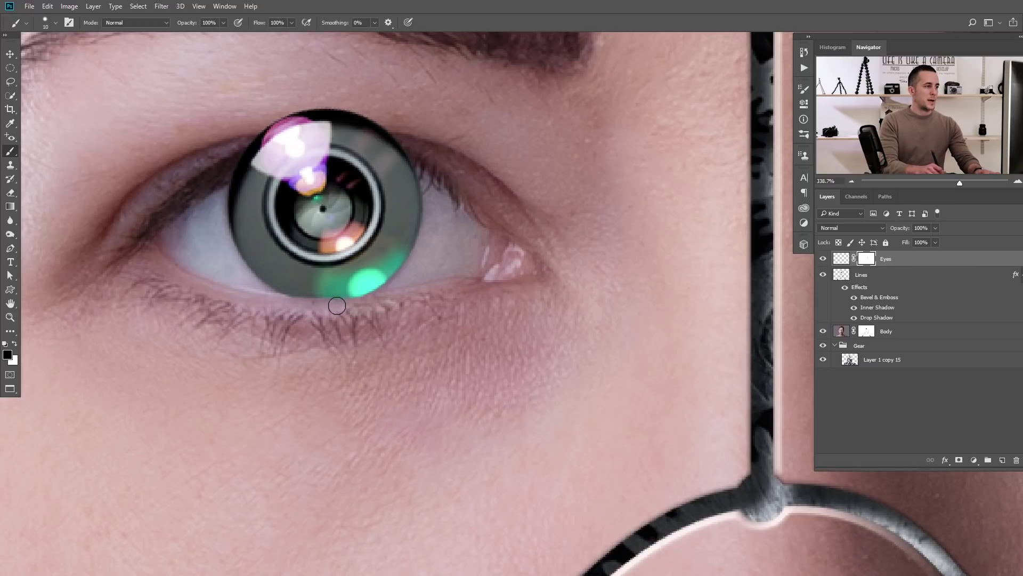
{"action": "key", "text": "bracketright"}
{"action": "mouse_move", "coordinate": [402, 142]}
{"action": "left_mouse_down"}
{"action": "mouse_move", "coordinate": [271, 117]}
{"action": "mouse_move", "coordinate": [247, 132]}
{"action": "mouse_move", "coordinate": [421, 145]}
{"action": "mouse_move", "coordinate": [212, 142]}
{"action": "left_mouse_up"}
{"action": "key", "text": "bracketleft"}
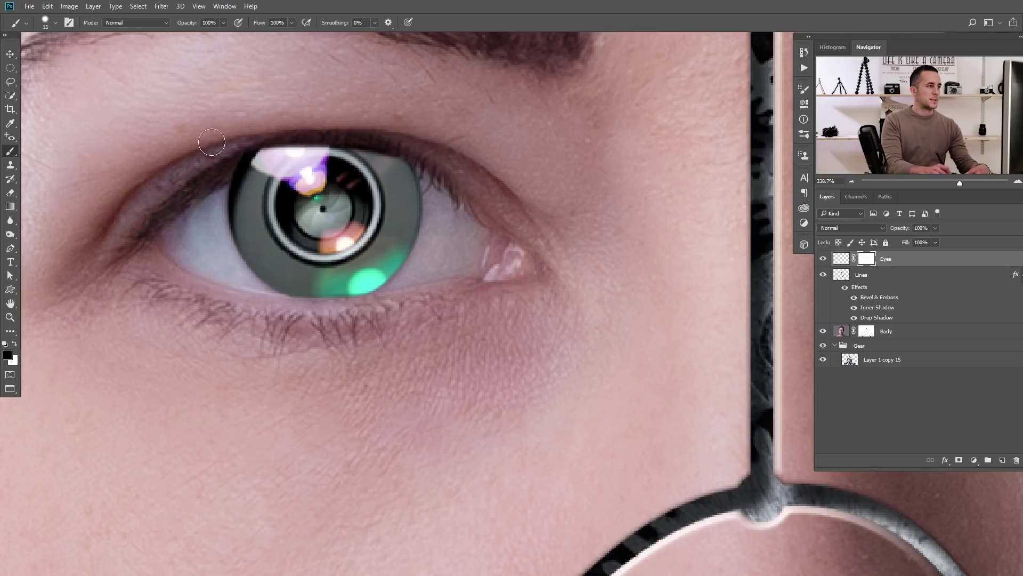
{"action": "mouse_move", "coordinate": [277, 146]}
{"action": "left_mouse_down"}
{"action": "mouse_move", "coordinate": [431, 134]}
{"action": "mouse_move", "coordinate": [268, 153]}
{"action": "mouse_move", "coordinate": [217, 171]}
{"action": "mouse_move", "coordinate": [362, 121]}
{"action": "left_mouse_up"}
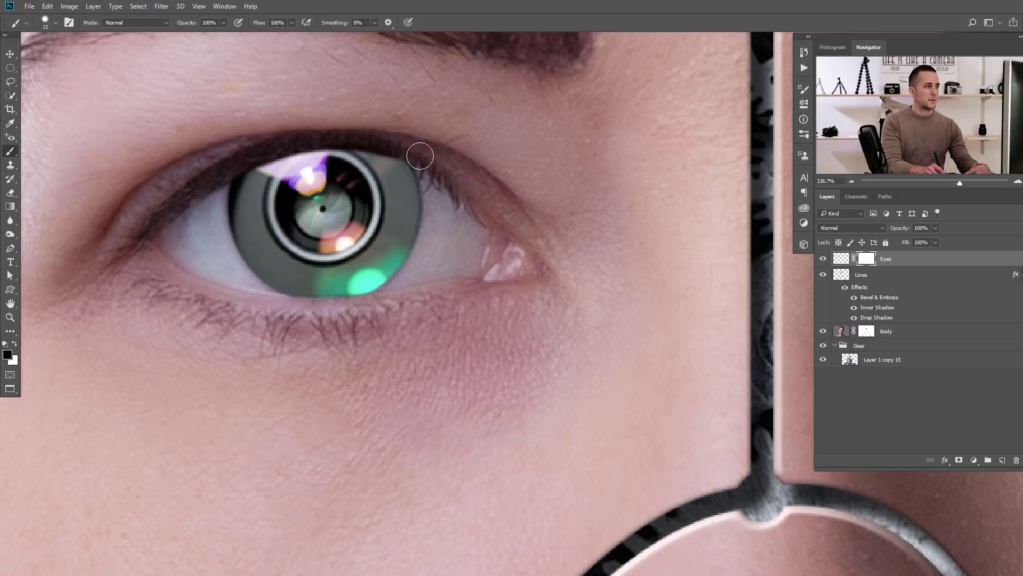
{"action": "key", "text": "ctrl+0"}
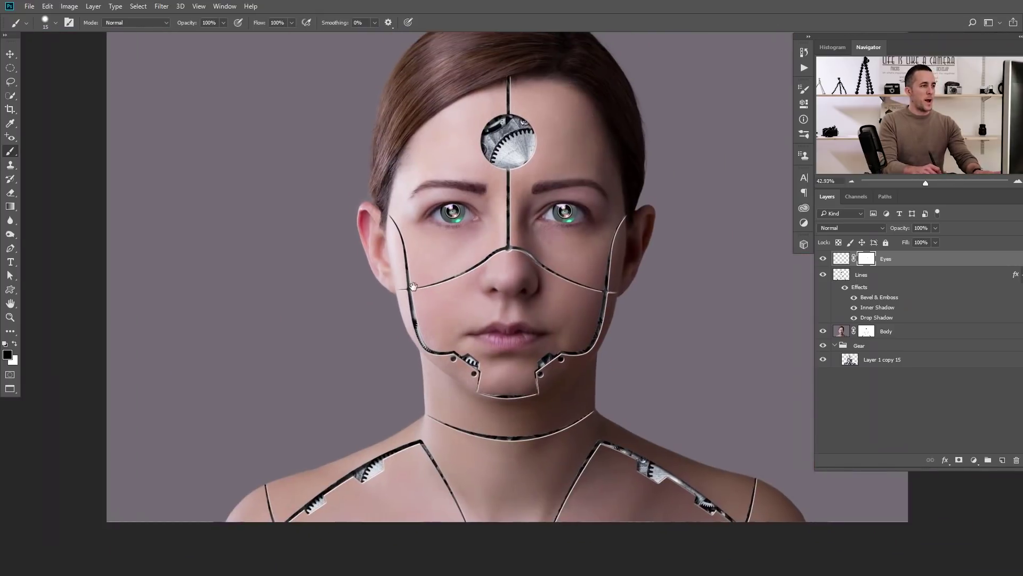
{"action": "left_click_drag", "start_coordinate": [495, 246], "coordinate": [502, 253]}
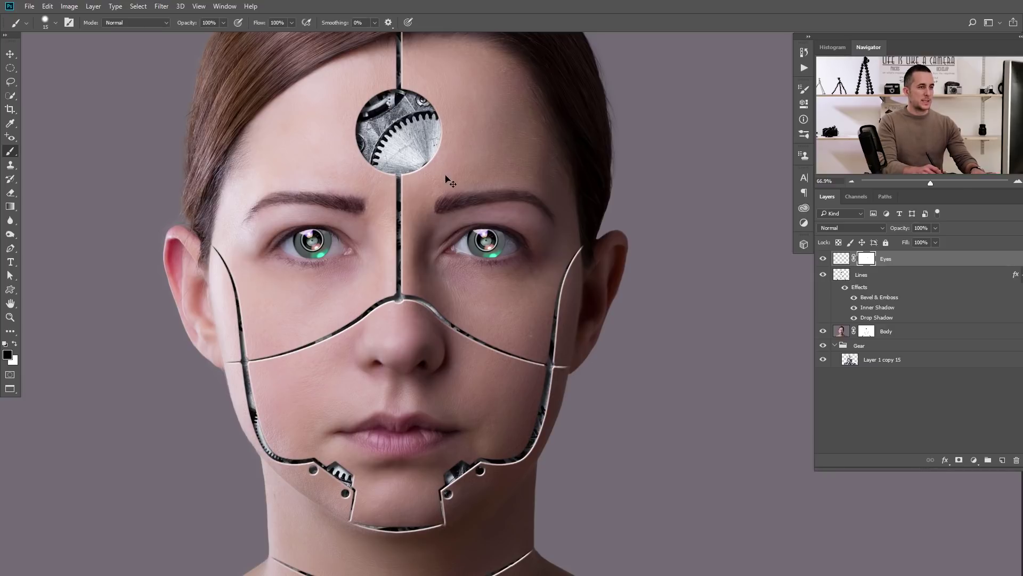
- Paste another copy of the camera lens, scale it down and place it over the circular opening in the forehead
{"action": "key", "text": "ctrl+v"}
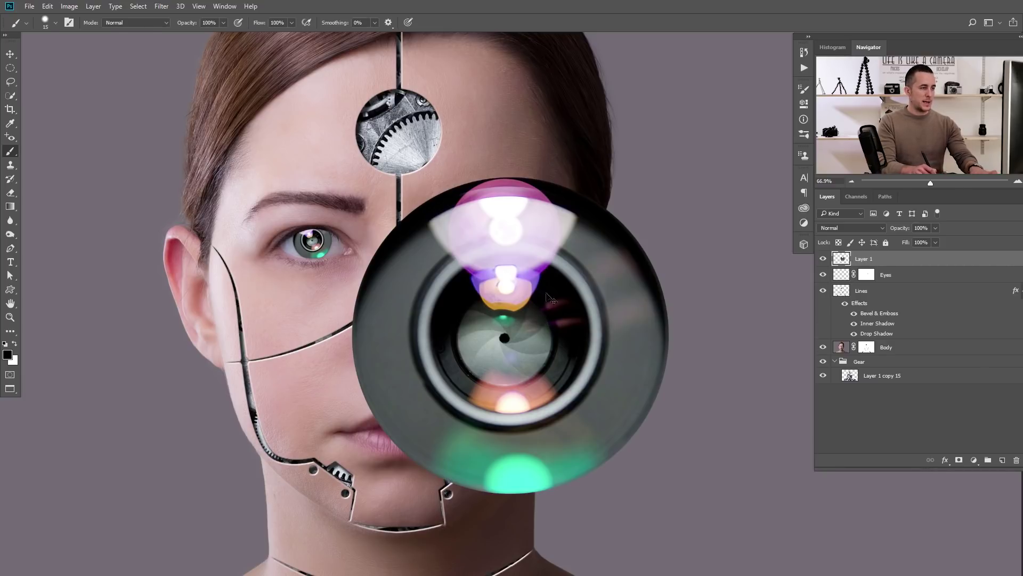
{"action": "key", "text": "ctrl+t"}
{"action": "left_click_drag", "start_coordinate": [647, 200], "coordinate": [557, 279], "text": "alt"}
{"action": "left_click_drag", "start_coordinate": [532, 344], "coordinate": [421, 161]}
{"action": "left_click_drag", "start_coordinate": [405, 152], "coordinate": [443, 324], "text": "ctrl"}
- Fit the forehead lens exactly into the circular opening, nudging it into place and scaling it to 26.83%
{"action": "left_click_drag", "start_coordinate": [543, 90], "coordinate": [515, 116], "text": "alt+shift"}
{"action": "left_click_drag", "start_coordinate": [445, 229], "coordinate": [469, 201]}
{"action": "left_click_drag", "start_coordinate": [542, 87], "coordinate": [533, 101], "text": "alt"}
{"action": "mouse_move", "coordinate": [464, 241]}
{"action": "left_mouse_down"}
{"action": "mouse_move", "coordinate": [473, 243]}
{"action": "mouse_move", "coordinate": [464, 251]}
{"action": "left_mouse_up"}
{"action": "left_click_drag", "start_coordinate": [534, 101], "coordinate": [549, 84]}
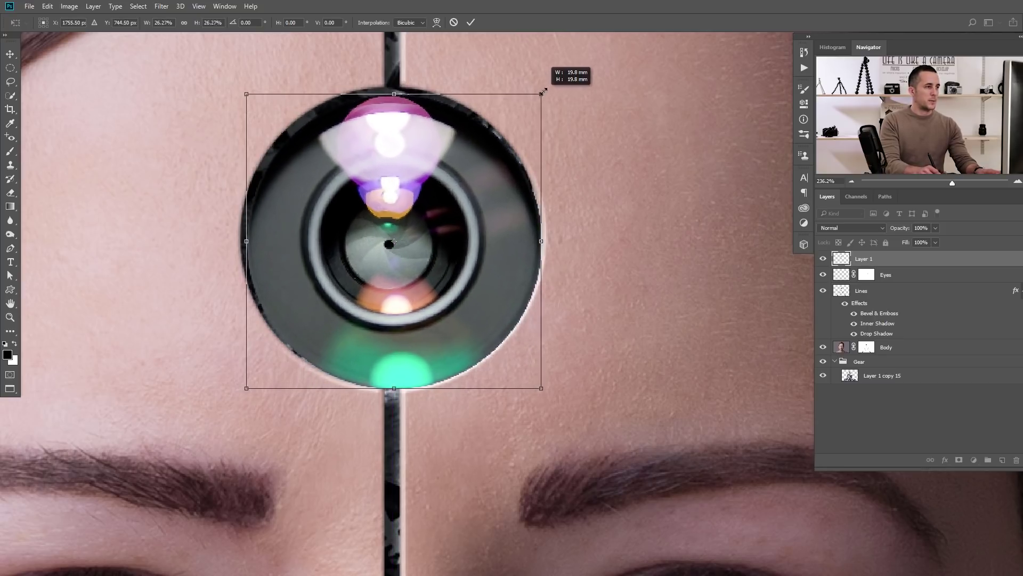
{"action": "key", "text": "Up"}
{"action": "key", "text": "Up"}
{"action": "key", "text": "Left"}
{"action": "key", "text": "Up"}
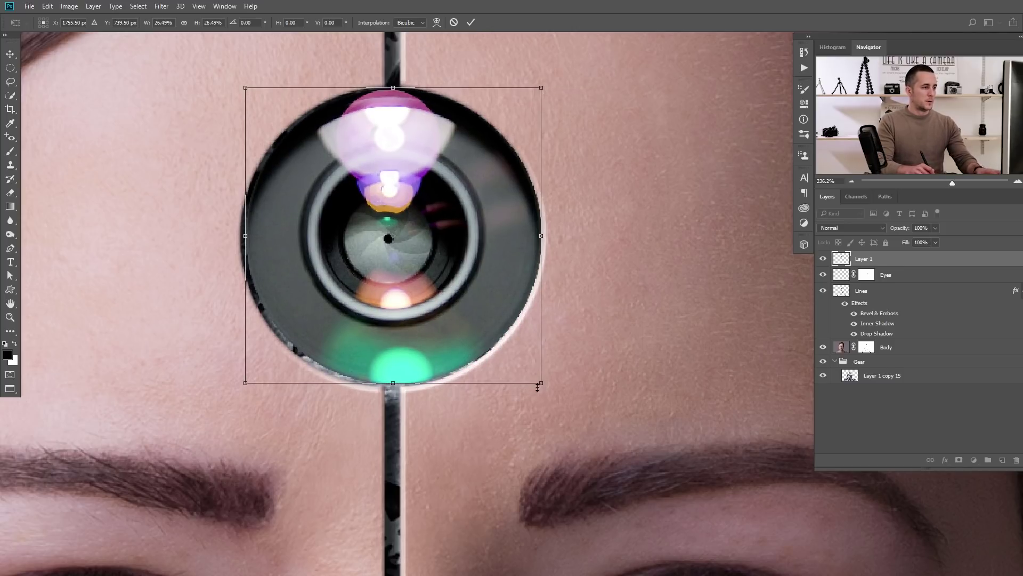
{"action": "left_click_drag", "start_coordinate": [245, 383], "coordinate": [242, 388]}
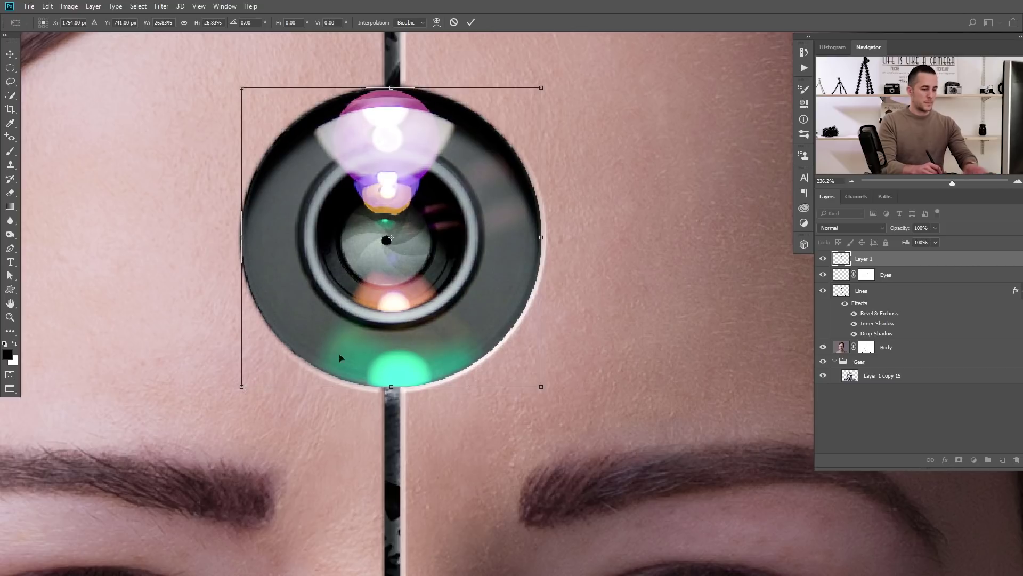
{"action": "key", "text": "Return"}
{"action": "key", "text": "b"}
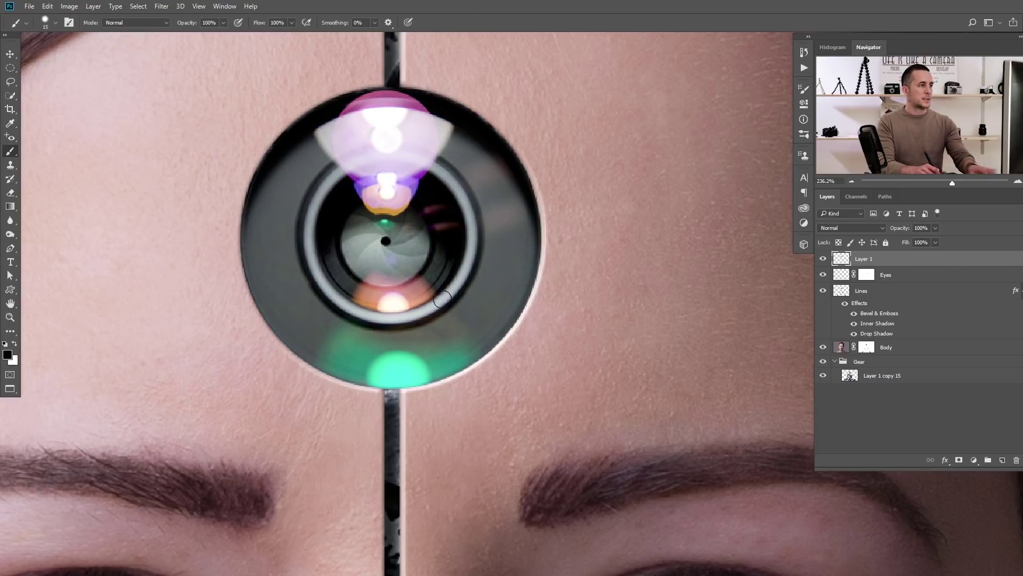
- Rotate the forehead lens slightly counterclockwise so its reflection tilts like those of the eye lenses
{"action": "key", "text": "ctrl+t"}
{"action": "left_click_drag", "start_coordinate": [584, 170], "coordinate": [570, 137]}
{"action": "key", "text": "Return"}
{"action": "left_click_drag", "start_coordinate": [551, 239], "coordinate": [484, 275]}
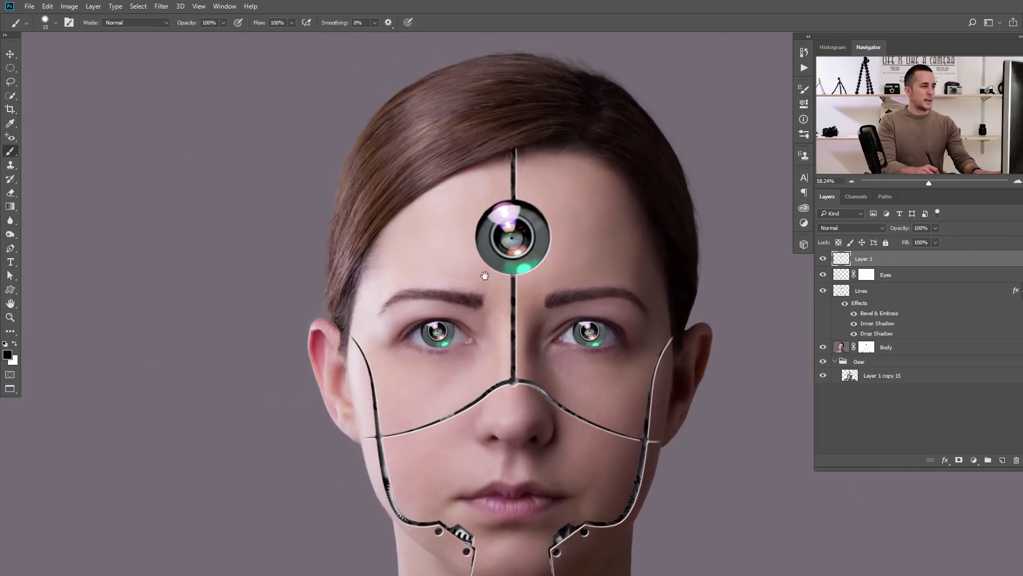
{"action": "scroll", "coordinate": [484, 275], "scroll_direction": "down", "scroll_amount": 4}
{"action": "scroll", "coordinate": [517, 288], "scroll_direction": "up", "scroll_amount": 1}
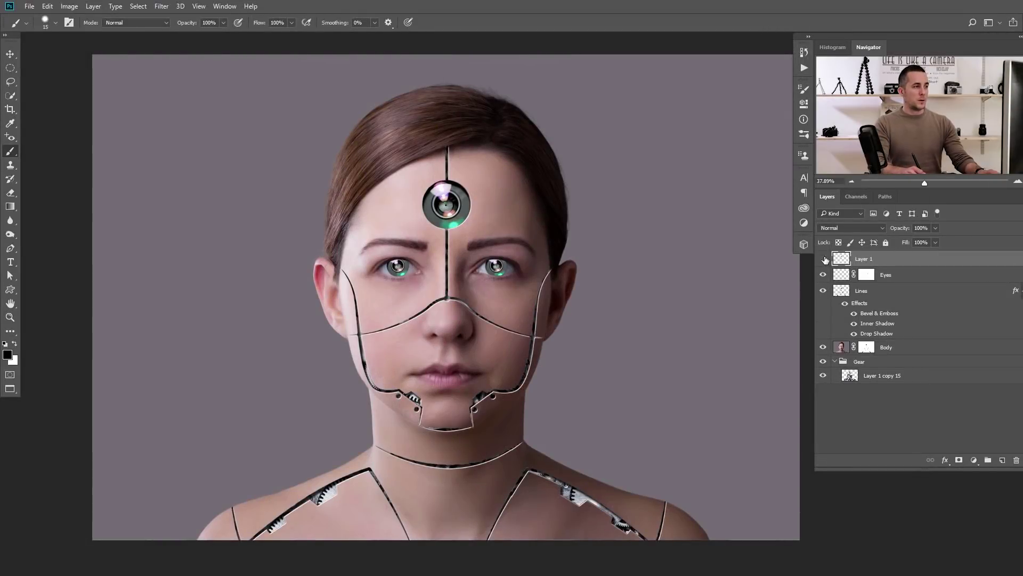
- Compare the face with the forehead lens hidden and shown, and rename its layer 3. Eye
{"action": "left_click", "coordinate": [823, 259]}
{"action": "left_click", "coordinate": [824, 259]}
{"action": "double_click", "coordinate": [864, 259]}
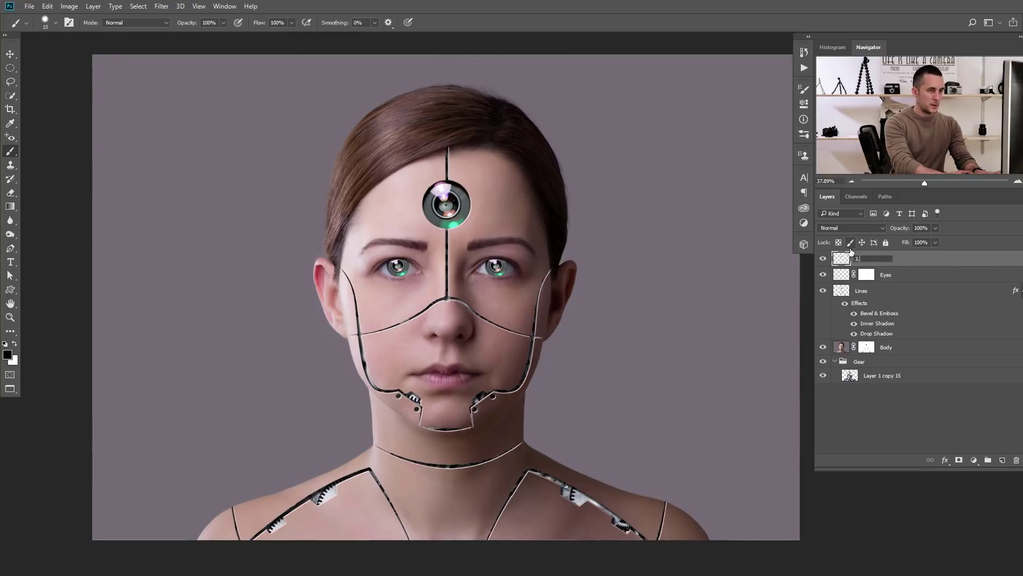
{"action": "type", "text": "3. Eye"}
{"action": "key", "text": "Return"}
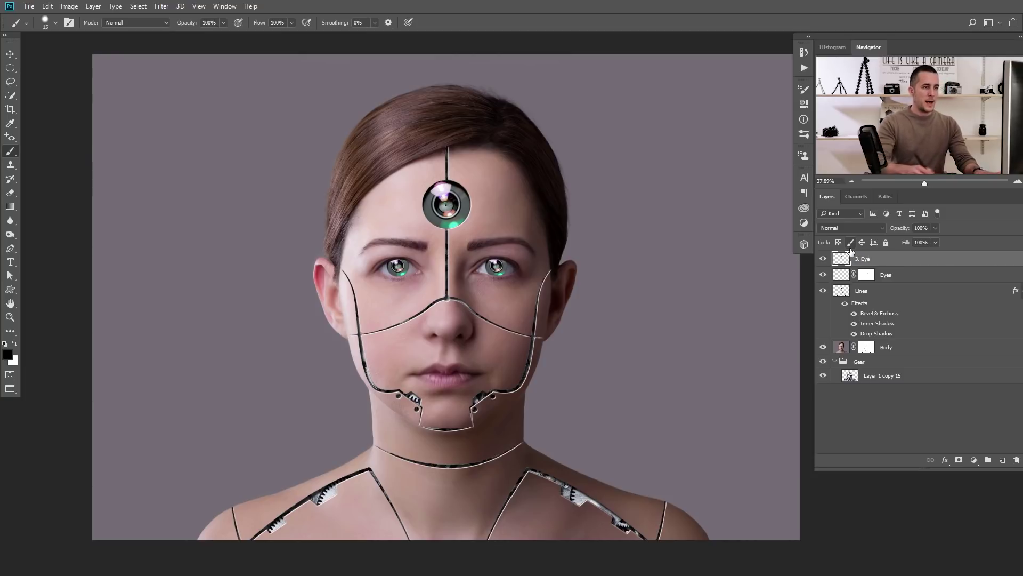
- Group the 3. Eye and Eyes layers and name the group Eyes
{"action": "left_click", "coordinate": [845, 275], "text": "shift"}
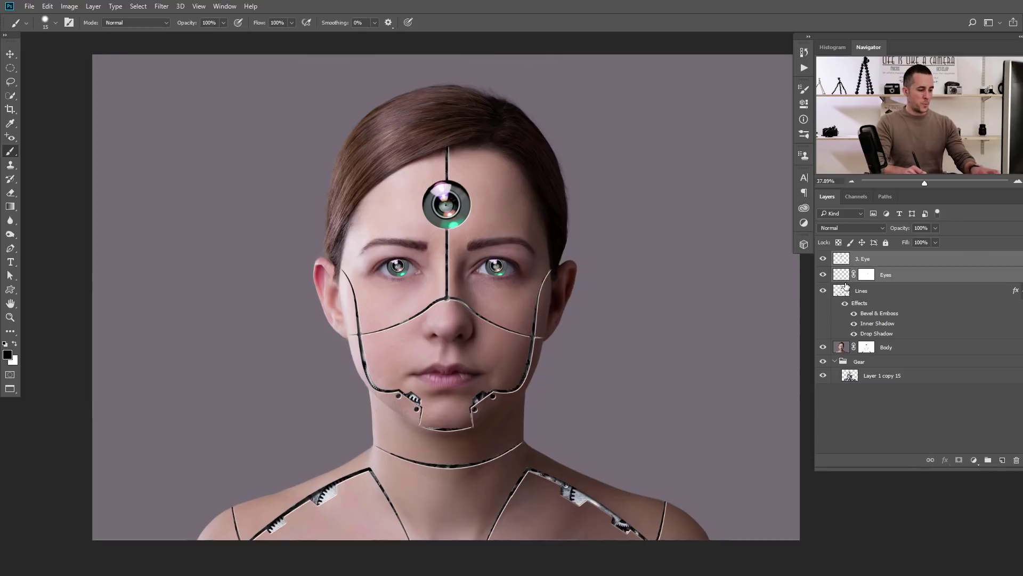
{"action": "key", "text": "ctrl+g"}
{"action": "double_click", "coordinate": [863, 257]}
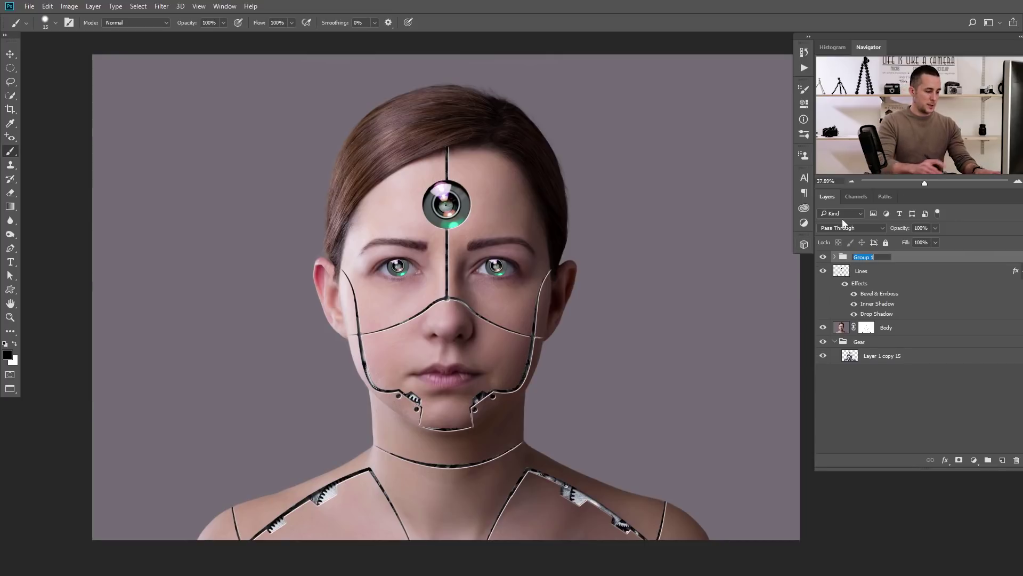
{"action": "type", "text": "Eyes"}
{"action": "key", "text": "Return"}
- Add a Hue/Saturation adjustment layer clipped to the Eyes group and enable Colorize
{"action": "left_click", "coordinate": [974, 460]}
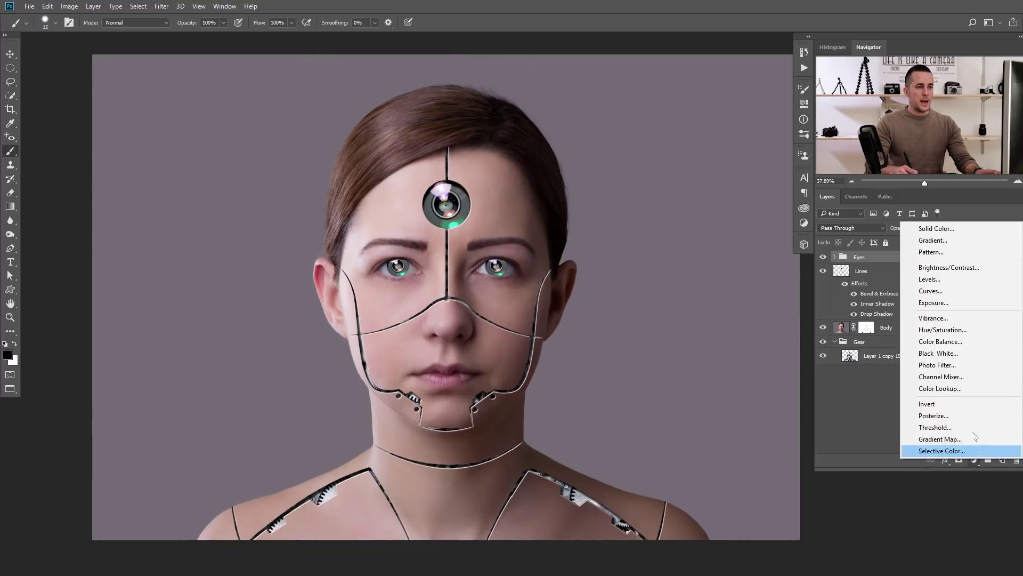
{"action": "left_click", "coordinate": [942, 329]}
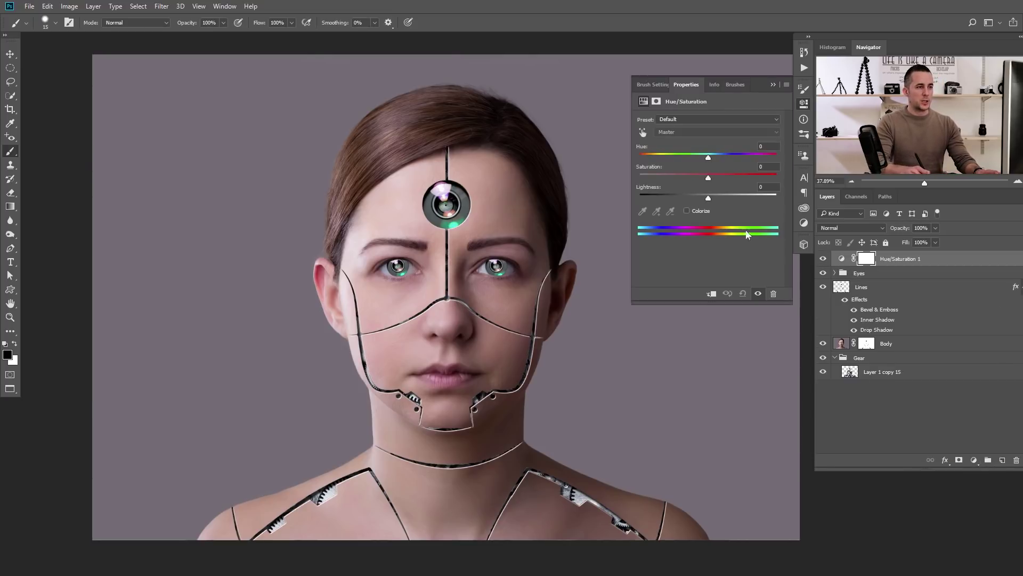
{"action": "left_click", "coordinate": [712, 294]}
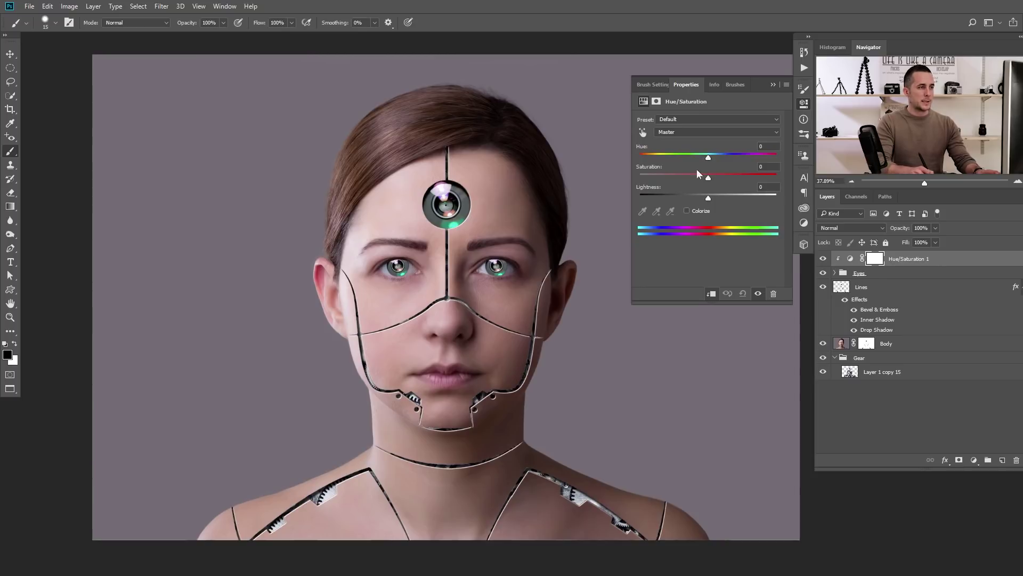
{"action": "left_click", "coordinate": [688, 210]}
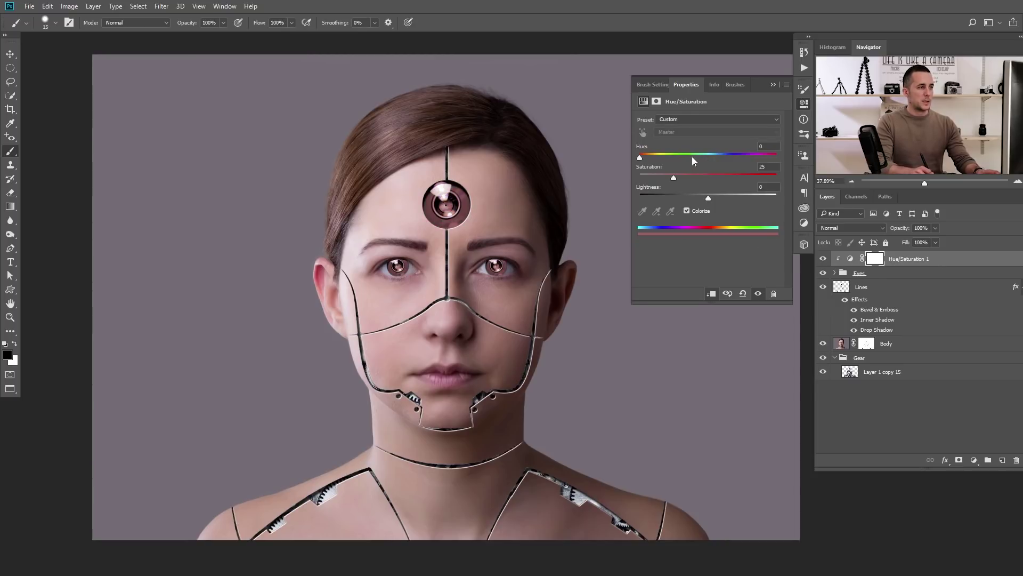
- Colour all three lenses blue by setting the adjustment's hue to 202 and saturation to 51, and close its settings
{"action": "left_click_drag", "start_coordinate": [692, 157], "coordinate": [718, 158]}
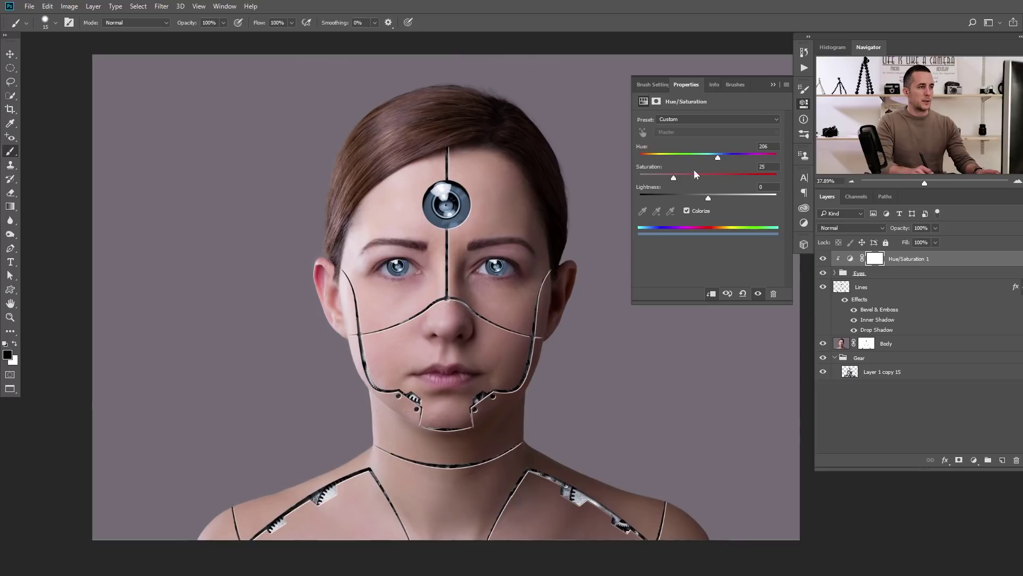
{"action": "left_click_drag", "start_coordinate": [717, 160], "coordinate": [792, 161]}
{"action": "left_click_drag", "start_coordinate": [703, 178], "coordinate": [718, 162]}
{"action": "left_click_drag", "start_coordinate": [718, 159], "coordinate": [709, 180]}
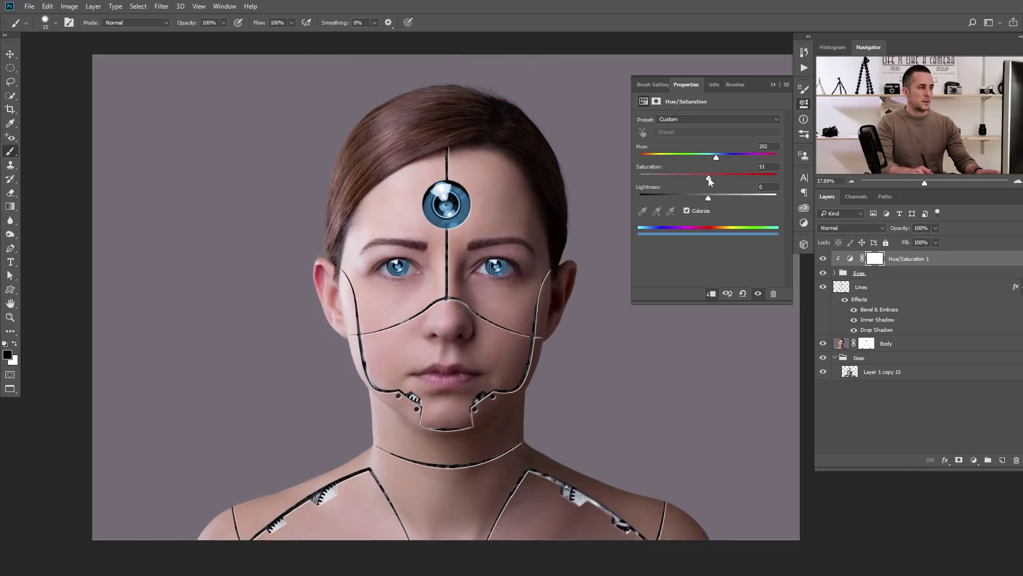
{"action": "left_click", "coordinate": [774, 84]}
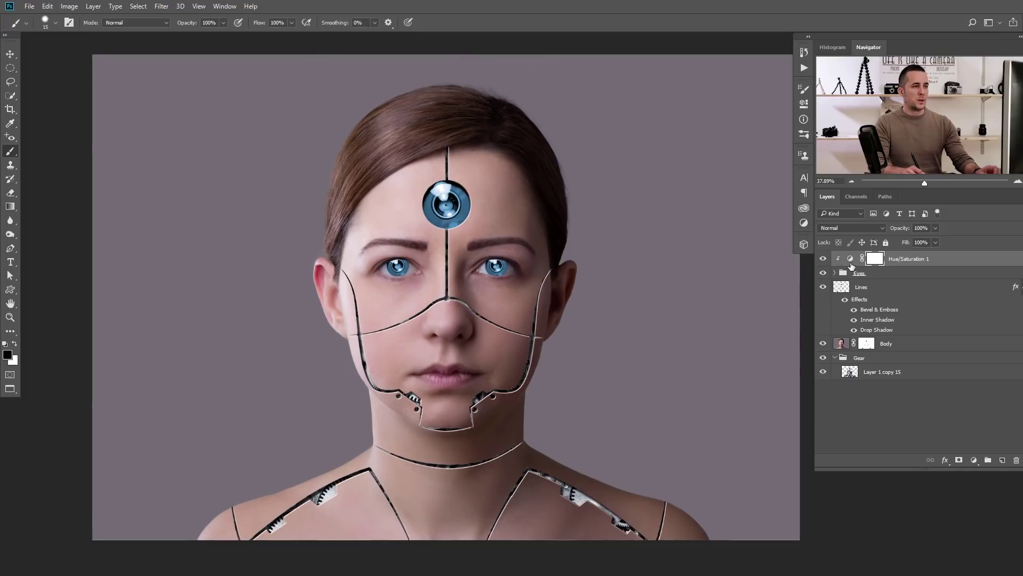
{"action": "left_click", "coordinate": [851, 259]}
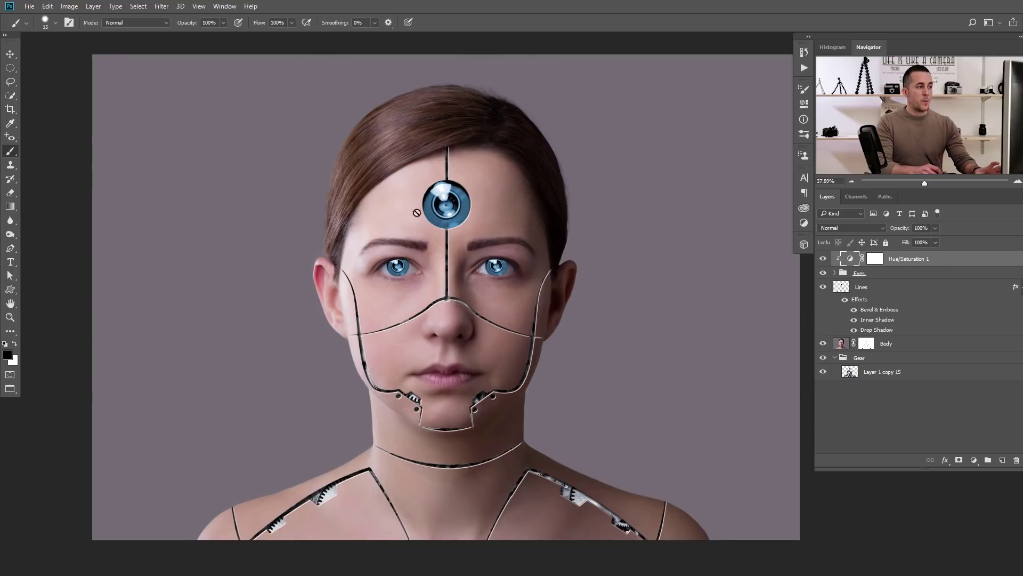
{"action": "left_click", "coordinate": [408, 341]}
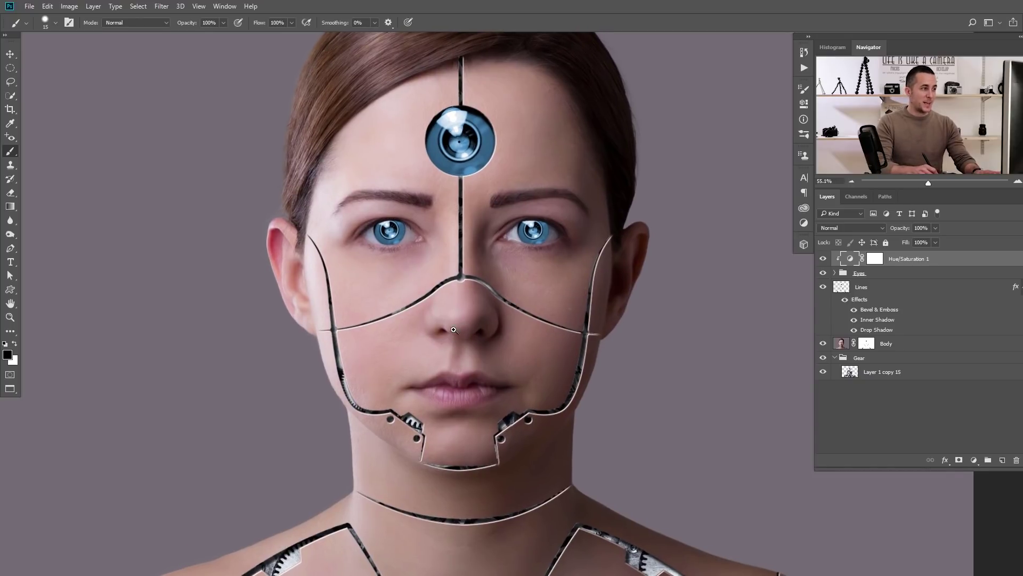
{"action": "key", "text": "ctrl+0"}
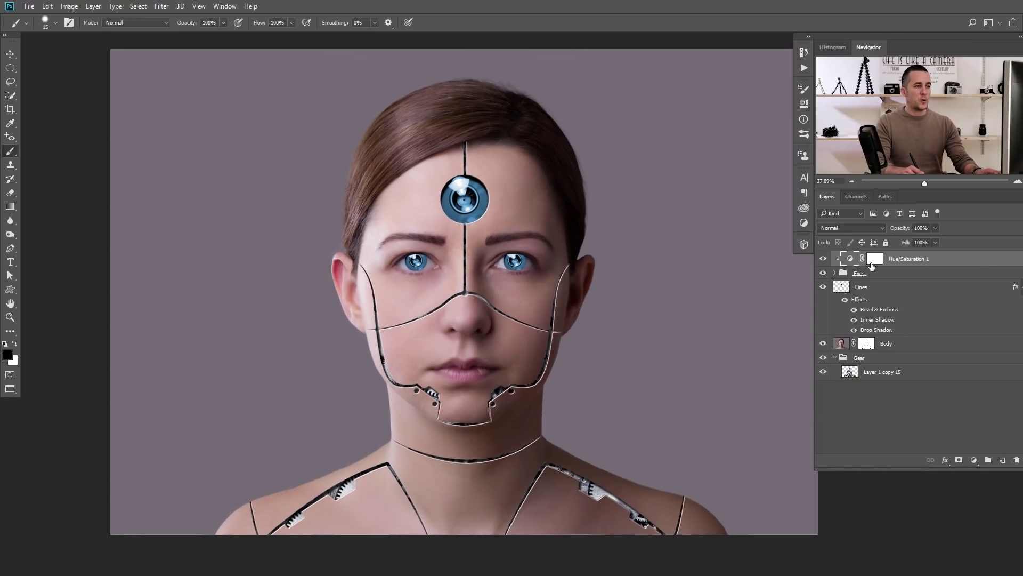
- Stamp all visible layers into a new top layer and soften it with the Camera Raw Filter at Clarity -33
{"action": "key", "text": "ctrl+shift+alt+e"}
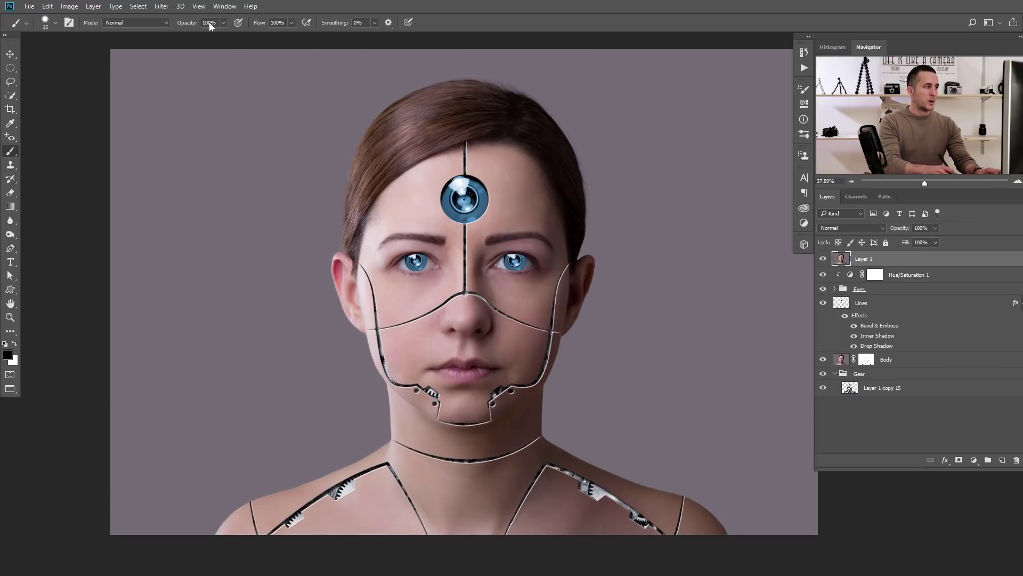
{"action": "left_click", "coordinate": [161, 6]}
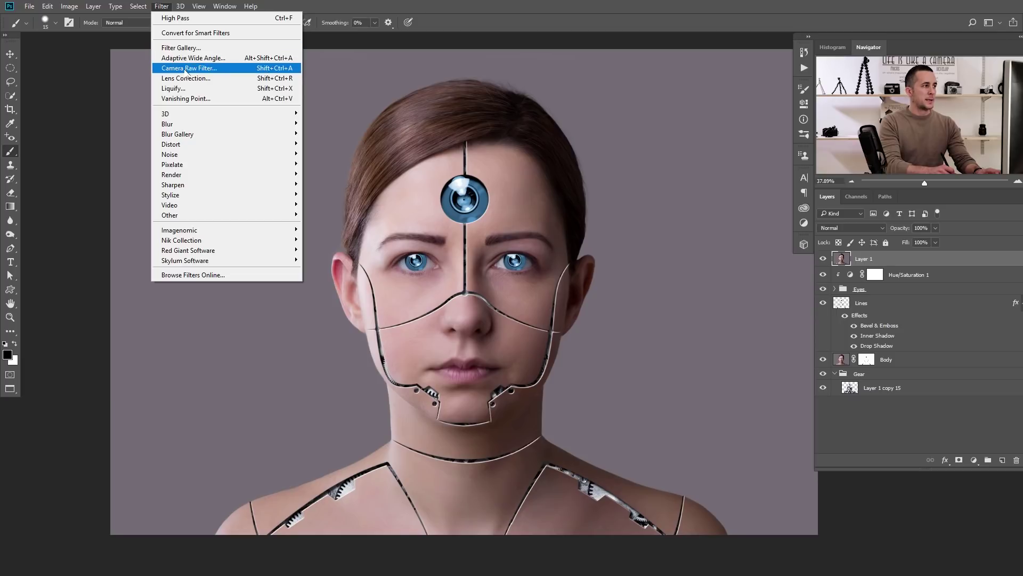
{"action": "left_click", "coordinate": [213, 68]}
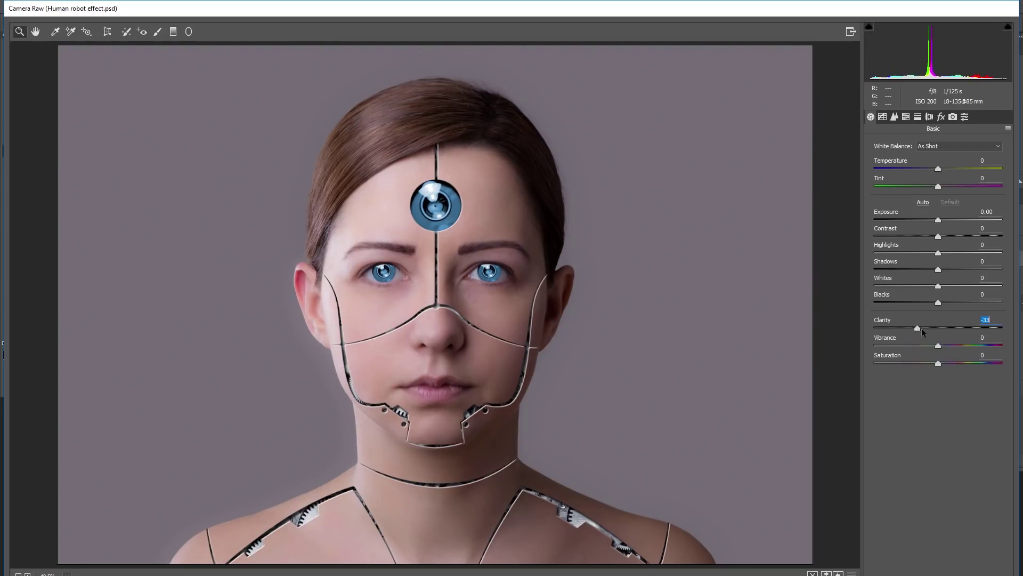
{"action": "key", "text": "Return"}
- Add a black mask to Layer 1 and paint white over the face with a 500 px brush to reveal the softening
{"action": "left_click_drag", "start_coordinate": [439, 302], "coordinate": [469, 314]}
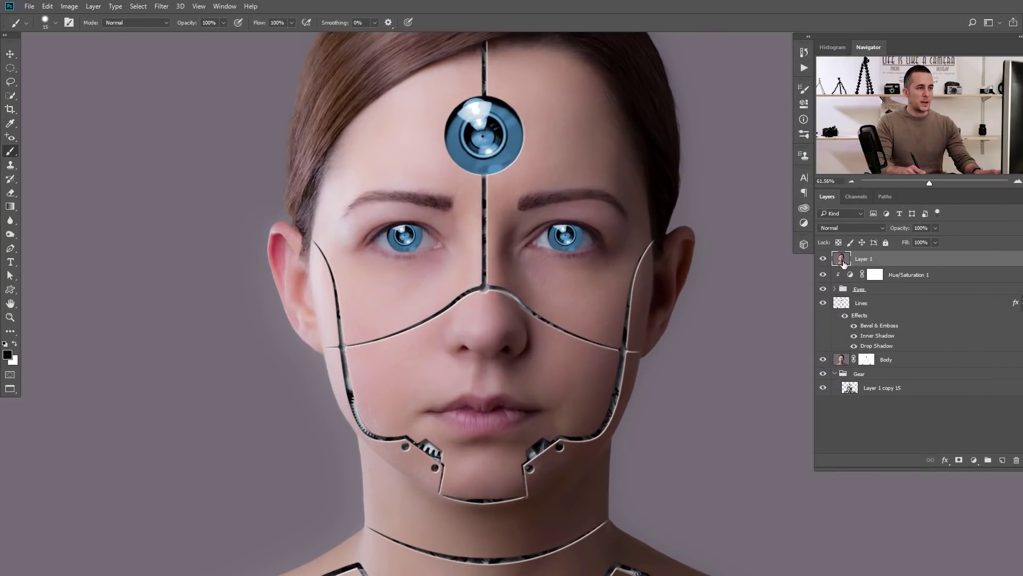
{"action": "left_click", "coordinate": [959, 460], "text": "alt"}
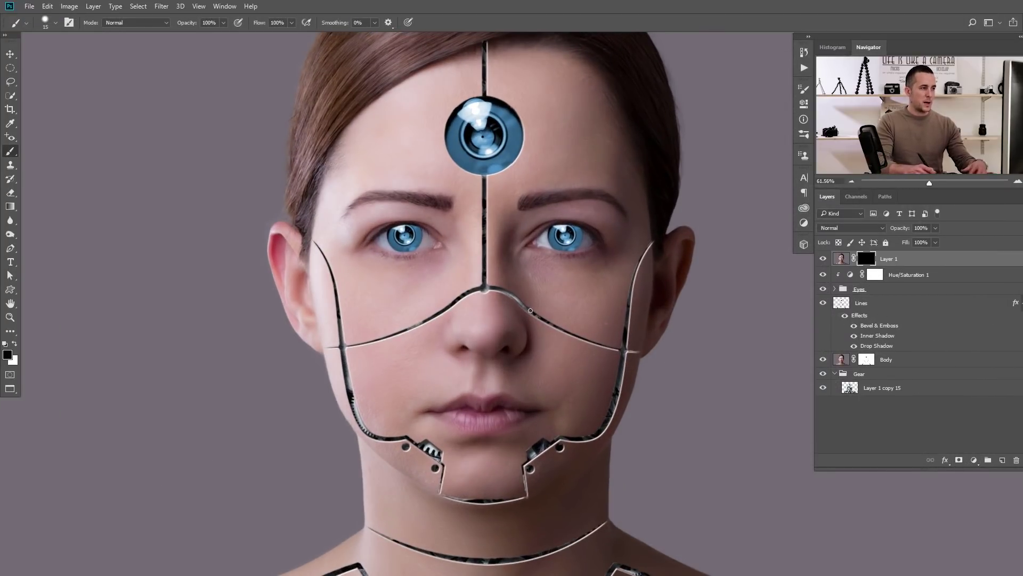
{"action": "key", "text": "bracketright"}
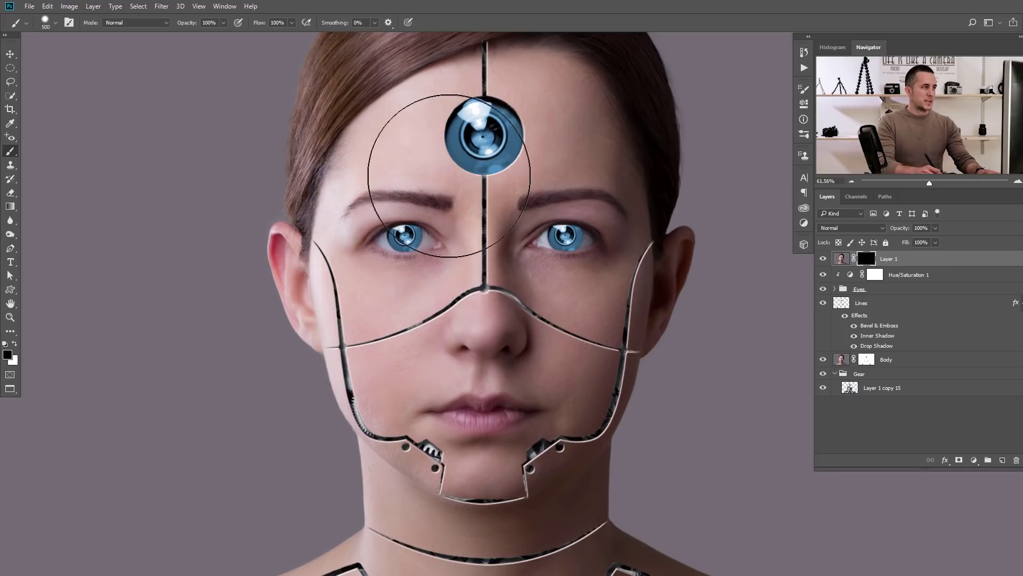
{"action": "right_click", "coordinate": [510, 221]}
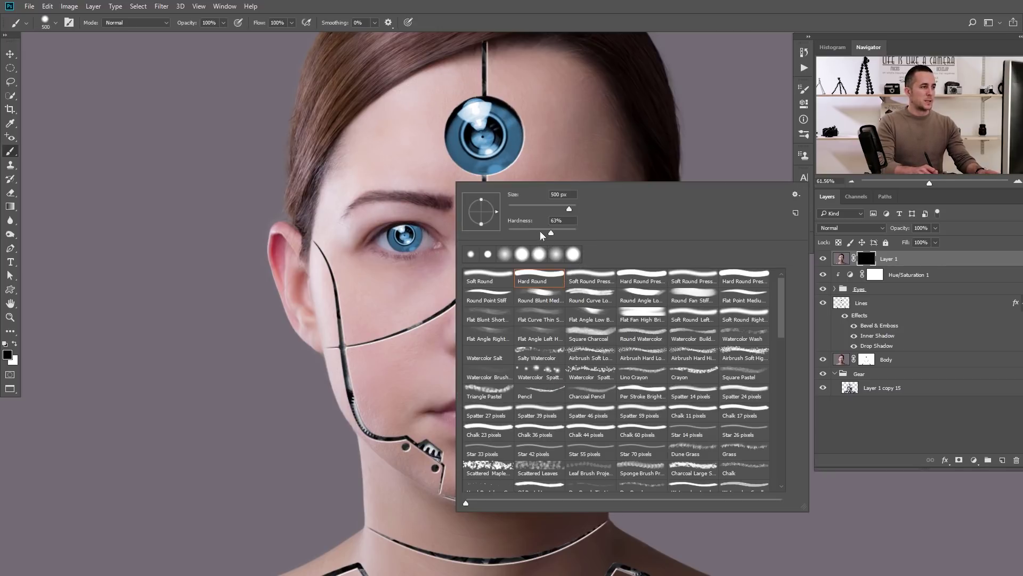
{"action": "left_click", "coordinate": [407, 160]}
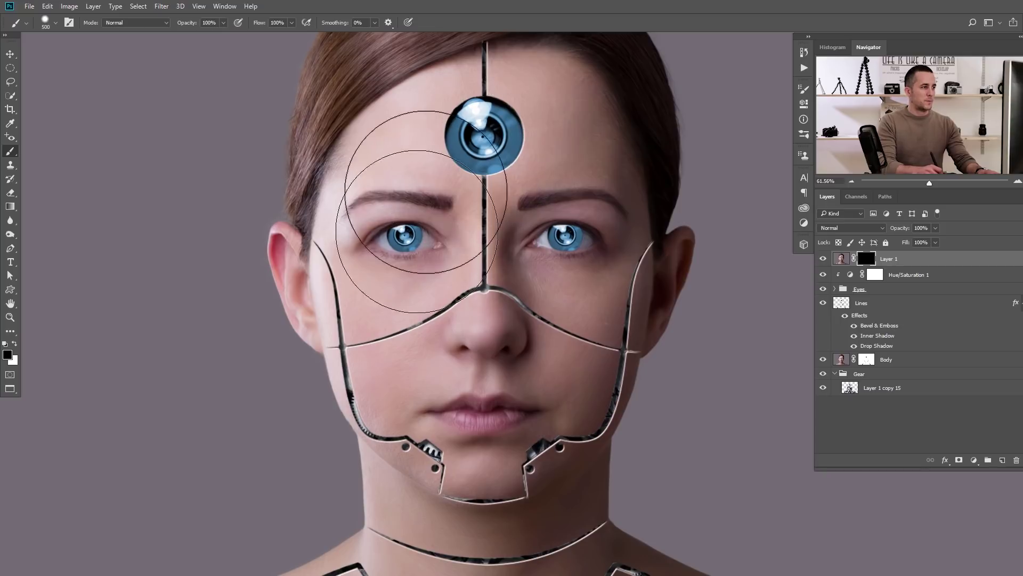
{"action": "key", "text": "x"}
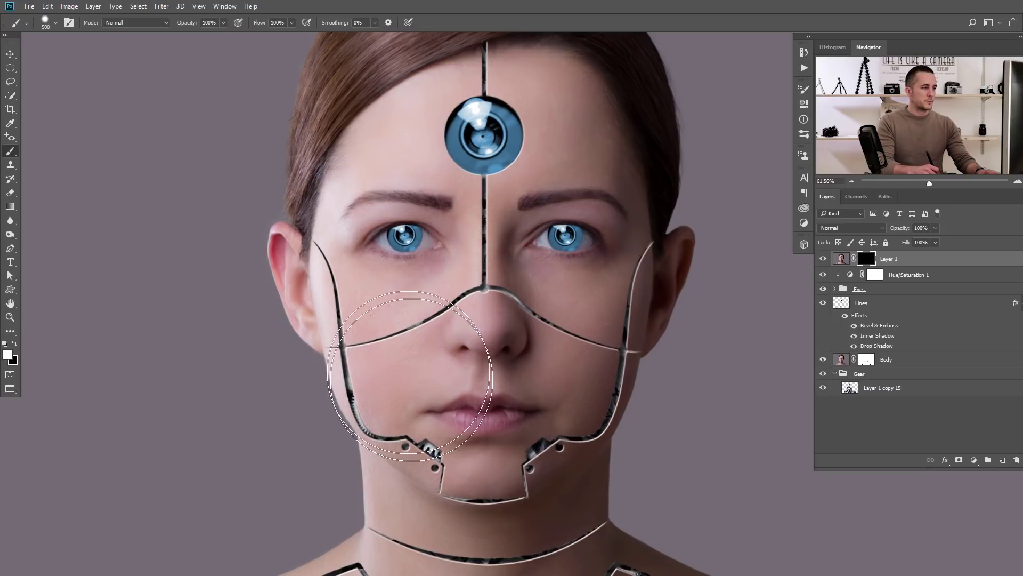
{"action": "left_click", "coordinate": [387, 273]}
- Paint white on the Layer 1 mask over the area between the eyebrows, the neck, the shoulders and the chest
{"action": "key", "text": "bracketleft"}
{"action": "key", "text": "bracketleft"}
{"action": "key", "text": "bracketleft"}
{"action": "key", "text": "bracketleft"}
{"action": "key", "text": "bracketleft"}
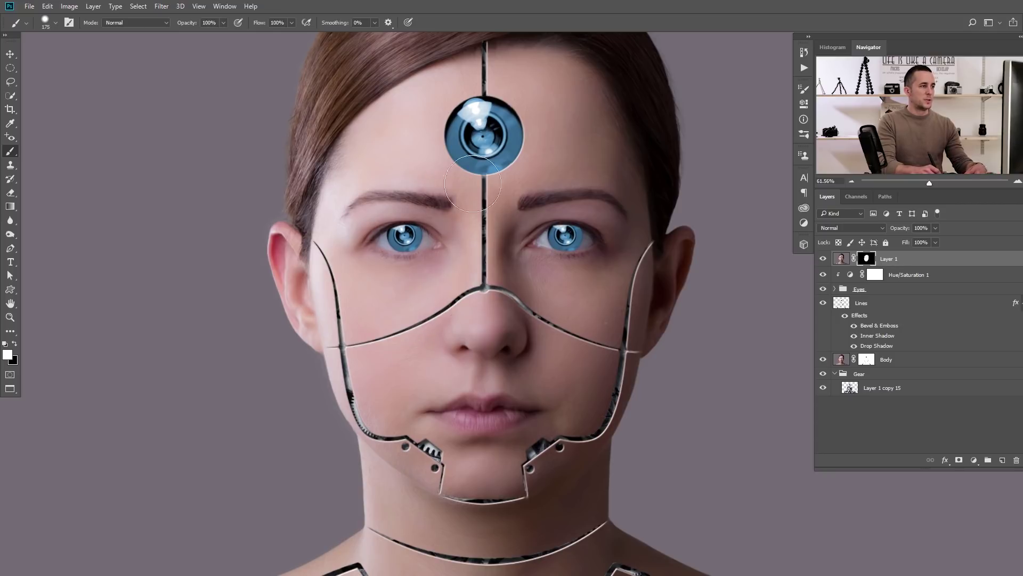
{"action": "scroll", "coordinate": [498, 462], "scroll_direction": "down", "scroll_amount": 5}
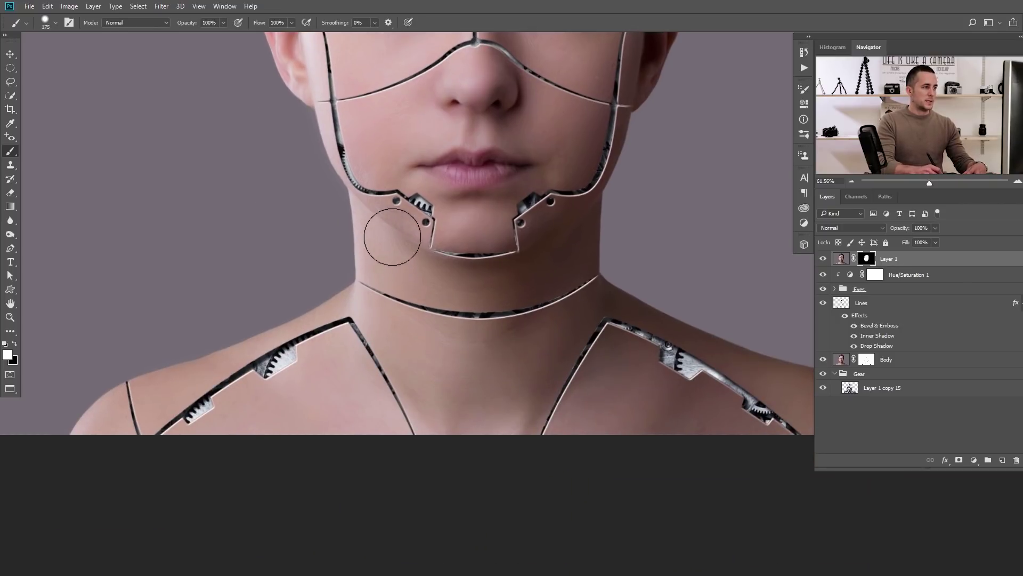
{"action": "mouse_move", "coordinate": [454, 256]}
{"action": "left_mouse_down"}
{"action": "mouse_move", "coordinate": [492, 356]}
{"action": "mouse_move", "coordinate": [536, 311]}
{"action": "mouse_move", "coordinate": [562, 221]}
{"action": "mouse_move", "coordinate": [554, 339]}
{"action": "mouse_move", "coordinate": [585, 390]}
{"action": "mouse_move", "coordinate": [607, 395]}
{"action": "mouse_move", "coordinate": [448, 388]}
{"action": "mouse_move", "coordinate": [540, 374]}
{"action": "left_mouse_up"}
{"action": "mouse_move", "coordinate": [374, 343]}
{"action": "left_mouse_down"}
{"action": "mouse_move", "coordinate": [332, 338]}
{"action": "mouse_move", "coordinate": [119, 442]}
{"action": "left_mouse_up"}
{"action": "left_click_drag", "start_coordinate": [522, 402], "coordinate": [408, 416]}
{"action": "key", "text": "bracketright"}
{"action": "key", "text": "bracketright"}
{"action": "key", "text": "bracketright"}
{"action": "mouse_move", "coordinate": [535, 373]}
{"action": "left_mouse_down"}
{"action": "mouse_move", "coordinate": [312, 313]}
{"action": "mouse_move", "coordinate": [532, 459]}
{"action": "left_mouse_up"}
{"action": "mouse_move", "coordinate": [442, 334]}
{"action": "left_mouse_down"}
{"action": "mouse_move", "coordinate": [460, 326]}
{"action": "mouse_move", "coordinate": [445, 454]}
{"action": "left_mouse_up"}
- Paint black on the Layer 1 mask over the lips with a small brush of 50 to 30 px to restore their detail
{"action": "key", "text": "bracketleft"}
{"action": "key", "text": "bracketleft"}
{"action": "key", "text": "bracketleft"}
{"action": "key", "text": "bracketleft"}
{"action": "key", "text": "bracketleft"}
{"action": "key", "text": "bracketleft"}
{"action": "key", "text": "bracketleft"}
{"action": "key", "text": "bracketleft"}
{"action": "key", "text": "x"}
{"action": "key", "text": "bracketleft"}
{"action": "key", "text": "bracketleft"}
{"action": "key", "text": "bracketleft"}
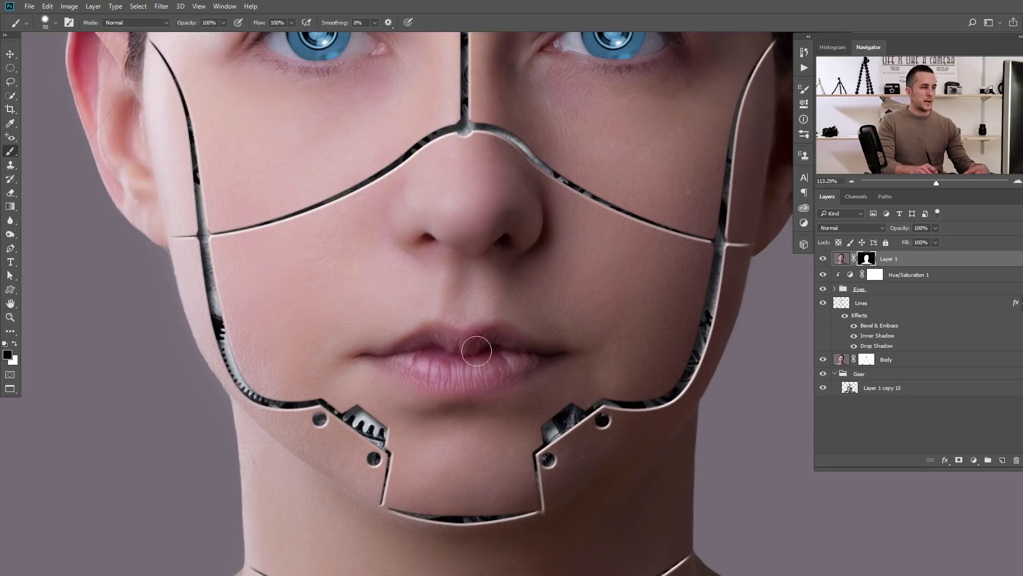
{"action": "key", "text": "bracketleft"}
{"action": "key", "text": "bracketleft"}
{"action": "key", "text": "bracketleft"}
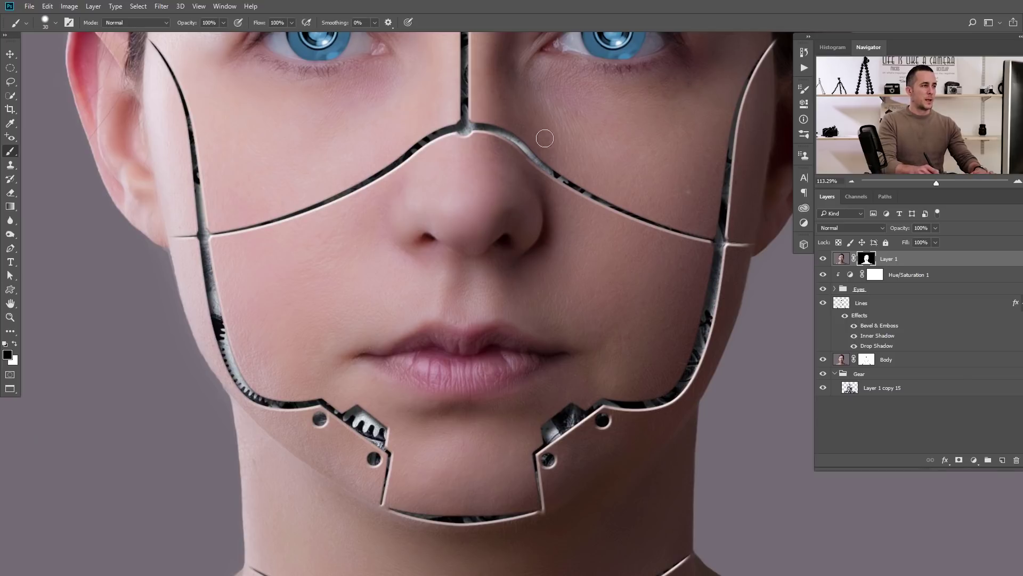
- Restore the nostrils with a 35 px black brush and the areas around the eyes with a 50 px one on the mask
{"action": "left_click_drag", "start_coordinate": [541, 137], "coordinate": [486, 324]}
{"action": "key", "text": "bracketleft"}
{"action": "key", "text": "bracketright"}
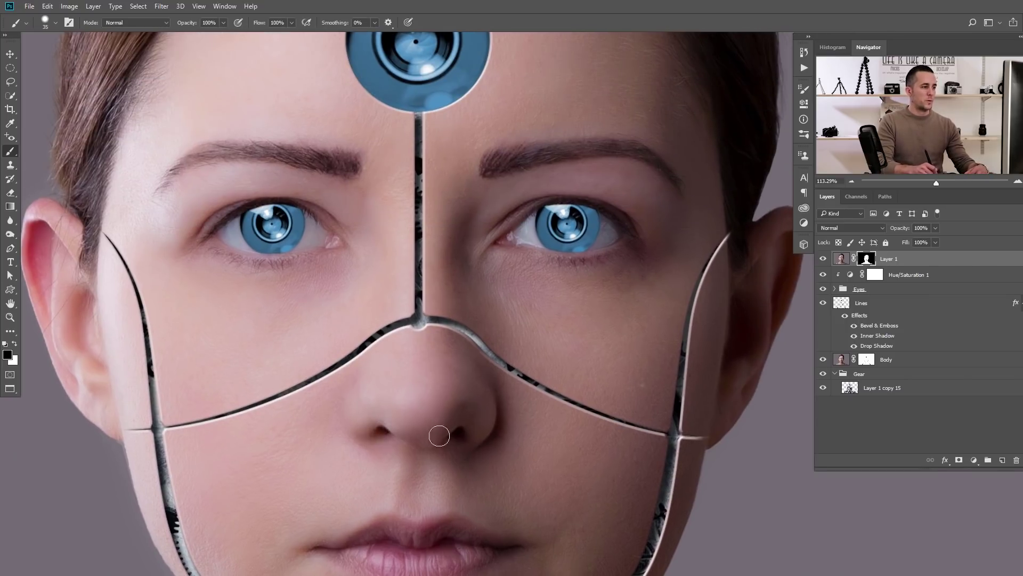
{"action": "key", "text": "bracketright"}
{"action": "key", "text": "bracketright"}
{"action": "key", "text": "bracketright"}
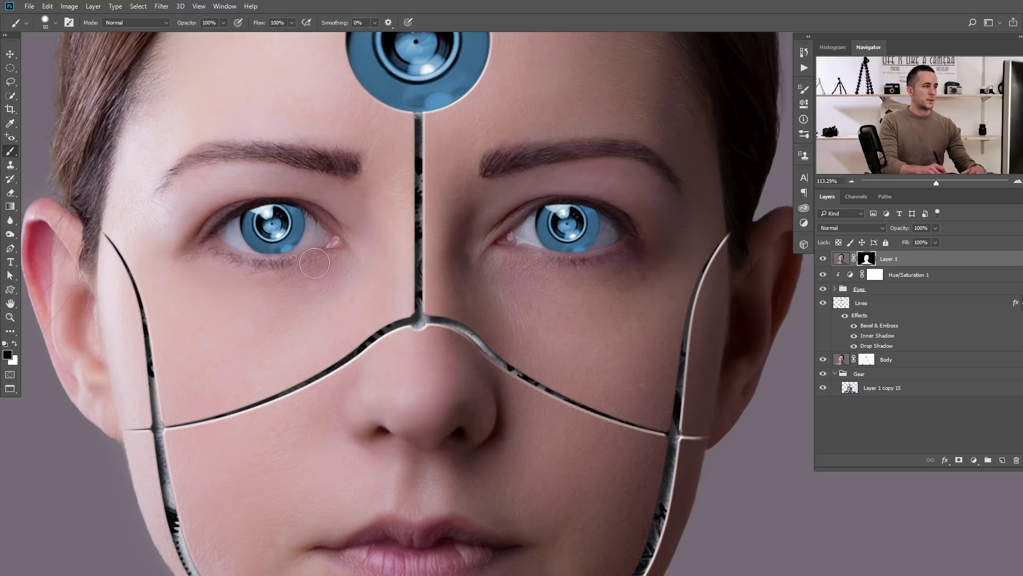
- Mask the softening off the eyebrows with a 35 px brush and off the face edge below the ear with a 60 px brush
{"action": "key", "text": "bracketright"}
{"action": "key", "text": "bracketleft"}
{"action": "key", "text": "bracketleft"}
{"action": "key", "text": "bracketleft"}
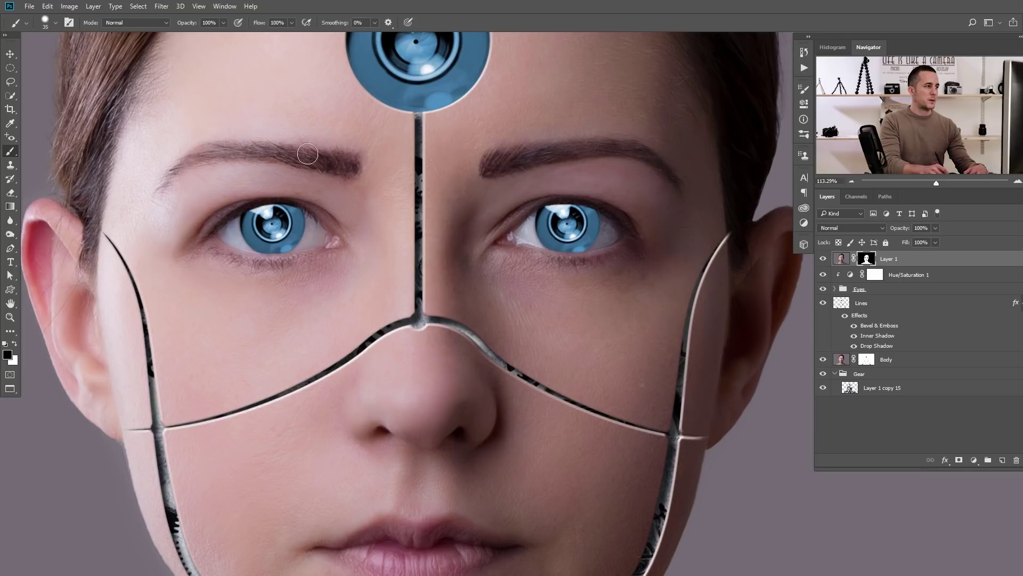
{"action": "key", "text": "bracketright"}
{"action": "key", "text": "bracketright"}
{"action": "key", "text": "bracketright"}
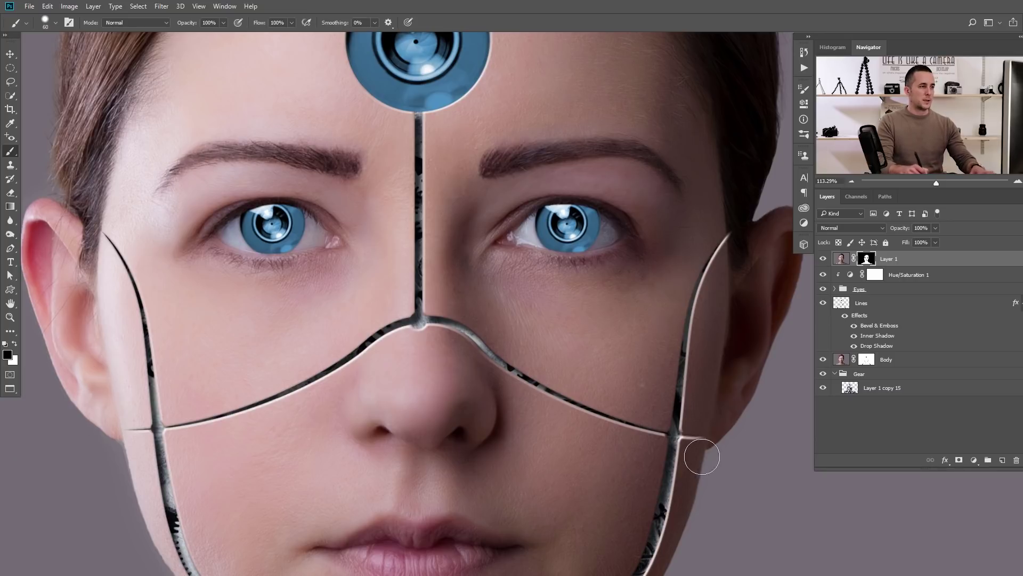
- Compare the whole portrait with the softened Layer 1 hidden and shown
{"action": "left_click_drag", "start_coordinate": [618, 386], "coordinate": [584, 404]}
{"action": "key", "text": "ctrl+0"}
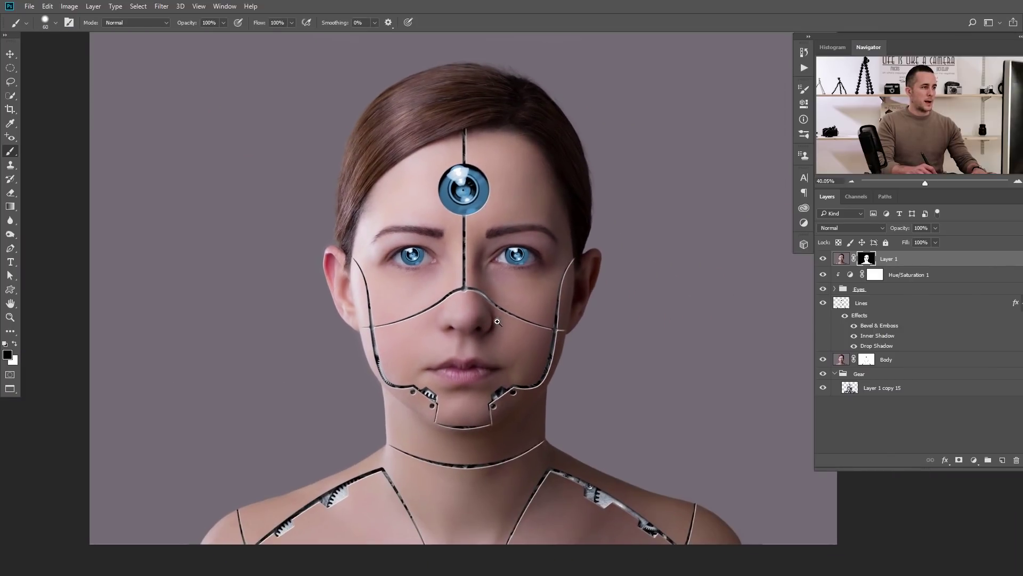
{"action": "left_click", "coordinate": [824, 259]}
{"action": "left_click", "coordinate": [824, 259]}
{"action": "left_click", "coordinate": [824, 259]}
{"action": "left_click", "coordinate": [824, 259]}
- Paint black on the Layer 1 mask over the hair around the parting with a 175 px brush
{"action": "key", "text": "bracketright"}
{"action": "key", "text": "bracketright"}
{"action": "key", "text": "bracketright"}
{"action": "key", "text": "bracketright"}
{"action": "key", "text": "bracketright"}
{"action": "key", "text": "bracketright"}
{"action": "key", "text": "bracketright"}
{"action": "key", "text": "bracketright"}
{"action": "key", "text": "bracketleft"}
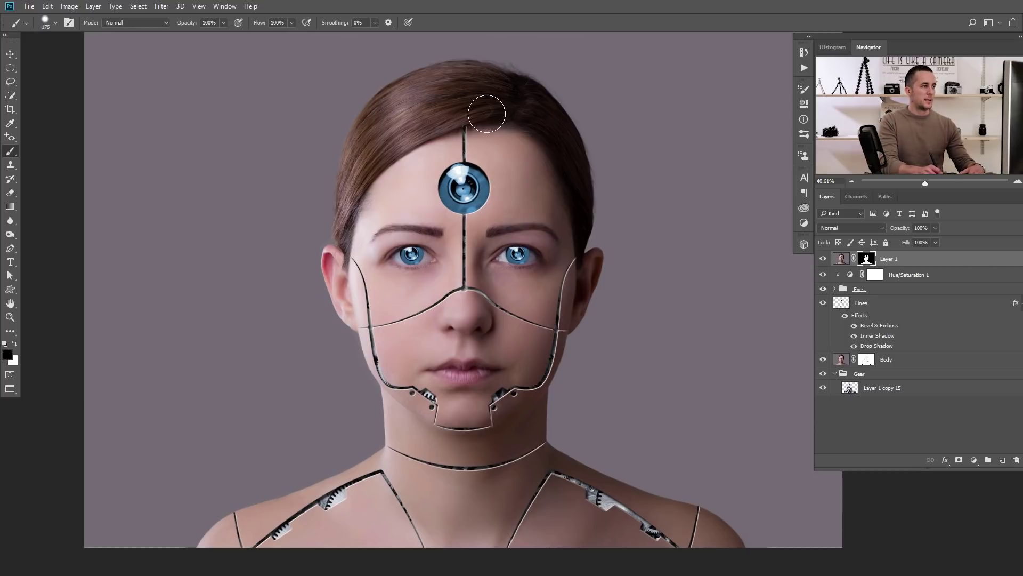
- Lower the brush opacity to 30% and partly restore detail along the face edge and around the shoulder gears on the mask
{"action": "key", "text": "3"}
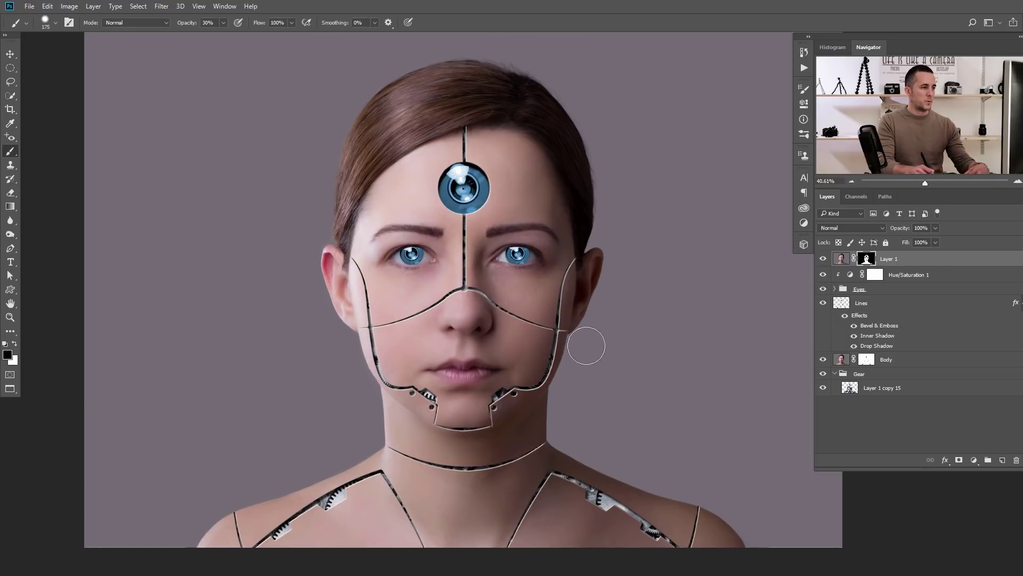
{"action": "key", "text": "bracketleft"}
{"action": "key", "text": "bracketleft"}
{"action": "key", "text": "bracketleft"}
{"action": "key", "text": "bracketleft"}
{"action": "key", "text": "bracketleft"}
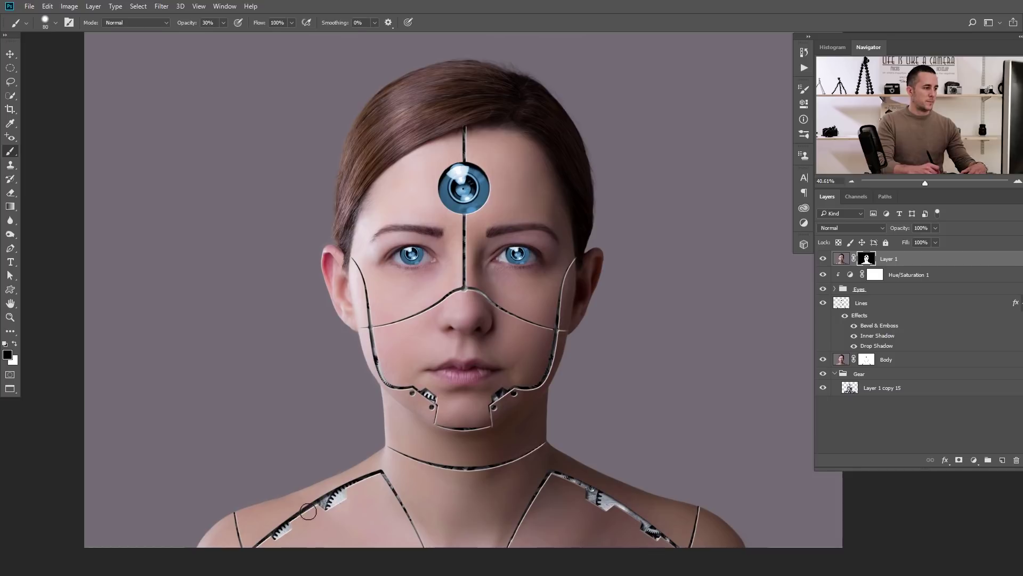
{"action": "key", "text": "bracketright"}
{"action": "key", "text": "bracketright"}
{"action": "key", "text": "bracketright"}
- Add a Curves adjustment layer brightening the midtones from input 107 to output 143, and invert its mask to black
{"action": "scroll", "coordinate": [513, 297], "scroll_direction": "up", "scroll_amount": 1}
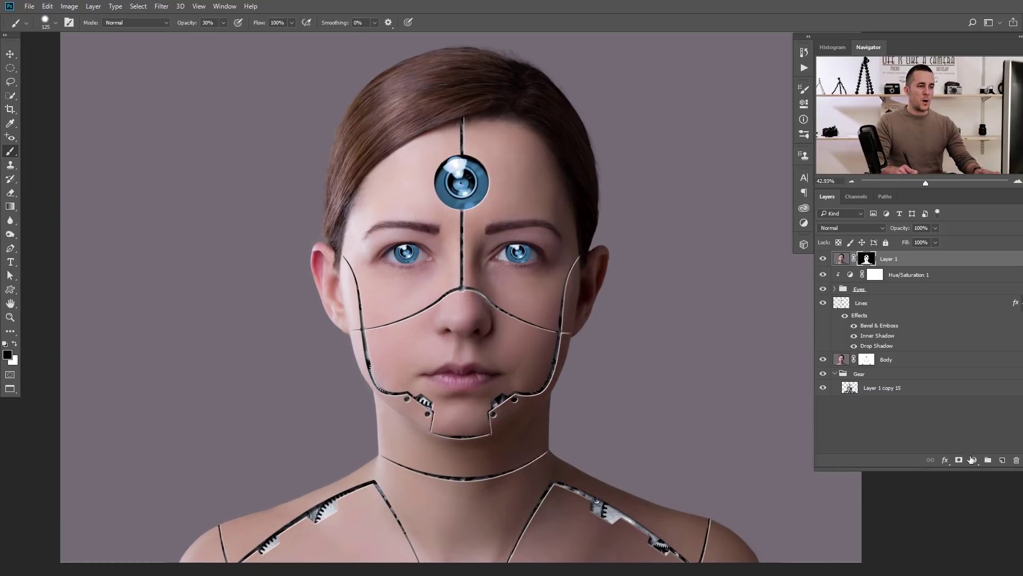
{"action": "left_click", "coordinate": [974, 459]}
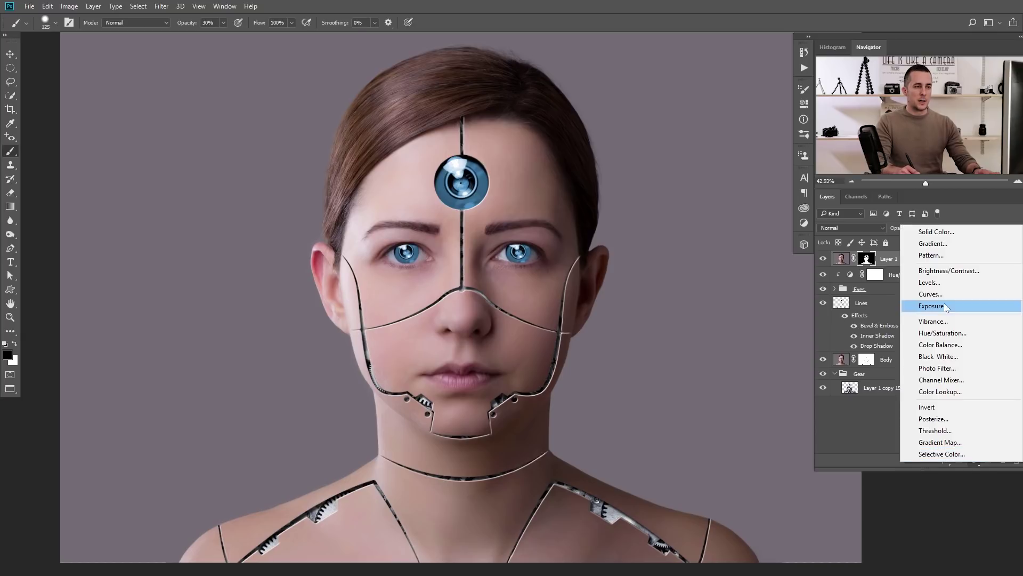
{"action": "left_click", "coordinate": [906, 301]}
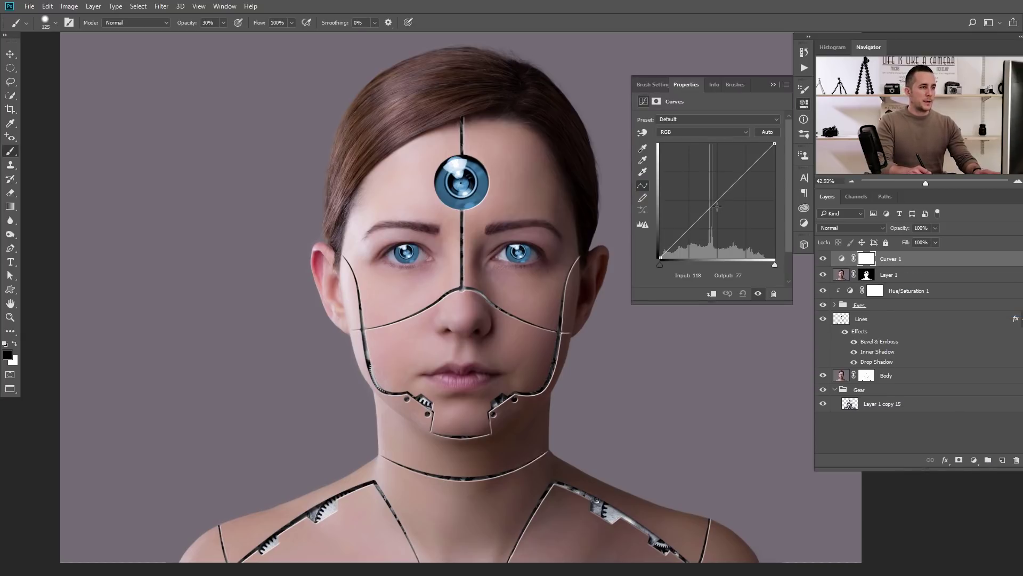
{"action": "left_click_drag", "start_coordinate": [716, 199], "coordinate": [709, 193]}
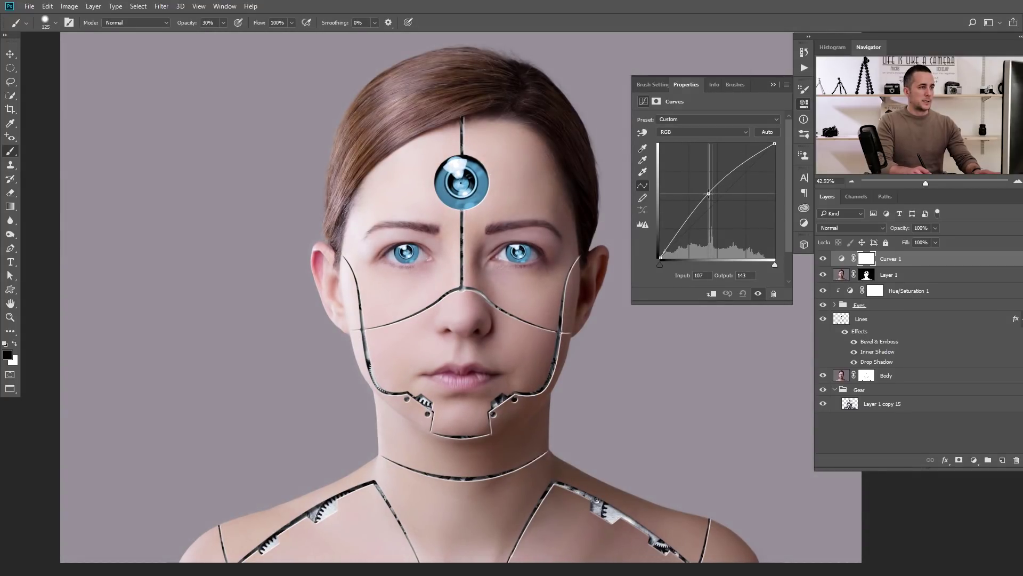
{"action": "left_click", "coordinate": [773, 84]}
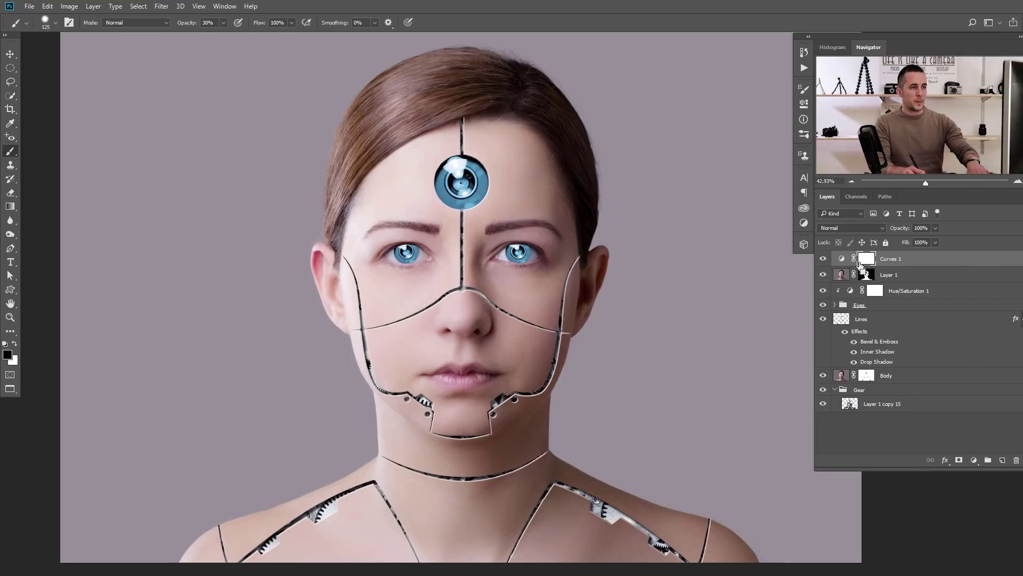
{"action": "key", "text": "ctrl+i"}
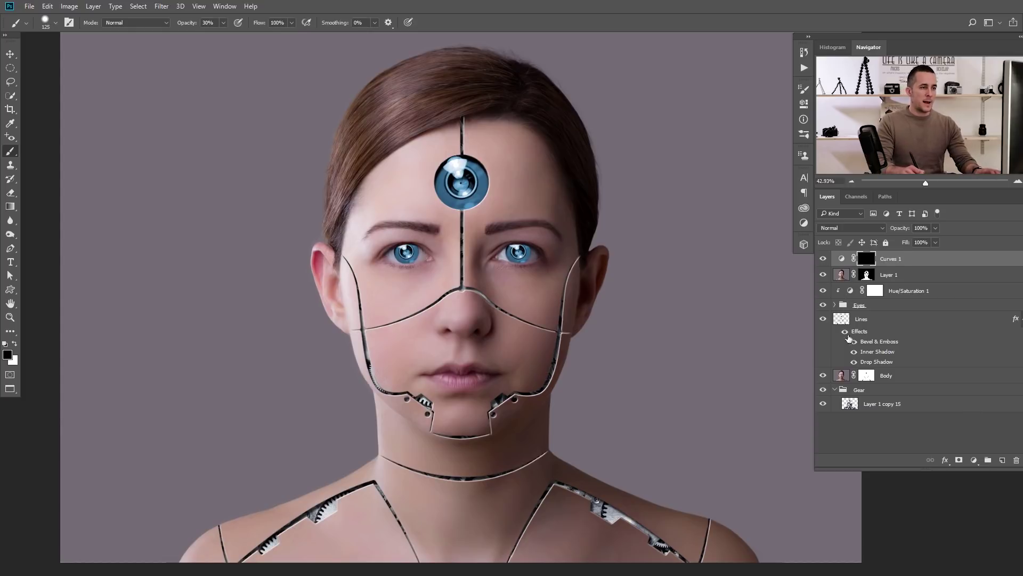
- Select the woman's face, ears, neck and shoulders on Layer 1 with the Quick Selection tool
{"action": "left_click", "coordinate": [842, 278]}
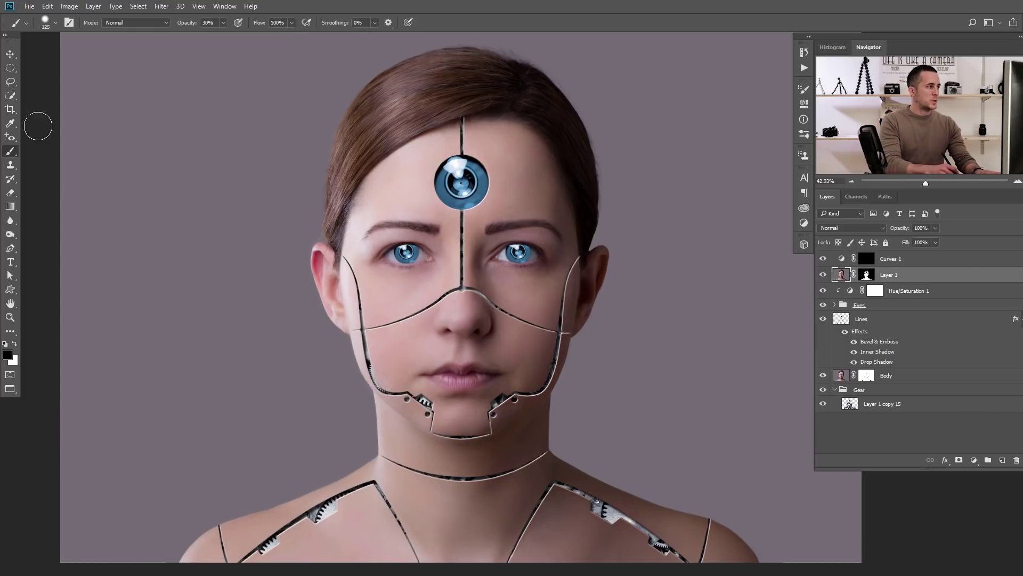
{"action": "left_click", "coordinate": [13, 95]}
{"action": "mouse_move", "coordinate": [403, 166]}
{"action": "left_mouse_down"}
{"action": "mouse_move", "coordinate": [385, 196]}
{"action": "mouse_move", "coordinate": [470, 140]}
{"action": "mouse_move", "coordinate": [502, 151]}
{"action": "mouse_move", "coordinate": [524, 177]}
{"action": "mouse_move", "coordinate": [539, 228]}
{"action": "mouse_move", "coordinate": [517, 324]}
{"action": "mouse_move", "coordinate": [578, 268]}
{"action": "mouse_move", "coordinate": [531, 404]}
{"action": "mouse_move", "coordinate": [561, 349]}
{"action": "mouse_move", "coordinate": [541, 90]}
{"action": "mouse_move", "coordinate": [565, 270]}
{"action": "left_mouse_up"}
{"action": "mouse_move", "coordinate": [524, 416]}
{"action": "left_mouse_down"}
{"action": "mouse_move", "coordinate": [236, 547]}
{"action": "mouse_move", "coordinate": [283, 536]}
{"action": "left_mouse_up"}
{"action": "left_click_drag", "start_coordinate": [359, 352], "coordinate": [355, 327]}
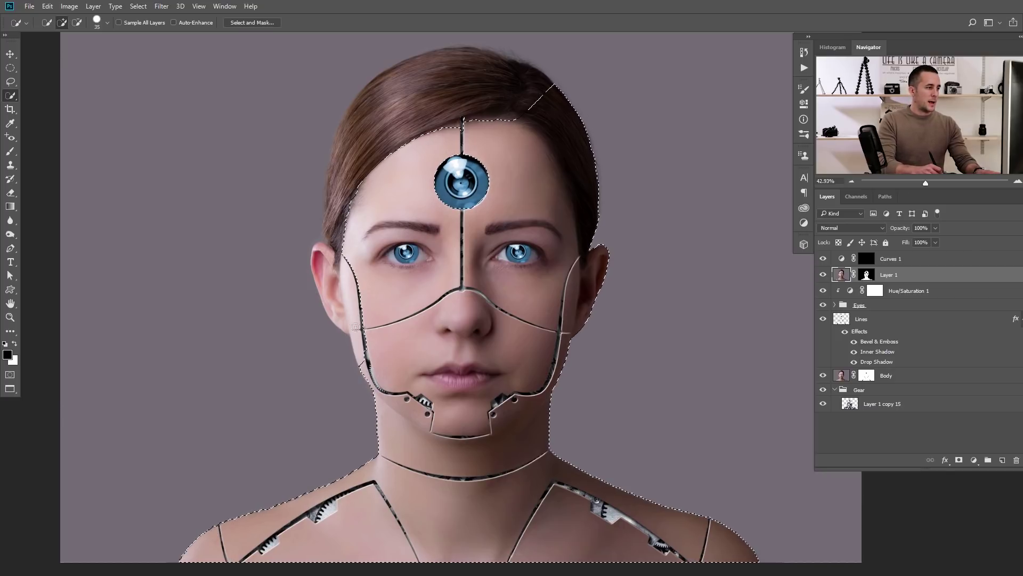
- Subtract the hair beside the forehead from the selection and refine its boundary at the ear and forehead
{"action": "scroll", "coordinate": [386, 231], "scroll_direction": "up", "scroll_amount": 4}
{"action": "left_click_drag", "start_coordinate": [391, 229], "coordinate": [272, 341]}
{"action": "left_click_drag", "start_coordinate": [490, 147], "coordinate": [545, 229]}
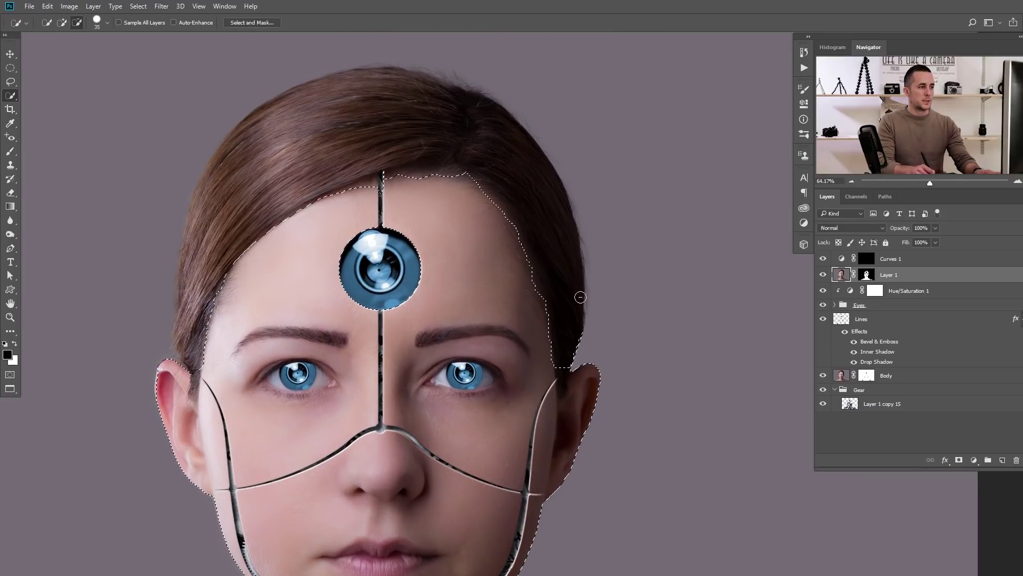
{"action": "left_click_drag", "start_coordinate": [566, 356], "coordinate": [566, 408]}
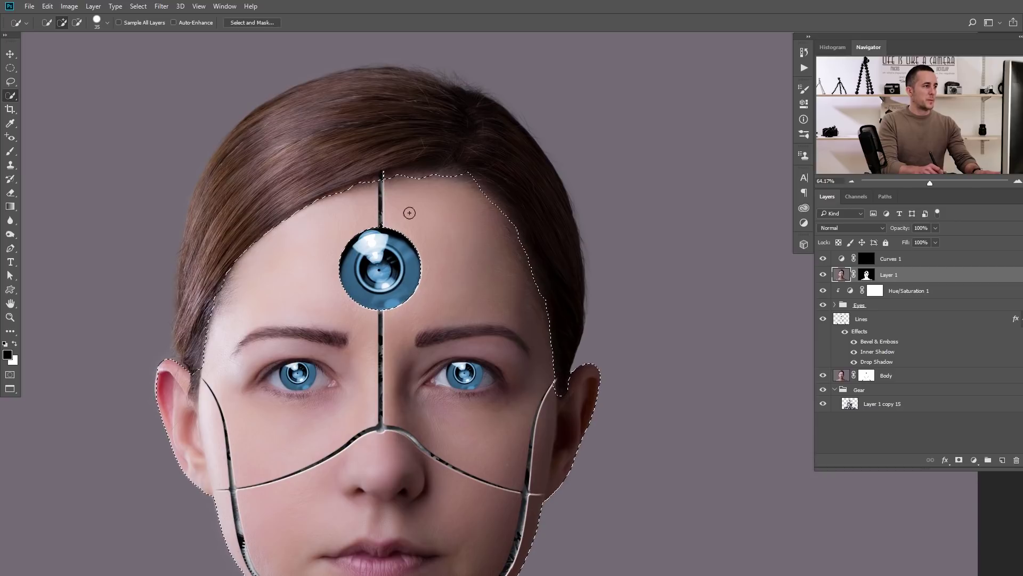
{"action": "left_click_drag", "start_coordinate": [416, 213], "coordinate": [397, 248]}
- Check the skin selection in Quick Mask mode, return to the normal selection and target the Curves 1 mask
{"action": "left_click_drag", "start_coordinate": [386, 349], "coordinate": [373, 279]}
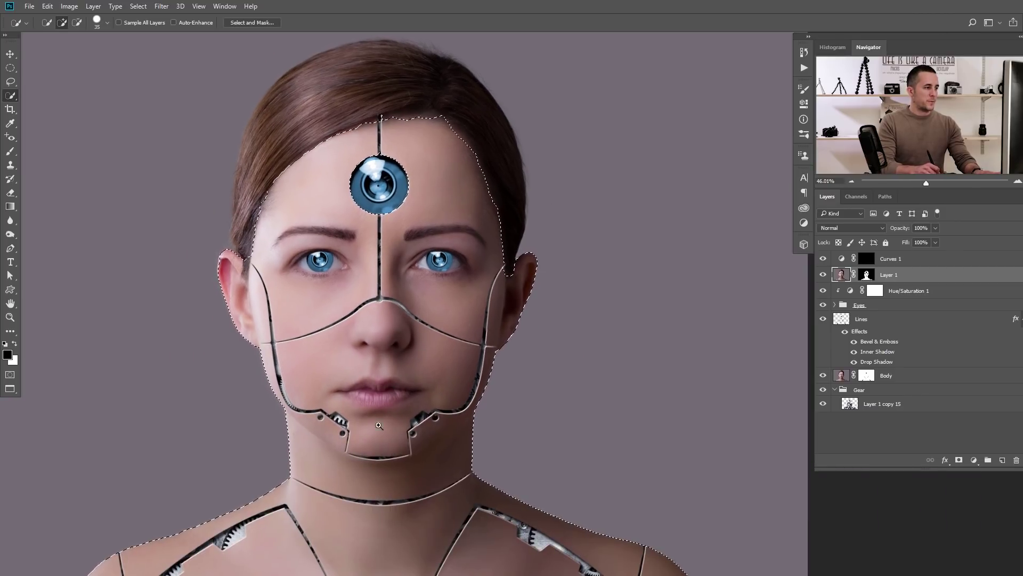
{"action": "key", "text": "q"}
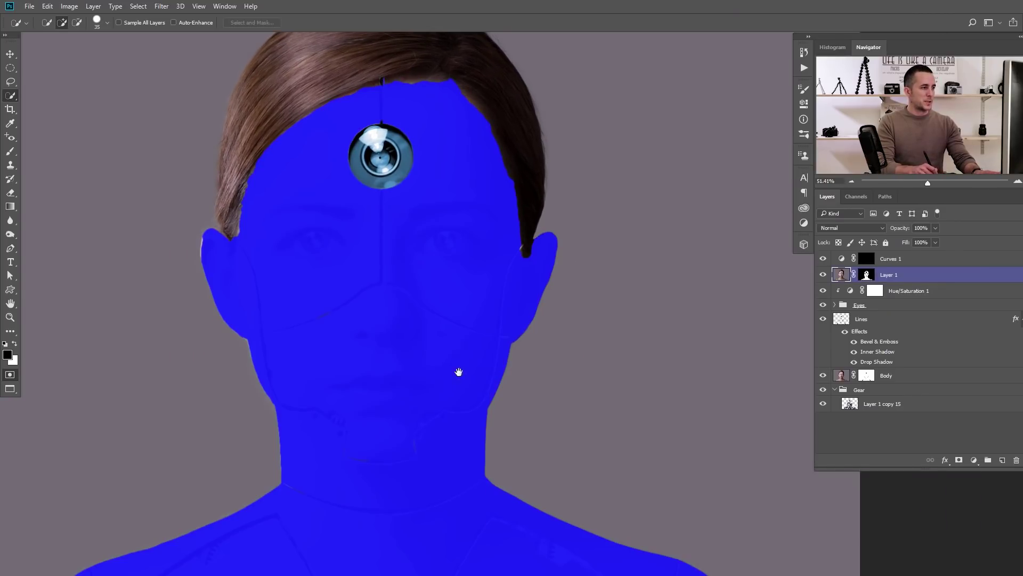
{"action": "scroll", "coordinate": [447, 370], "scroll_direction": "up", "scroll_amount": 1}
{"action": "key", "text": "q"}
{"action": "key", "text": "ctrl+0"}
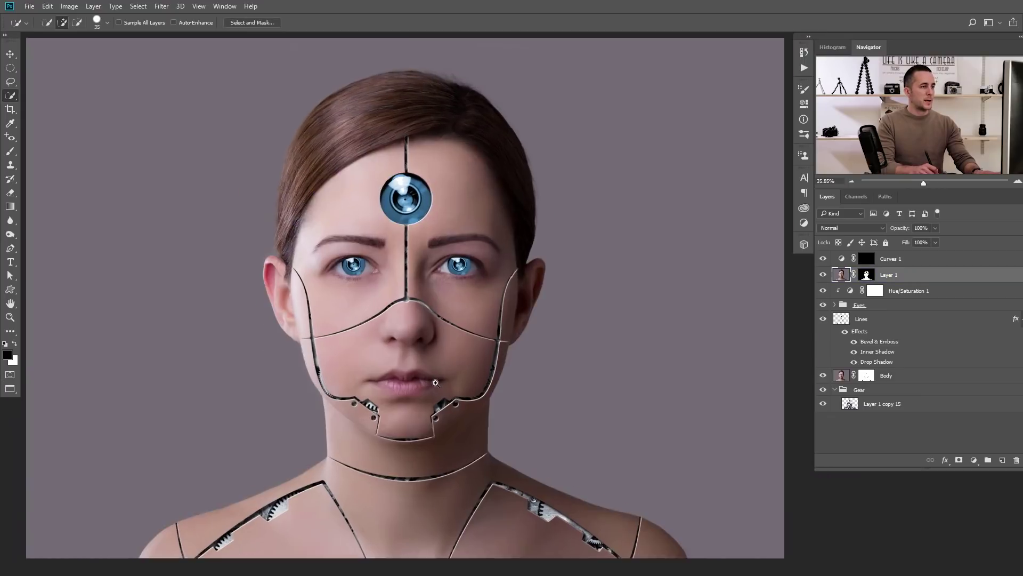
{"action": "left_click", "coordinate": [866, 260]}
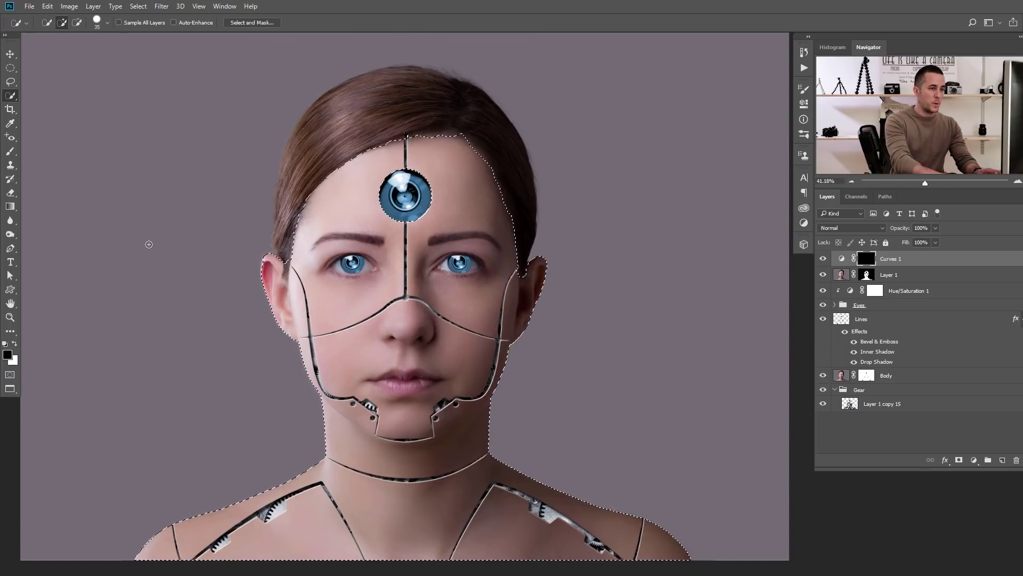
- Fill the selected skin area with white on the Curves 1 mask and clear the selection
{"action": "key", "text": "ctrl+BackSpace"}
{"action": "key", "text": "ctrl+d"}
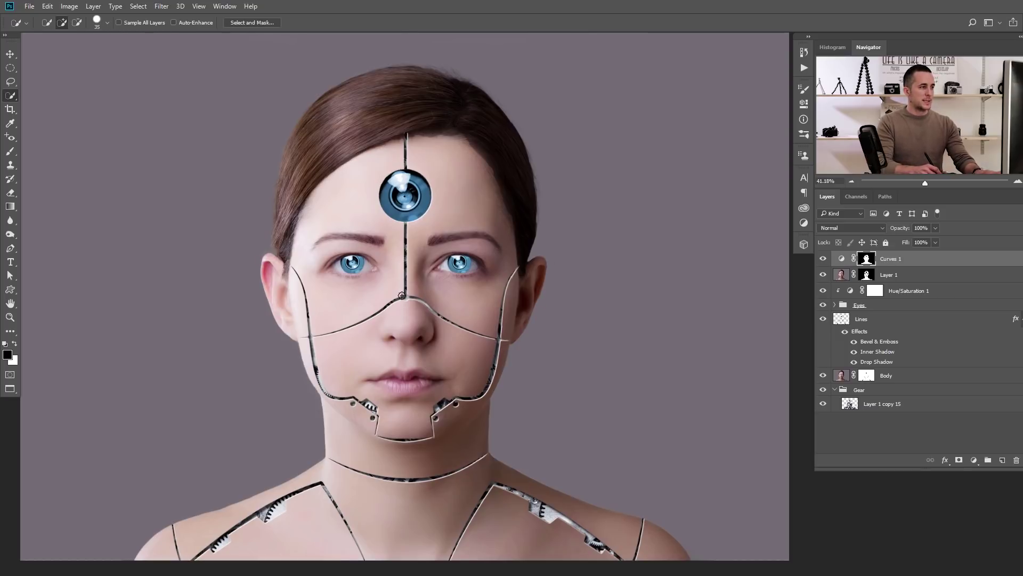
- Soften the Curves 1 mask along the hairline and around the ears with a 125 px black brush at 30% opacity
{"action": "left_click", "coordinate": [413, 274], "text": "ctrl"}
{"action": "left_click", "coordinate": [385, 255], "text": "ctrl"}
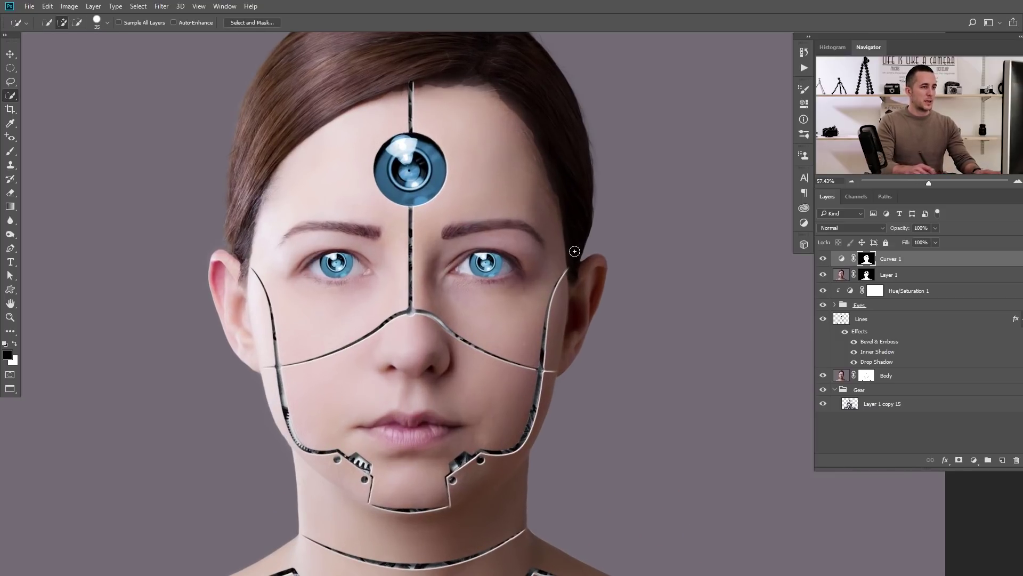
{"action": "key", "text": "b"}
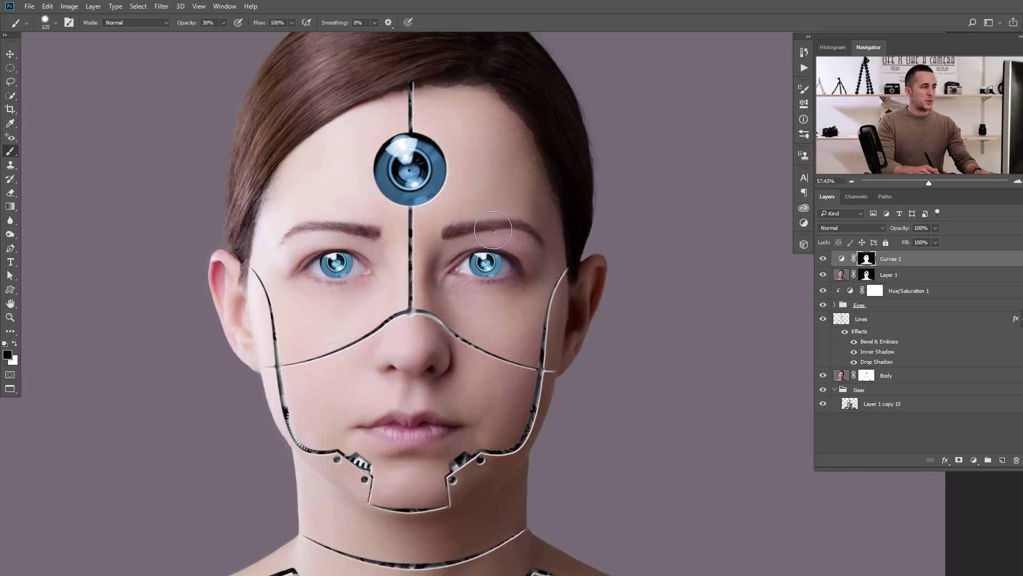
{"action": "right_click", "coordinate": [498, 234]}
{"action": "key", "text": "Return"}
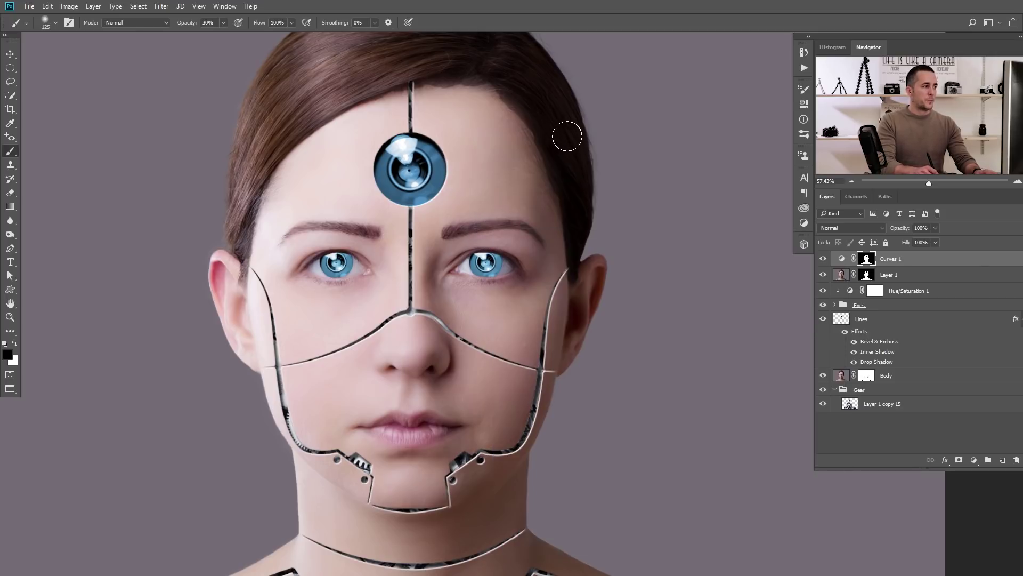
{"action": "left_click", "coordinate": [556, 150], "text": "ctrl"}
{"action": "left_click_drag", "start_coordinate": [538, 210], "coordinate": [531, 270]}
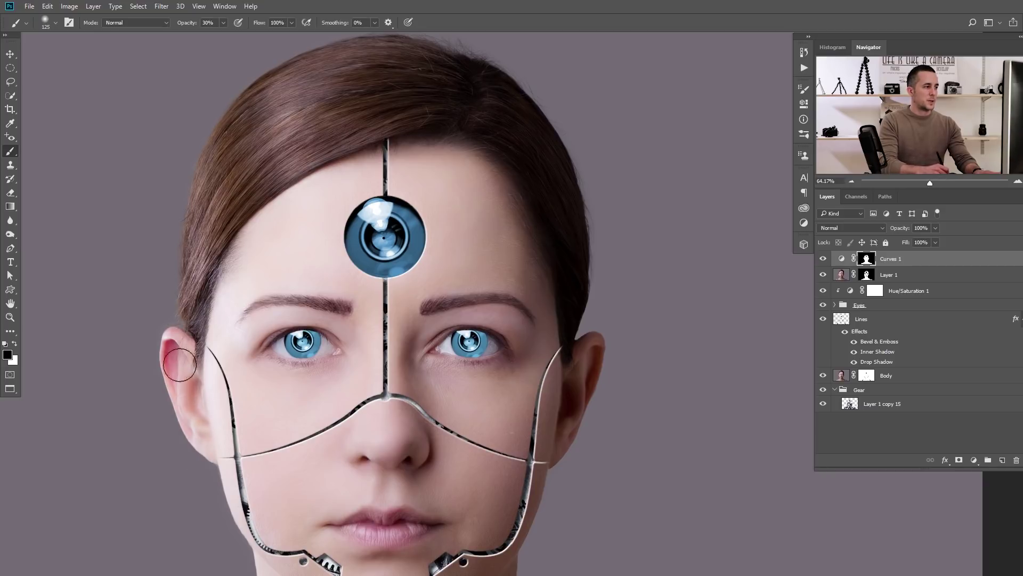
{"action": "left_click_drag", "start_coordinate": [279, 539], "coordinate": [261, 431]}
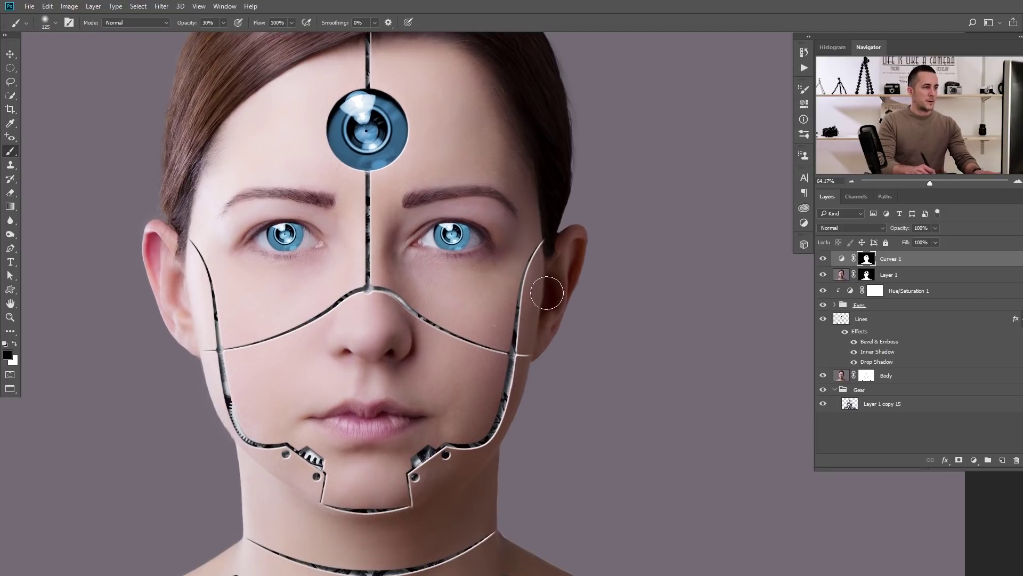
{"action": "mouse_move", "coordinate": [555, 396]}
{"action": "left_mouse_down"}
{"action": "mouse_move", "coordinate": [528, 396]}
{"action": "mouse_move", "coordinate": [557, 394]}
{"action": "left_mouse_up"}
- Paint the eyebrows and eyes out of the Curves 1 mask in black at 50% opacity, with brush sizes of 45 to 90 px
{"action": "key", "text": "bracketleft"}
{"action": "key", "text": "bracketleft"}
{"action": "key", "text": "bracketleft"}
{"action": "key", "text": "bracketleft"}
{"action": "key", "text": "bracketleft"}
{"action": "key", "text": "5"}
{"action": "key", "text": "bracketleft"}
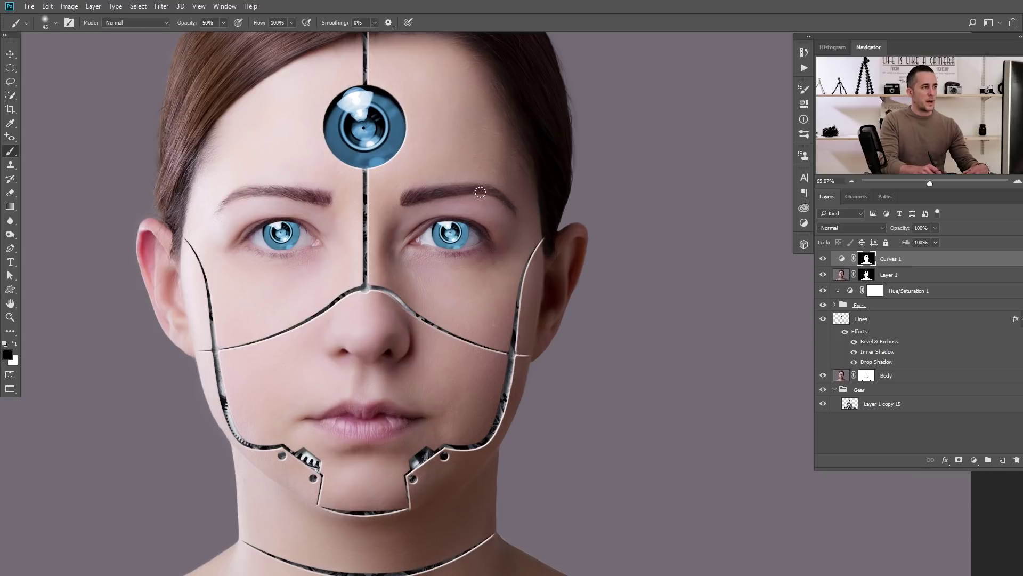
{"action": "key", "text": "bracketright"}
{"action": "key", "text": "bracketright"}
{"action": "left_click_drag", "start_coordinate": [419, 239], "coordinate": [436, 240]}
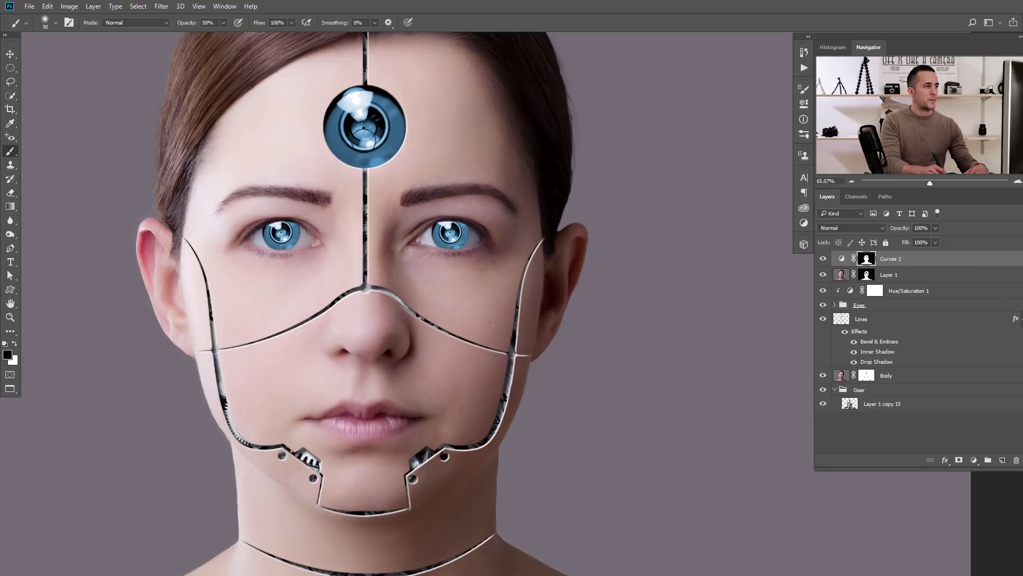
- Reduce the brightening on the lips and around the eye corners by painting the Curves 1 mask with a 45 px black brush
{"action": "key", "text": "bracketleft"}
{"action": "key", "text": "bracketleft"}
{"action": "key", "text": "bracketleft"}
{"action": "key", "text": "bracketleft"}
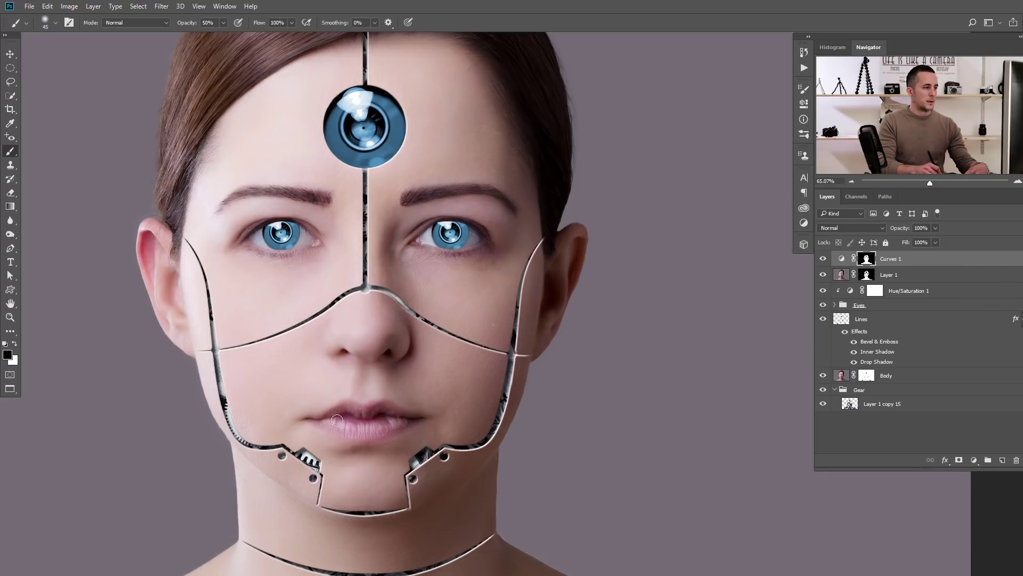
{"action": "scroll", "coordinate": [409, 426], "scroll_direction": "down", "scroll_amount": 5}
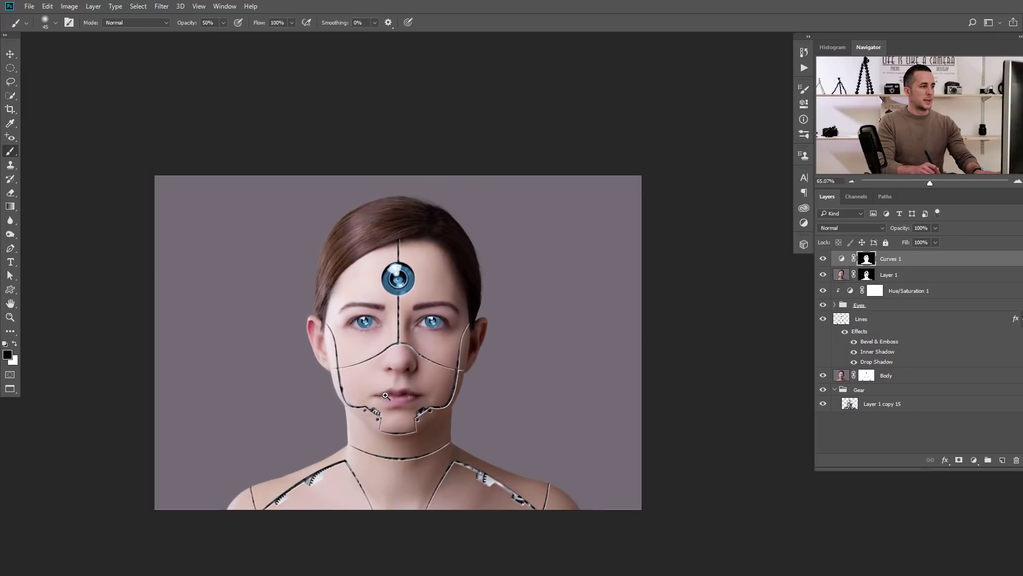
{"action": "scroll", "coordinate": [435, 317], "scroll_direction": "up", "scroll_amount": 4}
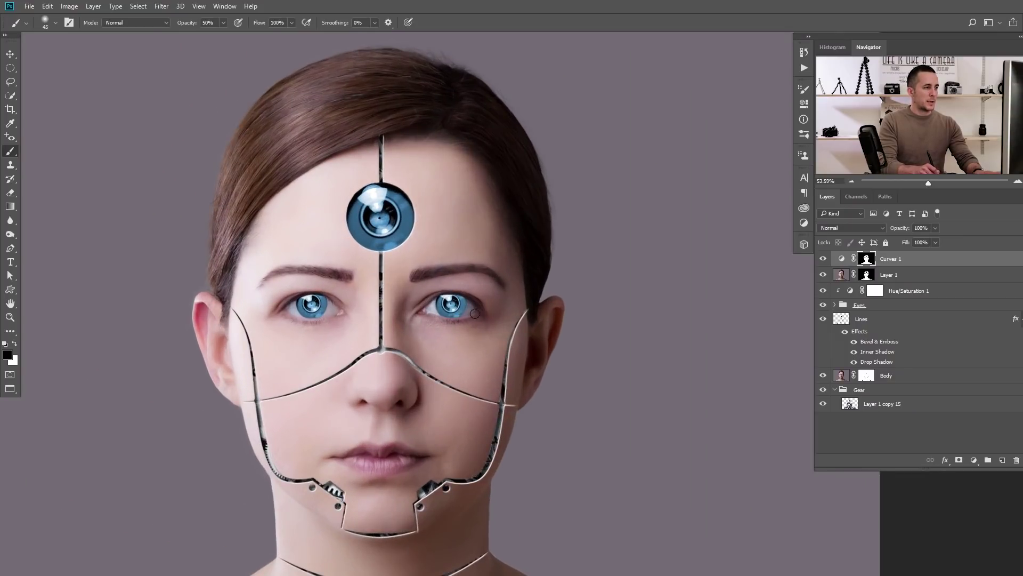
{"action": "left_click_drag", "start_coordinate": [278, 313], "coordinate": [351, 317]}
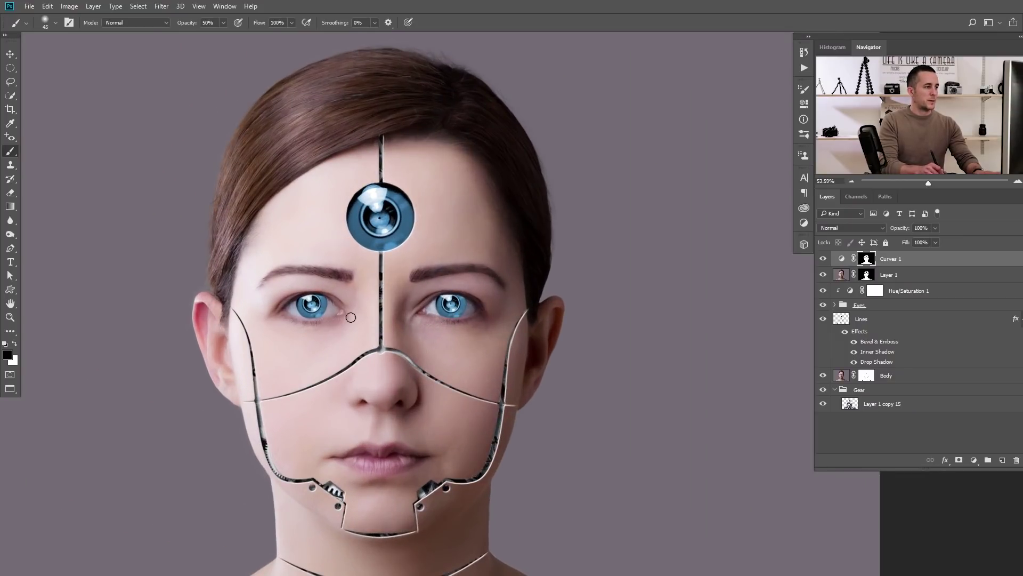
- Add a Hue/Saturation adjustment layer, replace its mask with a copy of the Curves 1 mask, and set the saturation to -34
{"action": "scroll", "coordinate": [353, 308], "scroll_direction": "down", "scroll_amount": 3}
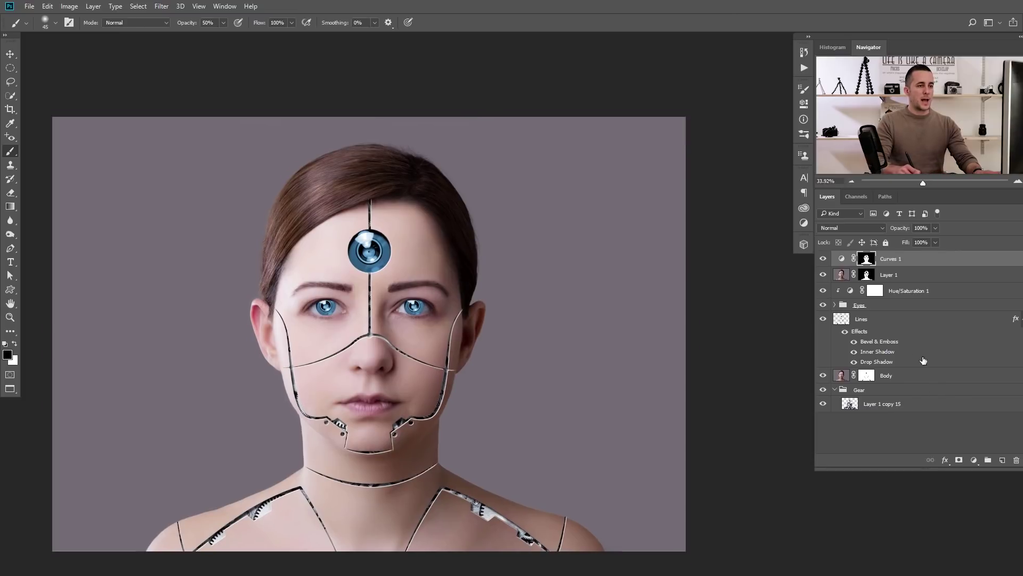
{"action": "left_click", "coordinate": [975, 460]}
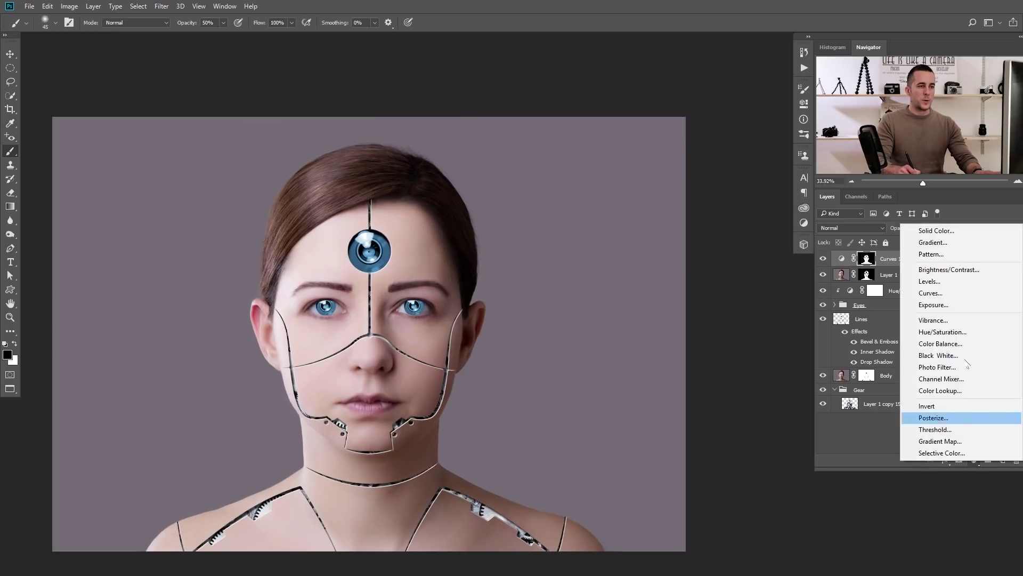
{"action": "left_click", "coordinate": [950, 334]}
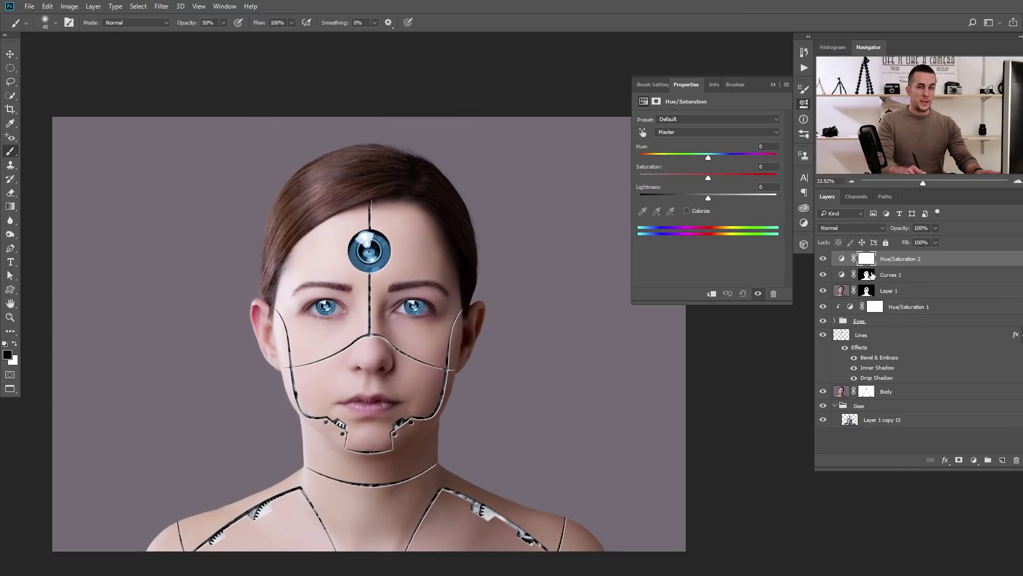
{"action": "left_click_drag", "start_coordinate": [868, 277], "coordinate": [867, 259]}
{"action": "left_click", "coordinate": [503, 231]}
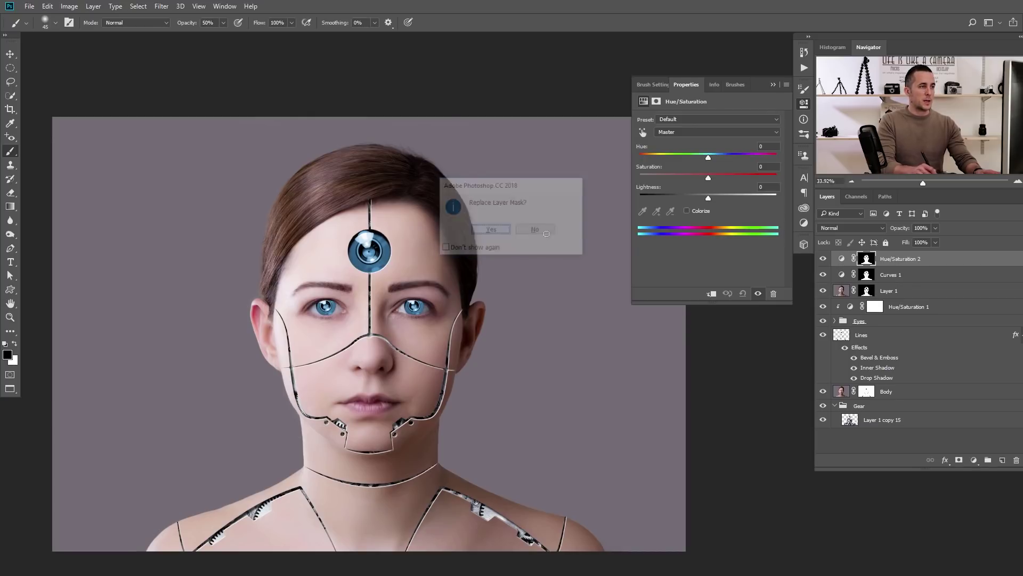
{"action": "left_click", "coordinate": [842, 259]}
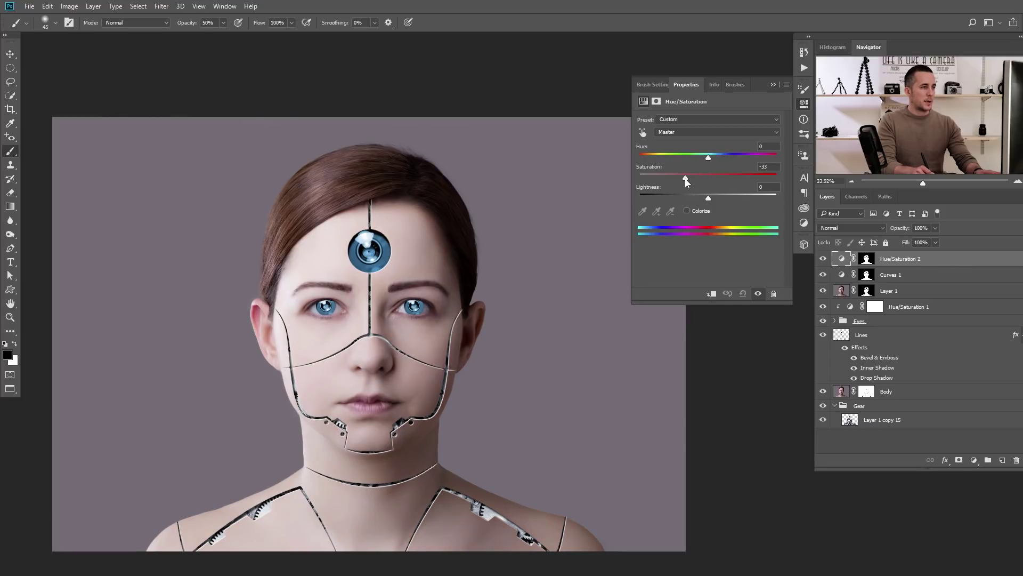
{"action": "left_click_drag", "start_coordinate": [683, 178], "coordinate": [684, 178]}
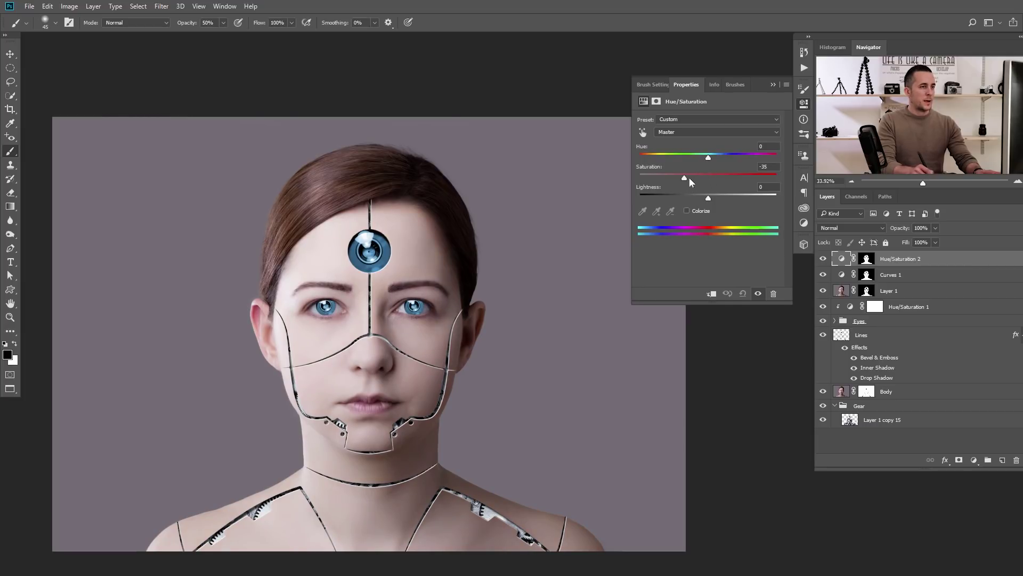
- Target the Hue/Saturation 2 mask and set the brush to 30% opacity and 175 px
{"action": "left_click", "coordinate": [867, 260]}
{"action": "scroll", "coordinate": [373, 356], "scroll_direction": "up", "scroll_amount": 3}
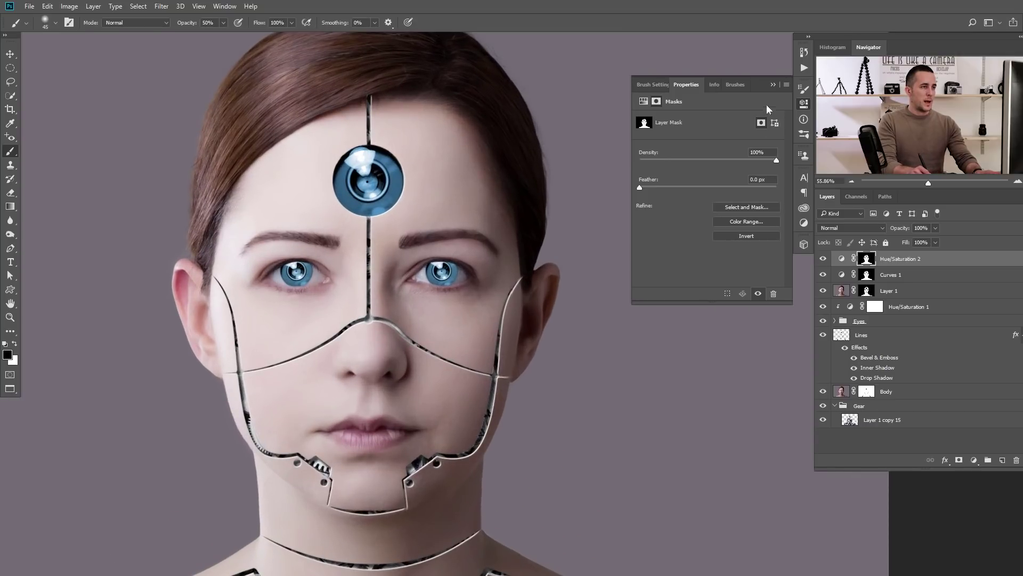
{"action": "left_click", "coordinate": [774, 85]}
{"action": "left_click_drag", "start_coordinate": [376, 354], "coordinate": [396, 326]}
{"action": "key", "text": "3"}
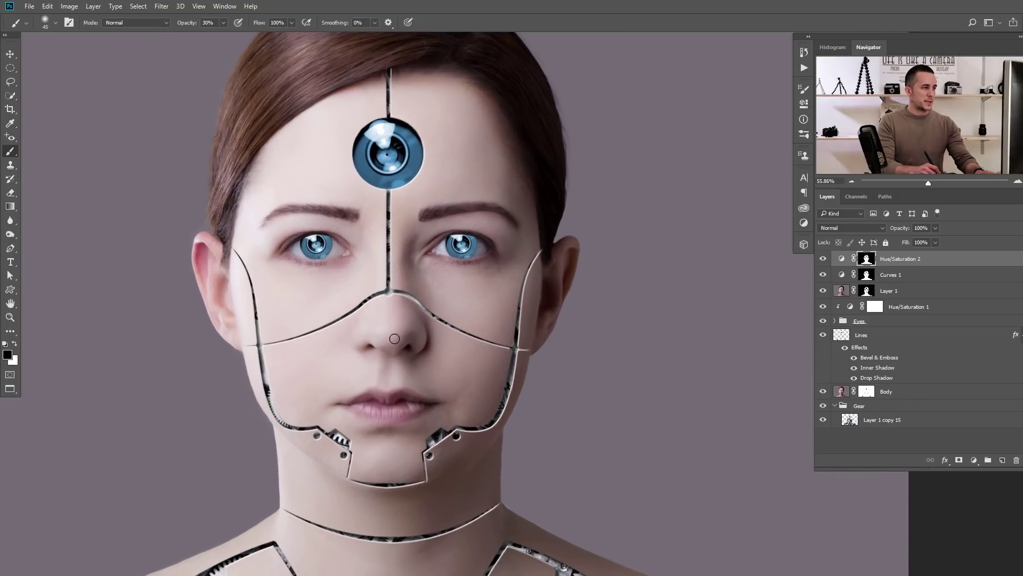
{"action": "key", "text": "bracketright"}
{"action": "key", "text": "bracketright"}
{"action": "key", "text": "bracketright"}
{"action": "key", "text": "bracketright"}
{"action": "key", "text": "bracketright"}
{"action": "key", "text": "bracketright"}
{"action": "key", "text": "x"}
{"action": "key", "text": "bracketright"}
{"action": "key", "text": "bracketright"}
{"action": "key", "text": "bracketright"}
- Bring back colour in the lips and nose by painting black on the Hue/Saturation 2 mask with a 150 px brush
{"action": "left_click", "coordinate": [862, 260], "text": "alt"}
{"action": "left_click", "coordinate": [862, 261], "text": "alt"}
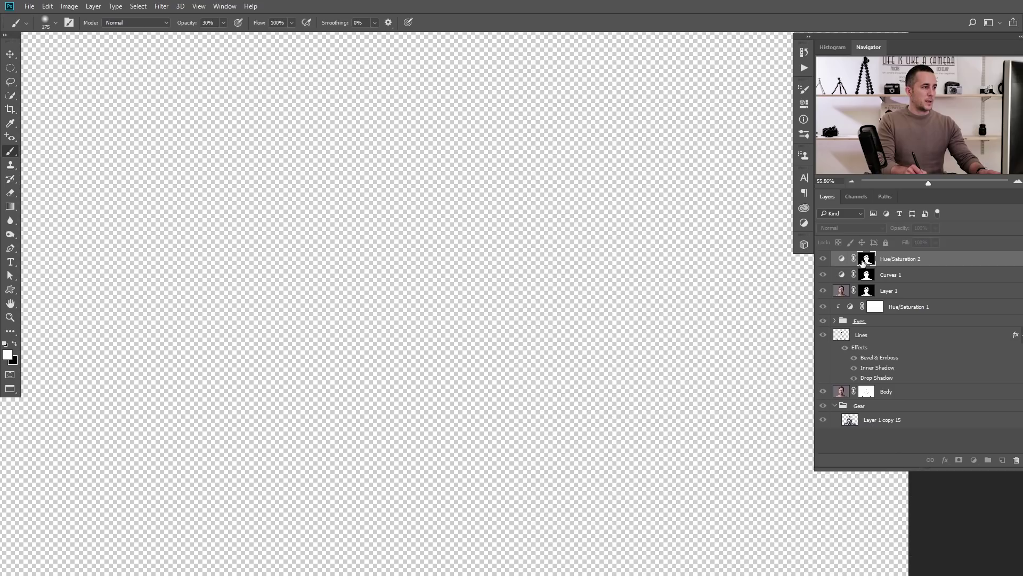
{"action": "left_click", "coordinate": [863, 261], "text": "alt"}
{"action": "key", "text": "x"}
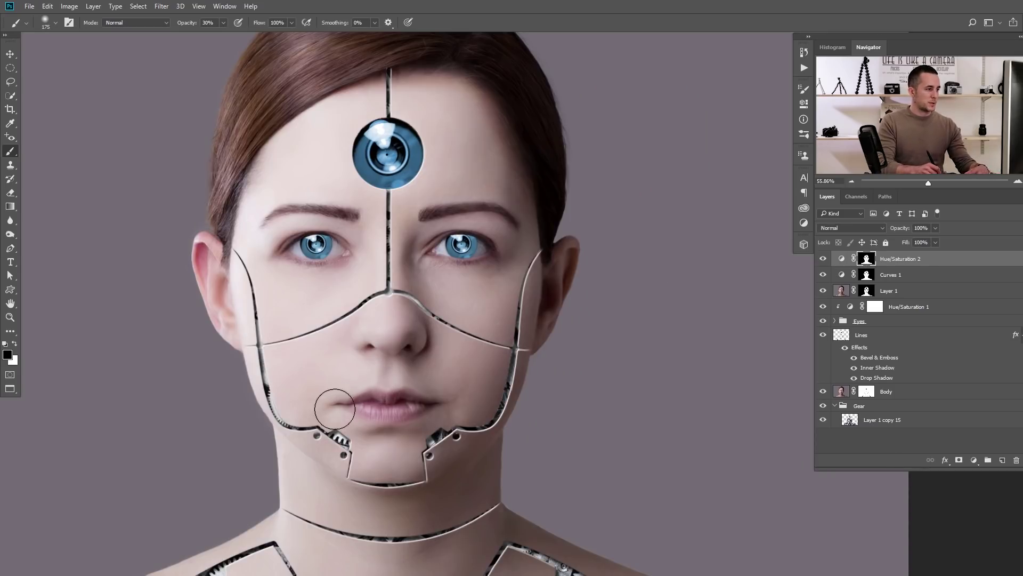
{"action": "scroll", "coordinate": [335, 409], "scroll_direction": "up", "scroll_amount": 3}
{"action": "key", "text": "bracketright"}
{"action": "key", "text": "bracketleft"}
{"action": "key", "text": "bracketleft"}
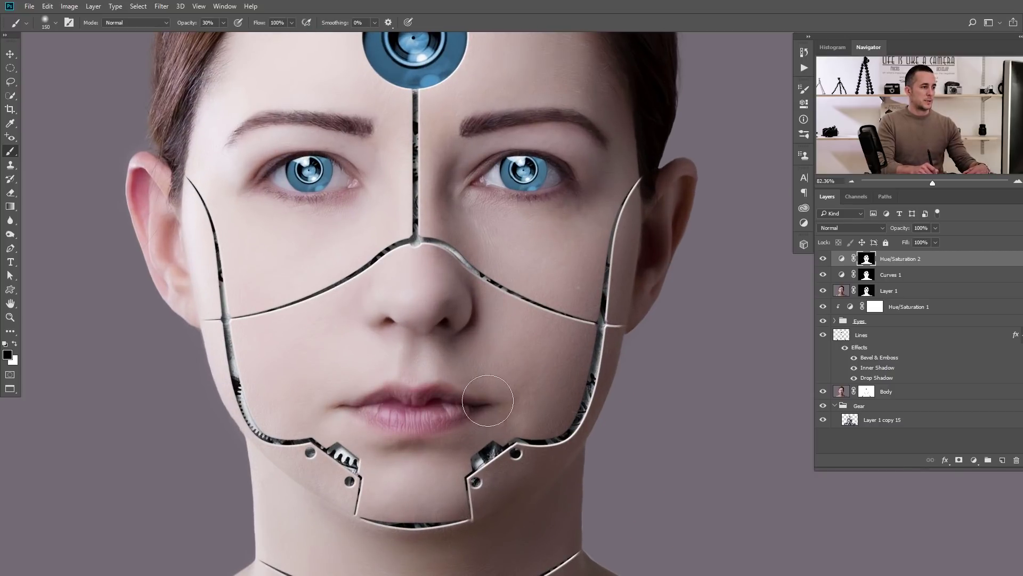
{"action": "mouse_move", "coordinate": [391, 325]}
{"action": "left_mouse_down"}
{"action": "mouse_move", "coordinate": [377, 289]}
{"action": "mouse_move", "coordinate": [366, 323]}
{"action": "left_mouse_up"}
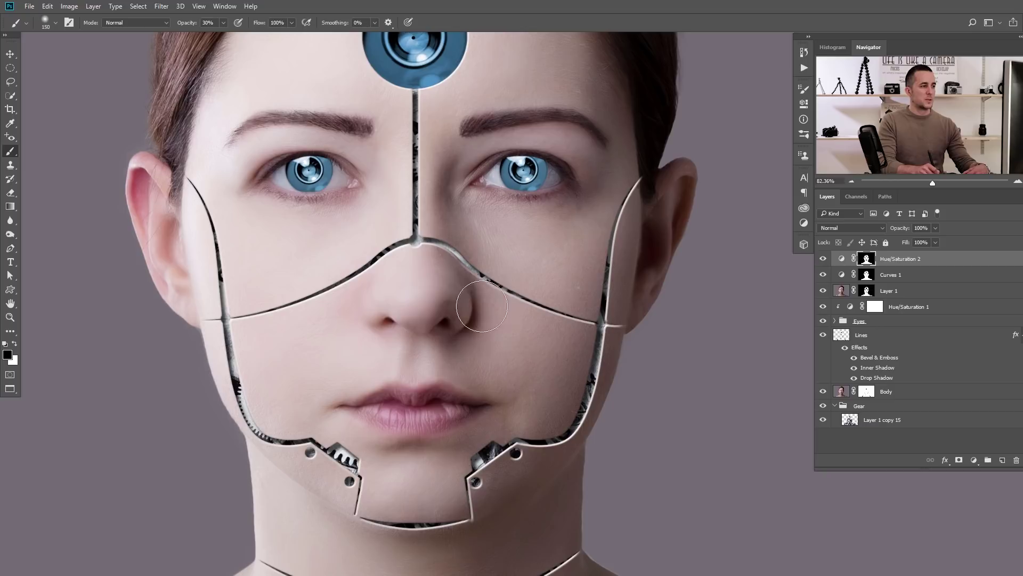
- Refine the Hue/Saturation 2 mask along the side of the nose with smaller brushes of 40 and 50 px
{"action": "key", "text": "bracketright"}
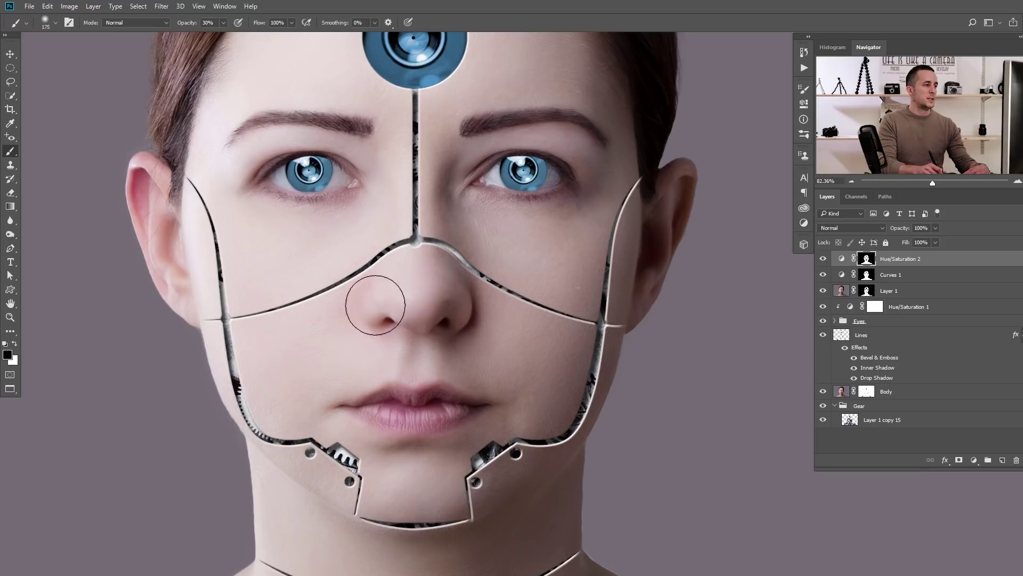
{"action": "key", "text": "bracketleft"}
{"action": "key", "text": "bracketleft"}
{"action": "key", "text": "bracketleft"}
{"action": "key", "text": "bracketleft"}
{"action": "key", "text": "bracketleft"}
{"action": "key", "text": "bracketleft"}
{"action": "key", "text": "bracketleft"}
{"action": "key", "text": "bracketleft"}
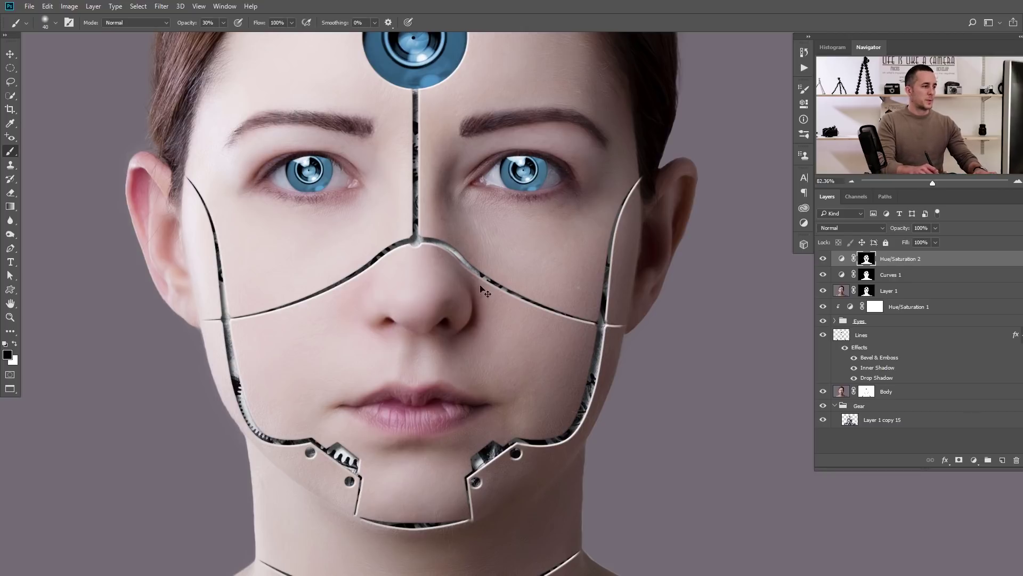
{"action": "left_click_drag", "start_coordinate": [486, 285], "coordinate": [449, 298]}
{"action": "scroll", "coordinate": [481, 307], "scroll_direction": "up", "scroll_amount": 4}
{"action": "key", "text": "bracketright"}
{"action": "left_click_drag", "start_coordinate": [493, 275], "coordinate": [476, 284]}
{"action": "left_click_drag", "start_coordinate": [465, 228], "coordinate": [488, 237]}
- Raise the midtone point of Curves 1 slightly and compare the portrait with Curves 1 and Hue/Saturation 2 off and on
{"action": "scroll", "coordinate": [488, 237], "scroll_direction": "down", "scroll_amount": 3}
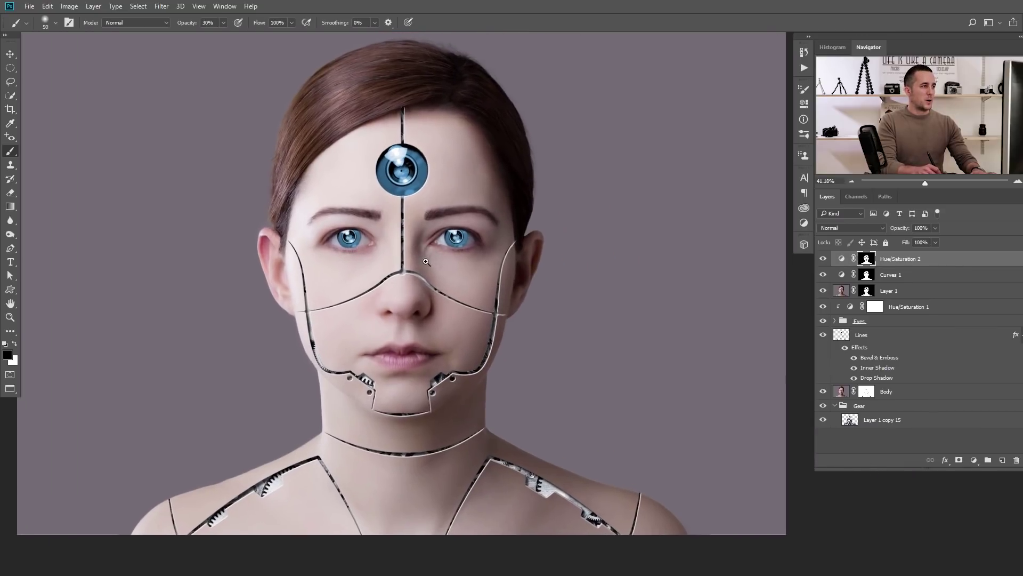
{"action": "scroll", "coordinate": [435, 299], "scroll_direction": "up", "scroll_amount": 1}
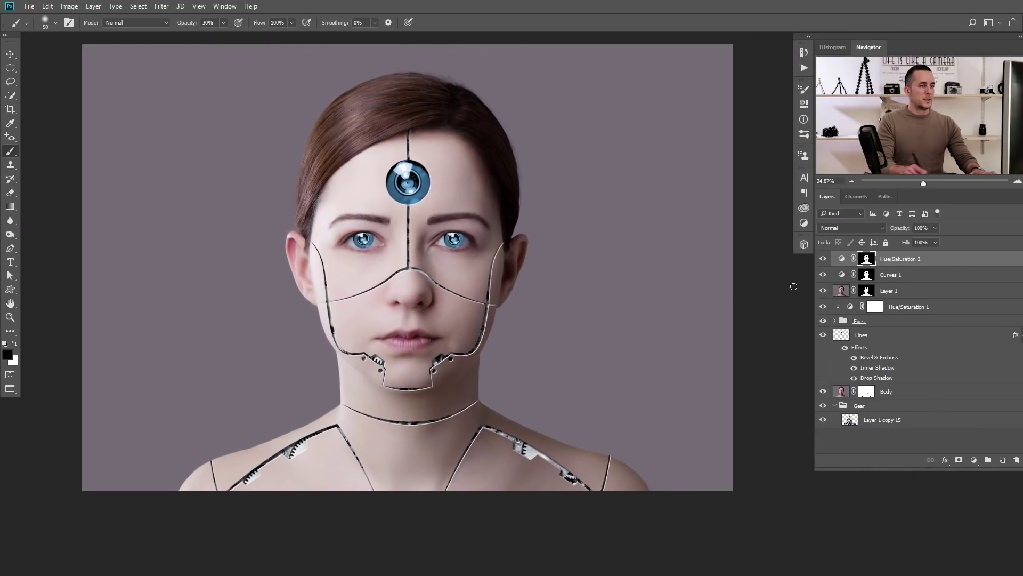
{"action": "left_click", "coordinate": [844, 276]}
{"action": "double_click", "coordinate": [843, 275]}
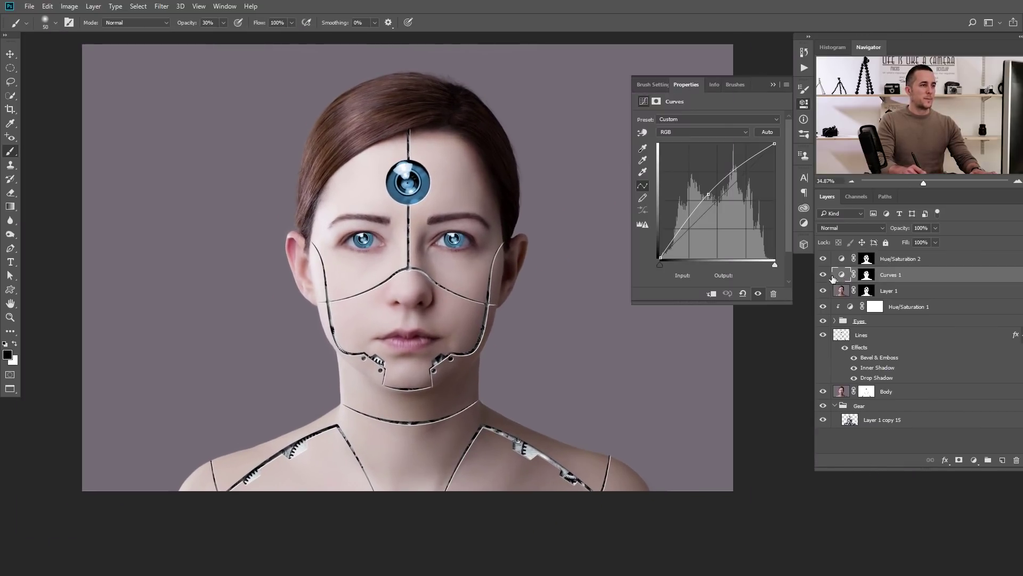
{"action": "left_click_drag", "start_coordinate": [709, 196], "coordinate": [713, 192]}
{"action": "left_click", "coordinate": [803, 104]}
{"action": "left_click_drag", "start_coordinate": [824, 258], "coordinate": [823, 278]}
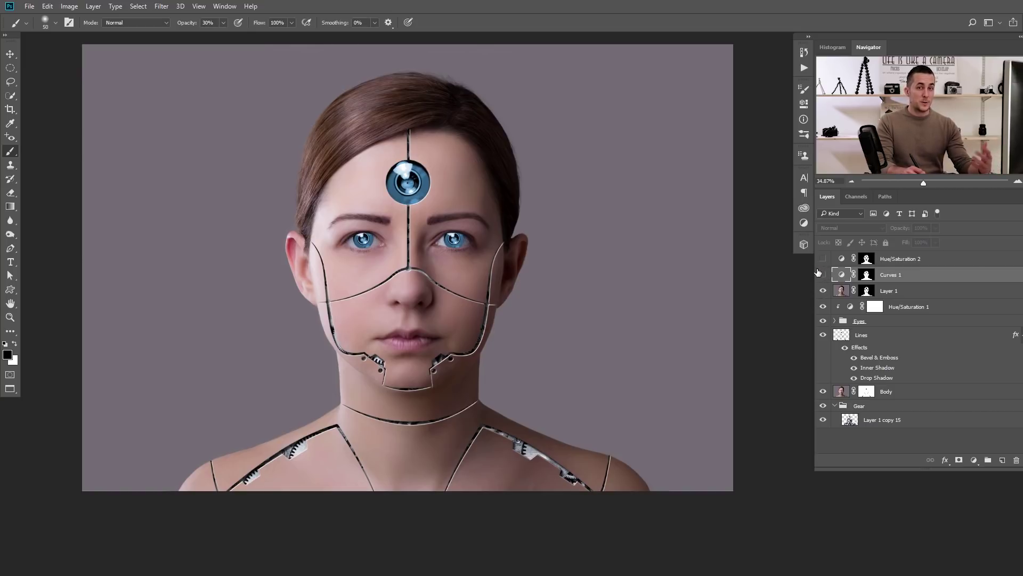
{"action": "left_click_drag", "start_coordinate": [823, 259], "coordinate": [823, 282]}
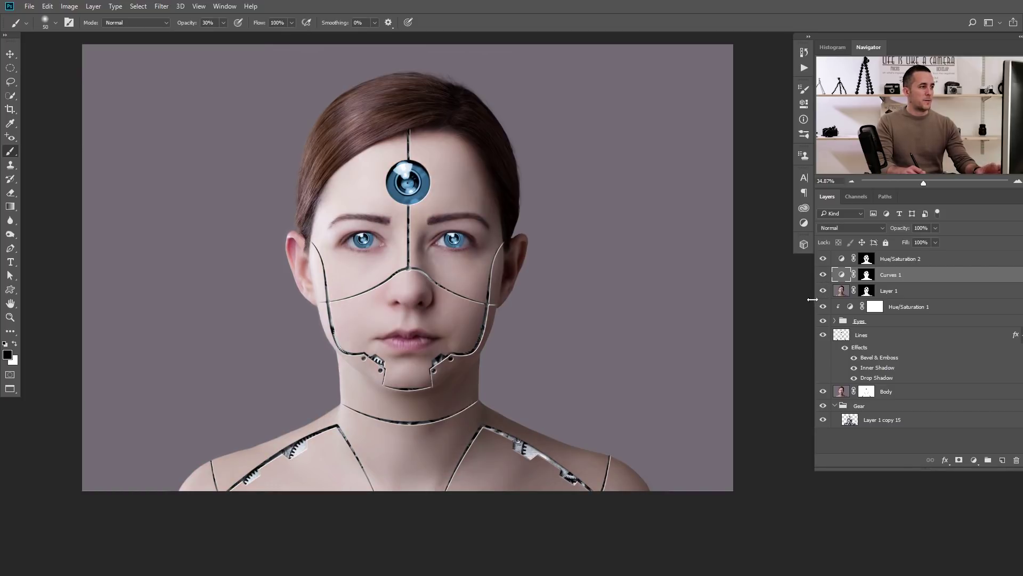
- Extend the brightening to the shaded forehead hairline by painting white on the Curves 1 mask at 30% opacity with a 90 to 100 px brush
{"action": "left_click_drag", "start_coordinate": [495, 186], "coordinate": [537, 199]}
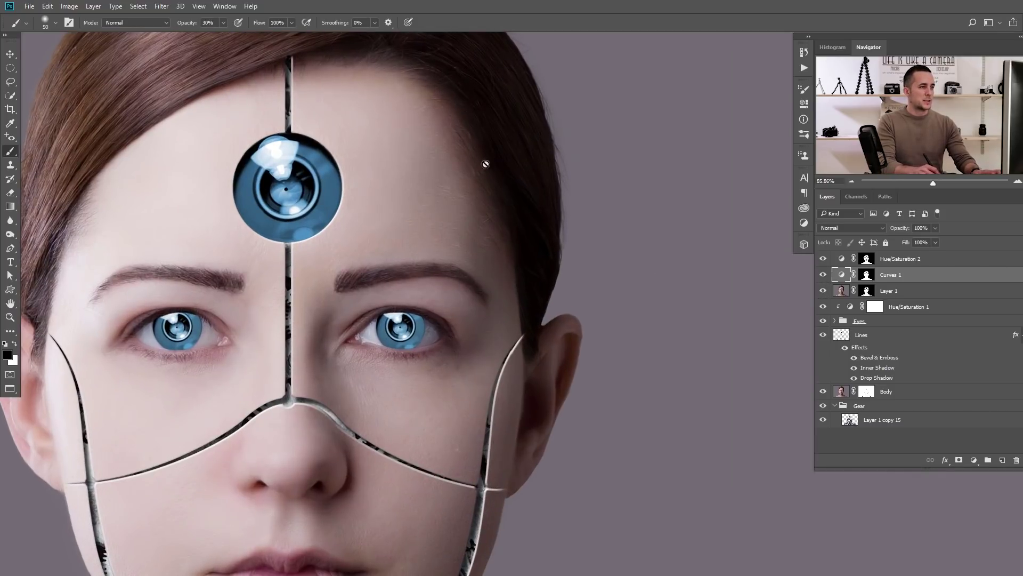
{"action": "left_click", "coordinate": [866, 275]}
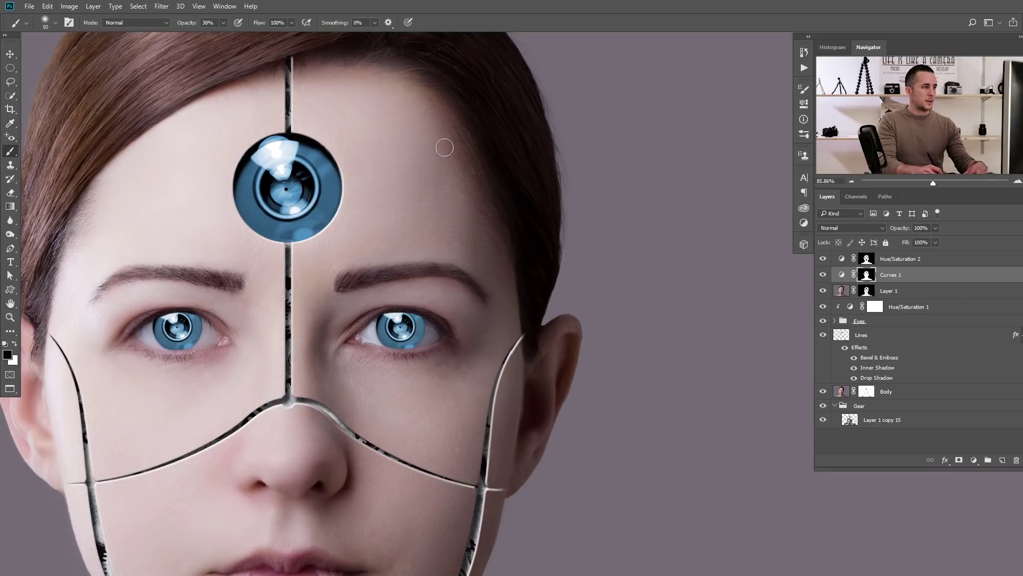
{"action": "key", "text": "bracketright"}
{"action": "key", "text": "bracketright"}
{"action": "key", "text": "bracketright"}
{"action": "key", "text": "x"}
{"action": "key", "text": "bracketright"}
{"action": "key", "text": "bracketright"}
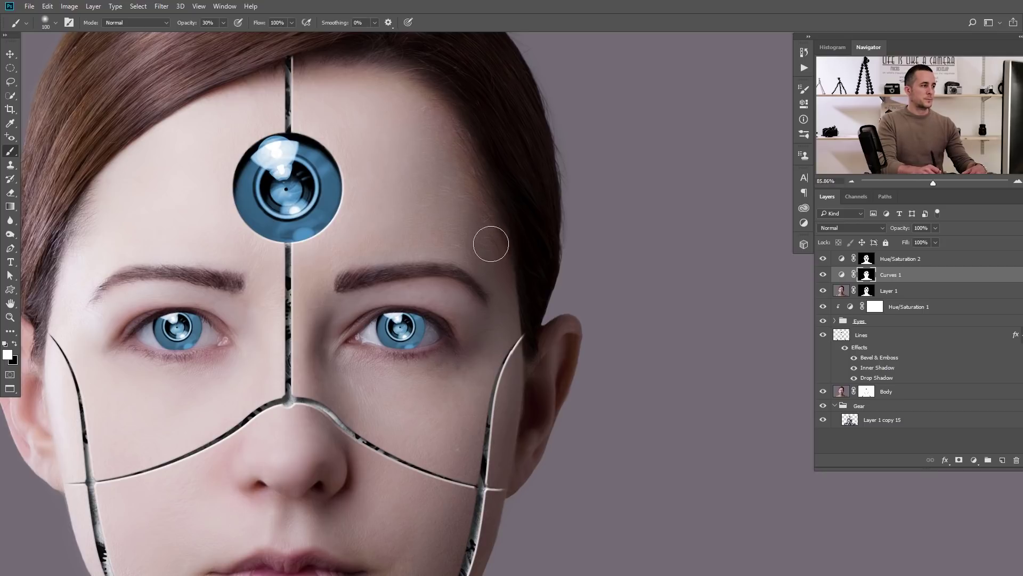
{"action": "key", "text": "bracketleft"}
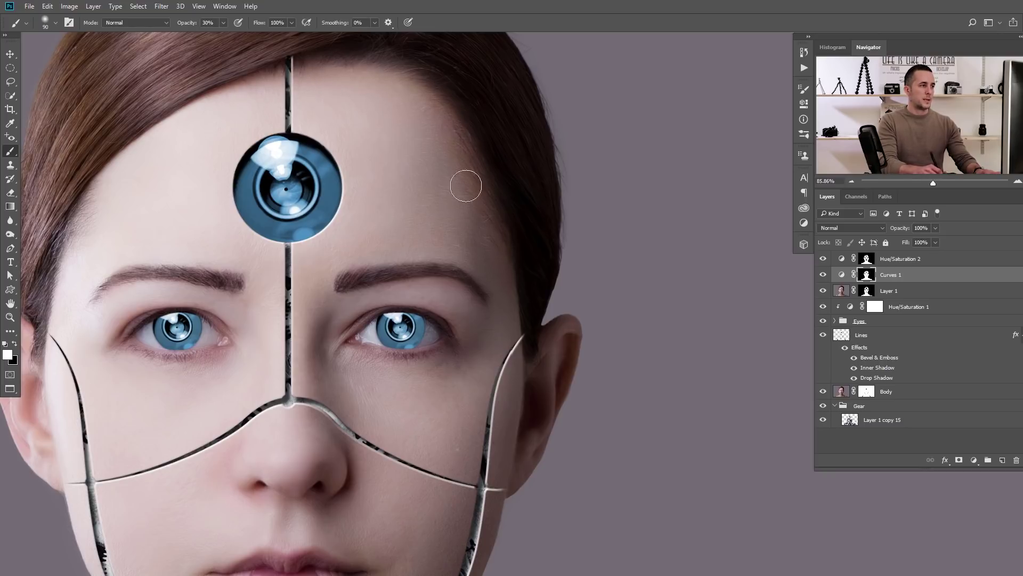
- Desaturate the reddish skin along the same hairline by painting white on the Hue/Saturation 2 mask
{"action": "key", "text": "alt+bracketright"}
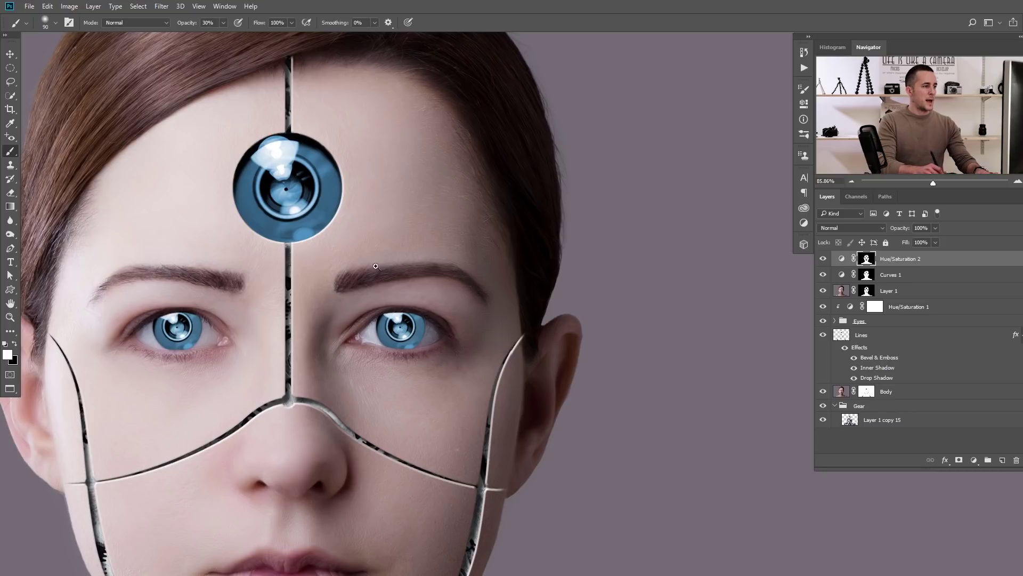
{"action": "left_click_drag", "start_coordinate": [376, 266], "coordinate": [309, 275]}
{"action": "left_click_drag", "start_coordinate": [380, 288], "coordinate": [421, 308]}
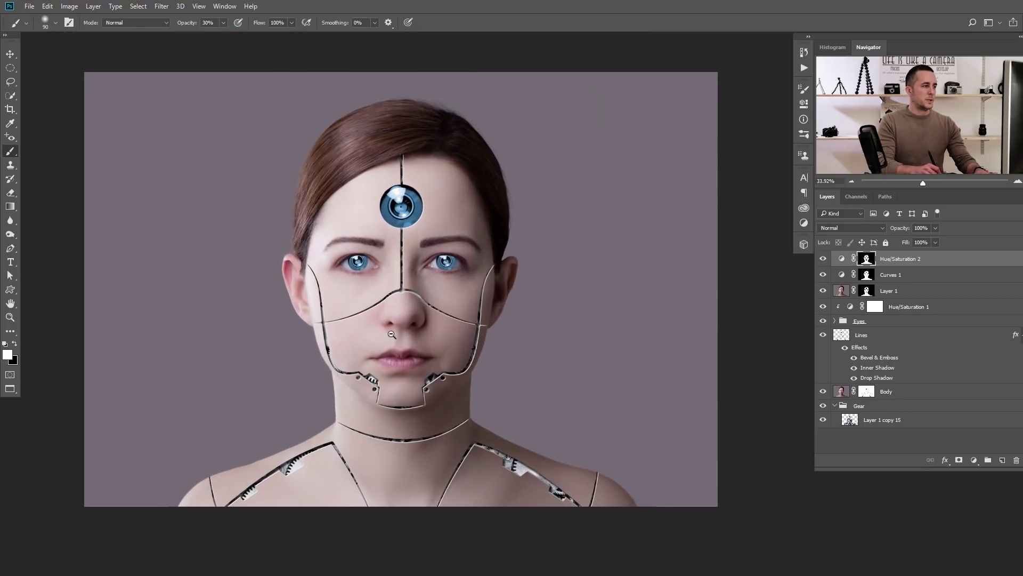
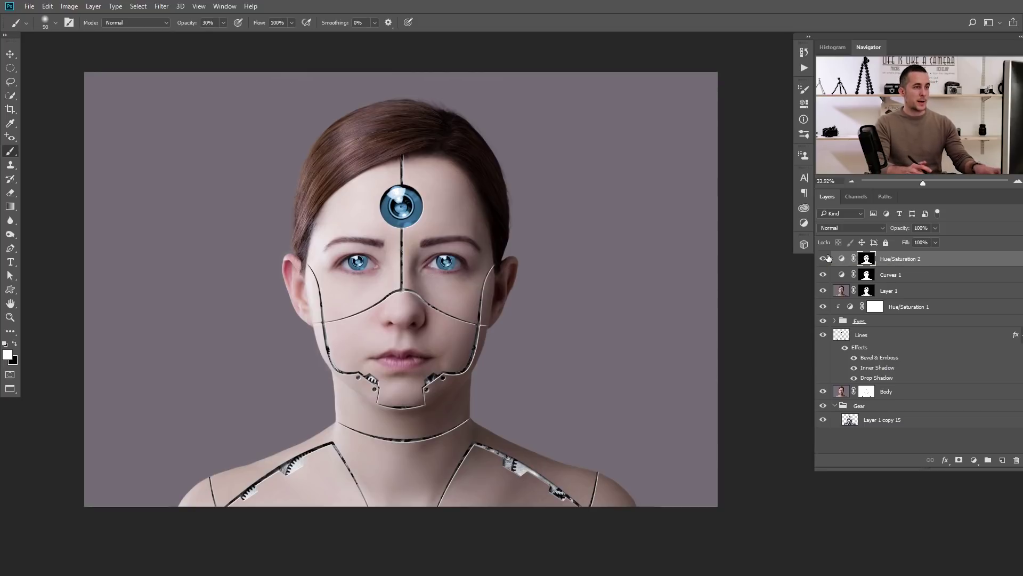
- Stamp all visible layers into a new layer and split-tone its shadows blue in Camera Raw with hue 219 and saturation 45
{"action": "key", "text": "ctrl+shift+alt+e"}
{"action": "key", "text": "x"}
{"action": "left_click", "coordinate": [162, 7]}
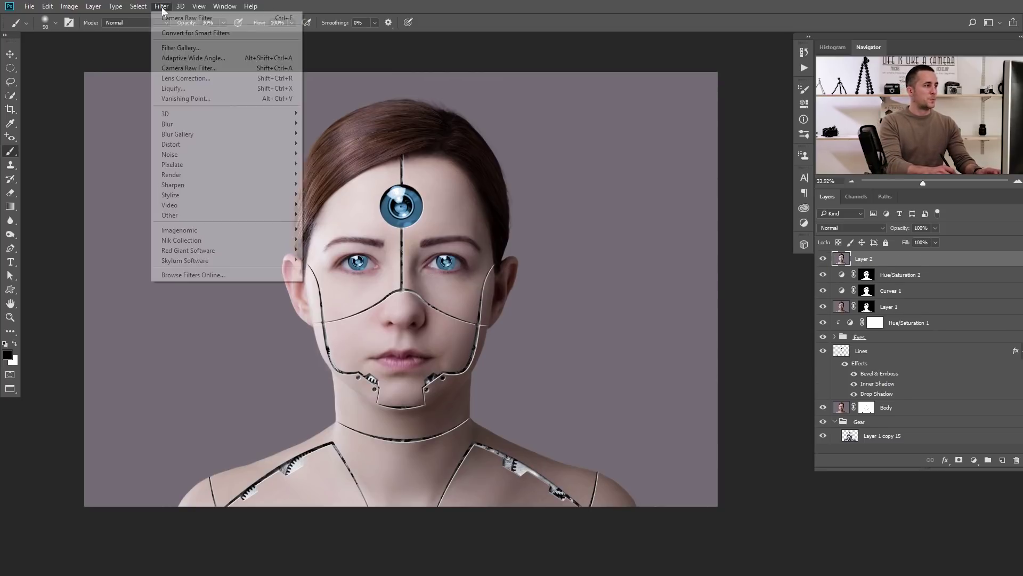
{"action": "left_click", "coordinate": [190, 68]}
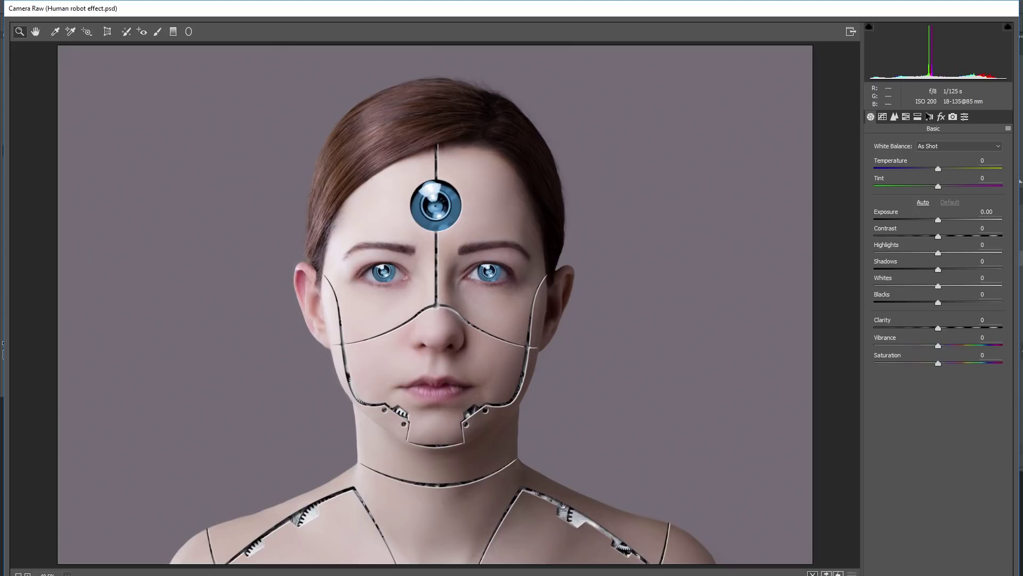
{"action": "left_click", "coordinate": [918, 117]}
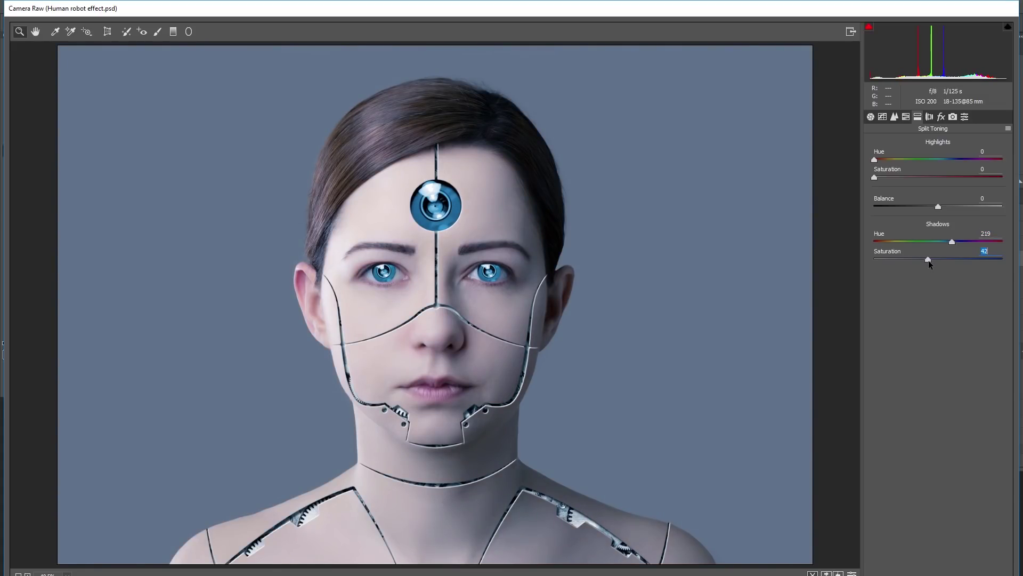
{"action": "left_click_drag", "start_coordinate": [931, 261], "coordinate": [932, 260]}
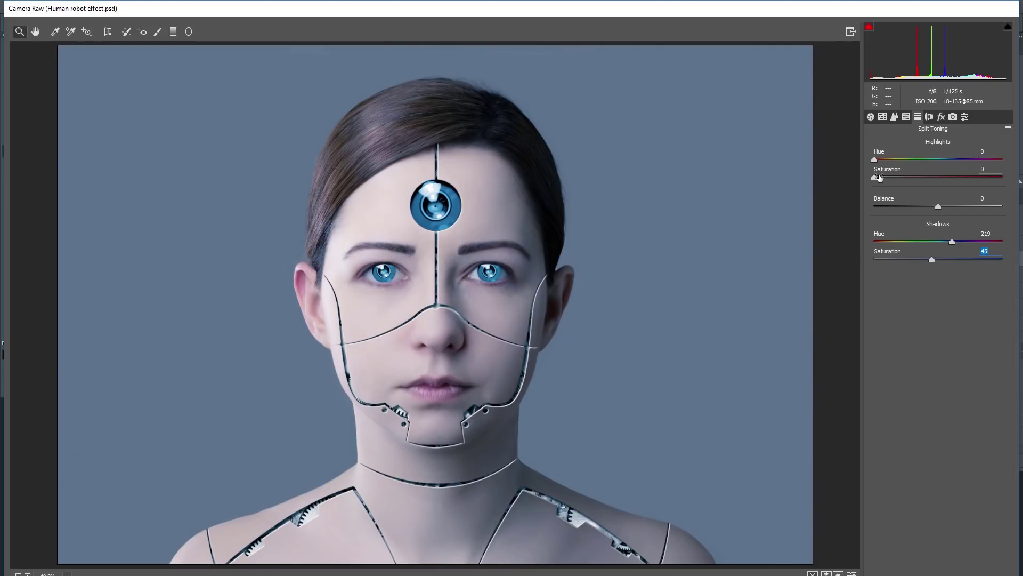
- Tint the highlights a faint cyan-blue in Split Toning, with a hue of about 197 and a low saturation
{"action": "left_click_drag", "start_coordinate": [877, 162], "coordinate": [943, 160]}
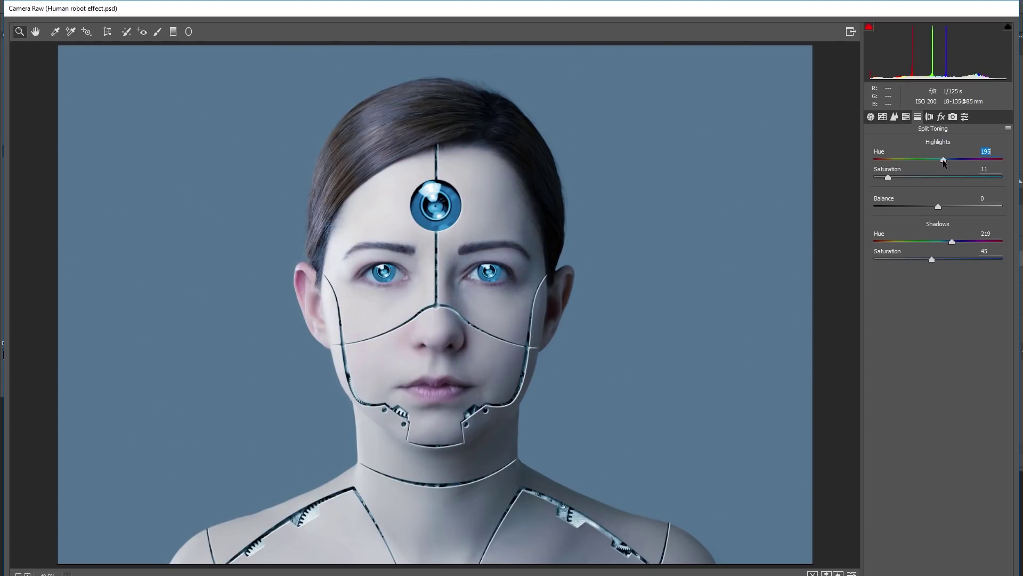
{"action": "type", "text": "111"}
{"action": "key", "text": "Return"}
{"action": "type", "text": "197"}
{"action": "key", "text": "Return"}
{"action": "left_click_drag", "start_coordinate": [943, 169], "coordinate": [941, 169]}
{"action": "left_click", "coordinate": [883, 178]}
- Set Dehaze to +19 and add a dark vignette with amount -37, roundness +6 and feather 56
{"action": "left_click", "coordinate": [941, 119]}
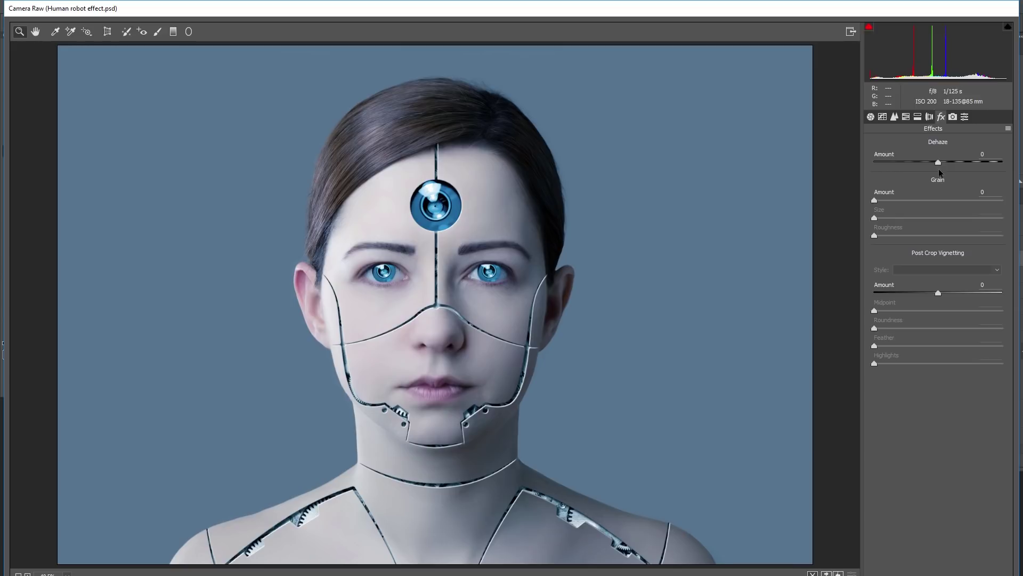
{"action": "left_click_drag", "start_coordinate": [938, 163], "coordinate": [950, 163]}
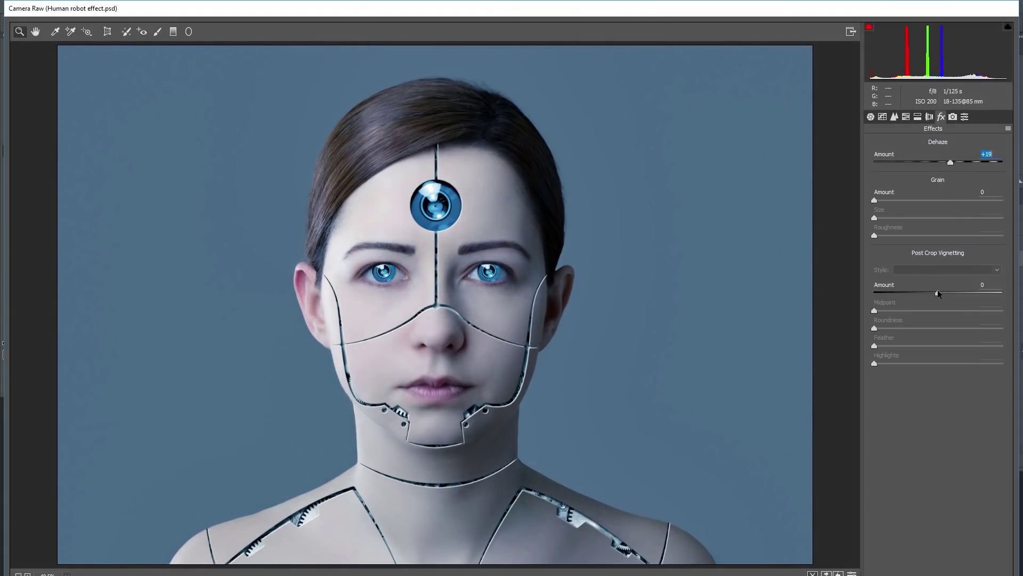
{"action": "left_click_drag", "start_coordinate": [938, 293], "coordinate": [915, 293]}
{"action": "left_click_drag", "start_coordinate": [938, 346], "coordinate": [950, 346]}
{"action": "left_click_drag", "start_coordinate": [943, 328], "coordinate": [946, 328]}
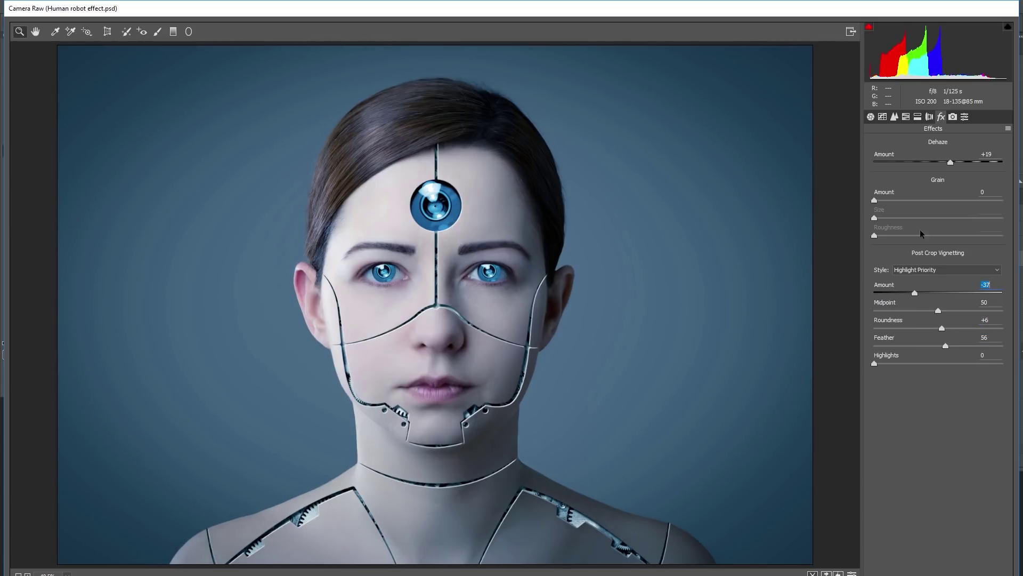
- Adjust the basic tones to exposure +0.10, contrast +11, shadows +14 and blacks about -13
{"action": "left_click", "coordinate": [874, 118]}
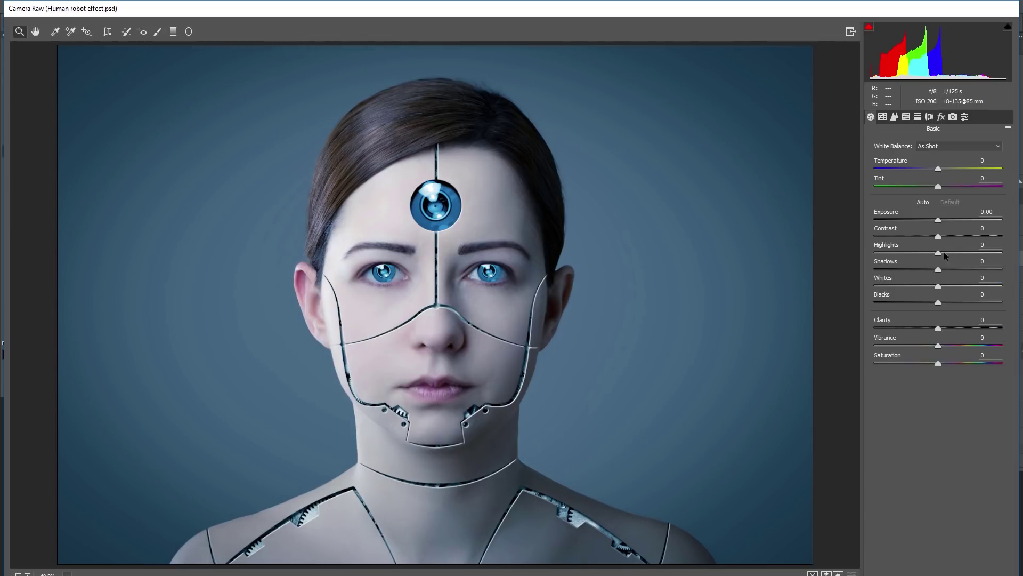
{"action": "mouse_move", "coordinate": [939, 237]}
{"action": "left_mouse_down"}
{"action": "mouse_move", "coordinate": [951, 236]}
{"action": "mouse_move", "coordinate": [939, 219]}
{"action": "left_mouse_up"}
{"action": "left_click", "coordinate": [940, 218]}
{"action": "left_click_drag", "start_coordinate": [941, 219], "coordinate": [941, 218]}
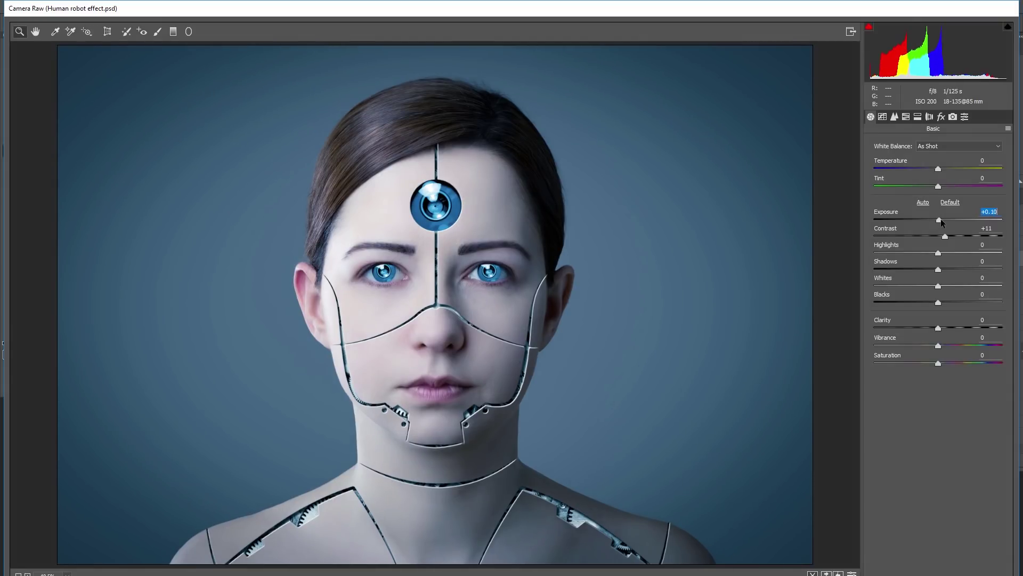
{"action": "left_click", "coordinate": [941, 219]}
{"action": "double_click", "coordinate": [941, 218]}
{"action": "left_click", "coordinate": [942, 220]}
{"action": "left_click_drag", "start_coordinate": [944, 219], "coordinate": [942, 219]}
{"action": "left_click_drag", "start_coordinate": [939, 270], "coordinate": [926, 302]}
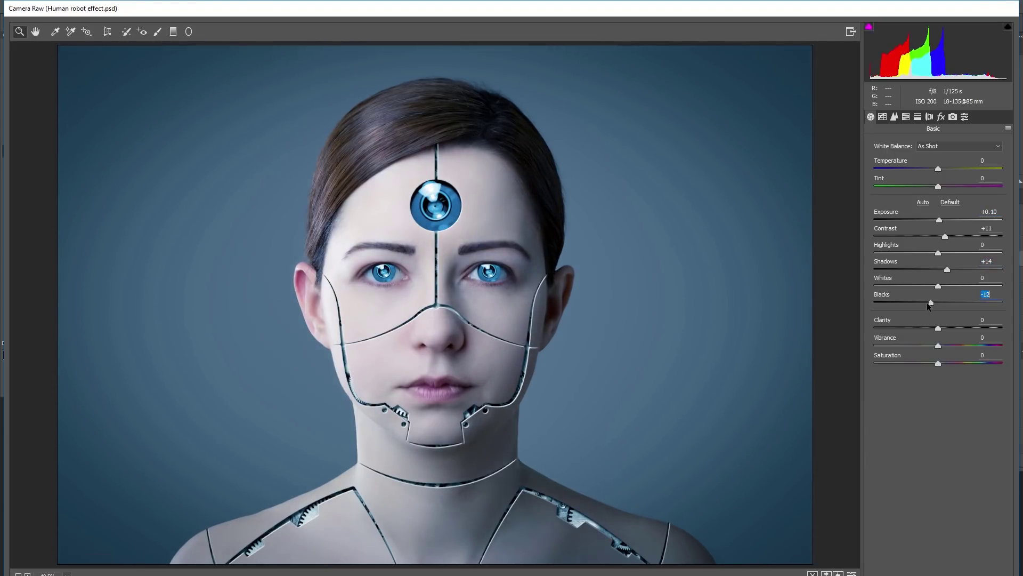
- Set clarity to +7, raise vibrance slightly and compare the portrait with and without the Camera Raw adjustments
{"action": "left_click", "coordinate": [941, 328]}
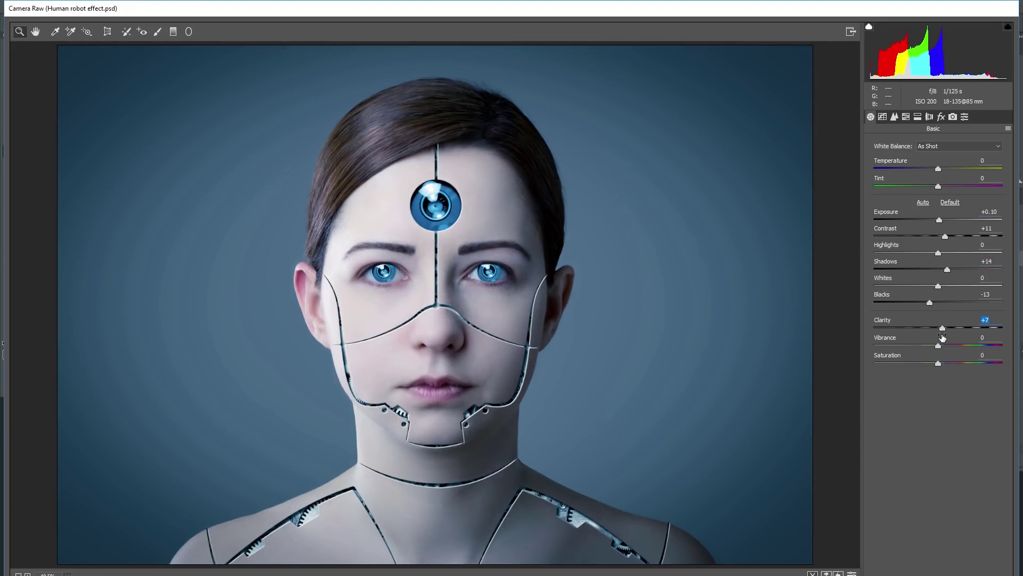
{"action": "left_click_drag", "start_coordinate": [939, 345], "coordinate": [941, 347]}
{"action": "key", "text": "p"}
{"action": "key", "text": "p"}
{"action": "key", "text": "p"}
{"action": "key", "text": "p"}
- Lower the saturation of the blues to about -18, apply the Camera Raw filter and compare Layer 2 off and on
{"action": "left_click", "coordinate": [907, 117]}
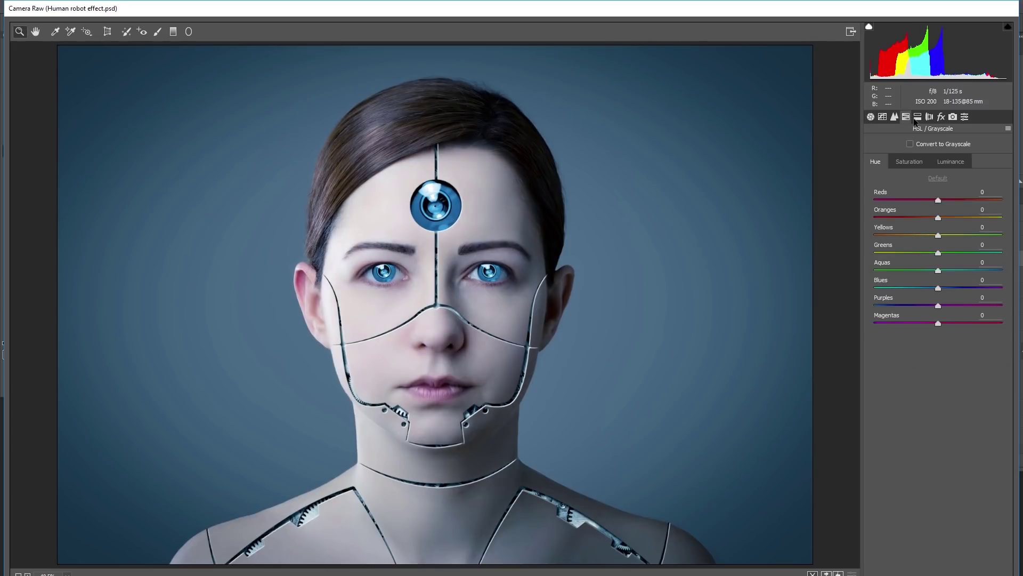
{"action": "left_click", "coordinate": [913, 162]}
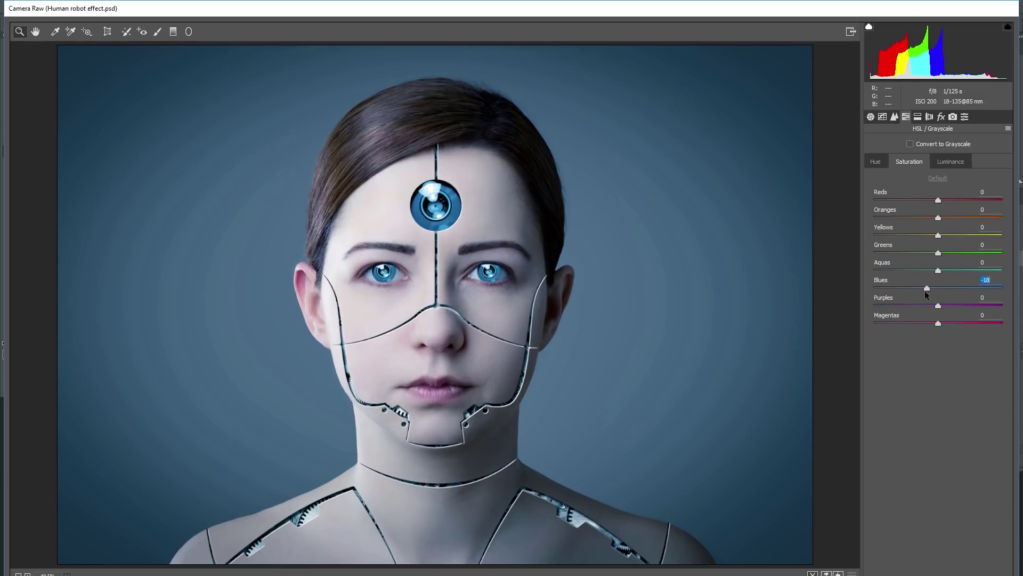
{"action": "left_click", "coordinate": [987, 572]}
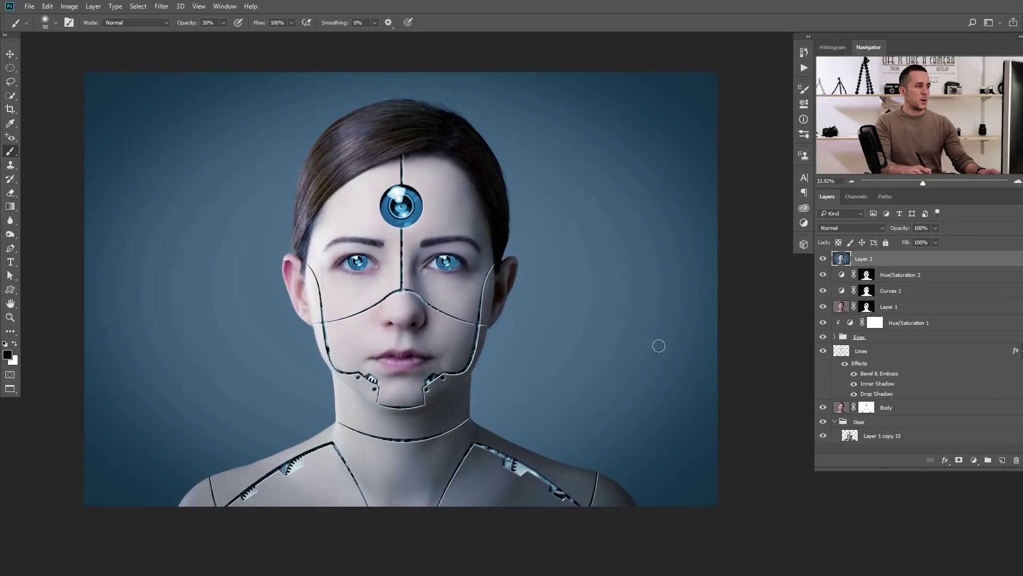
{"action": "left_click", "coordinate": [823, 259]}
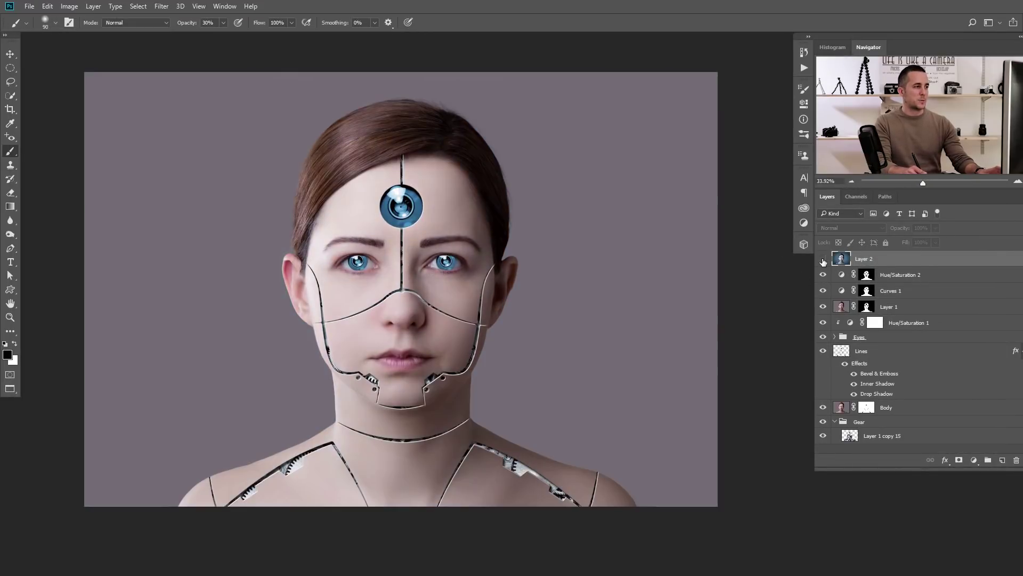
{"action": "left_click", "coordinate": [823, 259]}
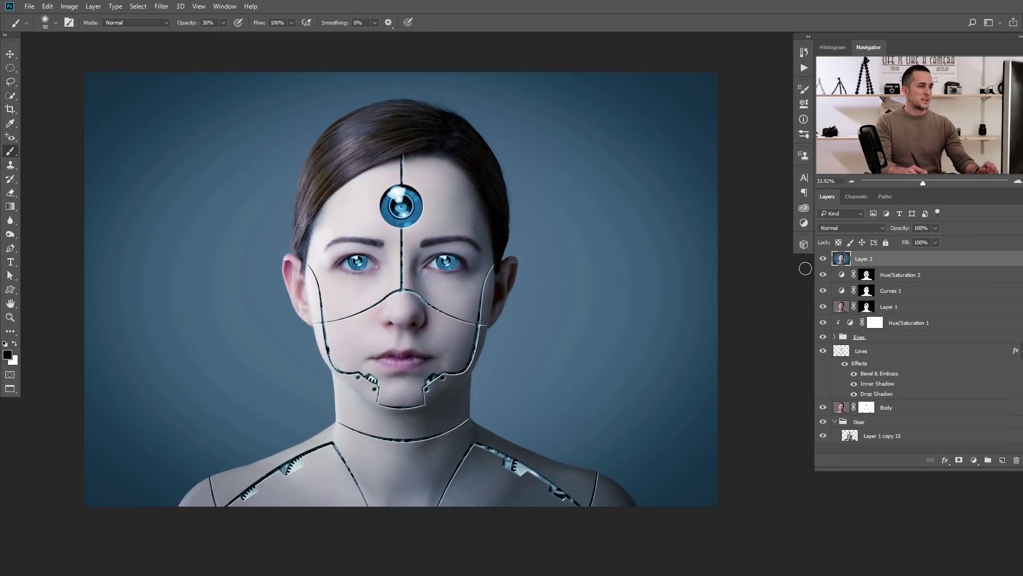
- Apply the Pro Contrast filter from Nik Collection's Color Efex Pro 4 to Layer 2
{"action": "left_click", "coordinate": [161, 6]}
{"action": "mouse_move", "coordinate": [203, 241]}
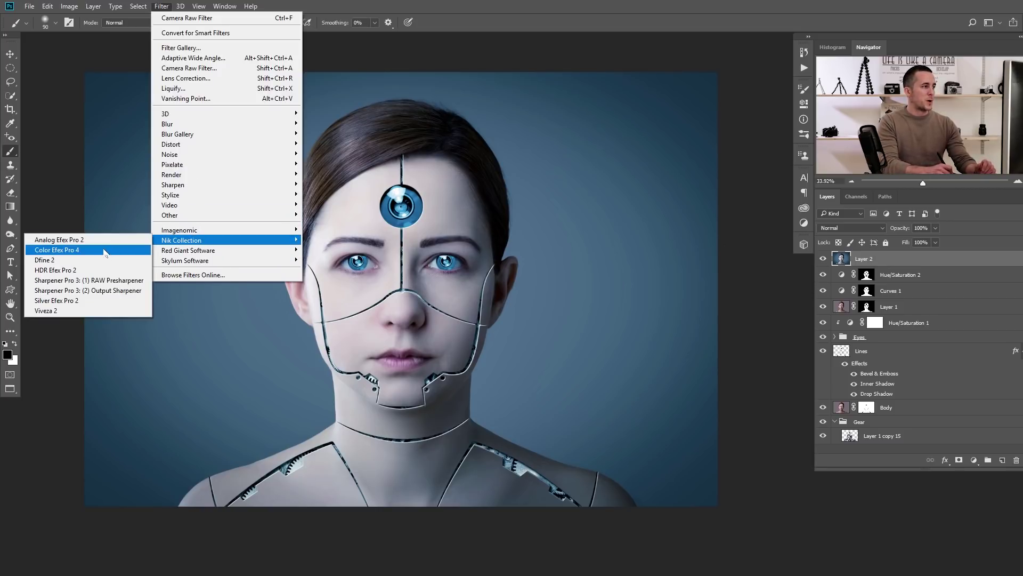
{"action": "left_click", "coordinate": [107, 254]}
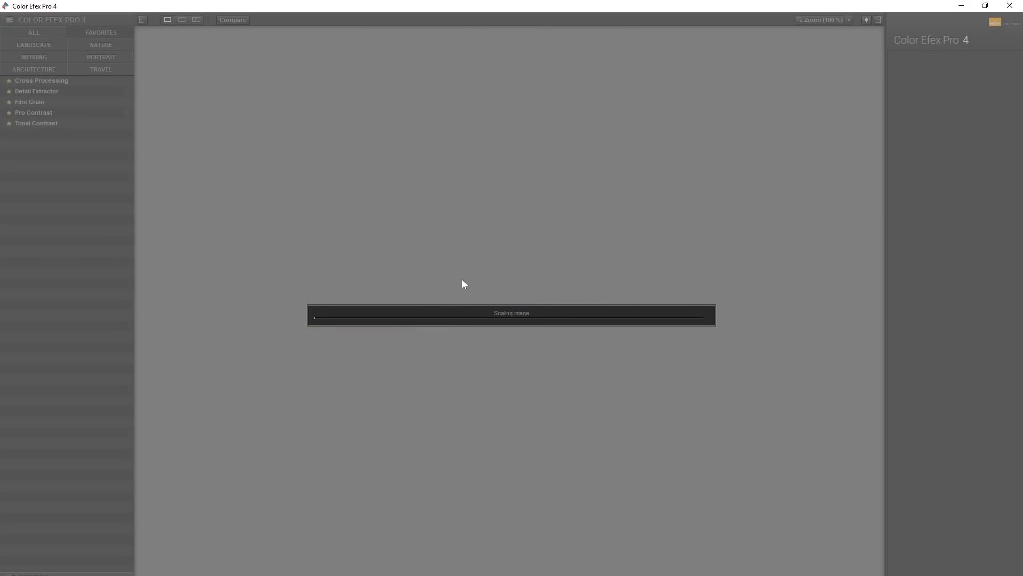
{"action": "left_click", "coordinate": [42, 113]}
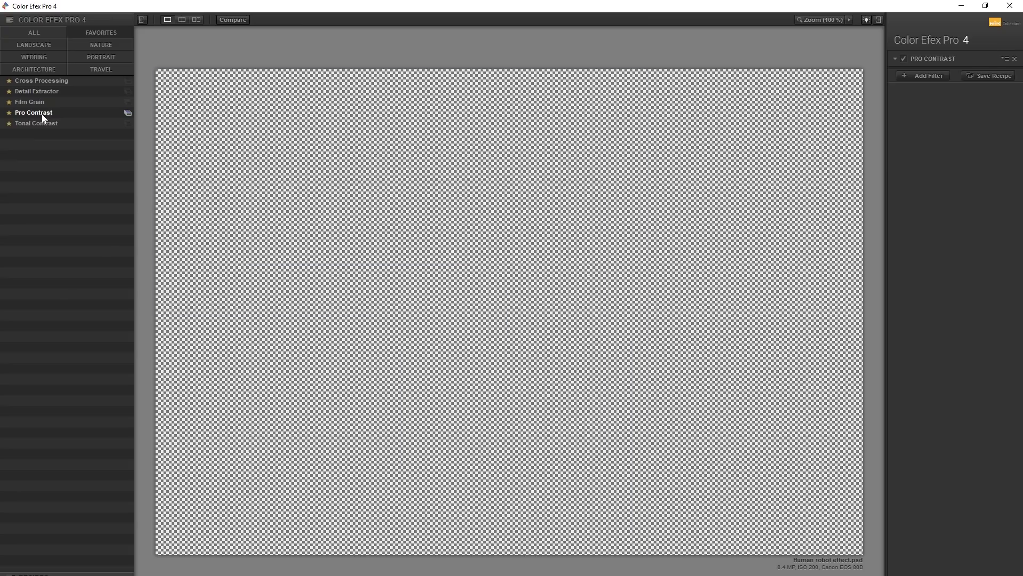
{"action": "mouse_move", "coordinate": [933, 123]}
{"action": "left_mouse_down"}
{"action": "mouse_move", "coordinate": [903, 124]}
{"action": "mouse_move", "coordinate": [949, 124]}
{"action": "left_mouse_up"}
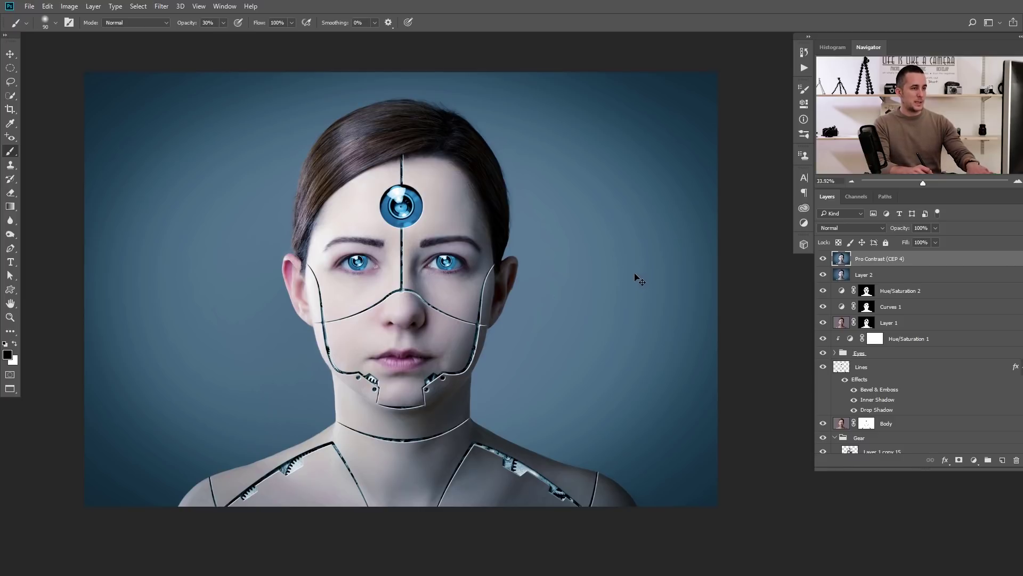
- Duplicate the Pro Contrast layer and reduce the saturation of its blues to about -47 with the Camera Raw Filter
{"action": "key", "text": "ctrl+j"}
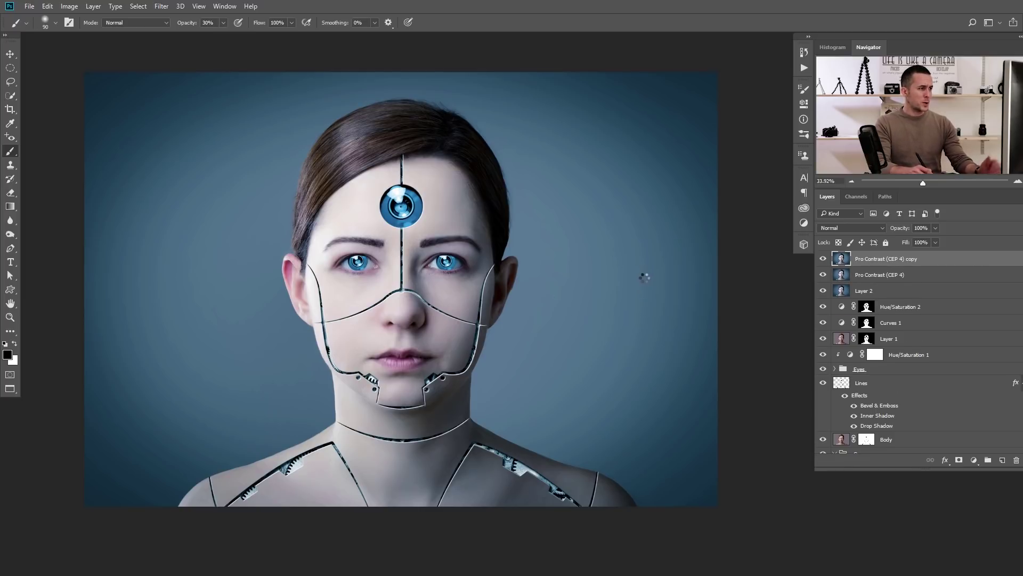
{"action": "key", "text": "ctrl+shift+a"}
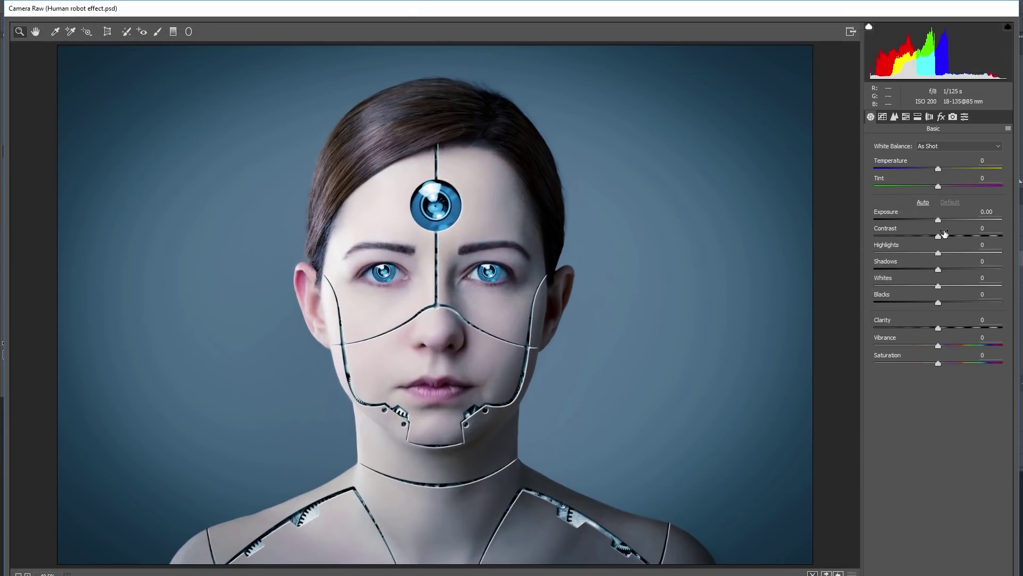
{"action": "left_click", "coordinate": [908, 117]}
{"action": "left_click_drag", "start_coordinate": [926, 287], "coordinate": [909, 290]}
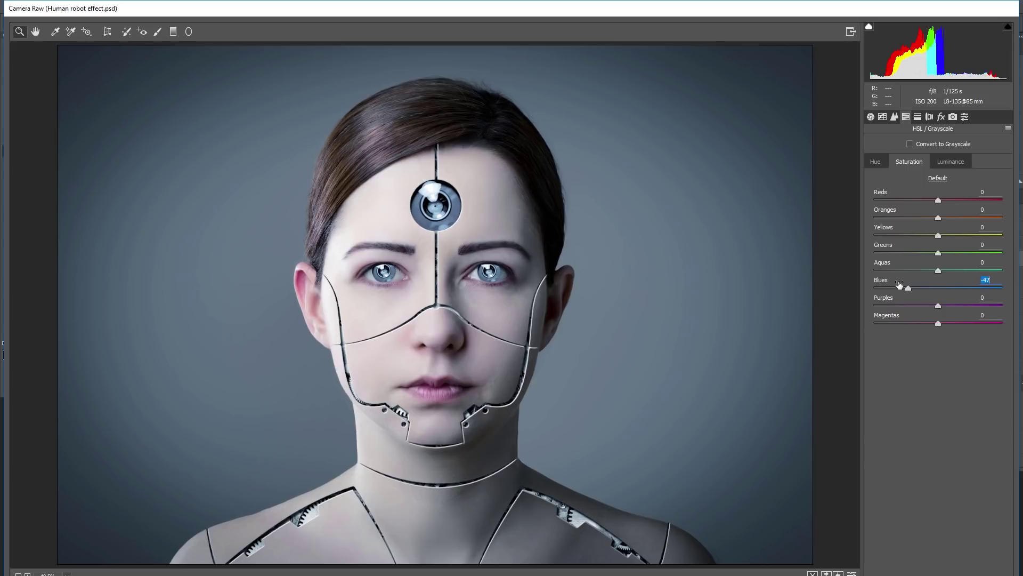
{"action": "left_click_drag", "start_coordinate": [909, 292], "coordinate": [907, 290]}
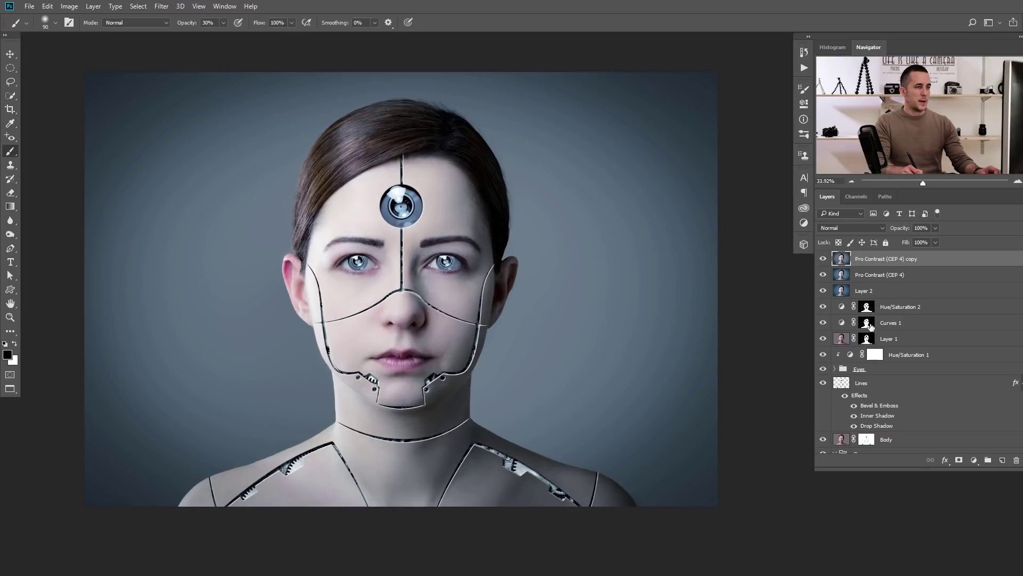
- Mask the copied layer and restore the blue in all three lens eyes by painting black at 100% opacity with a 200 px brush
{"action": "left_click", "coordinate": [959, 460]}
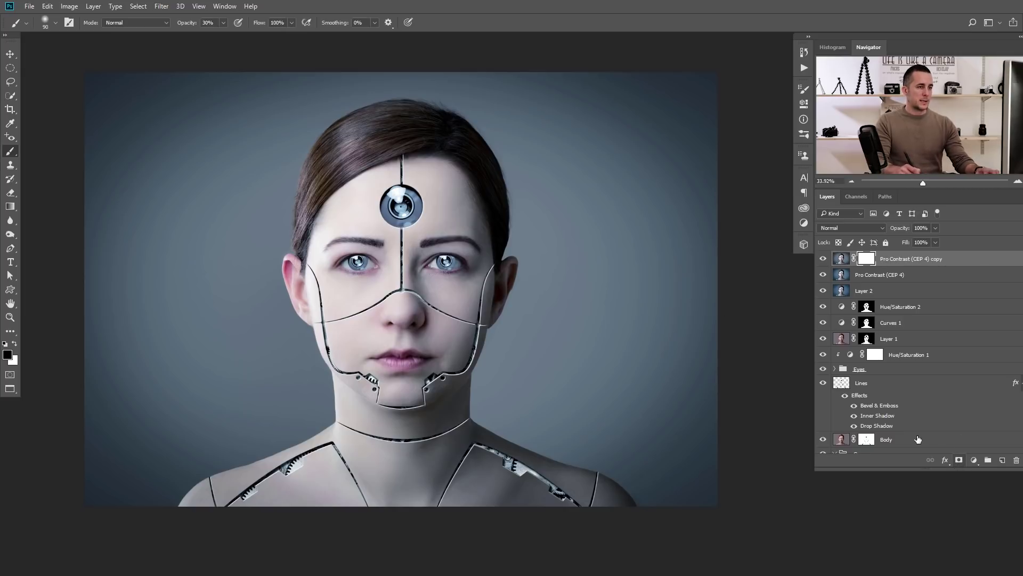
{"action": "key", "text": "x"}
{"action": "left_click_drag", "start_coordinate": [418, 245], "coordinate": [448, 244]}
{"action": "key", "text": "x"}
{"action": "key", "text": "bracketright"}
{"action": "key", "text": "bracketright"}
{"action": "key", "text": "bracketright"}
{"action": "key", "text": "bracketright"}
{"action": "key", "text": "bracketright"}
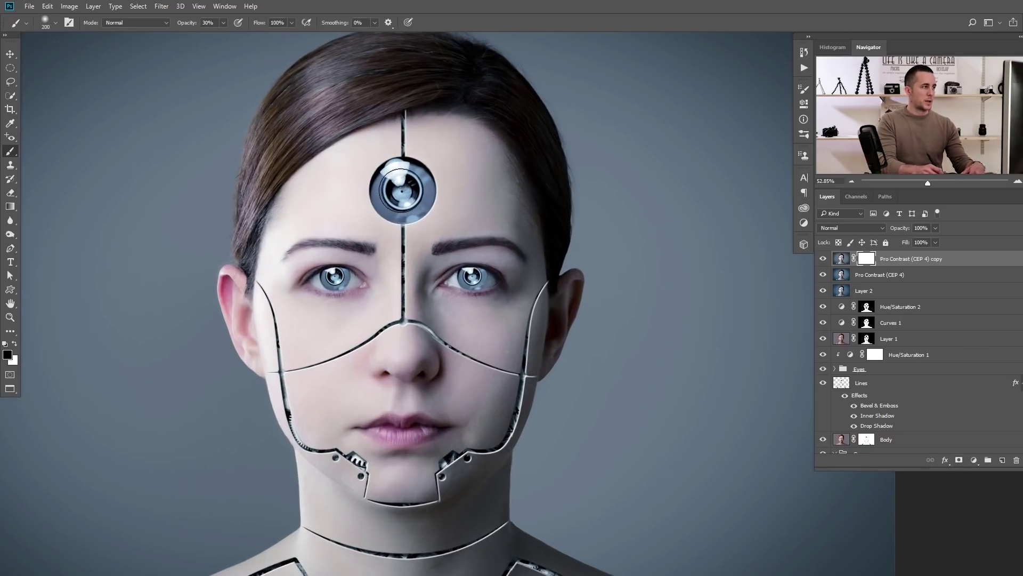
{"action": "key", "text": "0"}
{"action": "left_click_drag", "start_coordinate": [399, 198], "coordinate": [401, 191]}
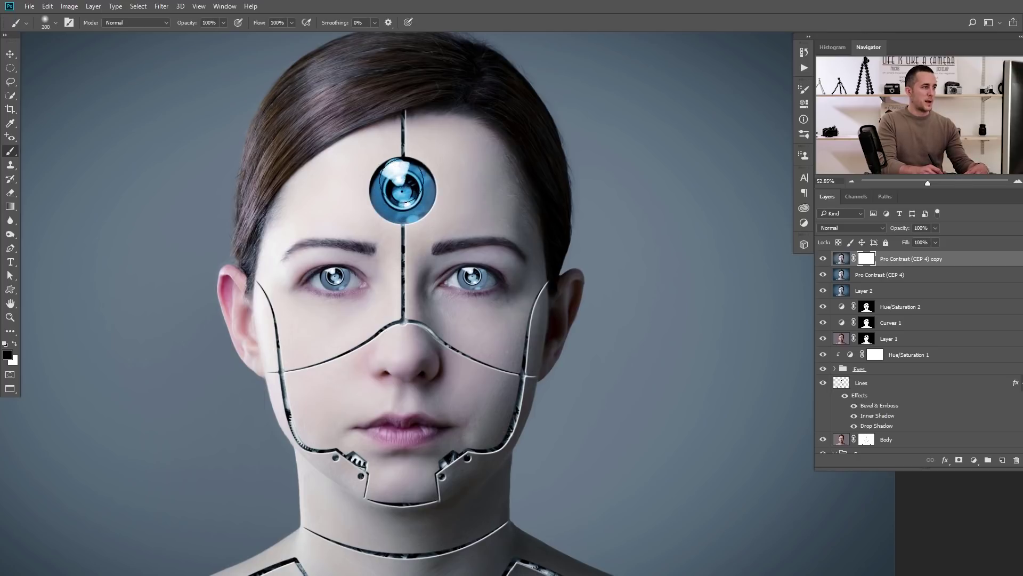
{"action": "left_click_drag", "start_coordinate": [336, 276], "coordinate": [337, 275]}
{"action": "mouse_move", "coordinate": [471, 279]}
{"action": "left_mouse_down"}
{"action": "mouse_move", "coordinate": [448, 279]}
{"action": "mouse_move", "coordinate": [466, 279]}
{"action": "left_mouse_up"}
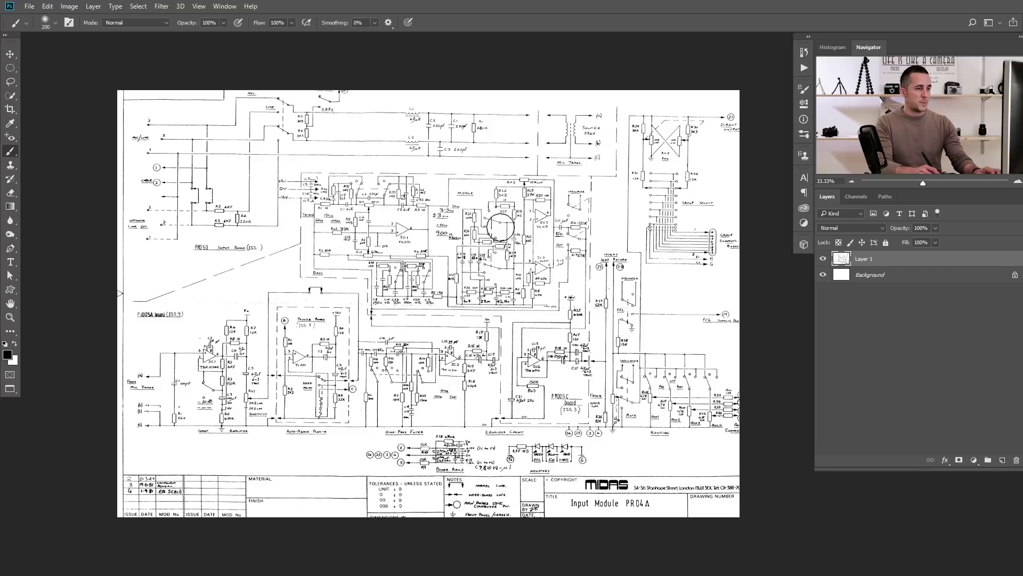
- Copy the whole circuit diagram into the robot portrait as the uppermost layer and set its blend mode to Multiply
{"action": "key", "text": "ctrl+a"}
{"action": "key", "text": "ctrl+Tab"}
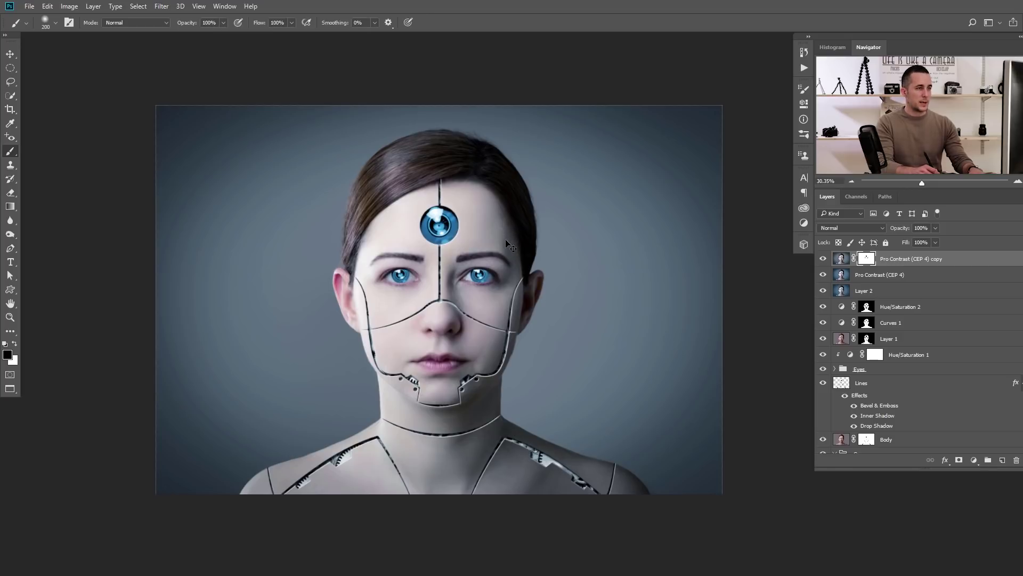
{"action": "key", "text": "ctrl+v"}
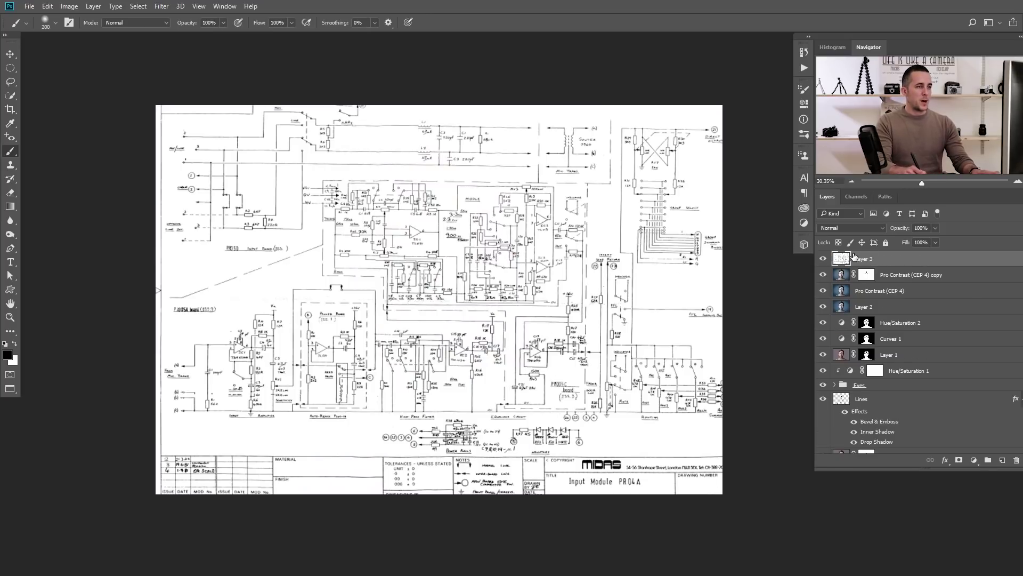
{"action": "left_click", "coordinate": [864, 230]}
{"action": "left_click", "coordinate": [847, 266]}
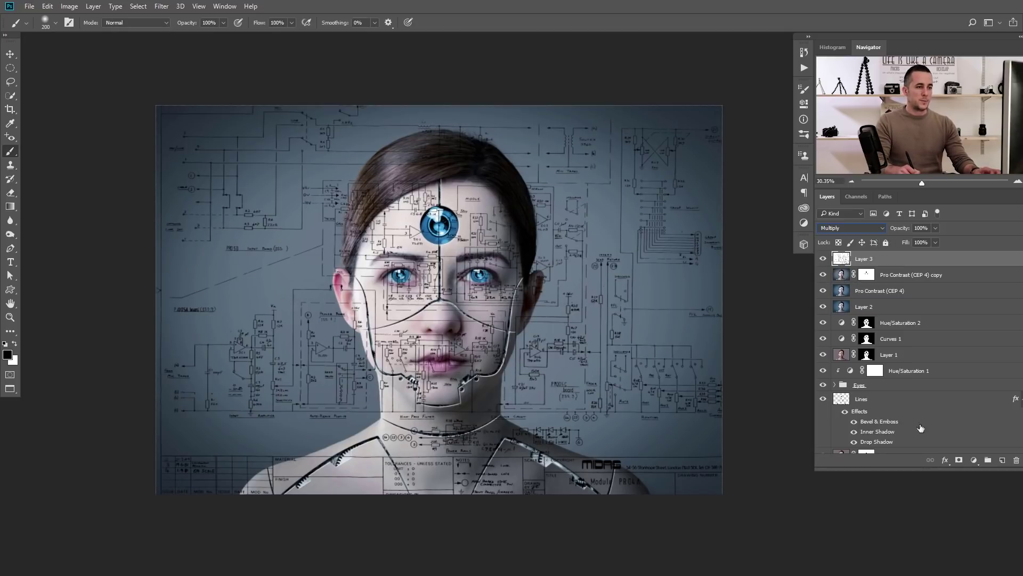
- Add a mask to the circuit diagram layer and paint black over the woman's head, neck and shoulders with a large brush
{"action": "left_click", "coordinate": [959, 460]}
{"action": "key", "text": "bracketright"}
{"action": "key", "text": "bracketright"}
{"action": "key", "text": "bracketright"}
{"action": "key", "text": "bracketright"}
{"action": "key", "text": "bracketright"}
{"action": "key", "text": "bracketright"}
{"action": "key", "text": "bracketright"}
{"action": "key", "text": "bracketright"}
{"action": "key", "text": "bracketright"}
{"action": "key", "text": "bracketright"}
{"action": "key", "text": "bracketright"}
{"action": "key", "text": "bracketright"}
{"action": "key", "text": "bracketleft"}
{"action": "key", "text": "bracketleft"}
{"action": "key", "text": "bracketleft"}
{"action": "mouse_move", "coordinate": [424, 229]}
{"action": "left_mouse_down"}
{"action": "mouse_move", "coordinate": [432, 283]}
{"action": "mouse_move", "coordinate": [441, 253]}
{"action": "mouse_move", "coordinate": [433, 268]}
{"action": "mouse_move", "coordinate": [430, 222]}
{"action": "left_mouse_up"}
{"action": "key", "text": "bracketleft"}
{"action": "key", "text": "bracketleft"}
{"action": "key", "text": "bracketleft"}
{"action": "mouse_move", "coordinate": [400, 304]}
{"action": "left_mouse_down"}
{"action": "mouse_move", "coordinate": [430, 363]}
{"action": "mouse_move", "coordinate": [436, 405]}
{"action": "mouse_move", "coordinate": [487, 289]}
{"action": "mouse_move", "coordinate": [488, 221]}
{"action": "mouse_move", "coordinate": [429, 188]}
{"action": "mouse_move", "coordinate": [450, 193]}
{"action": "mouse_move", "coordinate": [434, 185]}
{"action": "mouse_move", "coordinate": [436, 444]}
{"action": "mouse_move", "coordinate": [452, 400]}
{"action": "mouse_move", "coordinate": [436, 397]}
{"action": "mouse_move", "coordinate": [421, 467]}
{"action": "mouse_move", "coordinate": [280, 516]}
{"action": "mouse_move", "coordinate": [334, 491]}
{"action": "mouse_move", "coordinate": [318, 518]}
{"action": "mouse_move", "coordinate": [521, 497]}
{"action": "mouse_move", "coordinate": [517, 476]}
{"action": "mouse_move", "coordinate": [613, 498]}
{"action": "left_mouse_up"}
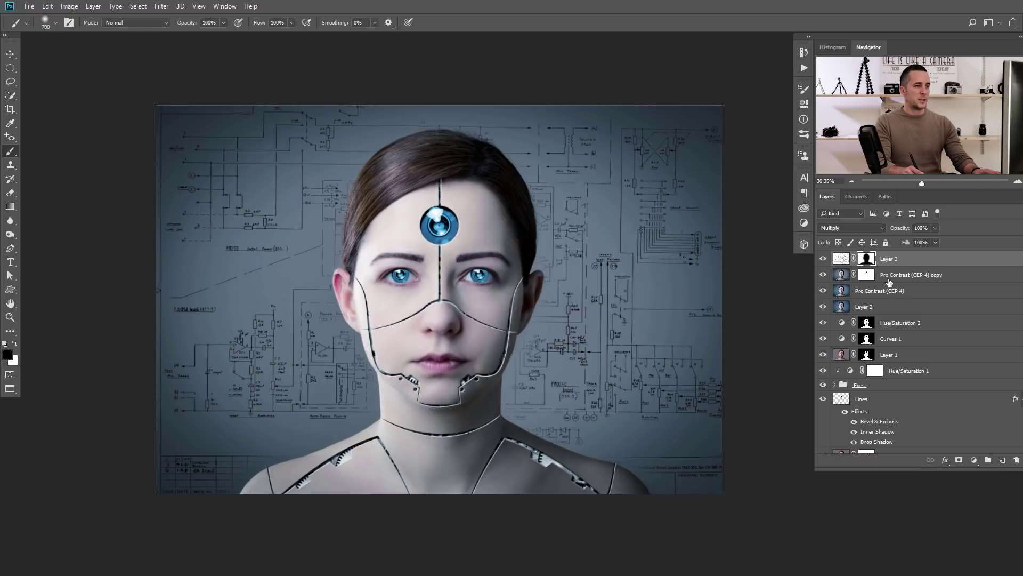
- Blur the circuit diagram layer with a Gaussian Blur of 9.0 pixels
{"action": "left_click", "coordinate": [162, 8]}
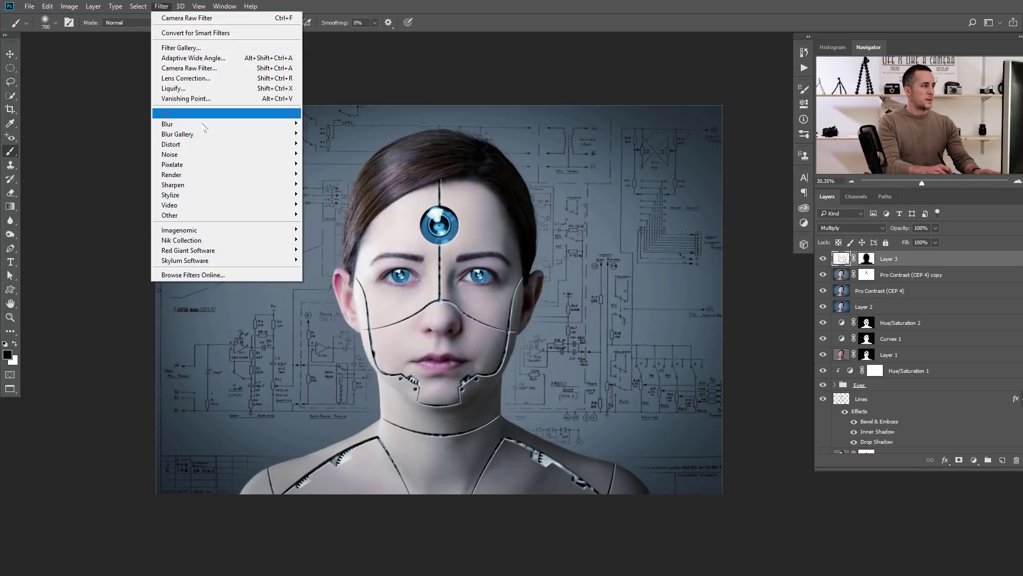
{"action": "mouse_move", "coordinate": [204, 124]}
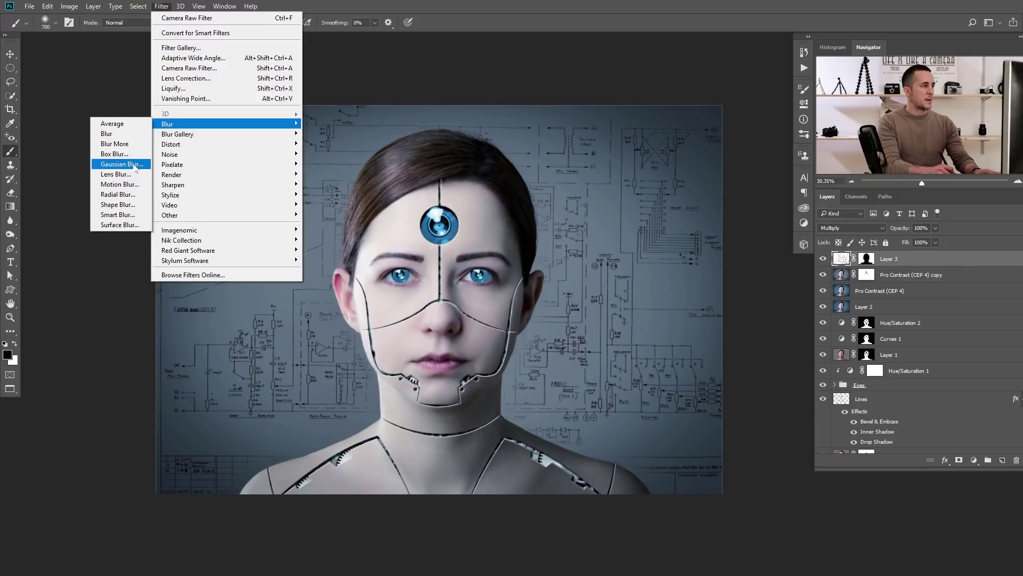
{"action": "left_click", "coordinate": [133, 164]}
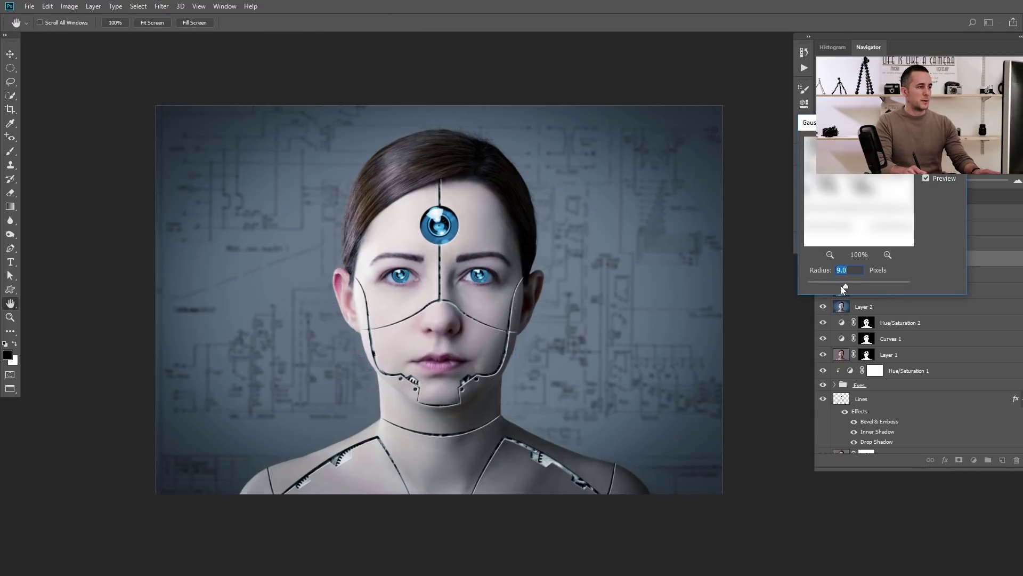
{"action": "key", "text": "Return"}
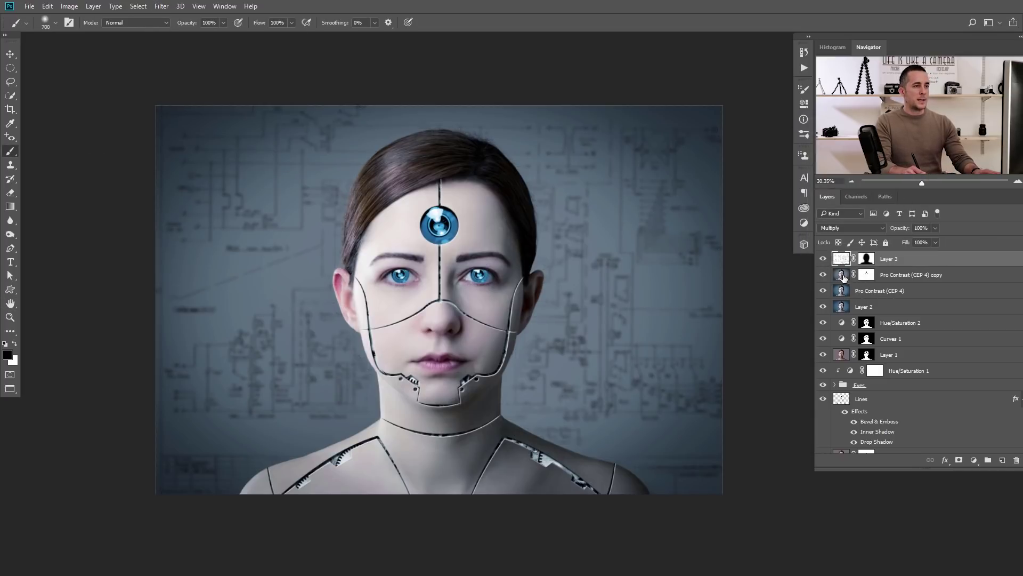
- Stamp the portrait without the circuit diagram into a new merged layer directly beneath the diagram layer, keeping the diagram switched on
{"action": "left_click", "coordinate": [822, 260]}
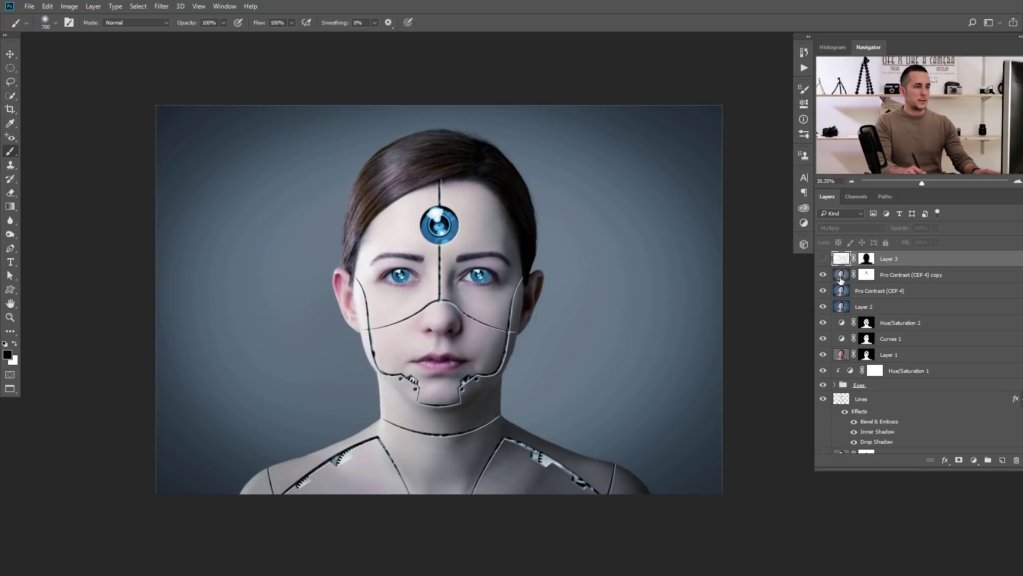
{"action": "left_click", "coordinate": [842, 275]}
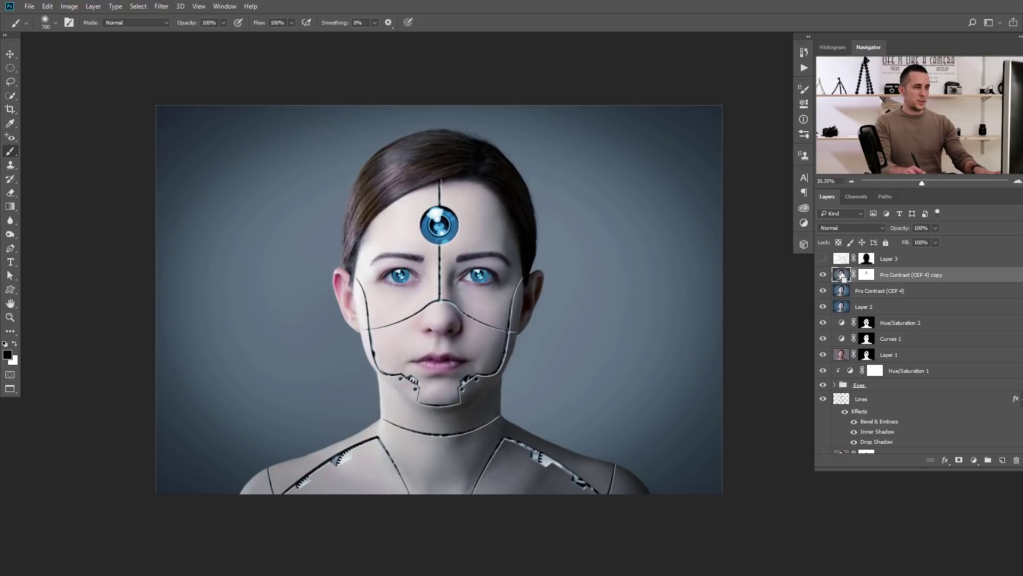
{"action": "key", "text": "ctrl+shift+alt+n"}
{"action": "left_click", "coordinate": [824, 260]}
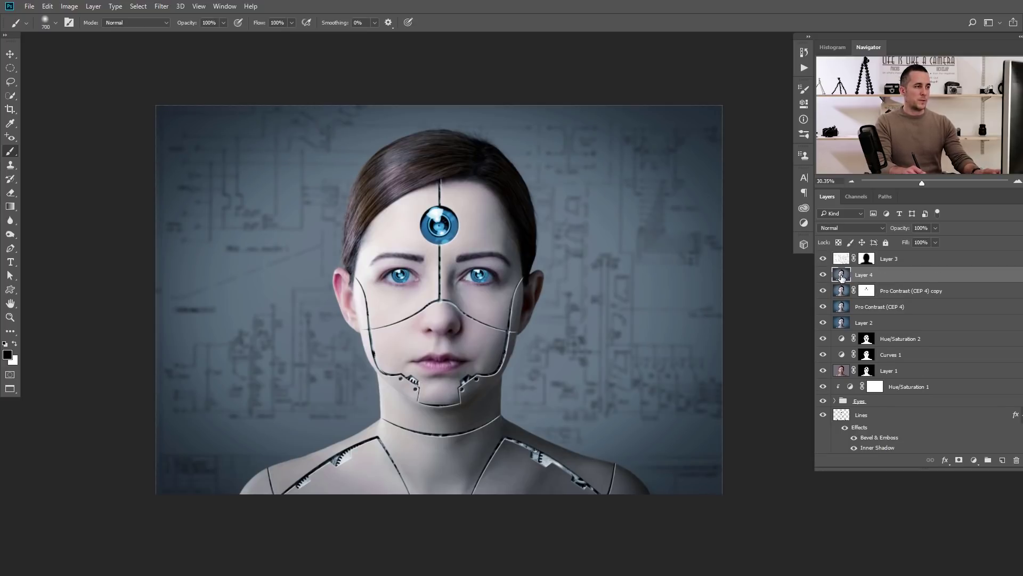
- Apply a Gaussian Blur with a 9.0 pixel radius to the merged portrait layer
{"action": "left_click", "coordinate": [162, 7]}
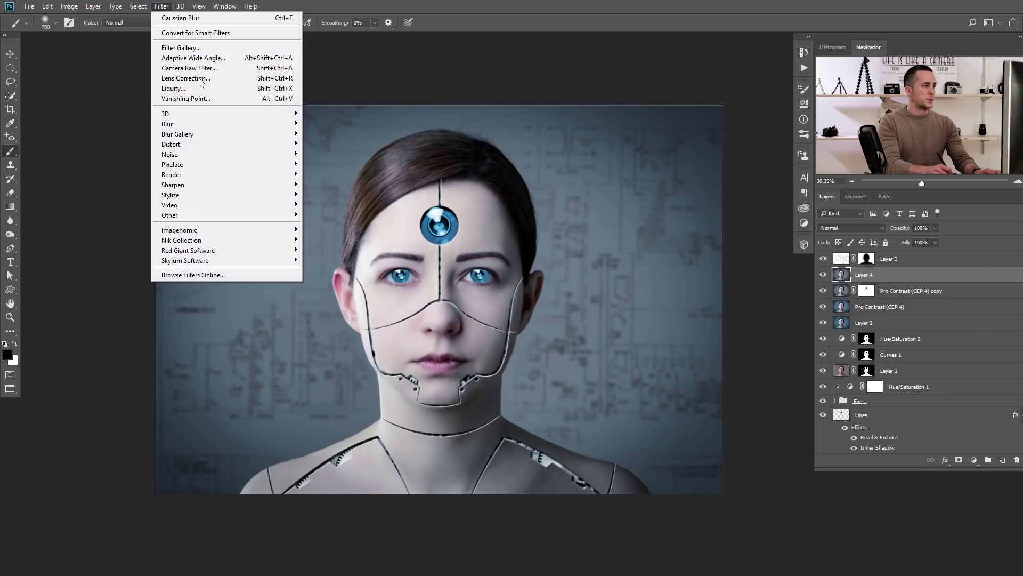
{"action": "mouse_move", "coordinate": [205, 126]}
{"action": "left_click", "coordinate": [114, 164]}
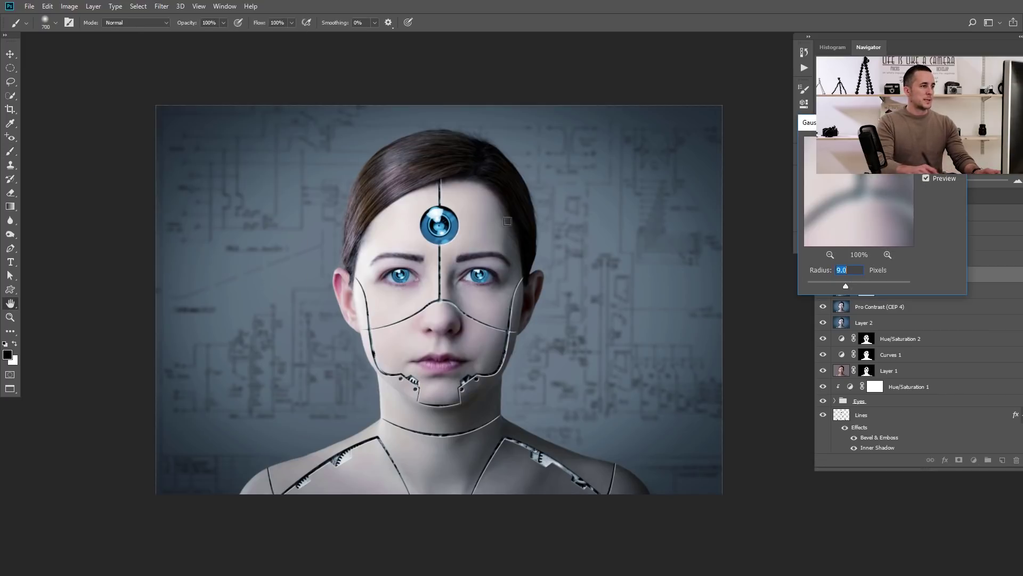
{"action": "key", "text": "Return"}
{"action": "key", "text": "b"}
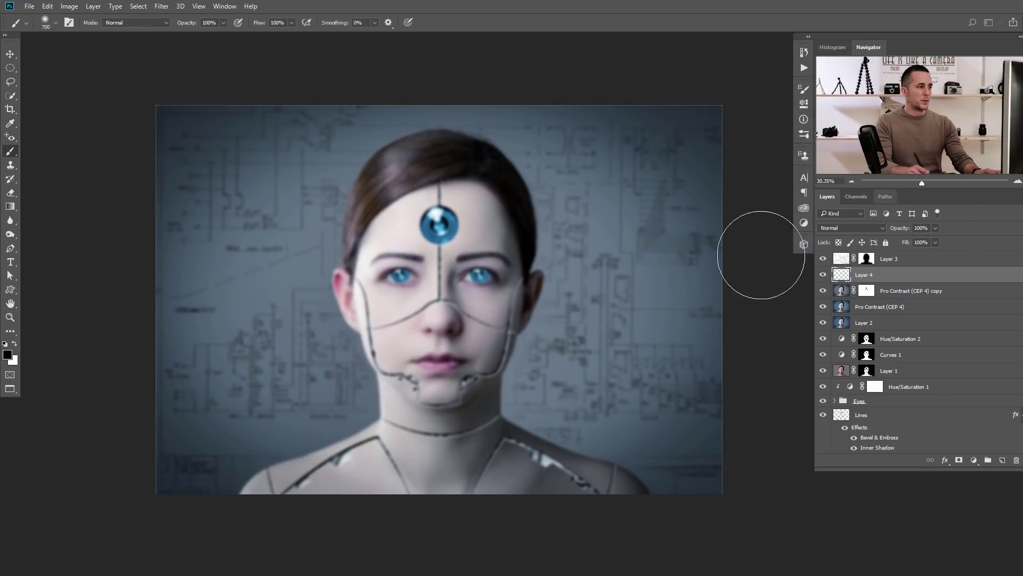
- Mask the blurred portrait layer and paint black over the face at 100% opacity and over the neck and shoulders at 50%
{"action": "scroll", "coordinate": [487, 299], "scroll_direction": "up", "scroll_amount": 2}
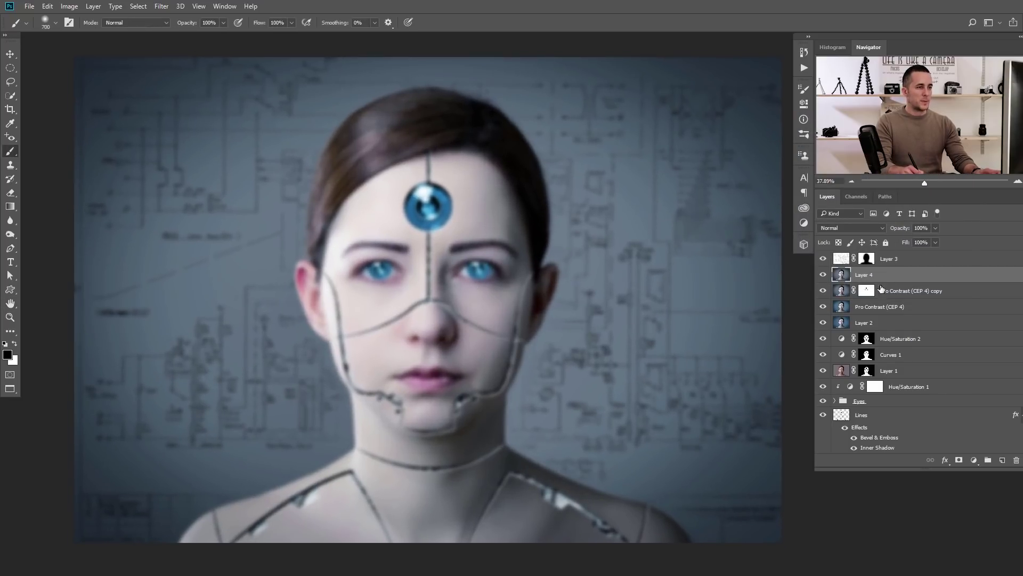
{"action": "left_click", "coordinate": [958, 460]}
{"action": "mouse_move", "coordinate": [423, 206]}
{"action": "left_mouse_down"}
{"action": "mouse_move", "coordinate": [428, 242]}
{"action": "mouse_move", "coordinate": [421, 215]}
{"action": "mouse_move", "coordinate": [415, 236]}
{"action": "mouse_move", "coordinate": [473, 257]}
{"action": "mouse_move", "coordinate": [414, 225]}
{"action": "mouse_move", "coordinate": [376, 394]}
{"action": "mouse_move", "coordinate": [443, 421]}
{"action": "mouse_move", "coordinate": [454, 339]}
{"action": "mouse_move", "coordinate": [443, 405]}
{"action": "mouse_move", "coordinate": [469, 384]}
{"action": "mouse_move", "coordinate": [444, 374]}
{"action": "left_mouse_up"}
{"action": "key", "text": "5"}
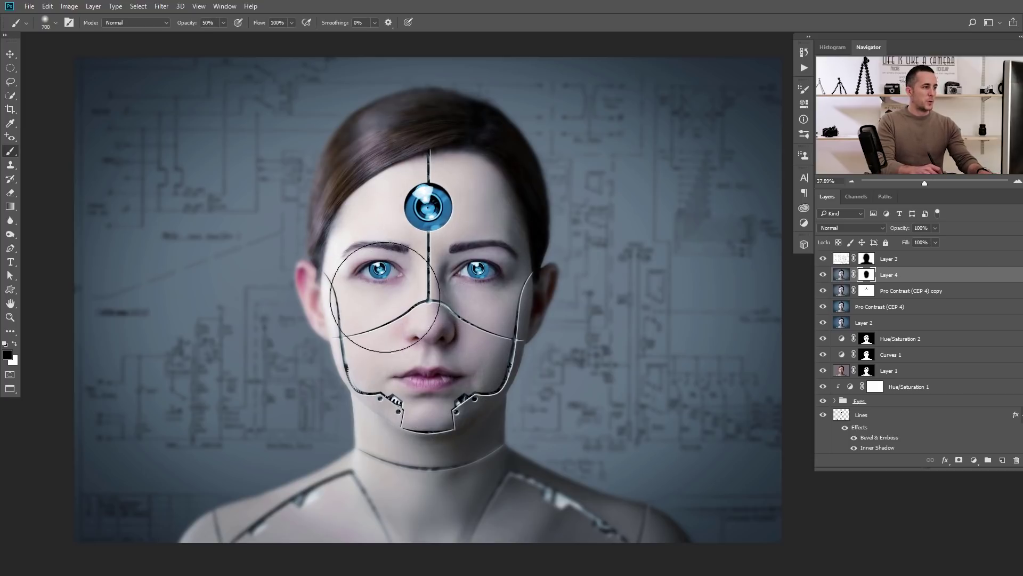
{"action": "mouse_move", "coordinate": [428, 481]}
{"action": "left_mouse_down"}
{"action": "mouse_move", "coordinate": [260, 563]}
{"action": "mouse_move", "coordinate": [575, 539]}
{"action": "mouse_move", "coordinate": [492, 535]}
{"action": "mouse_move", "coordinate": [630, 570]}
{"action": "mouse_move", "coordinate": [590, 513]}
{"action": "mouse_move", "coordinate": [689, 548]}
{"action": "left_mouse_up"}
- Refine the blur mask around the ears, hair and jaw with a 250 px brush at 20% opacity, alternating black and white
{"action": "key", "text": "2"}
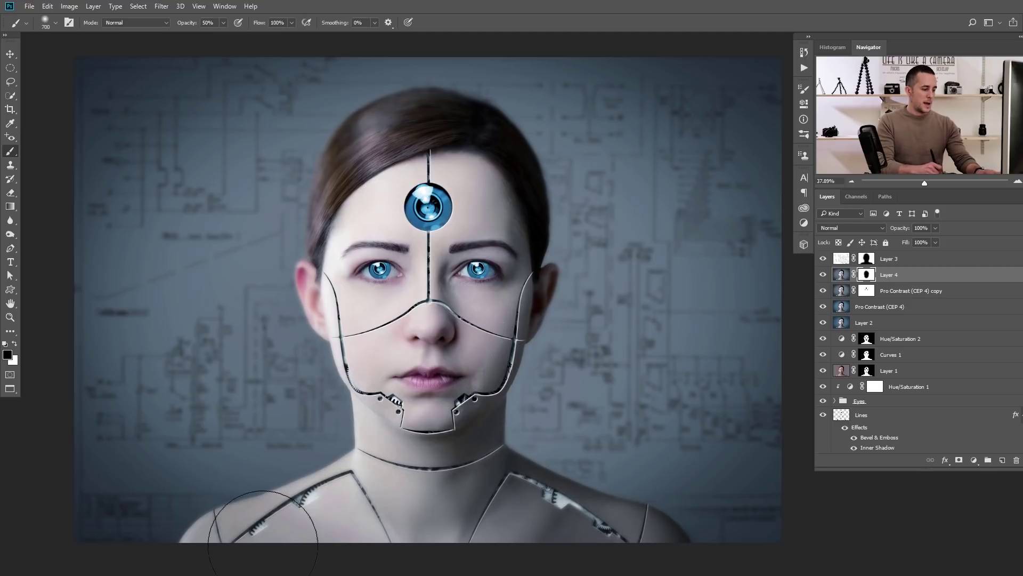
{"action": "left_click_drag", "start_coordinate": [341, 303], "coordinate": [377, 304]}
{"action": "key", "text": "bracketleft"}
{"action": "key", "text": "bracketleft"}
{"action": "key", "text": "bracketleft"}
{"action": "key", "text": "bracketleft"}
{"action": "key", "text": "bracketleft"}
{"action": "key", "text": "bracketleft"}
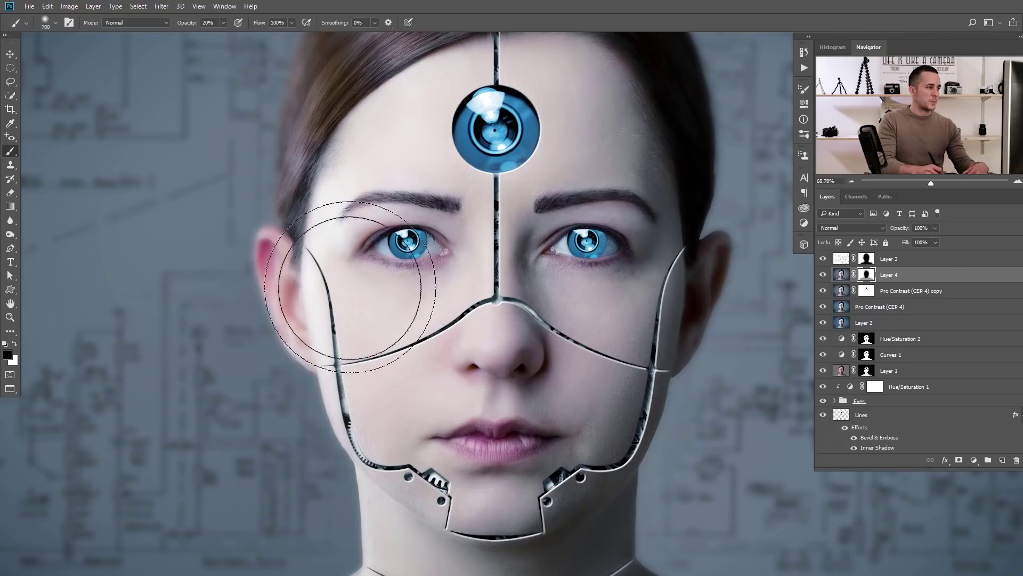
{"action": "key", "text": "bracketright"}
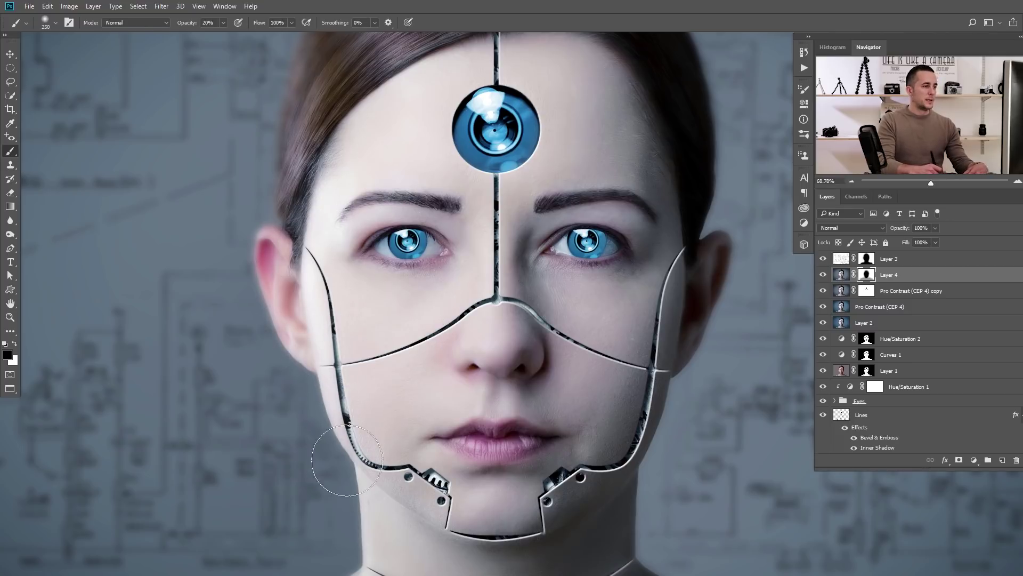
{"action": "key", "text": "x"}
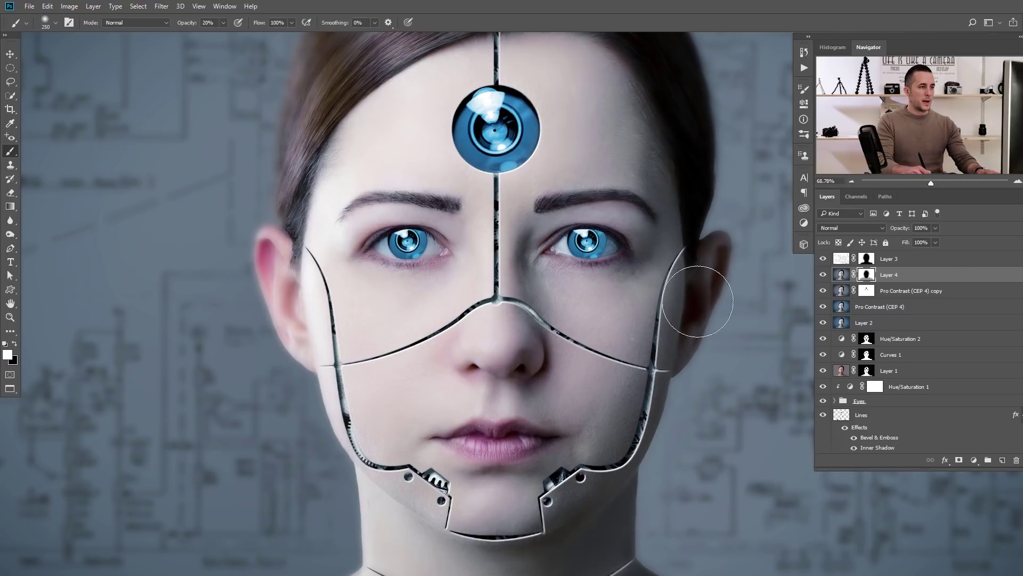
{"action": "scroll", "coordinate": [685, 178], "scroll_direction": "up", "scroll_amount": 2}
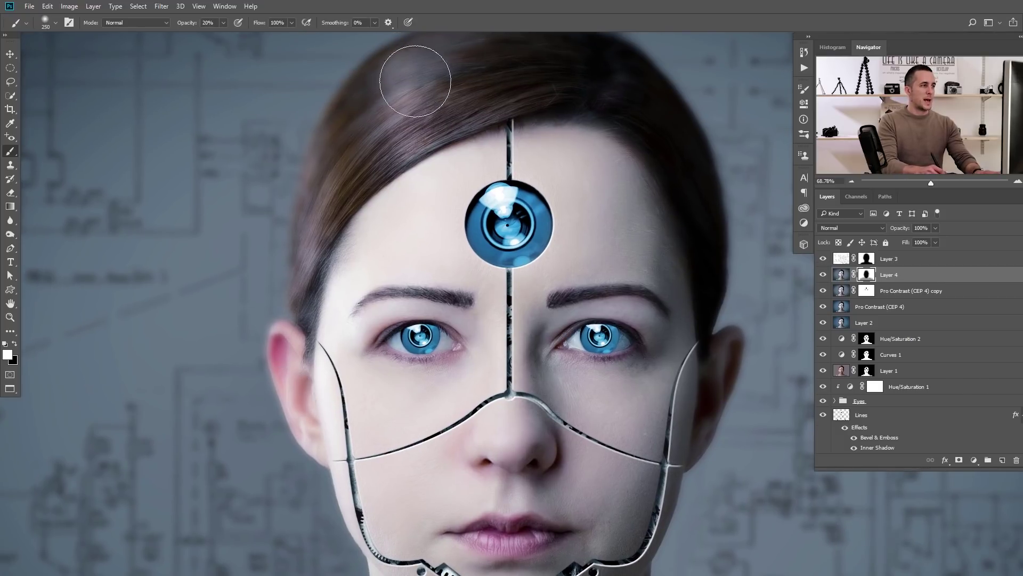
{"action": "scroll", "coordinate": [689, 136], "scroll_direction": "down", "scroll_amount": 3}
{"action": "left_click", "coordinate": [599, 294], "text": "ctrl"}
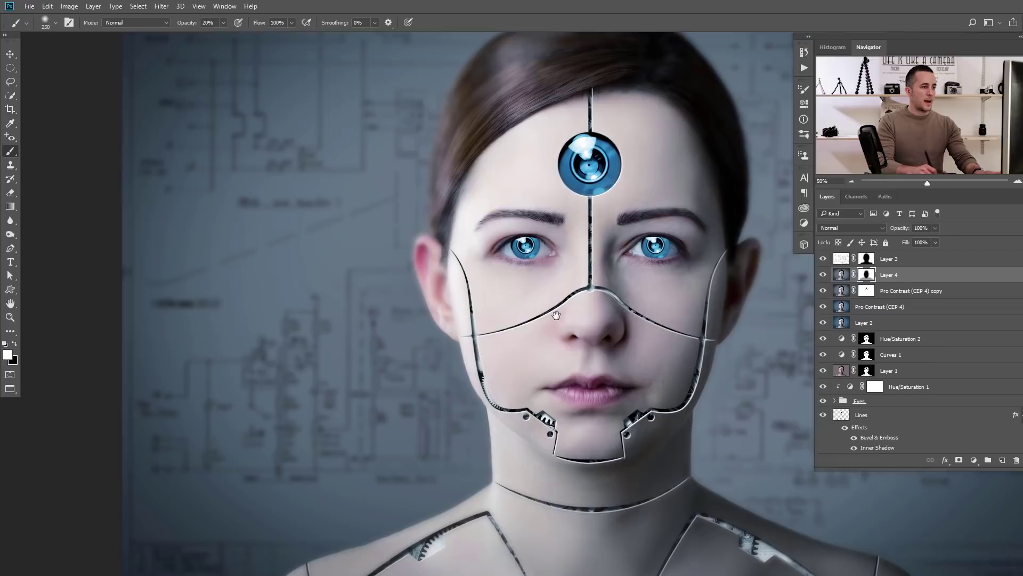
{"action": "left_click_drag", "start_coordinate": [555, 315], "coordinate": [426, 307]}
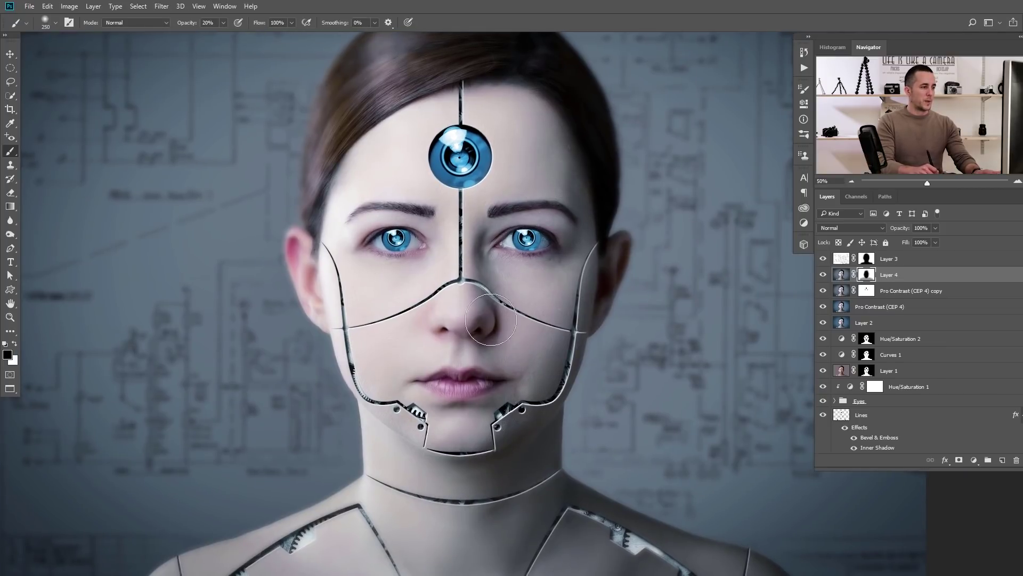
{"action": "key", "text": "ctrl+0"}
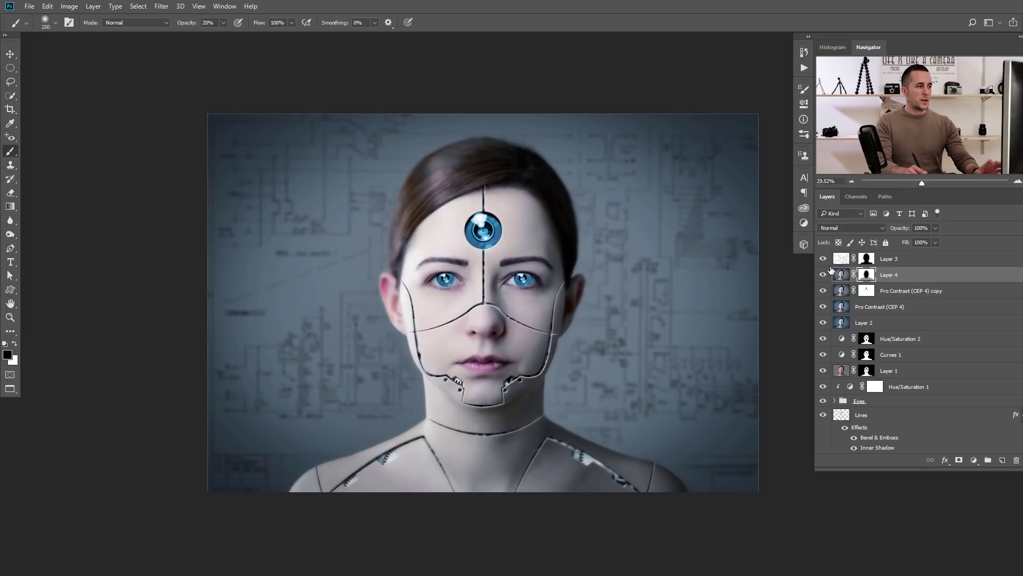
- Stamp all visible layers into a new uppermost layer and apply a High Pass filter with a 1.0 pixel radius
{"action": "left_click", "coordinate": [842, 261]}
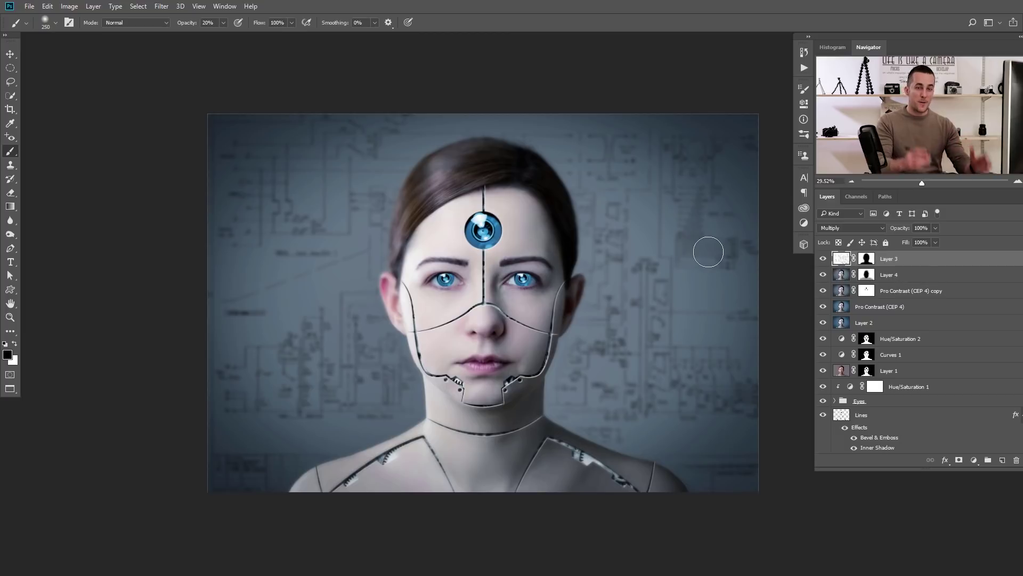
{"action": "key", "text": "ctrl+shift+alt+e"}
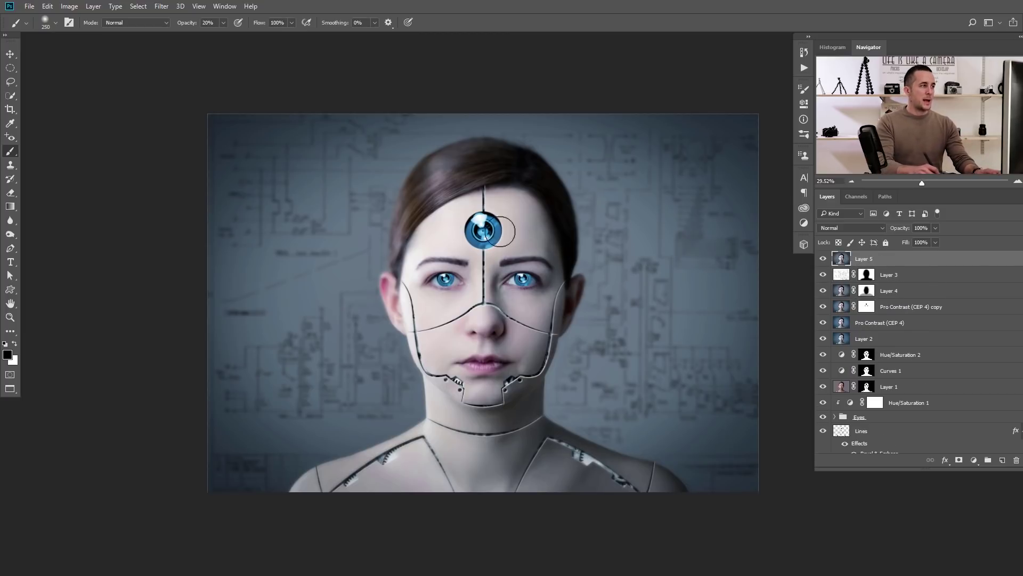
{"action": "left_click", "coordinate": [162, 7]}
{"action": "mouse_move", "coordinate": [190, 215]}
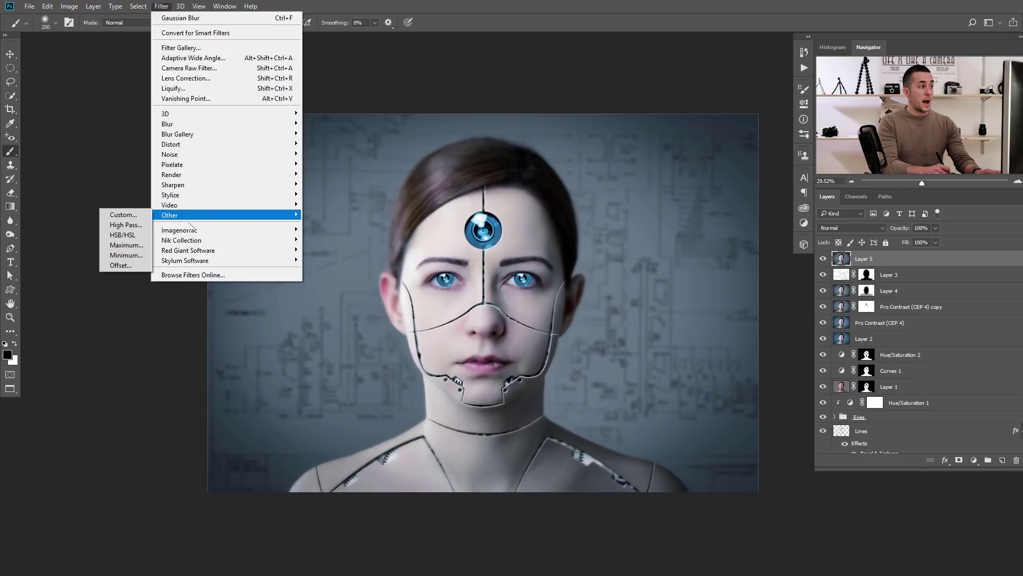
{"action": "left_click", "coordinate": [127, 224]}
{"action": "left_click_drag", "start_coordinate": [470, 365], "coordinate": [524, 380]}
{"action": "left_click_drag", "start_coordinate": [501, 153], "coordinate": [684, 195]}
{"action": "left_click_drag", "start_coordinate": [633, 357], "coordinate": [628, 358]}
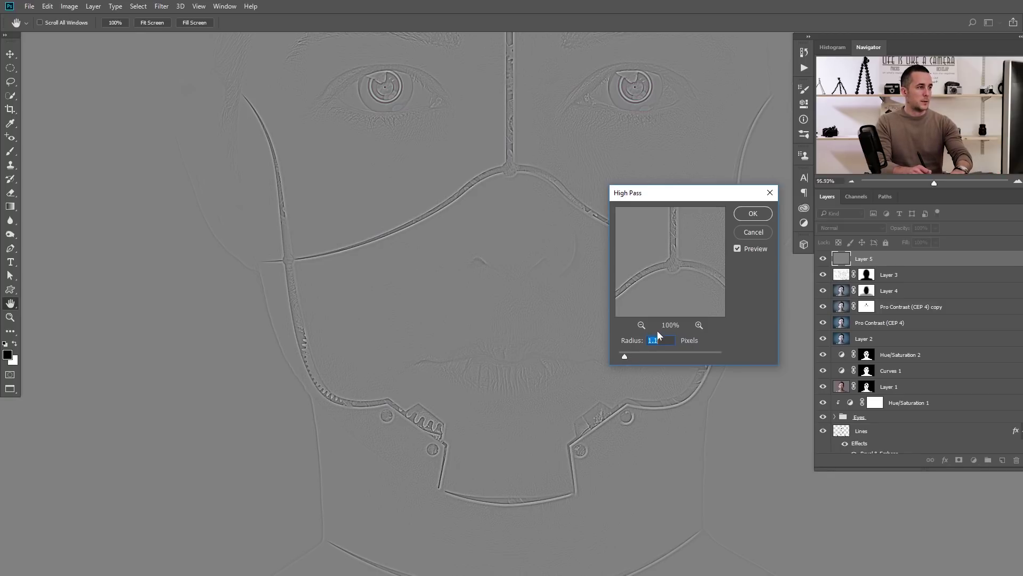
{"action": "key", "text": "Down"}
{"action": "left_click", "coordinate": [753, 213]}
{"action": "key", "text": "b"}
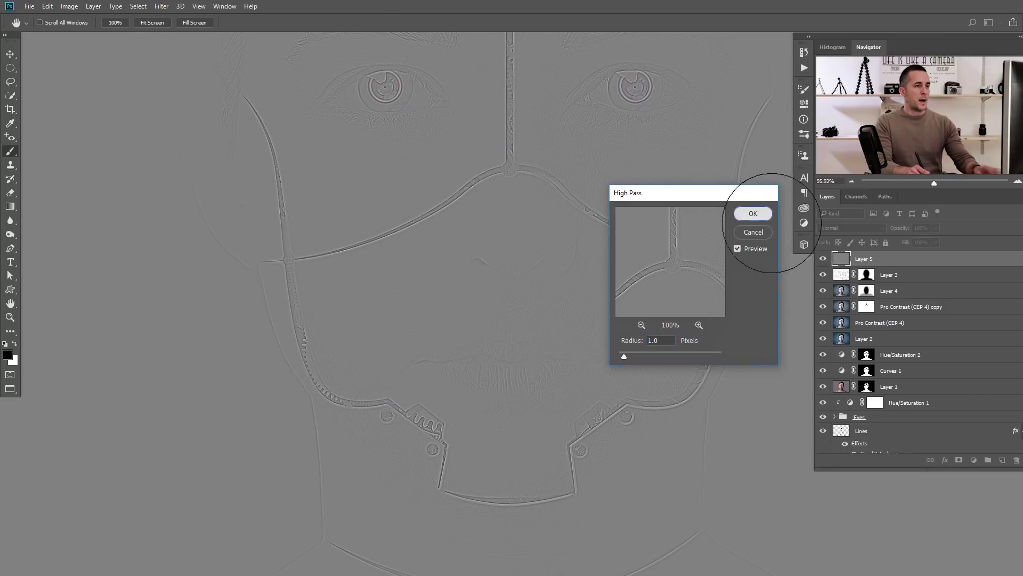
- Blend the High Pass layer as Linear Light and hide it behind a black mask
{"action": "left_click", "coordinate": [851, 227]}
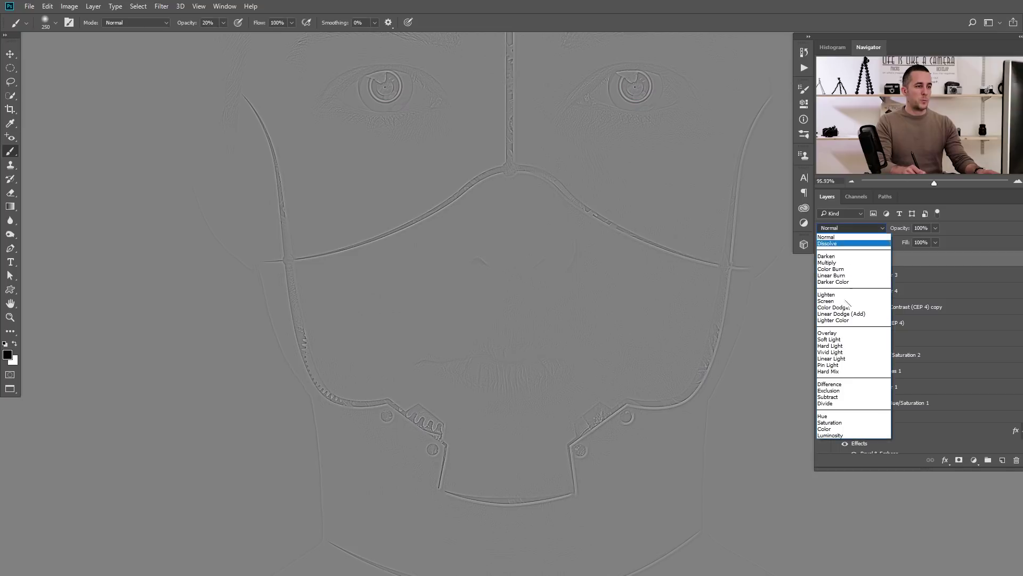
{"action": "left_click", "coordinate": [831, 358]}
{"action": "scroll", "coordinate": [510, 306], "scroll_direction": "down", "scroll_amount": 2}
{"action": "scroll", "coordinate": [511, 306], "scroll_direction": "down", "scroll_amount": 1}
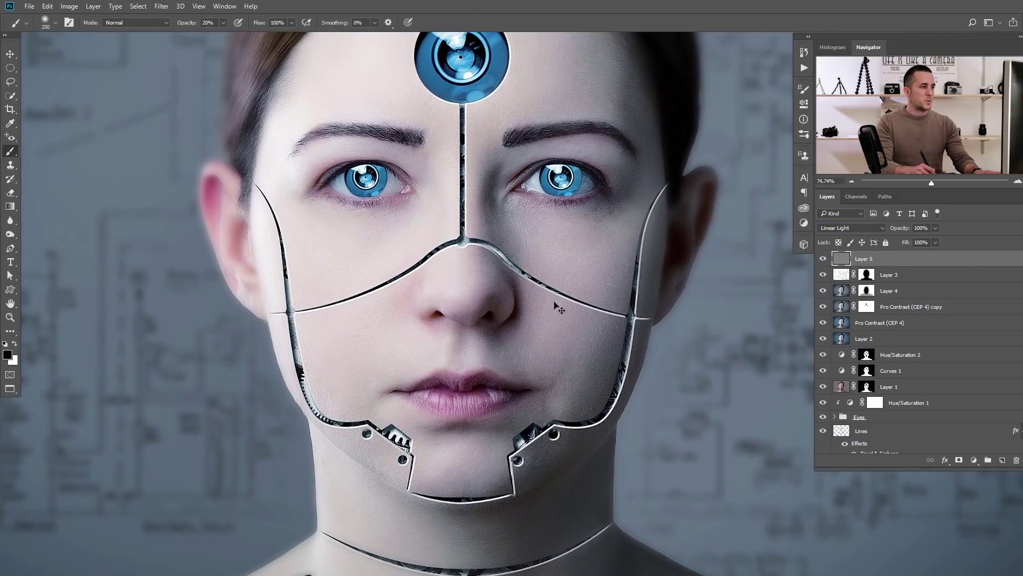
{"action": "left_click", "coordinate": [957, 461], "text": "alt"}
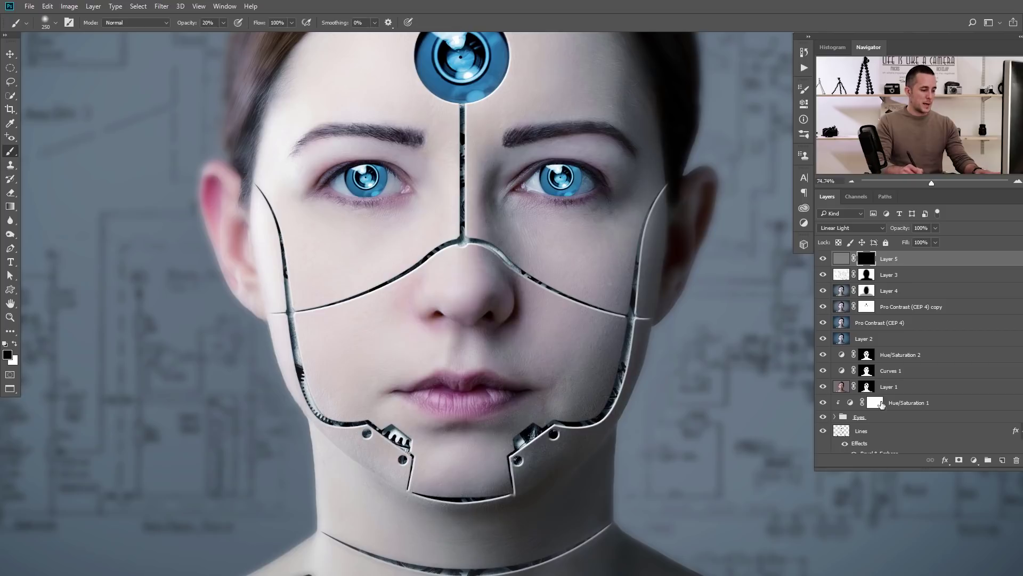
- Sharpen both eyes by painting white on the mask with a 250 px brush at 100% opacity
{"action": "key", "text": "x"}
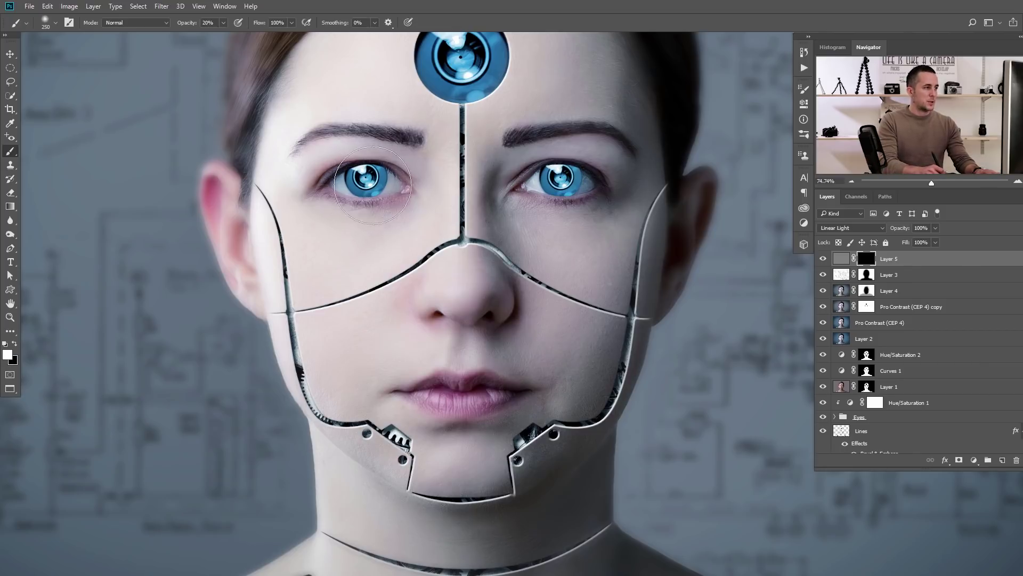
{"action": "key", "text": "0"}
{"action": "left_click_drag", "start_coordinate": [347, 177], "coordinate": [373, 176]}
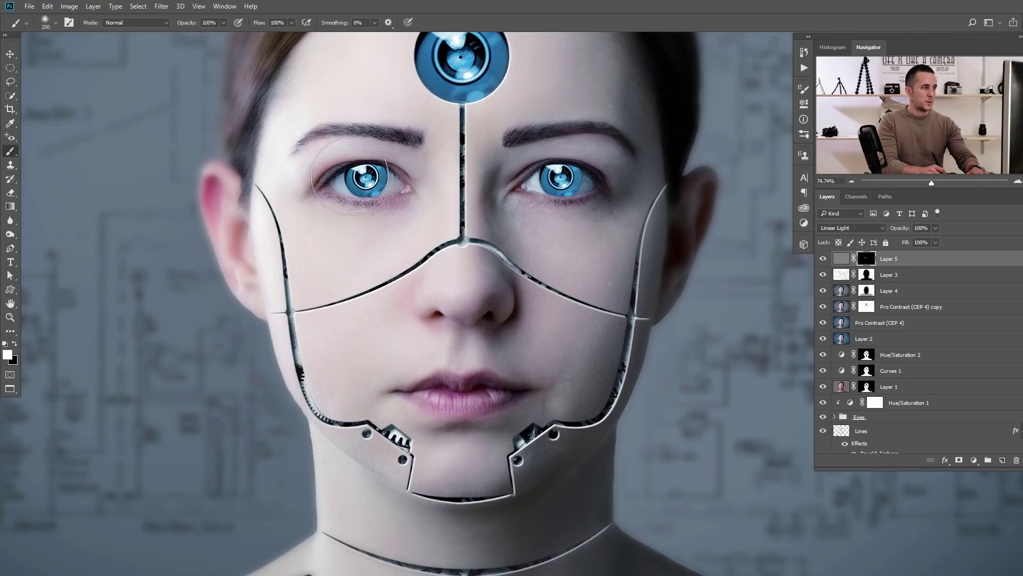
{"action": "left_click_drag", "start_coordinate": [526, 178], "coordinate": [557, 177]}
- Paint white on the sharpening mask over the eyebrows, lips, panel lines and forehead lens with smaller brushes of about 60 to 90 px
{"action": "key", "text": "bracketleft"}
{"action": "key", "text": "bracketleft"}
{"action": "key", "text": "bracketleft"}
{"action": "key", "text": "bracketleft"}
{"action": "key", "text": "bracketleft"}
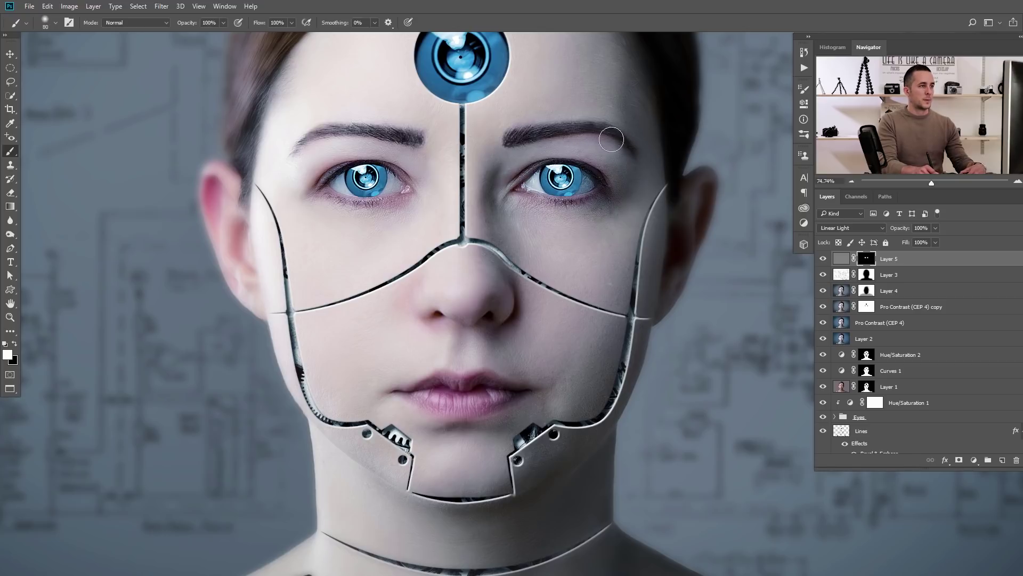
{"action": "key", "text": "bracketright"}
{"action": "key", "text": "bracketleft"}
{"action": "key", "text": "bracketleft"}
{"action": "key", "text": "bracketleft"}
{"action": "key", "text": "bracketleft"}
{"action": "key", "text": "bracketleft"}
{"action": "key", "text": "bracketleft"}
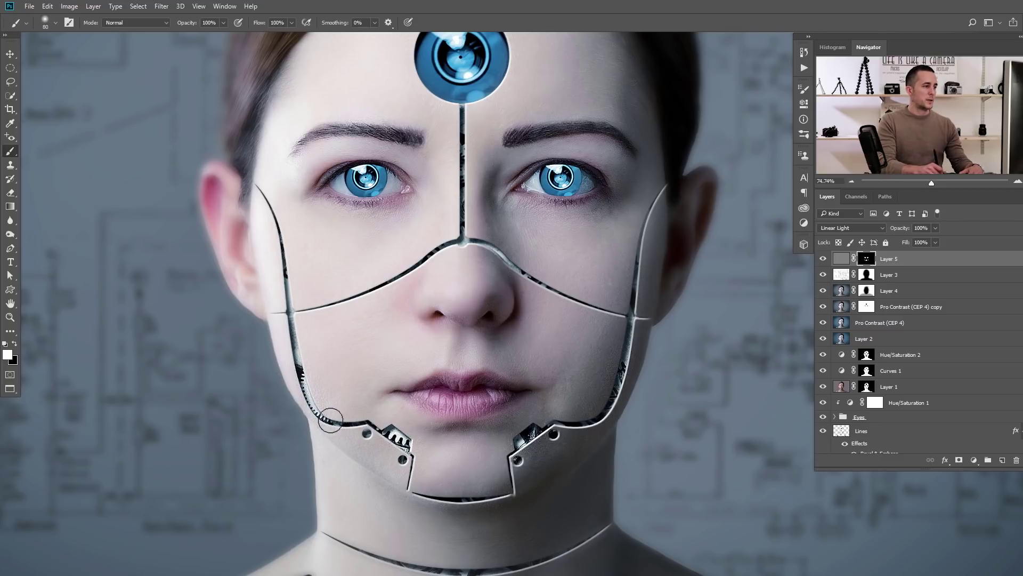
{"action": "scroll", "coordinate": [454, 363], "scroll_direction": "down", "scroll_amount": 3}
{"action": "key", "text": "bracketleft"}
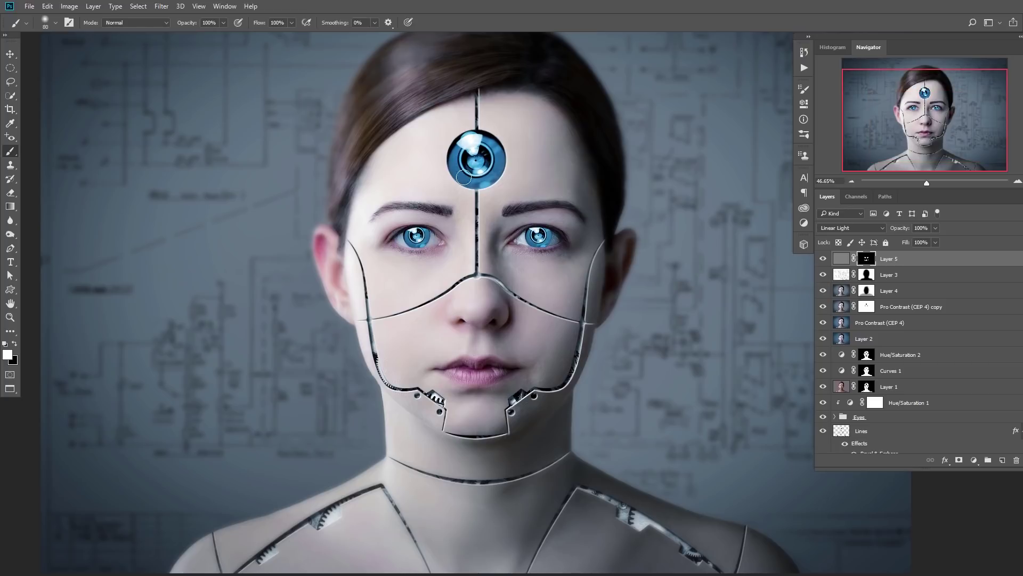
{"action": "scroll", "coordinate": [486, 295], "scroll_direction": "down", "scroll_amount": 1}
{"action": "scroll", "coordinate": [497, 309], "scroll_direction": "down", "scroll_amount": 1}
{"action": "left_click_drag", "start_coordinate": [498, 306], "coordinate": [448, 323]}
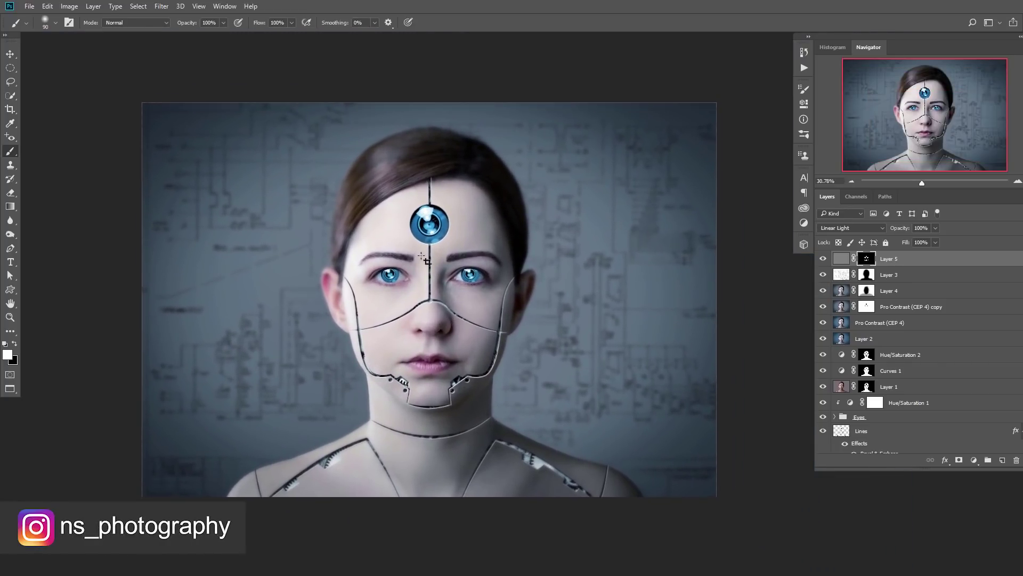
- Crop the image to a 1:1 square centred on the robot woman, trimming slightly above her head
{"action": "key", "text": "c"}
{"action": "left_click", "coordinate": [81, 23]}
{"action": "left_click", "coordinate": [62, 45]}
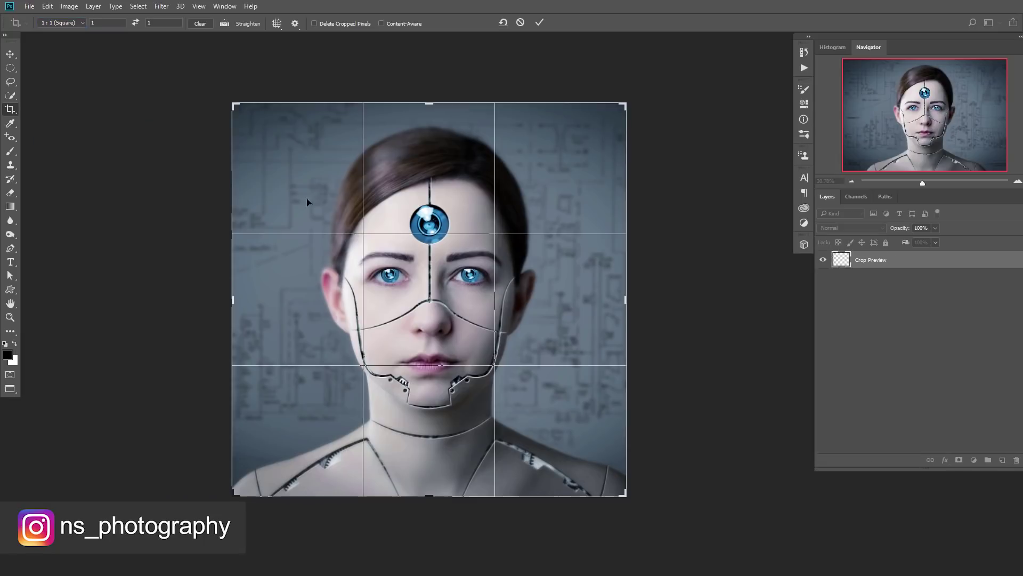
{"action": "left_click_drag", "start_coordinate": [431, 102], "coordinate": [432, 110]}
{"action": "key", "text": "Return"}
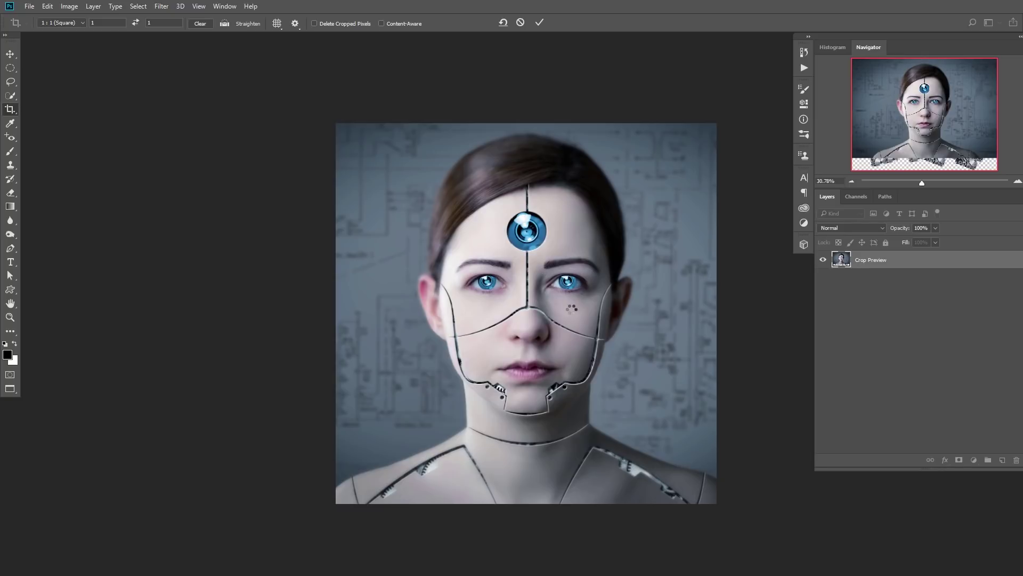
{"action": "mouse_move", "coordinate": [549, 329]}
{"action": "left_mouse_down"}
{"action": "mouse_move", "coordinate": [567, 336]}
{"action": "mouse_move", "coordinate": [508, 296]}
{"action": "mouse_move", "coordinate": [552, 316]}
{"action": "mouse_move", "coordinate": [541, 323]}
{"action": "left_mouse_up"}
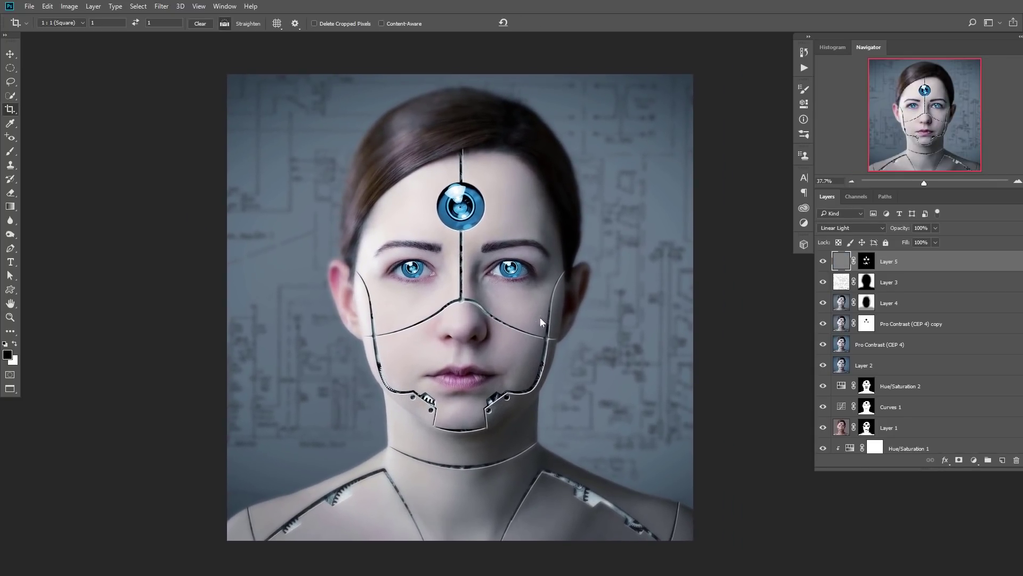